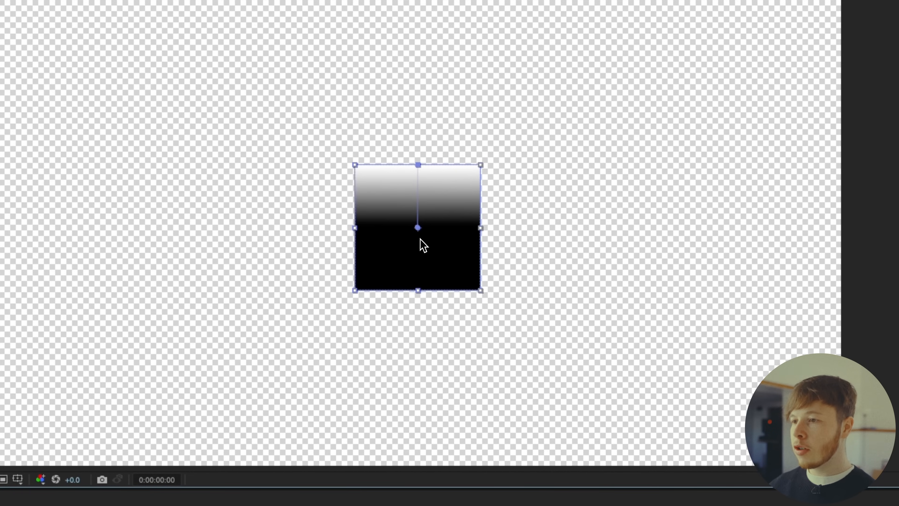
# Extend the gradient's end point to the square's bottom edge and rename the layer 1
pyautogui.moveTo(418, 228); pyautogui.dragTo(418, 286)
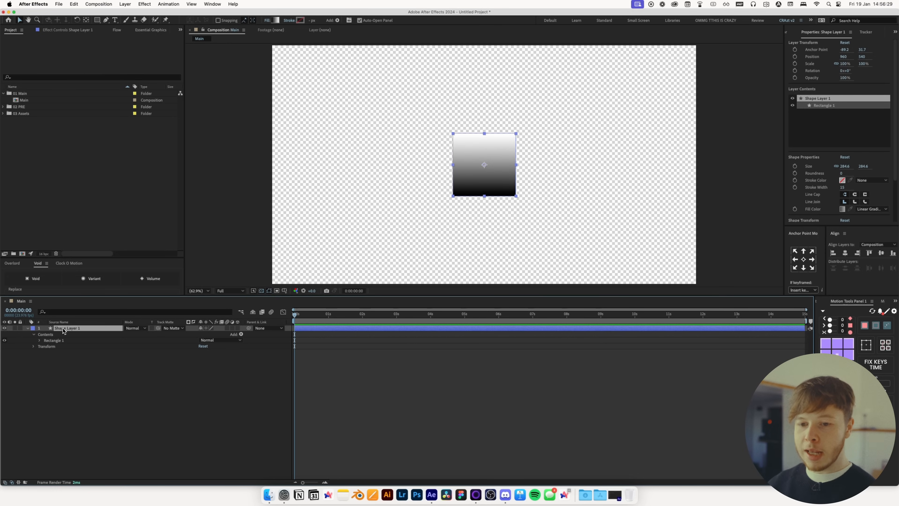
pyautogui.press('Return')
pyautogui.write('1')
pyautogui.press('Return')
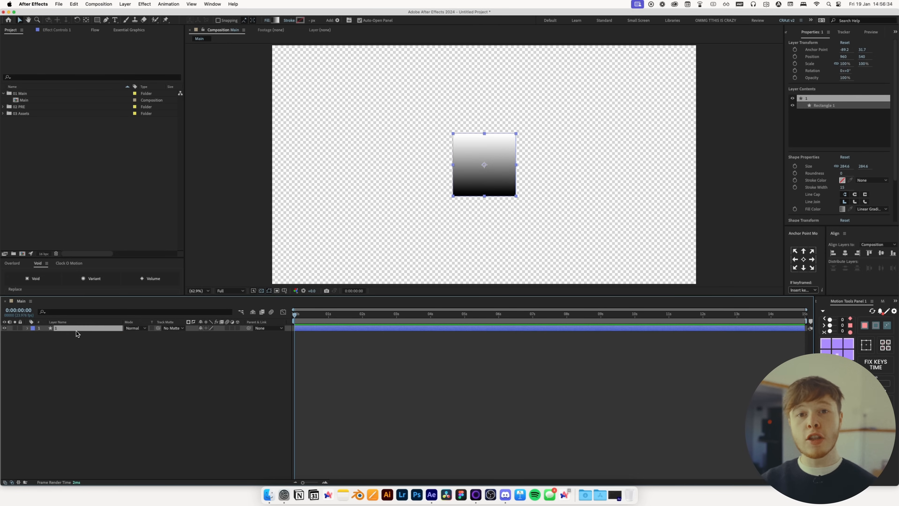
# Duplicate the square layer several times and turn on 3D for all six layers
pyautogui.press('super+d')
pyautogui.press('super+d')
pyautogui.press('super+d')
pyautogui.press('super+d')
pyautogui.press('super+d')
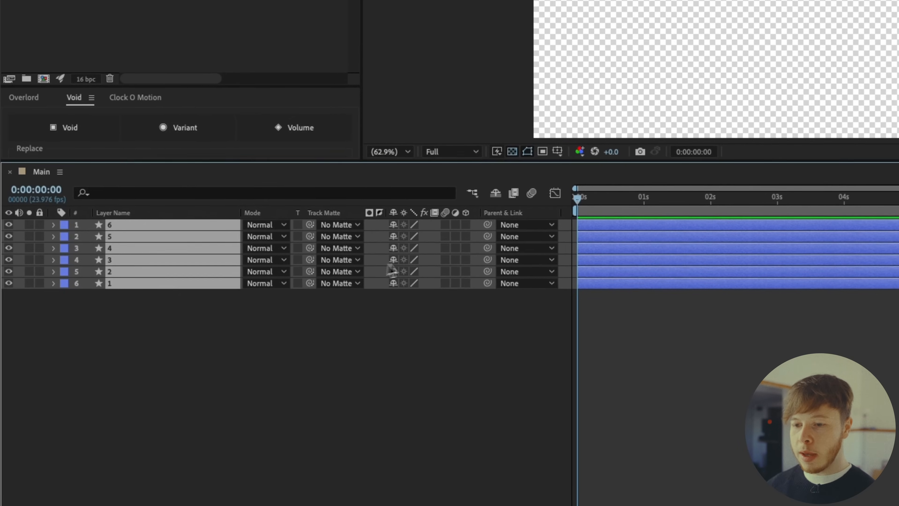
pyautogui.click(466, 283)
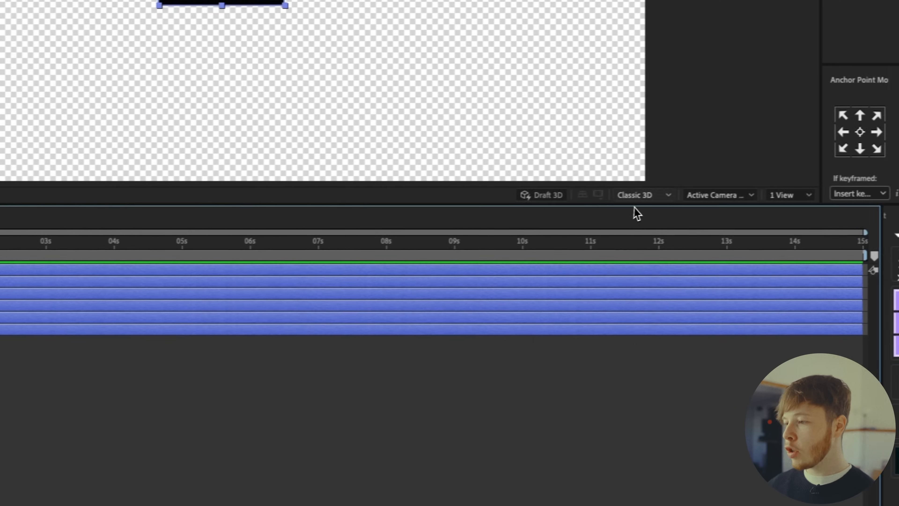
# Review the composition's 3D renderer settings without changing them
pyautogui.click(637, 195)
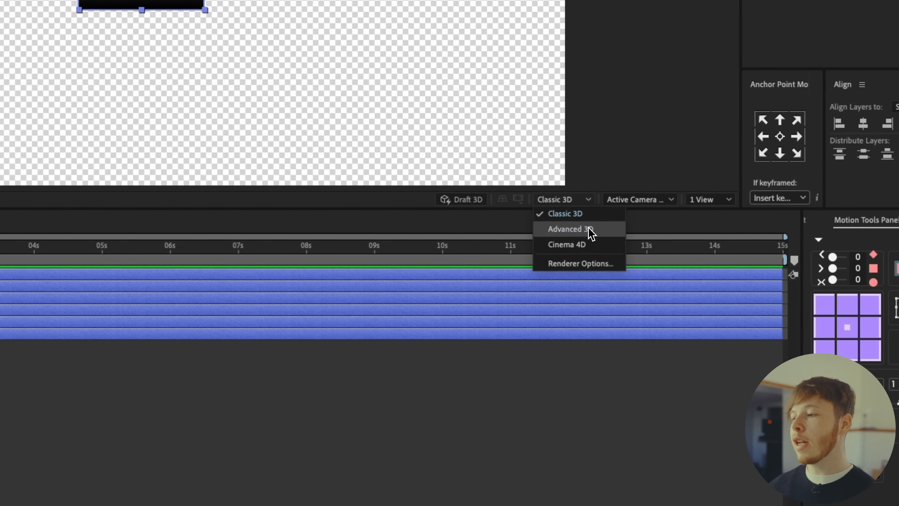
pyautogui.click(407, 412)
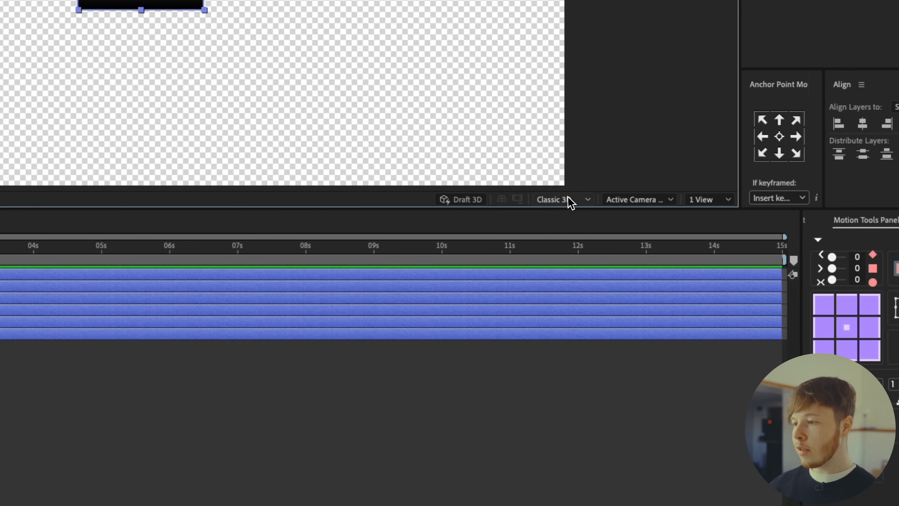
pyautogui.press('super+k')
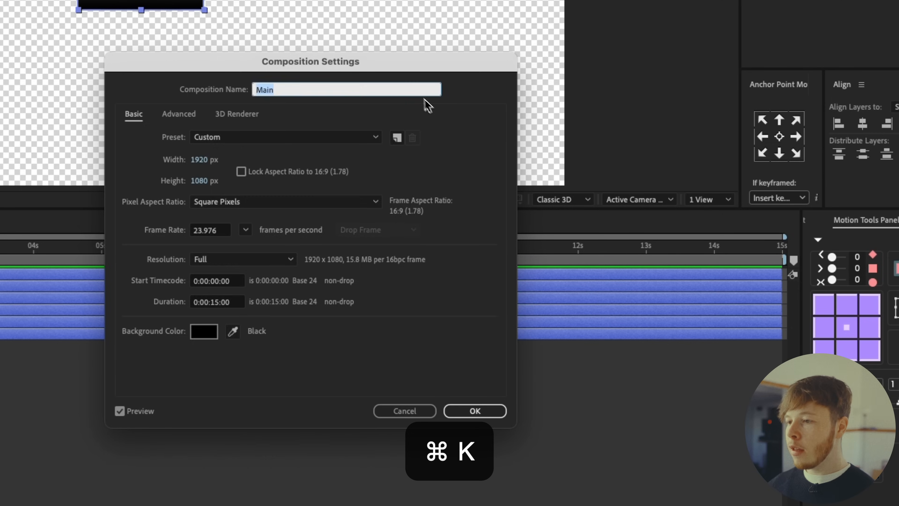
pyautogui.click(237, 114)
pyautogui.click(193, 176)
pyautogui.click(212, 176)
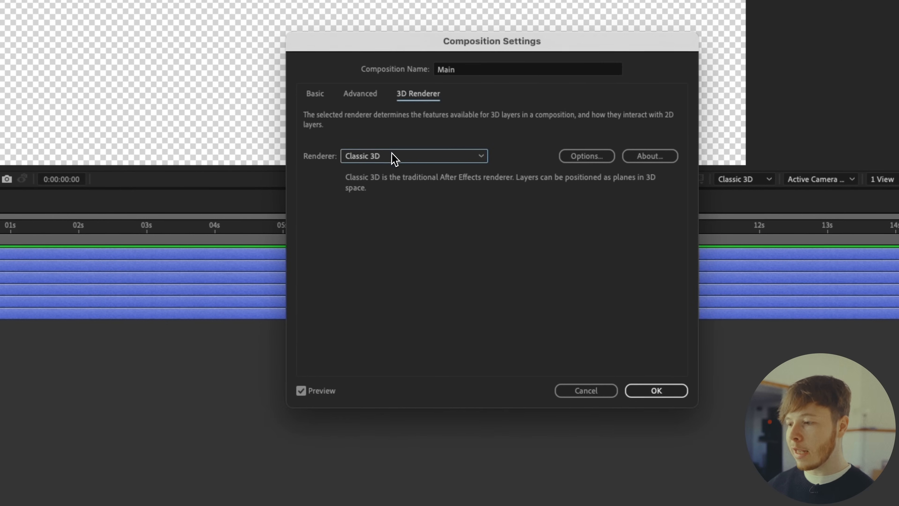
pyautogui.click(657, 391)
# Hide the layers named 6, 5, 4 and 3
pyautogui.click(113, 239)
pyautogui.press('Return')
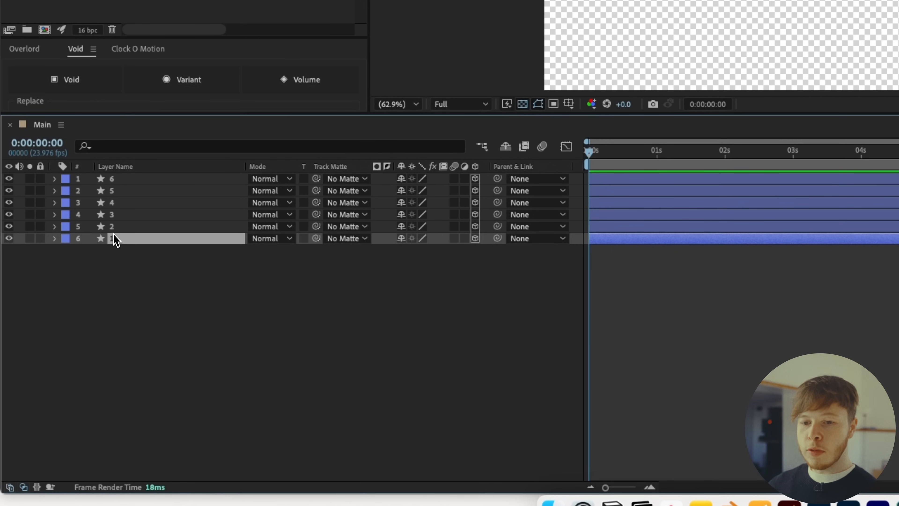
pyautogui.moveTo(8, 214); pyautogui.dragTo(8, 178)
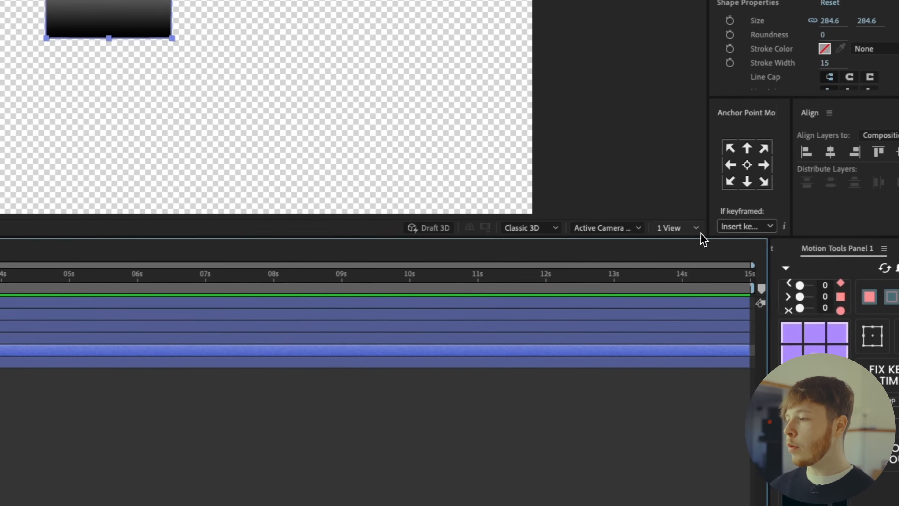
# Switch the viewer to a two-view layout with the second view set to Left
pyautogui.click(643, 235)
pyautogui.click(655, 268)
pyautogui.click(574, 237)
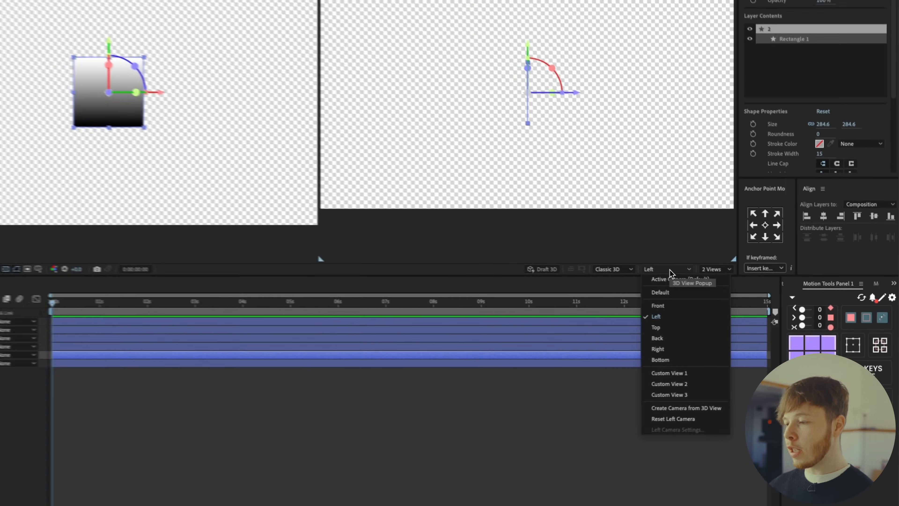
pyautogui.click(670, 270)
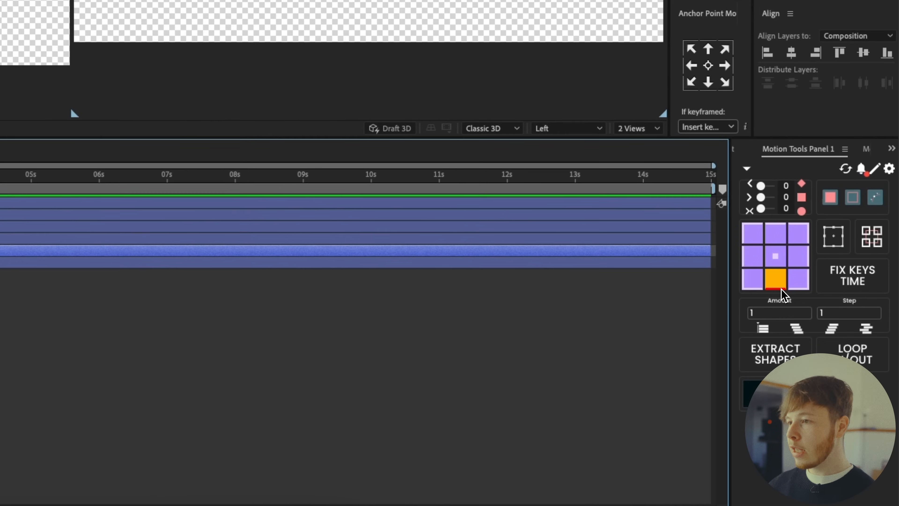
# Move layer 2's anchor point to its bottom edge and set its X Rotation to -90°
pyautogui.click(781, 289)
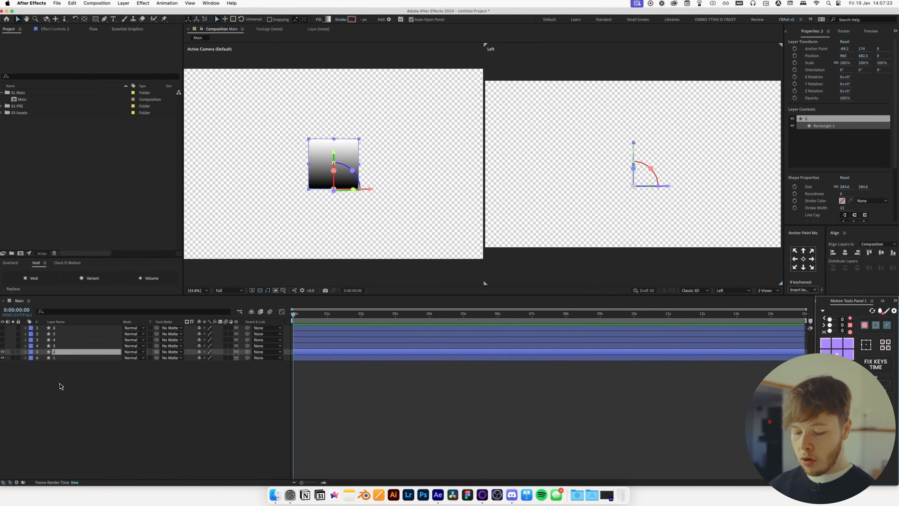
pyautogui.press('r')
pyautogui.moveTo(209, 369)
pyautogui.mouseDown()
pyautogui.moveTo(256, 368)
pyautogui.moveTo(211, 366)
pyautogui.mouseUp()
pyautogui.press('super+z')
pyautogui.click(209, 365)
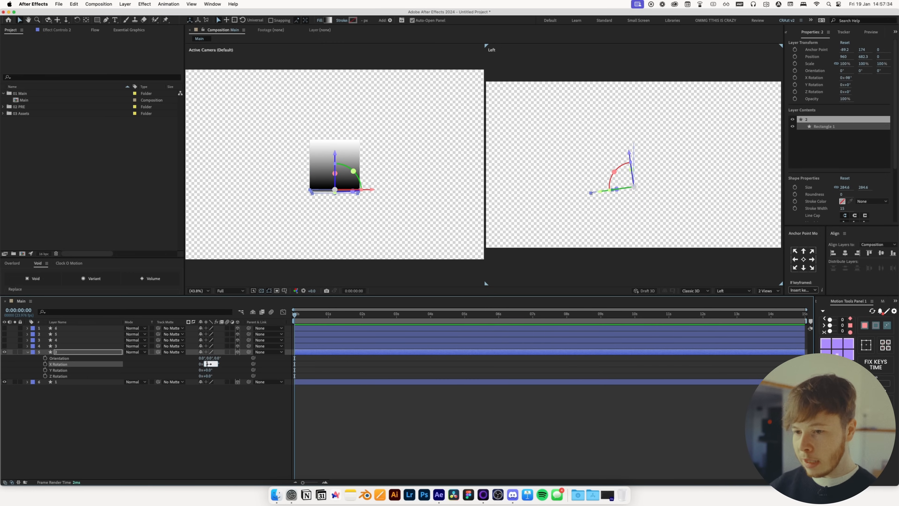
pyautogui.write('-90')
# Show layer 3, move its anchor point to the top edge and set its X Rotation to 90°
pyautogui.click(69, 348)
pyautogui.click(4, 345)
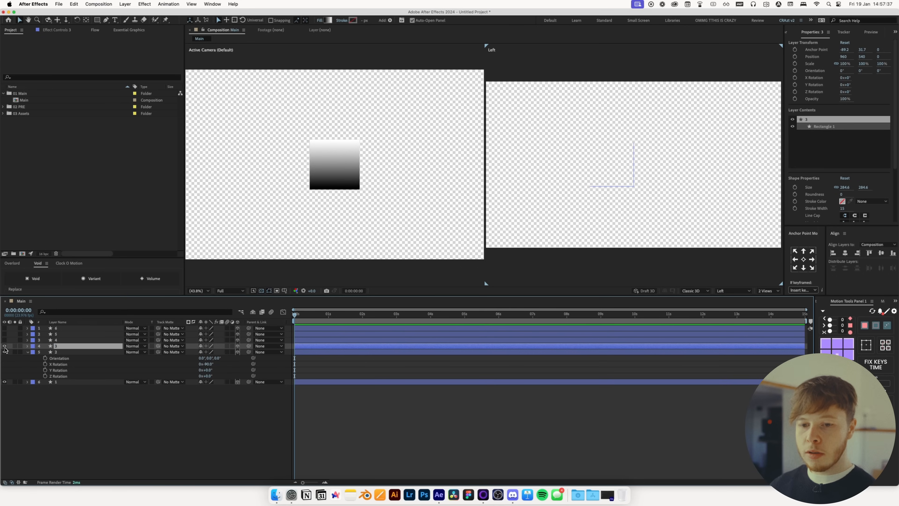
pyautogui.click(840, 340)
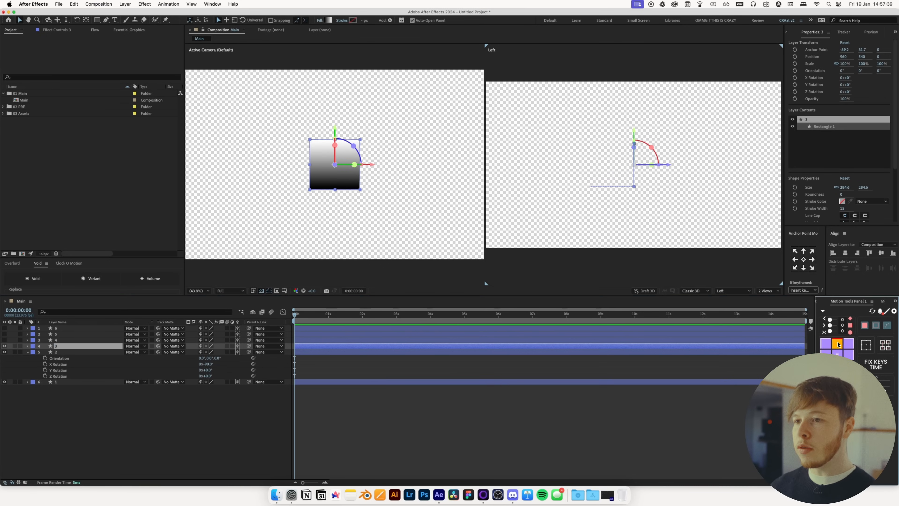
pyautogui.press('r')
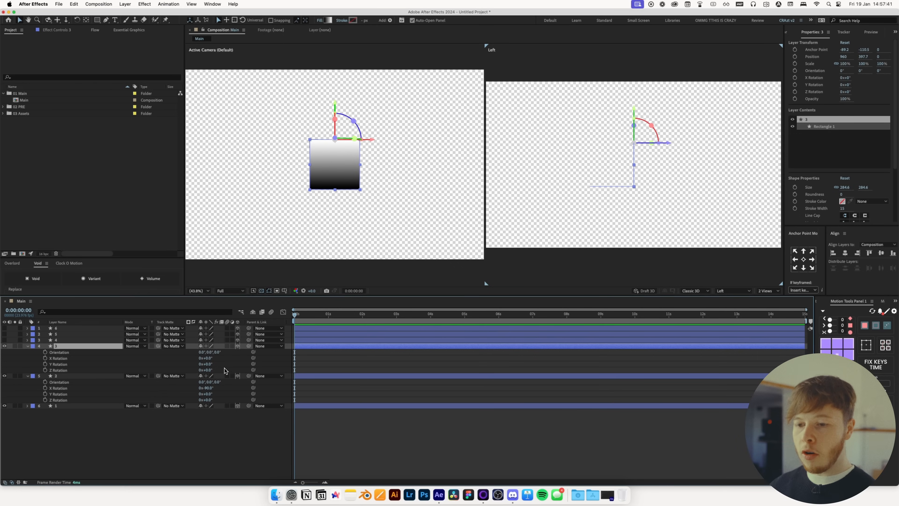
pyautogui.click(209, 360)
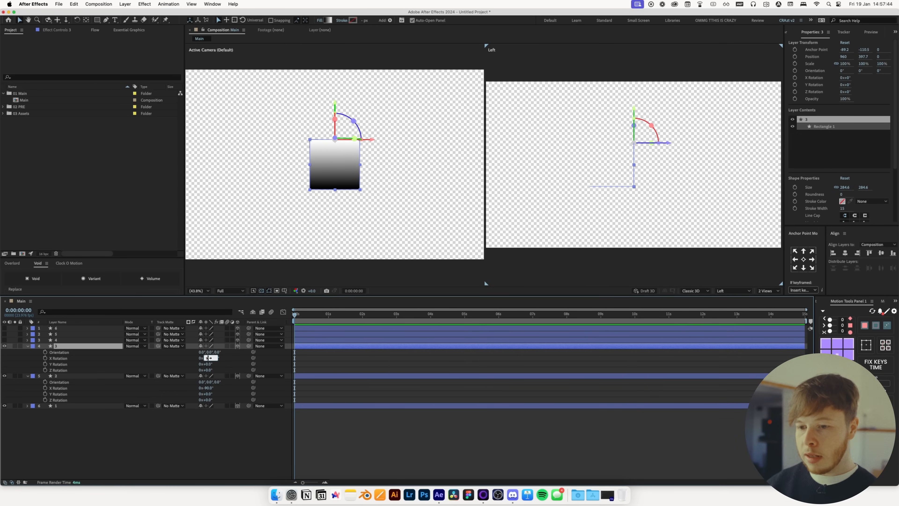
pyautogui.write('90')
pyautogui.press('Return')
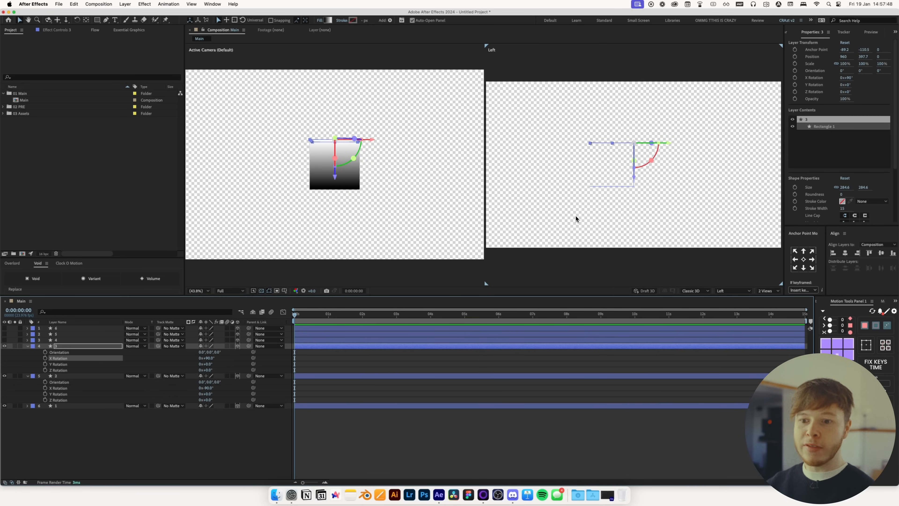
# Show layer 4, move its anchor point to the right edge and set its Y Rotation to 90°
pyautogui.click(56, 339)
pyautogui.click(4, 340)
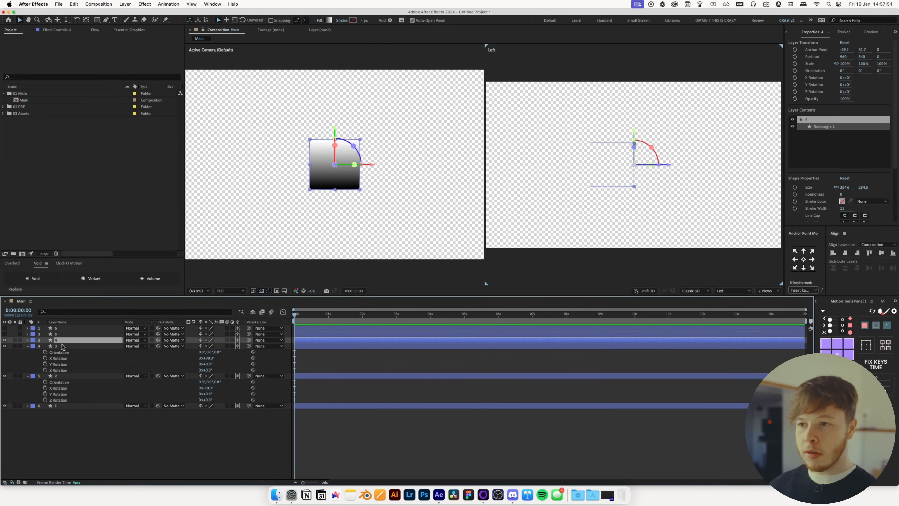
pyautogui.click(849, 354)
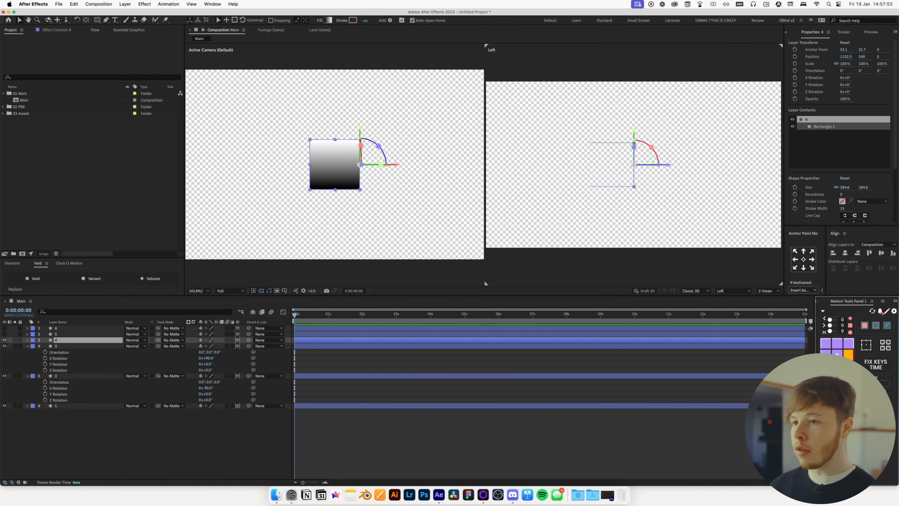
pyautogui.press('r')
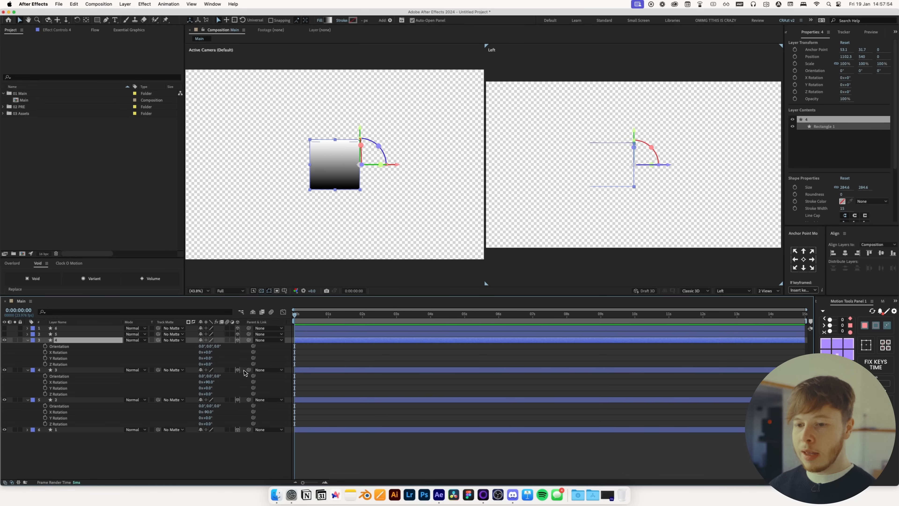
pyautogui.moveTo(210, 359); pyautogui.dragTo(212, 360)
pyautogui.click(212, 359)
pyautogui.write('90')
pyautogui.press('Return')
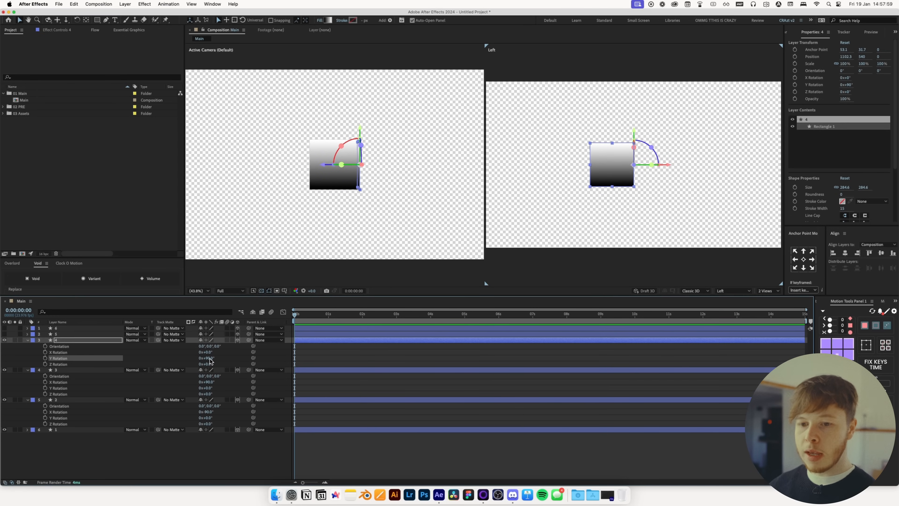
# Show layer 5, move its anchor point to the left edge and set its Y Rotation to -90°
pyautogui.click(67, 335)
pyautogui.click(4, 333)
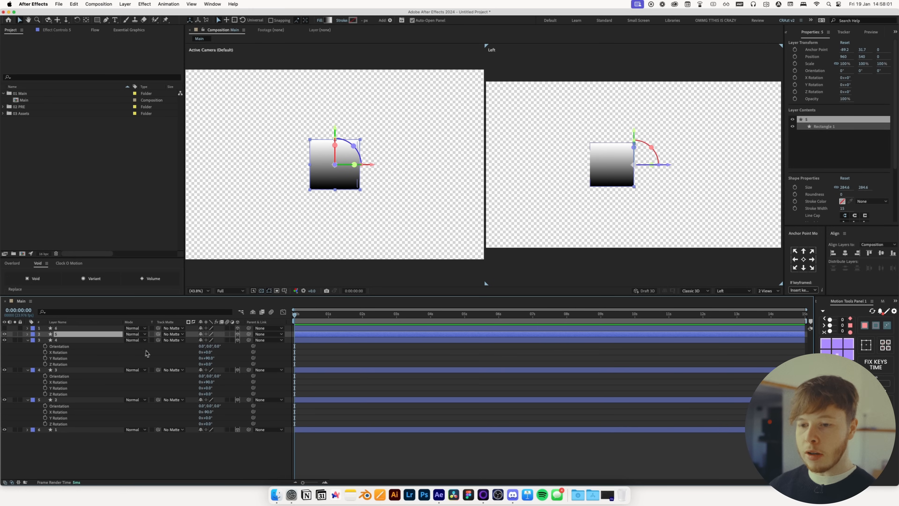
pyautogui.press('r')
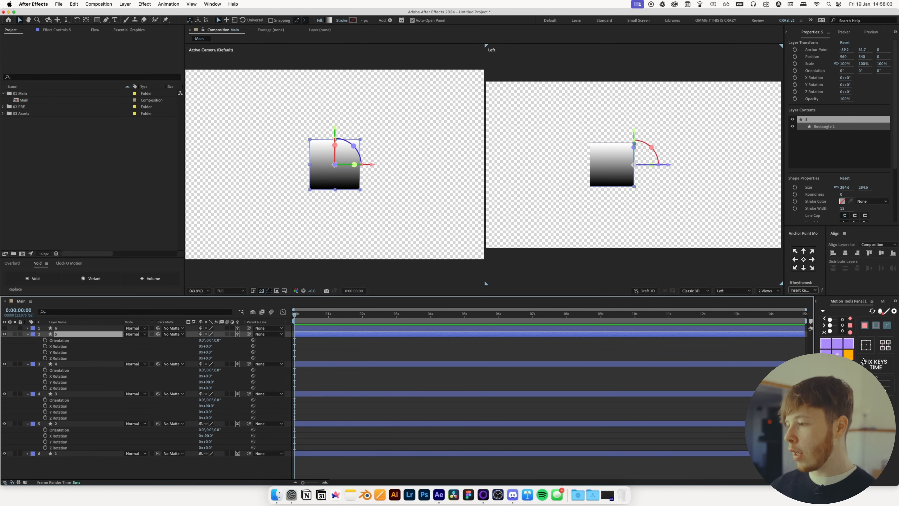
pyautogui.click(826, 355)
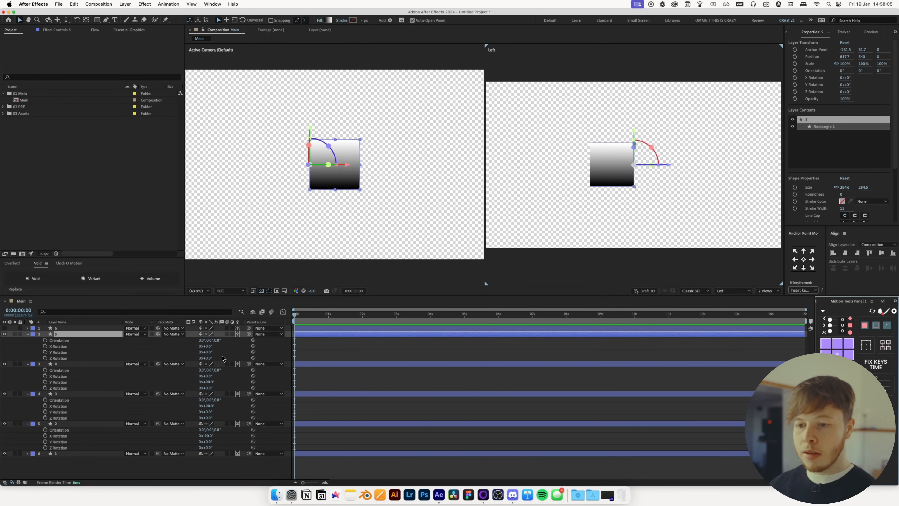
pyautogui.click(210, 353)
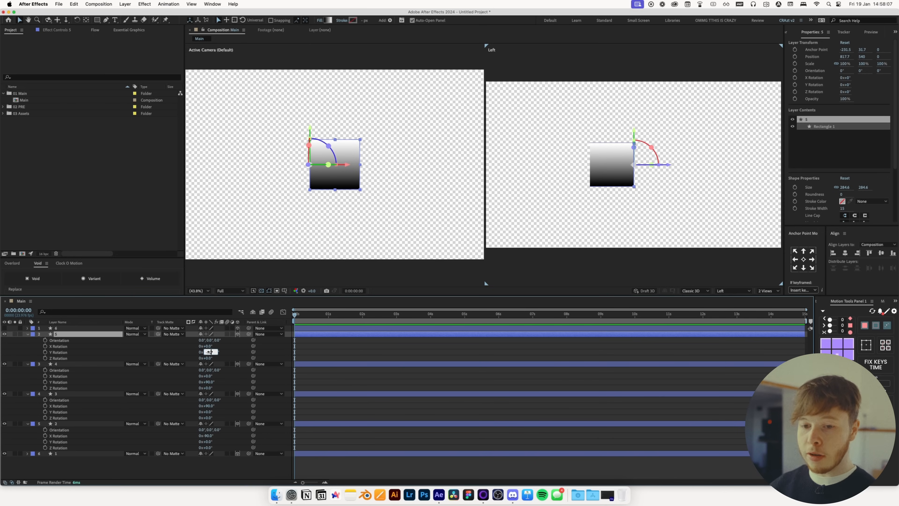
pyautogui.write('-90')
pyautogui.press('Return')
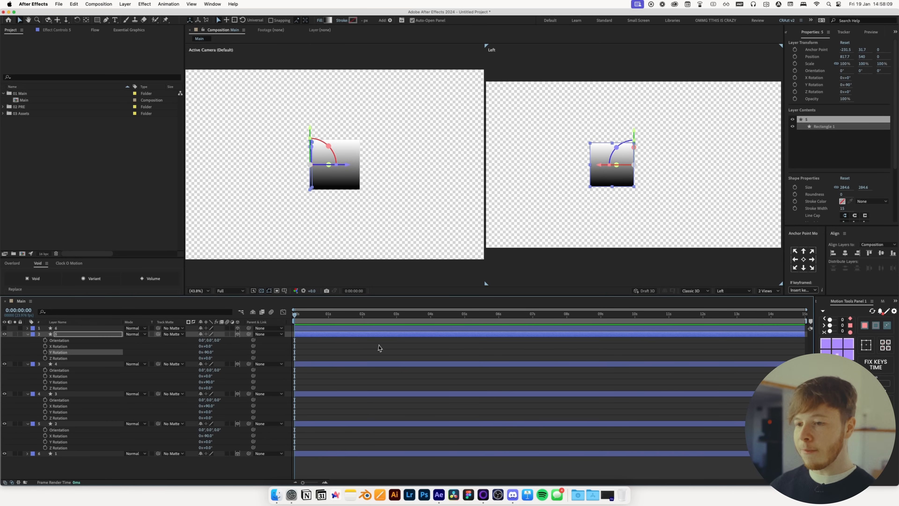
# Show layer 6 and move it backward along its Z axis
pyautogui.click(368, 346)
pyautogui.click(74, 328)
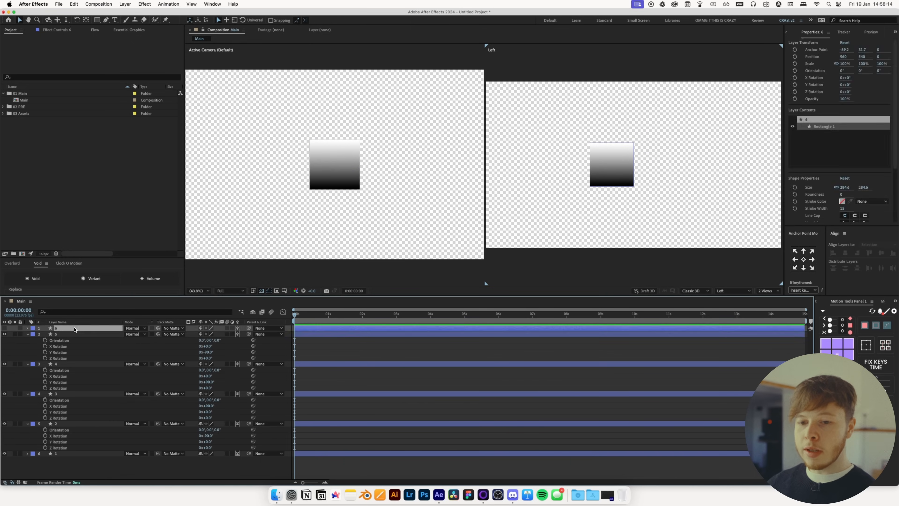
pyautogui.click(5, 328)
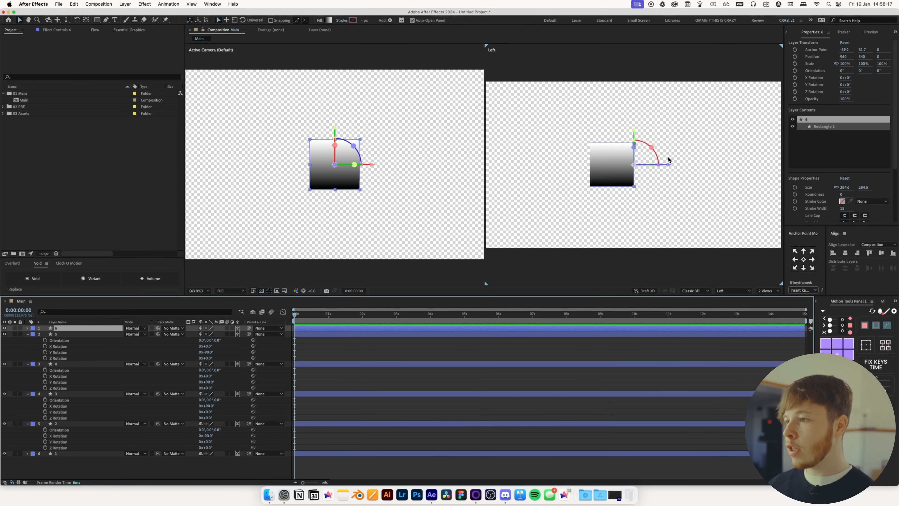
pyautogui.moveTo(668, 166); pyautogui.dragTo(623, 166)
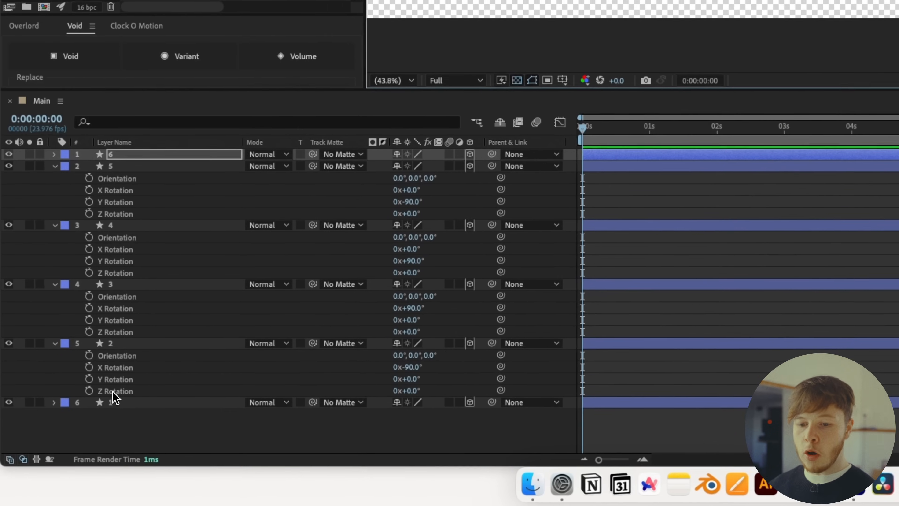
# Search layer 1's properties for siz and copy its rectangle Size value
pyautogui.click(59, 454)
pyautogui.click(124, 119)
pyautogui.write('s')
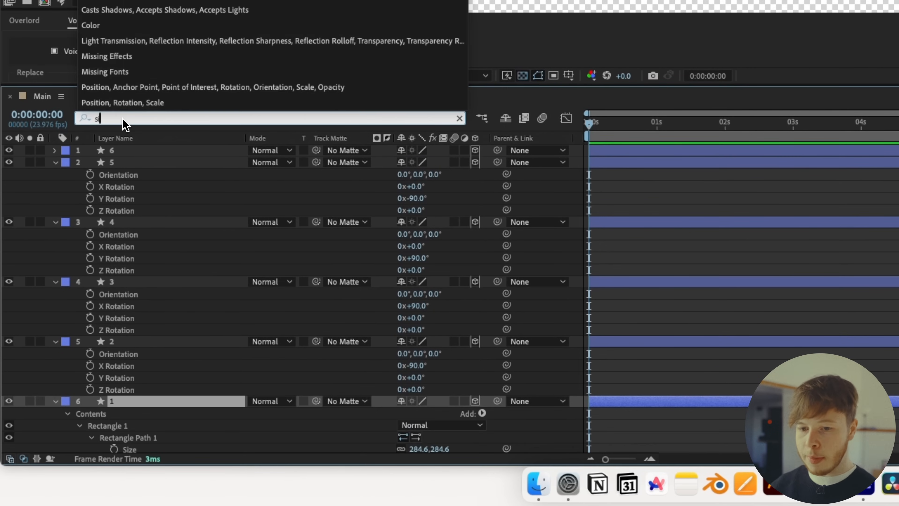
pyautogui.scroll(-1, 289, 432)
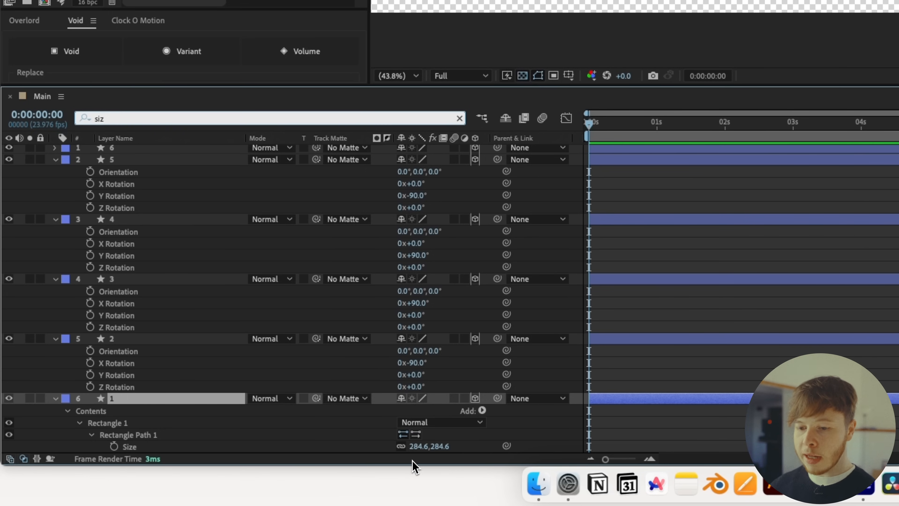
pyautogui.click(418, 449)
pyautogui.press('super+c')
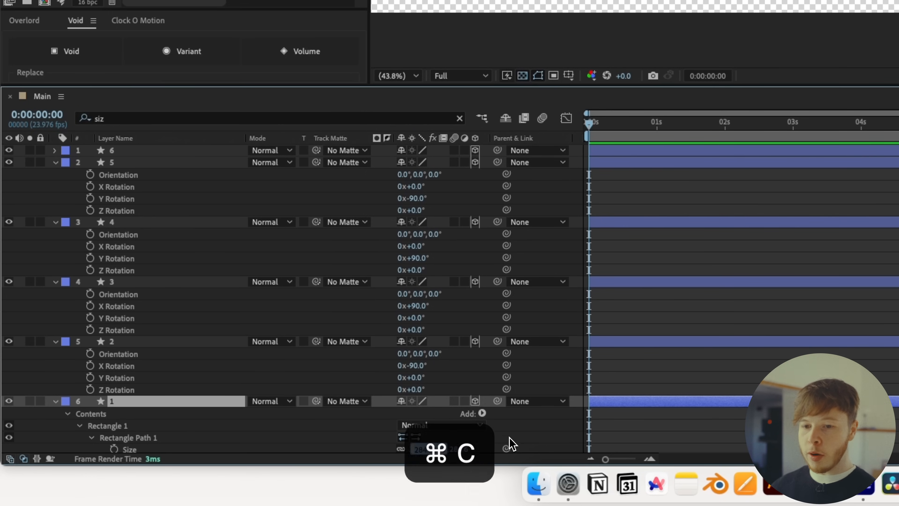
# Paste the copied size value, 284.6, into layer 6's Z position
pyautogui.click(129, 153)
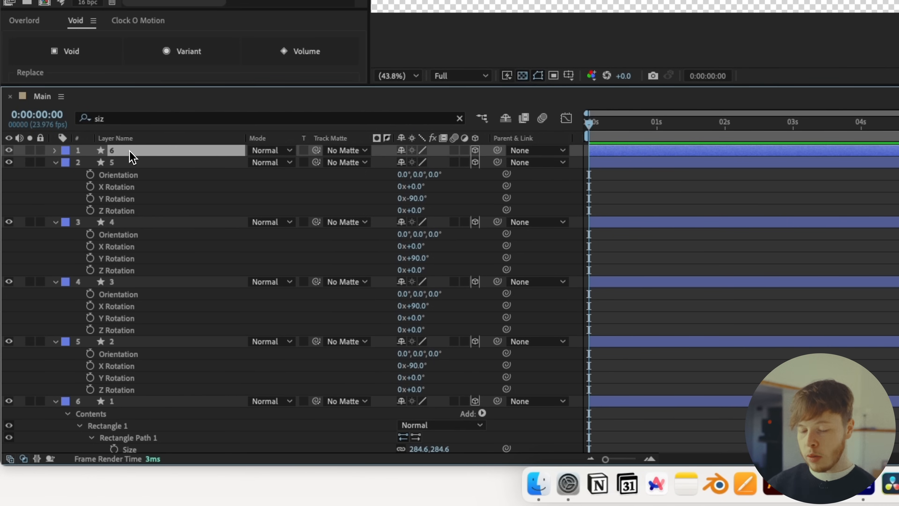
pyautogui.press('p')
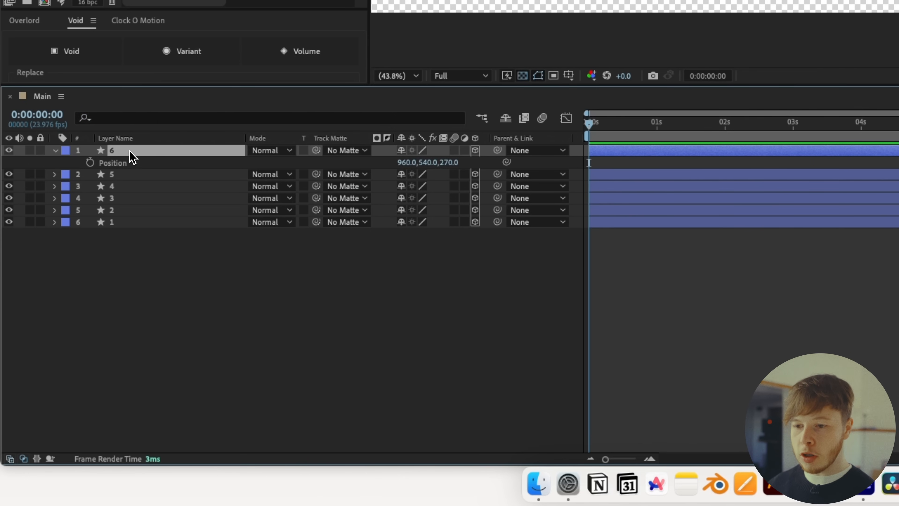
pyautogui.click(448, 162)
pyautogui.press('super+v')
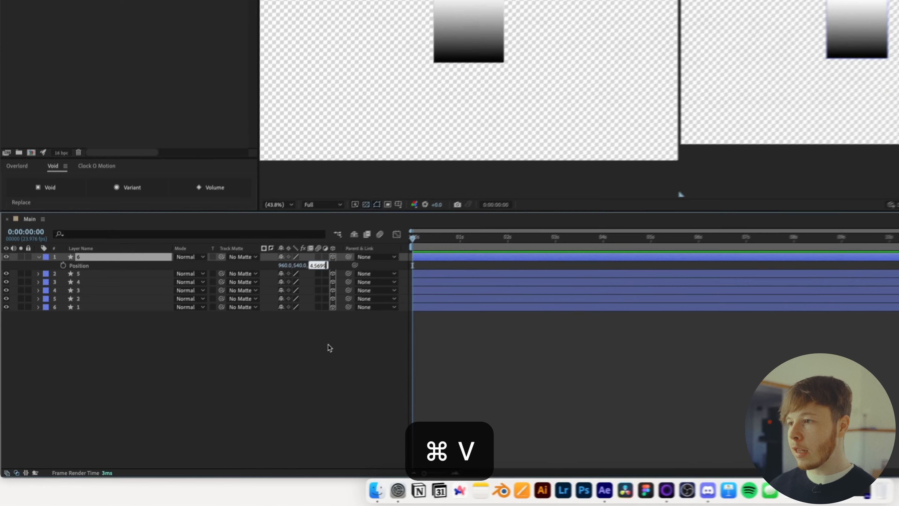
# Switch the viewer back to a single view and create a new null object layer
pyautogui.click(329, 346)
pyautogui.click(125, 258)
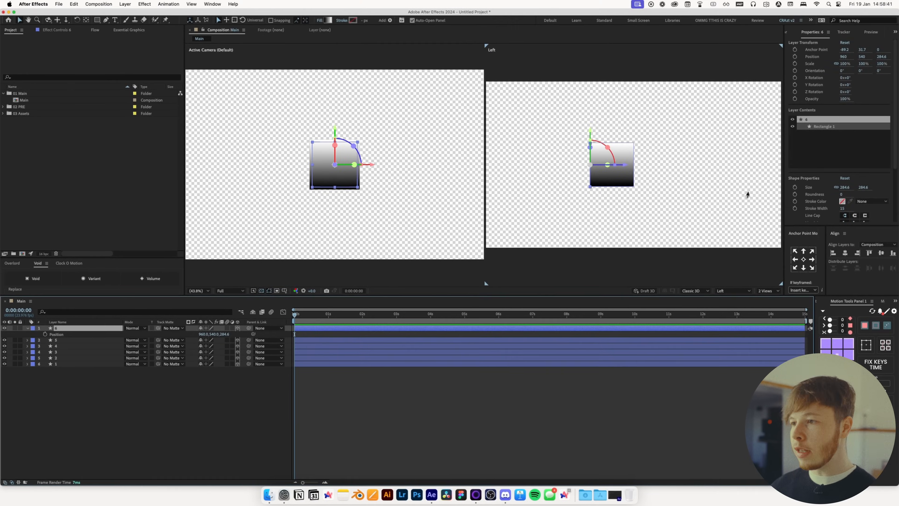
pyautogui.click(468, 172)
pyautogui.click(767, 291)
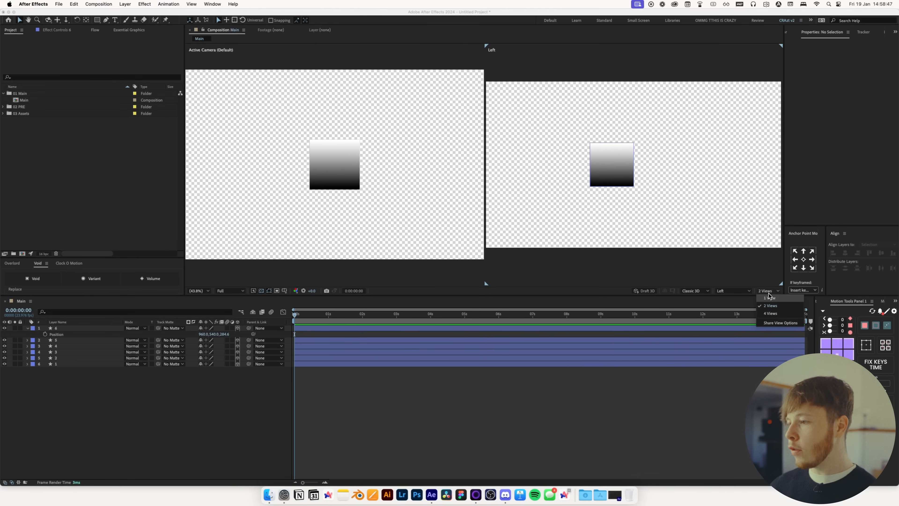
pyautogui.click(769, 298)
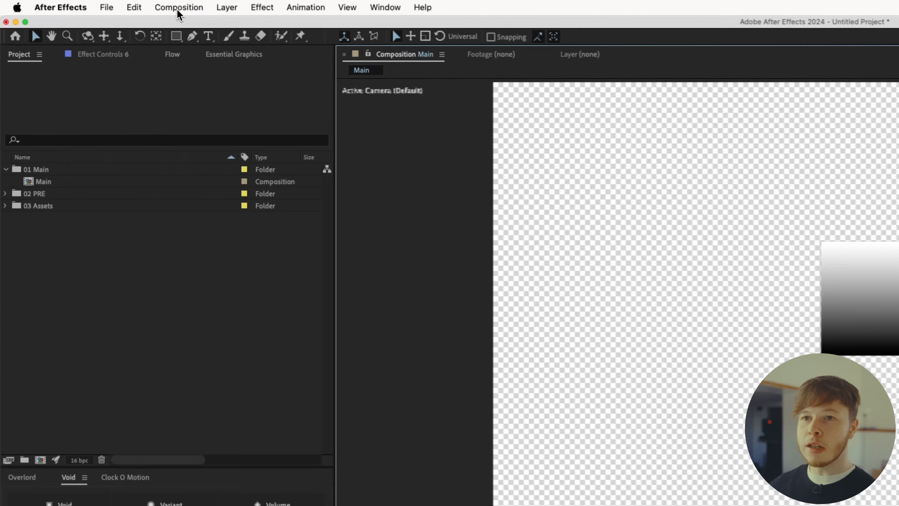
pyautogui.click(227, 7)
pyautogui.moveTo(222, 26)
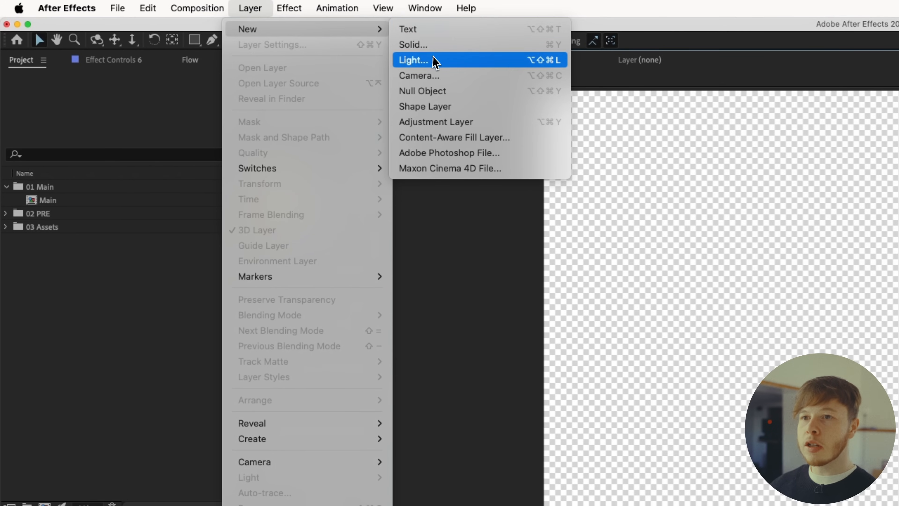
pyautogui.click(425, 91)
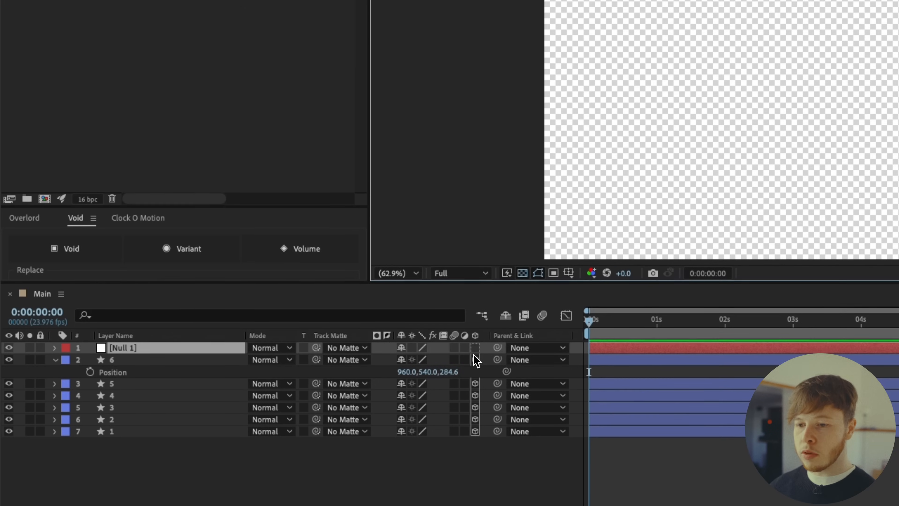
# Make the null 3D and parent all six square layers to it
pyautogui.click(475, 348)
pyautogui.moveTo(155, 381); pyautogui.dragTo(125, 252)
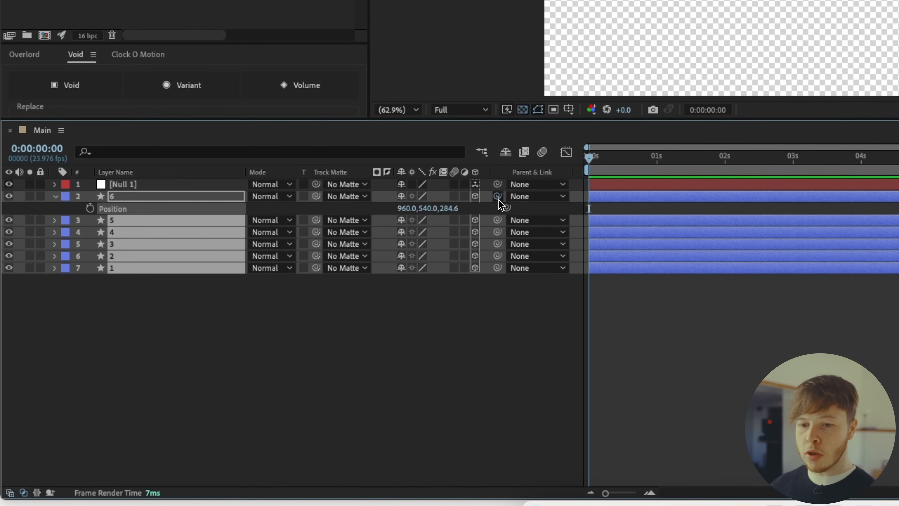
pyautogui.moveTo(498, 196); pyautogui.dragTo(213, 187)
# Rename the null layer Box Controller
pyautogui.click(124, 184)
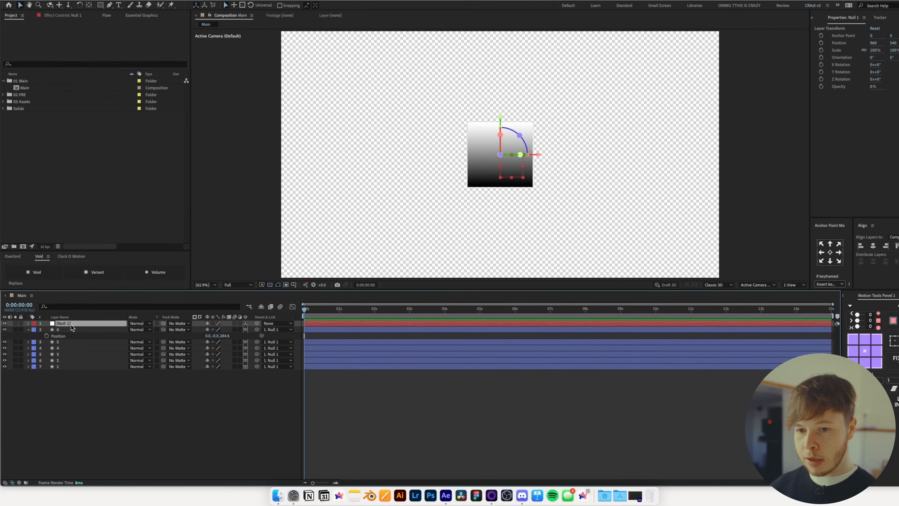
pyautogui.press('Return')
pyautogui.write('co')
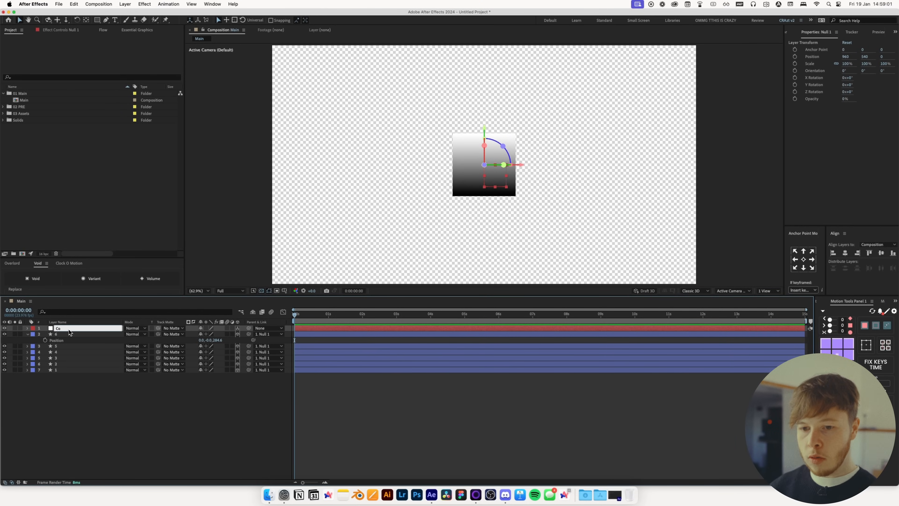
pyautogui.press('super+a')
pyautogui.write('Box Controller')
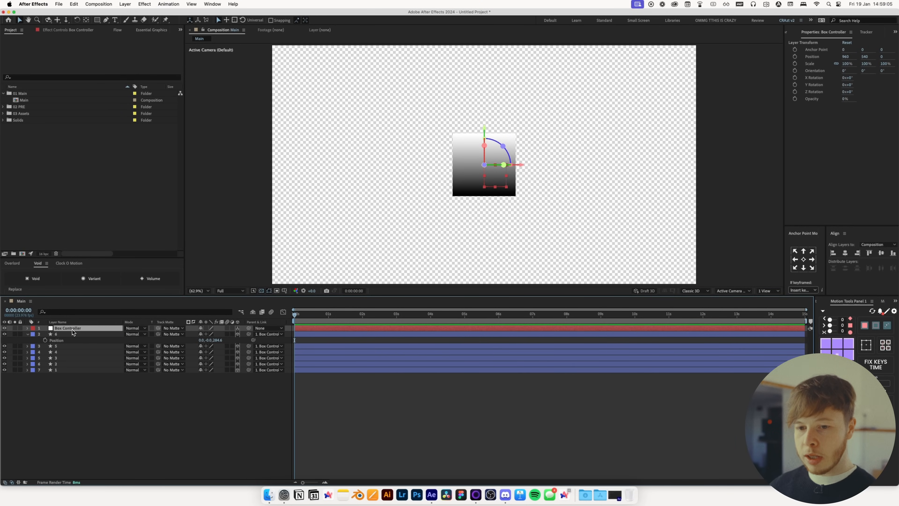
pyautogui.press('Return')
# Move the Box Controller's anchor point to the cube's center depth, Z 140, using Pan Behind in a Left view
pyautogui.press('a')
pyautogui.click(766, 290)
pyautogui.click(770, 305)
pyautogui.press('y')
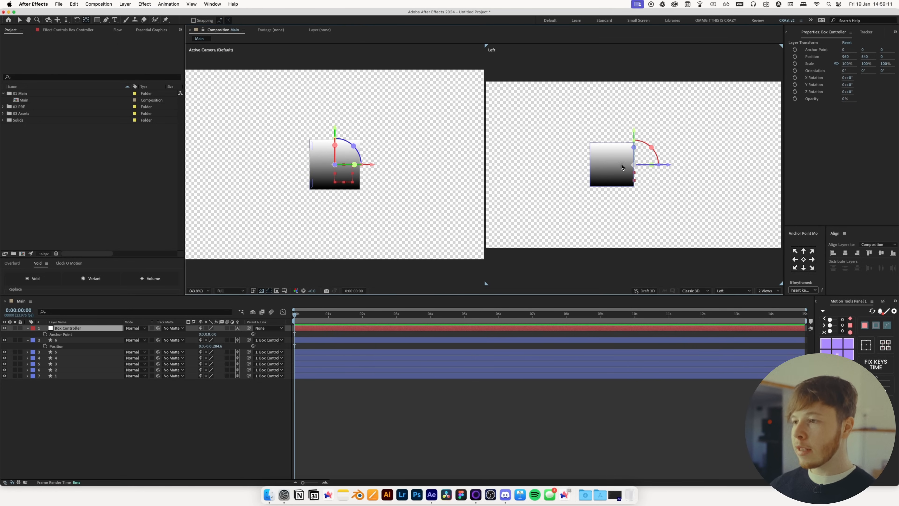
pyautogui.moveTo(673, 169); pyautogui.dragTo(646, 170)
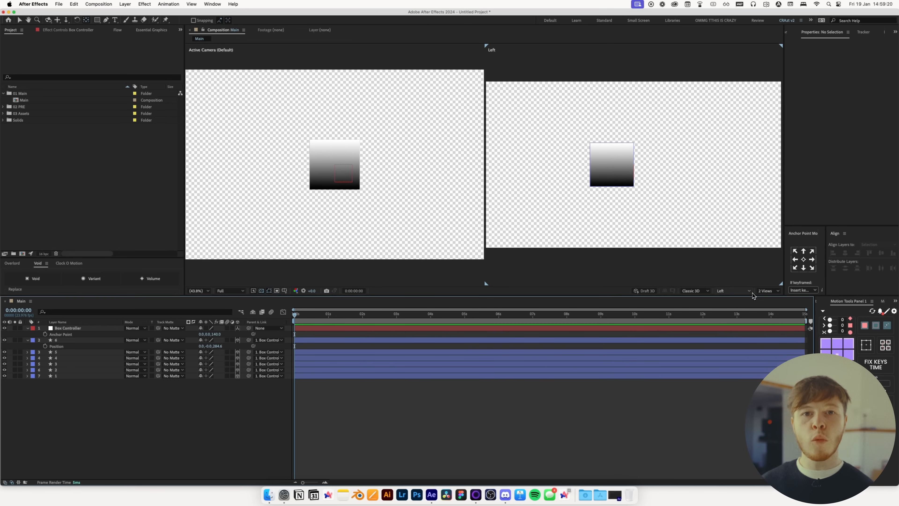
pyautogui.click(766, 291)
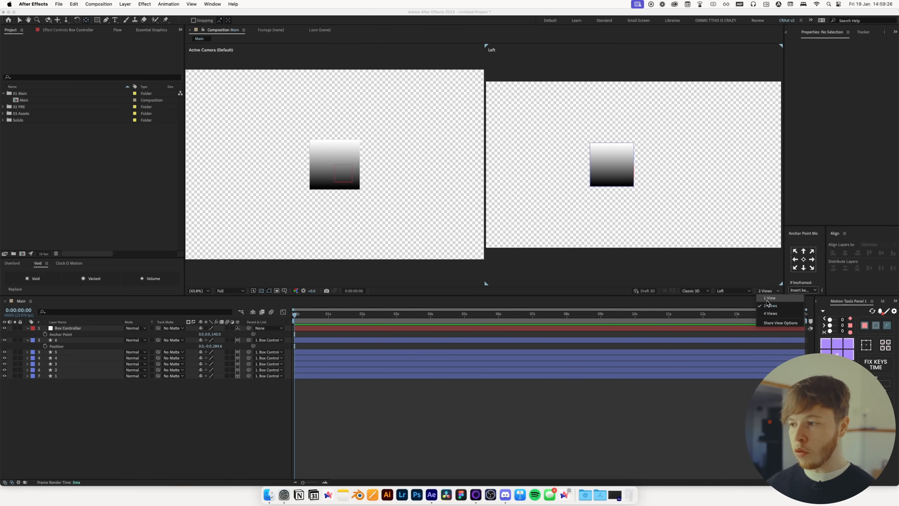
pyautogui.click(768, 299)
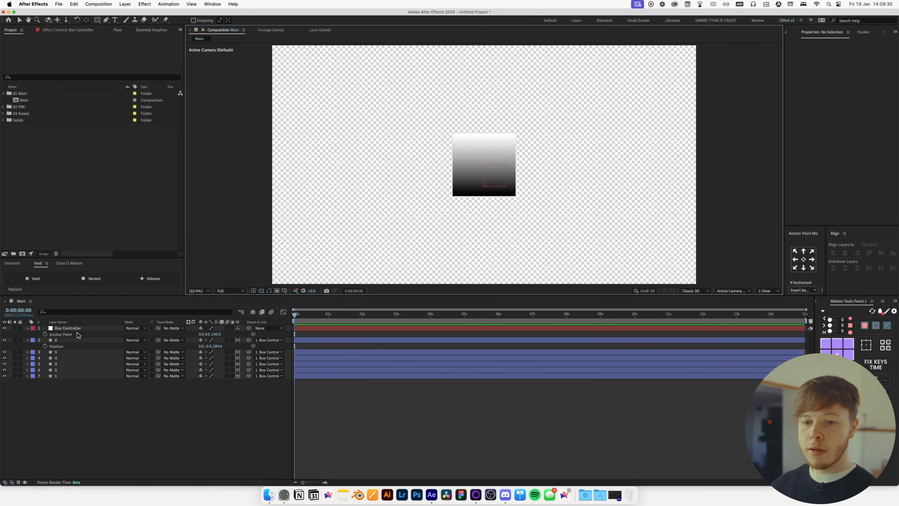
pyautogui.click(66, 329)
pyautogui.press('r')
pyautogui.moveTo(206, 346)
pyautogui.mouseDown()
pyautogui.moveTo(241, 350)
pyautogui.moveTo(188, 350)
pyautogui.moveTo(219, 348)
pyautogui.mouseUp()
pyautogui.press('super+z')
pyautogui.press('super+z')
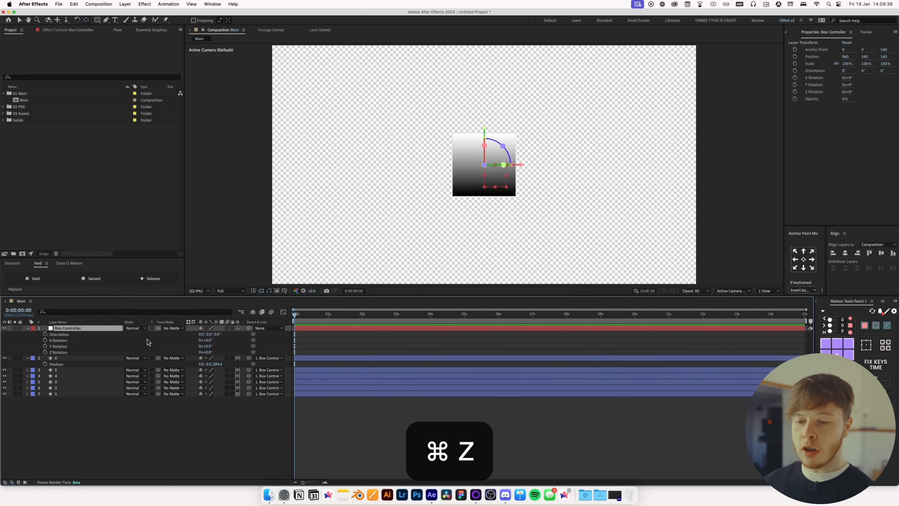
# Set the blending mode of the six square layers to Exclusion
pyautogui.click(153, 434)
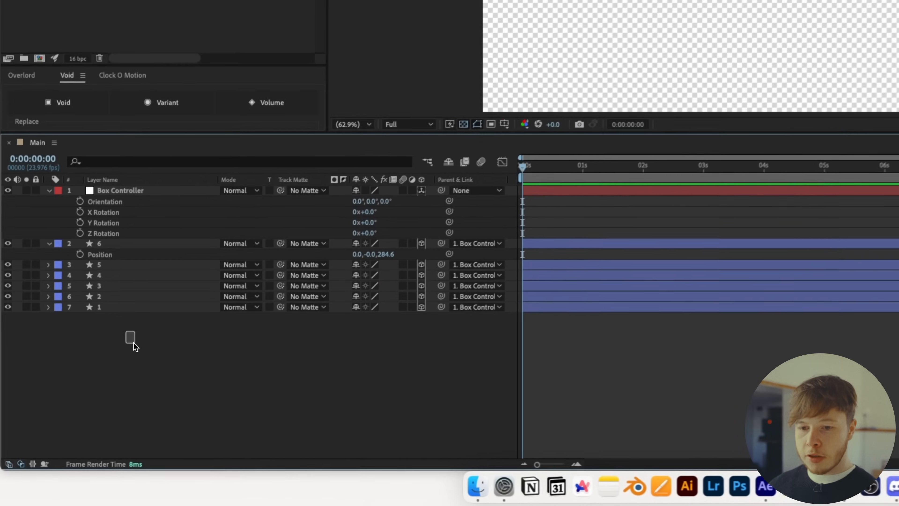
pyautogui.moveTo(82, 411); pyautogui.dragTo(56, 358)
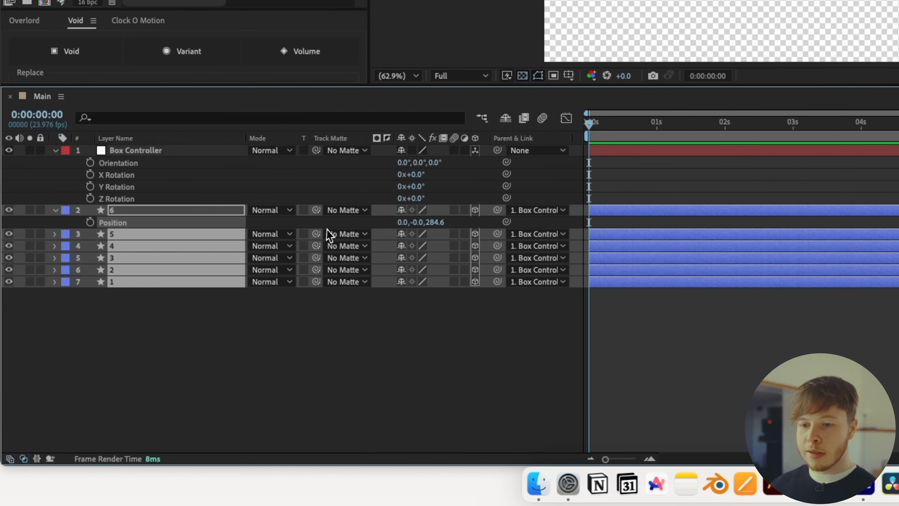
pyautogui.click(274, 212)
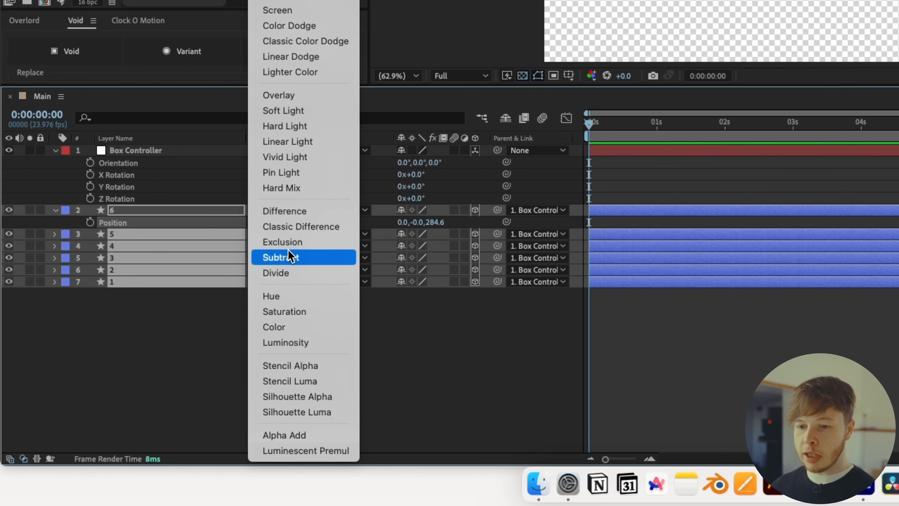
pyautogui.click(306, 242)
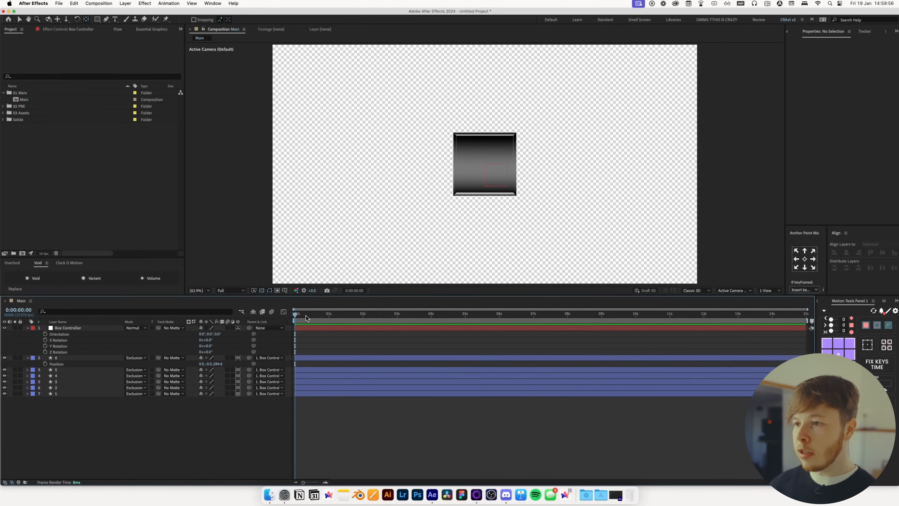
pyautogui.moveTo(211, 345); pyautogui.dragTo(263, 339)
pyautogui.press('super+z')
pyautogui.press('super+z')
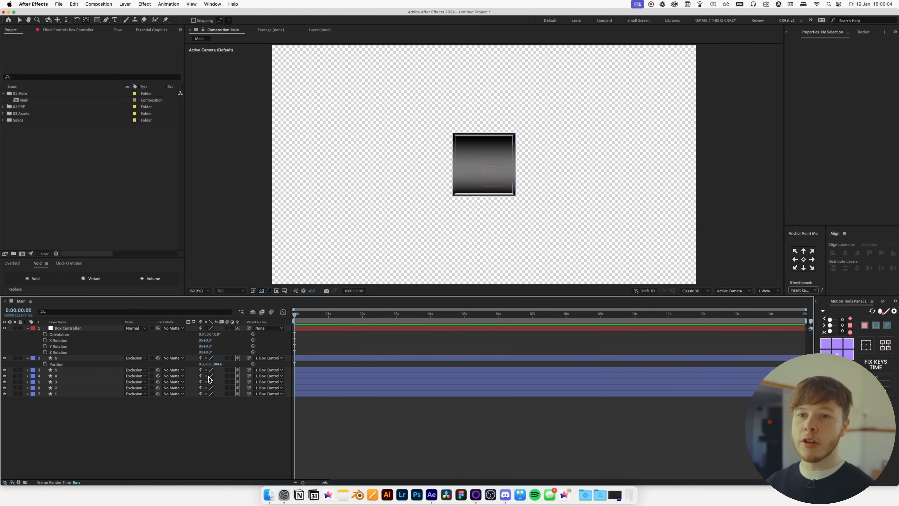
# Precompose all layers into a new composition named Box PRE
pyautogui.click(27, 328)
pyautogui.click(27, 333)
pyautogui.moveTo(94, 395); pyautogui.dragTo(69, 330)
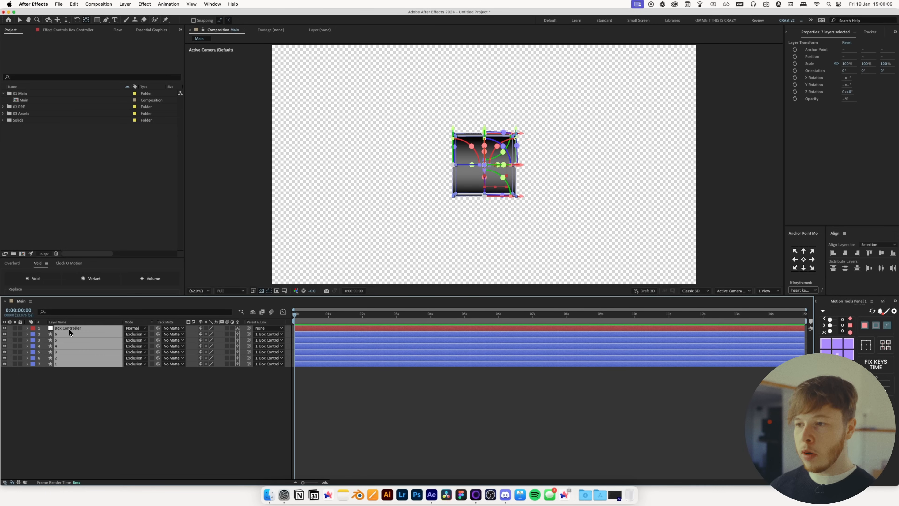
pyautogui.press('super+shift+c')
pyautogui.write('Bo')
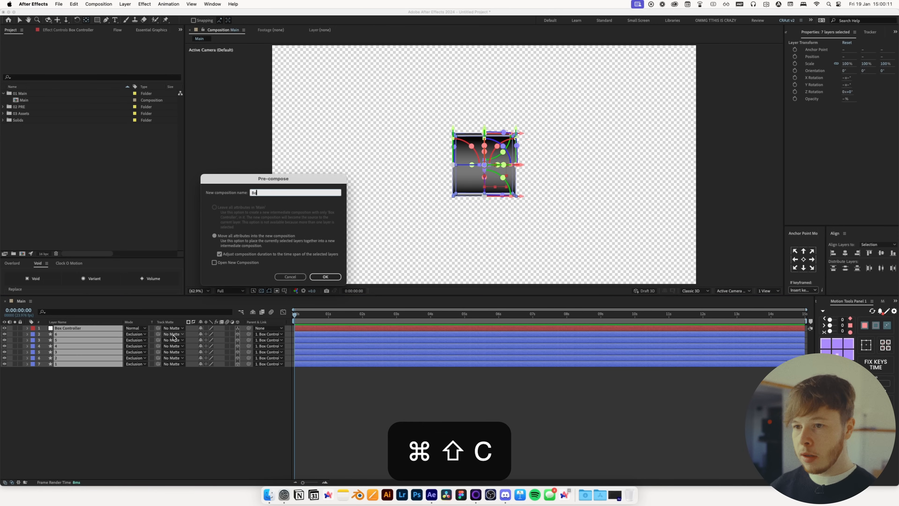
pyautogui.write('x PRE')
pyautogui.press('Return')
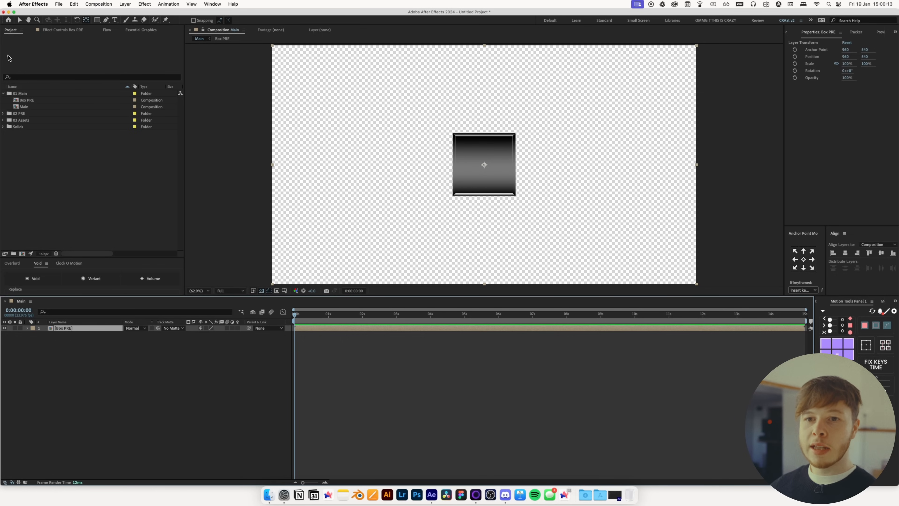
# Move the Box PRE composition into the 02 PRE folder
pyautogui.moveTo(24, 103); pyautogui.dragTo(24, 116)
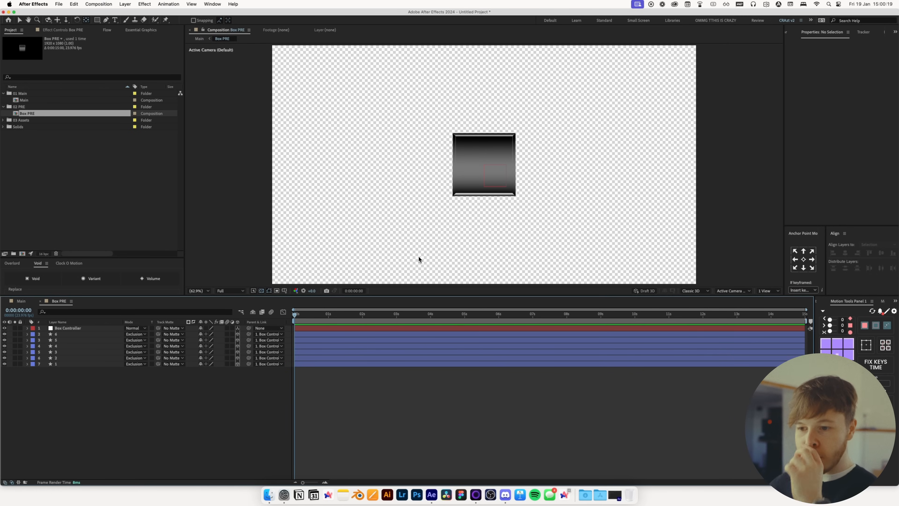
# At 1 second, add keyframes to the Box Controller's Position and X, Y and Z Rotation
pyautogui.click(316, 329)
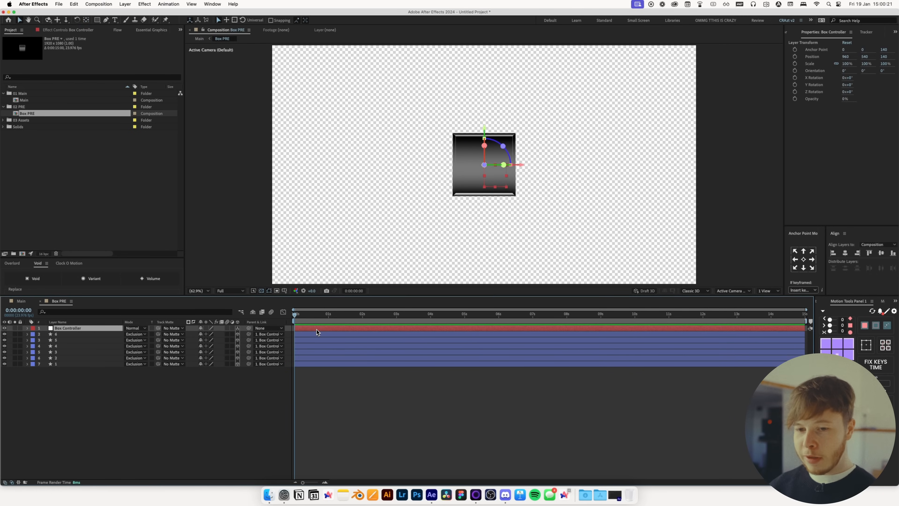
pyautogui.press('p')
pyautogui.hotkey('shift', 'r')
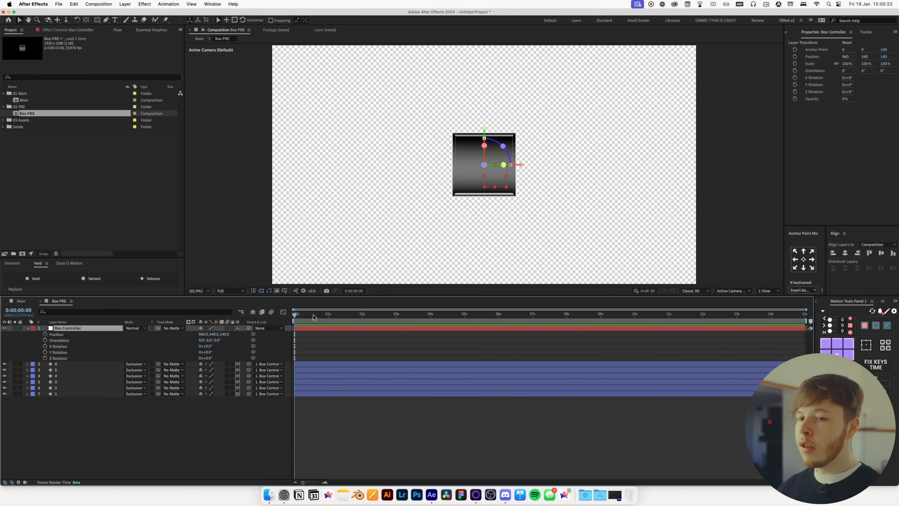
pyautogui.moveTo(313, 315); pyautogui.dragTo(328, 318)
pyautogui.click(45, 333)
pyautogui.click(45, 346)
pyautogui.click(45, 352)
pyautogui.click(45, 358)
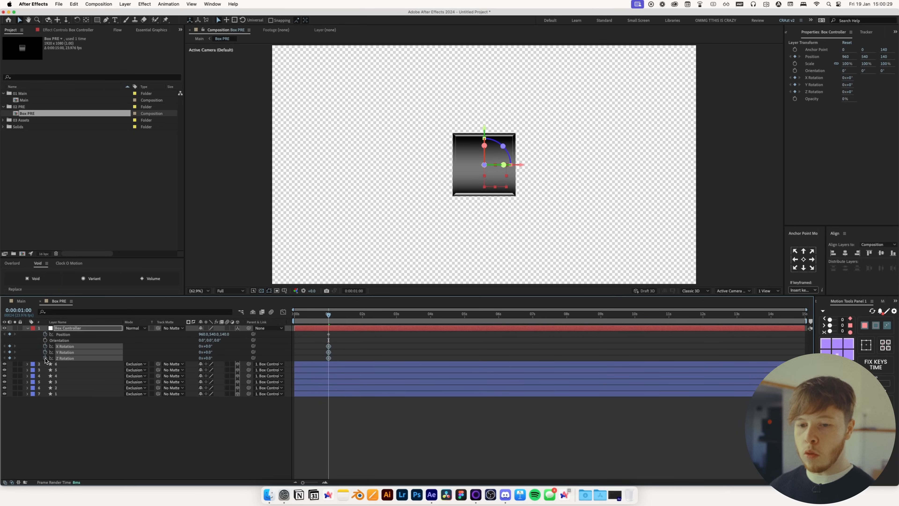
# Set the Box Controller's Y Rotation to 45° and its X Rotation to about 24°
pyautogui.click(223, 355)
pyautogui.moveTo(210, 353); pyautogui.dragTo(211, 355)
pyautogui.write('45')
pyautogui.press('Return')
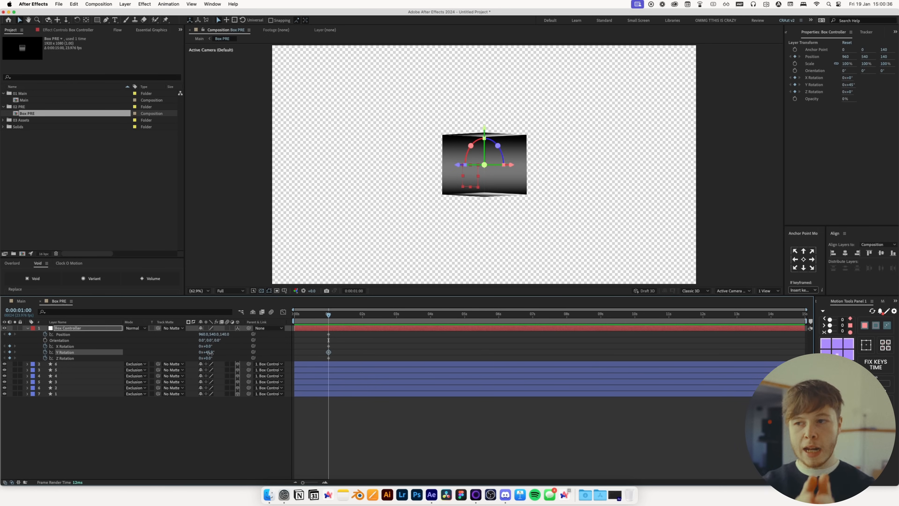
pyautogui.moveTo(207, 346); pyautogui.dragTo(217, 350)
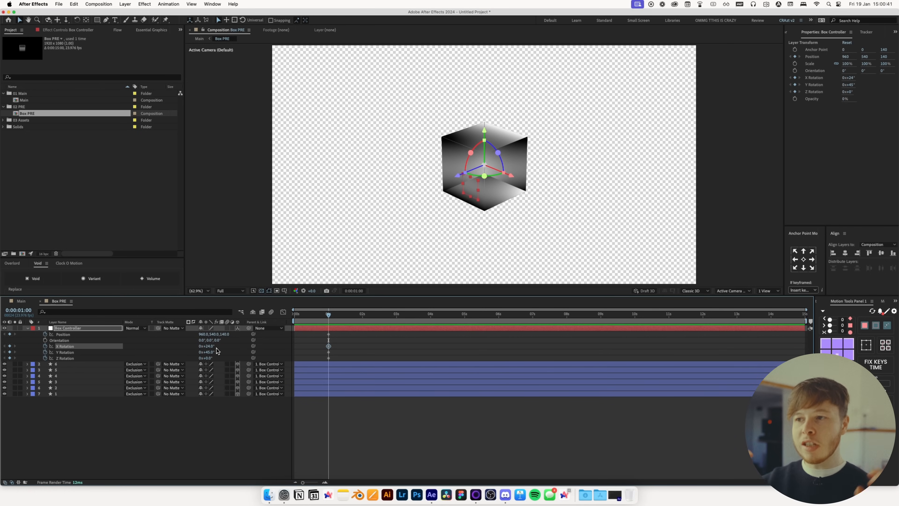
pyautogui.click(347, 341)
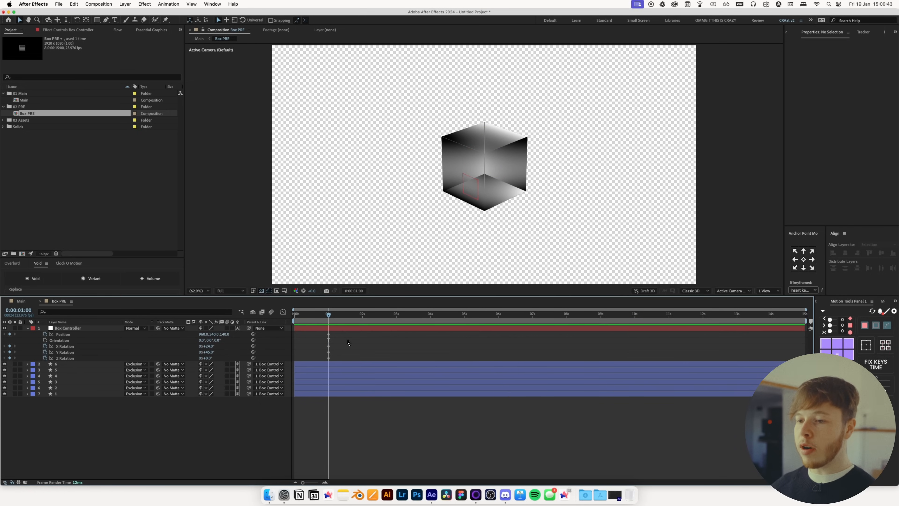
pyautogui.press('Home')
pyautogui.press('super+z')
pyautogui.moveTo(197, 333)
pyautogui.mouseDown()
pyautogui.moveTo(188, 333)
pyautogui.moveTo(206, 352)
pyautogui.moveTo(198, 346)
pyautogui.mouseUp()
pyautogui.press('super+z')
# Copy the Box Controller's 1-second keyframes and paste copies at the start and after 1 second
pyautogui.moveTo(299, 317)
pyautogui.mouseDown()
pyautogui.moveTo(328, 319)
pyautogui.moveTo(299, 319)
pyautogui.mouseUp()
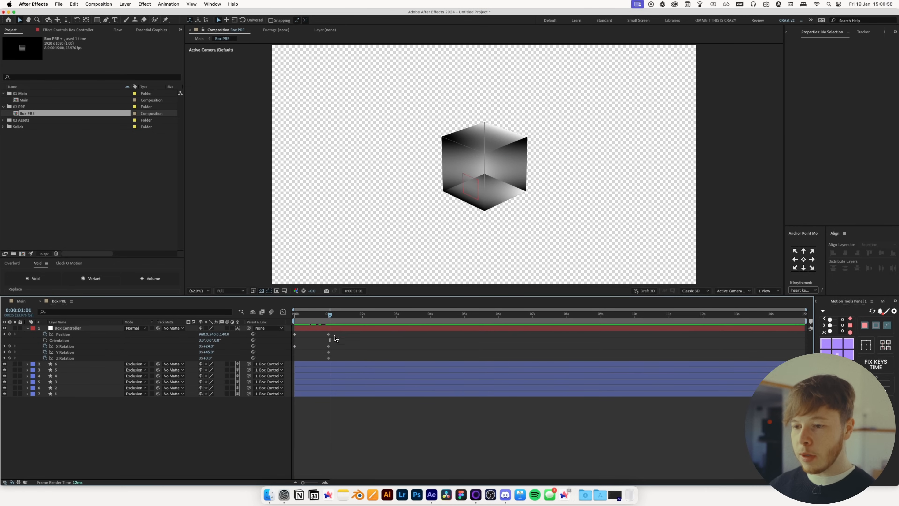
pyautogui.click(321, 336)
pyautogui.moveTo(335, 339)
pyautogui.mouseDown()
pyautogui.moveTo(322, 331)
pyautogui.moveTo(349, 317)
pyautogui.moveTo(324, 349)
pyautogui.mouseUp()
pyautogui.press('super+c')
pyautogui.press('super+v')
pyautogui.press('super+c')
pyautogui.press('super+v')
pyautogui.moveTo(340, 316); pyautogui.dragTo(323, 318)
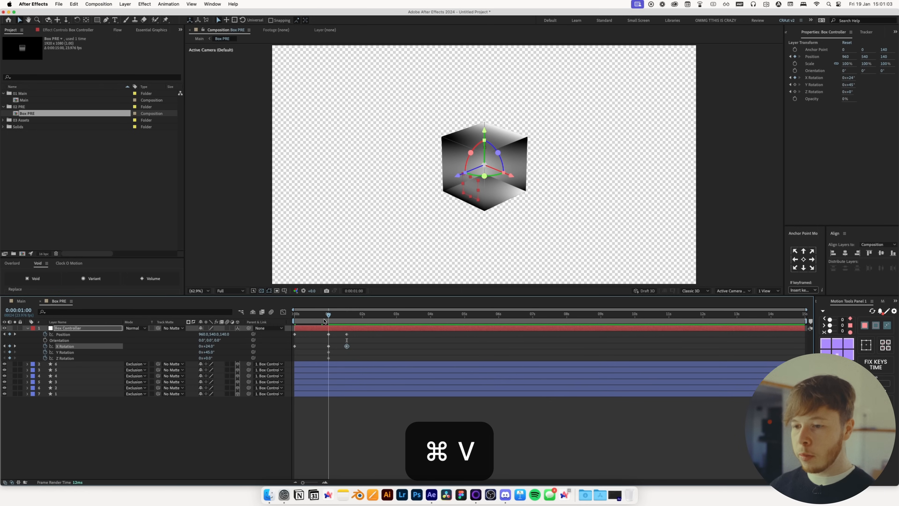
pyautogui.click(224, 353)
pyautogui.moveTo(214, 334); pyautogui.dragTo(211, 353)
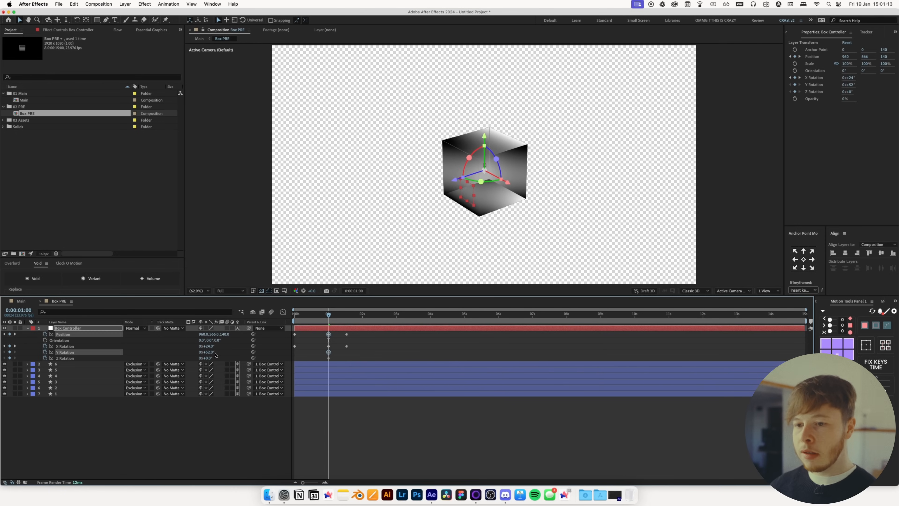
pyautogui.press('super+z')
pyautogui.press('super+z')
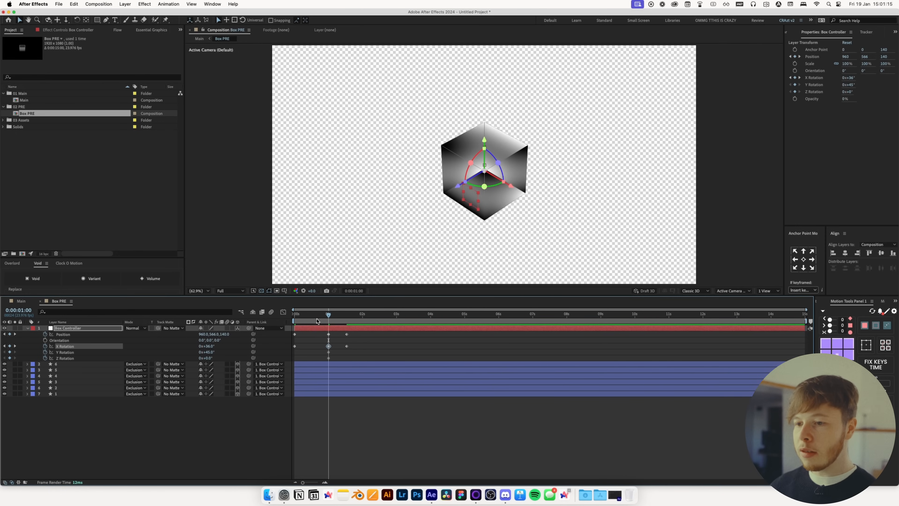
# Preview the animation and shift the Box Controller's later keyframes earlier in time
pyautogui.press('space')
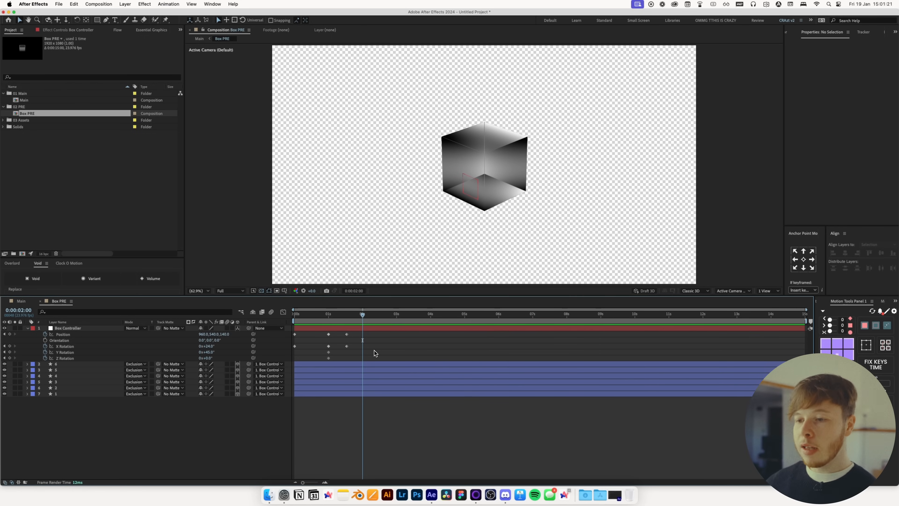
pyautogui.moveTo(358, 333); pyautogui.dragTo(306, 346)
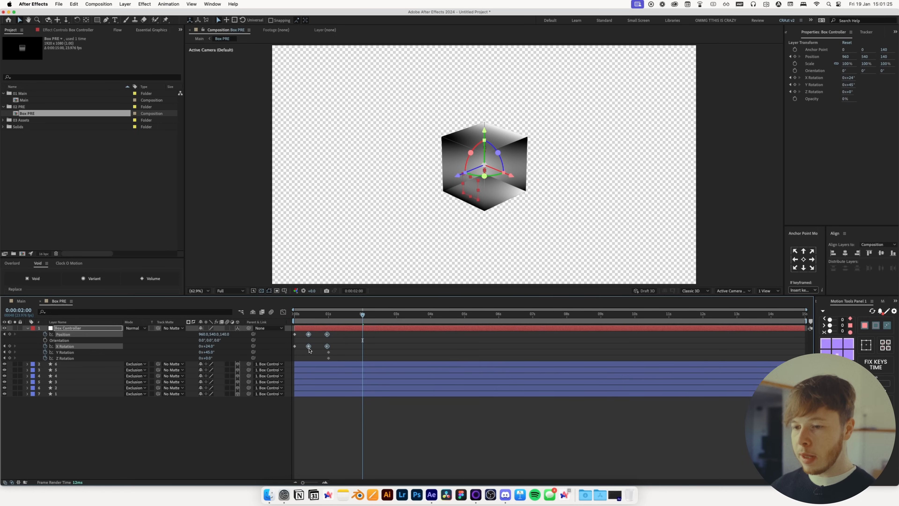
# Preview the animation and apply Easy Ease to the Box Controller's Position and X Rotation keyframes
pyautogui.press('space')
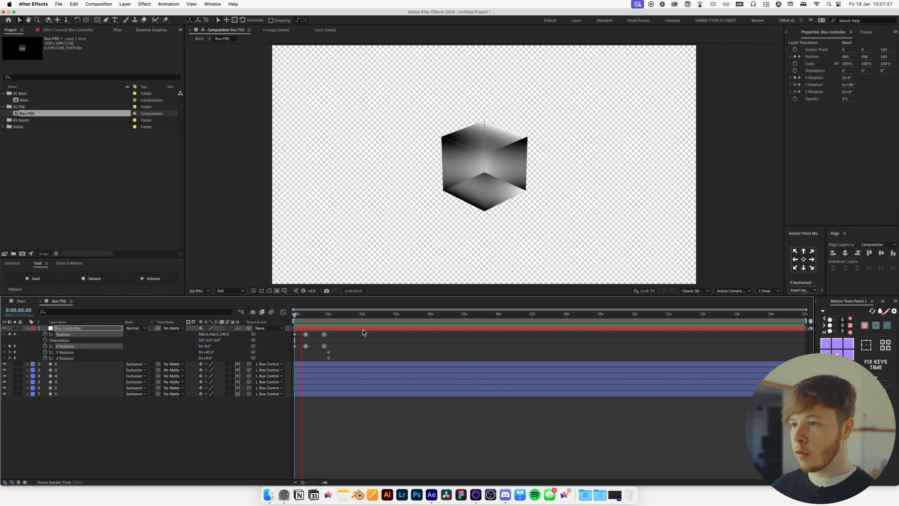
pyautogui.press('space')
pyautogui.moveTo(333, 348); pyautogui.dragTo(303, 348)
pyautogui.moveTo(337, 332); pyautogui.dragTo(275, 347)
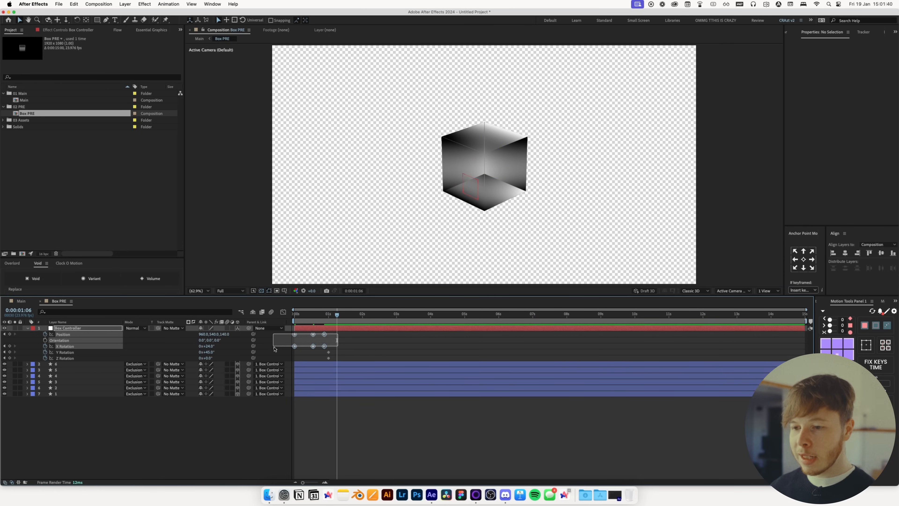
pyautogui.press('F9')
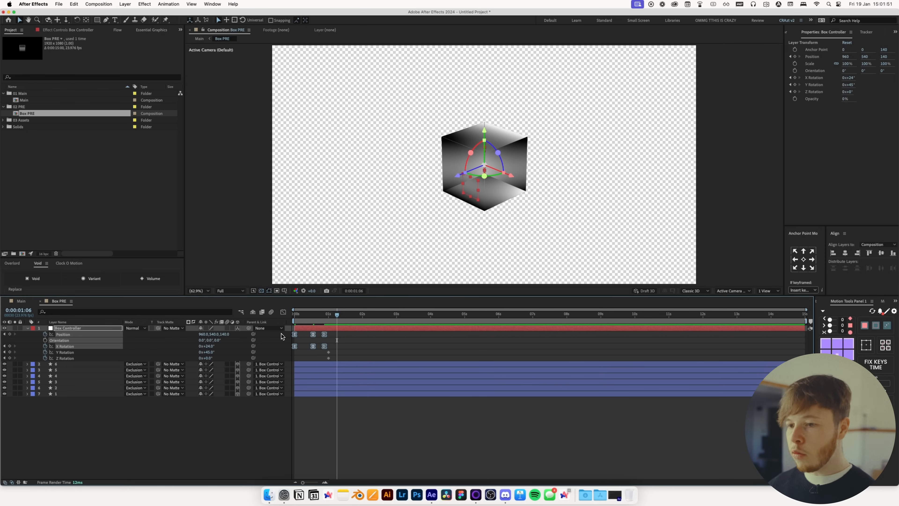
# In the Graph Editor, pull the speed curve handles out to strengthen the easing
pyautogui.click(283, 312)
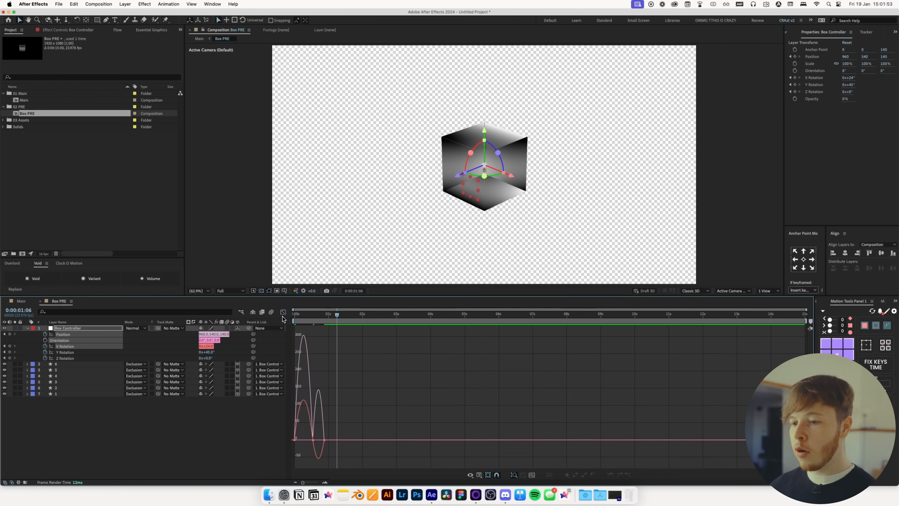
pyautogui.press('space')
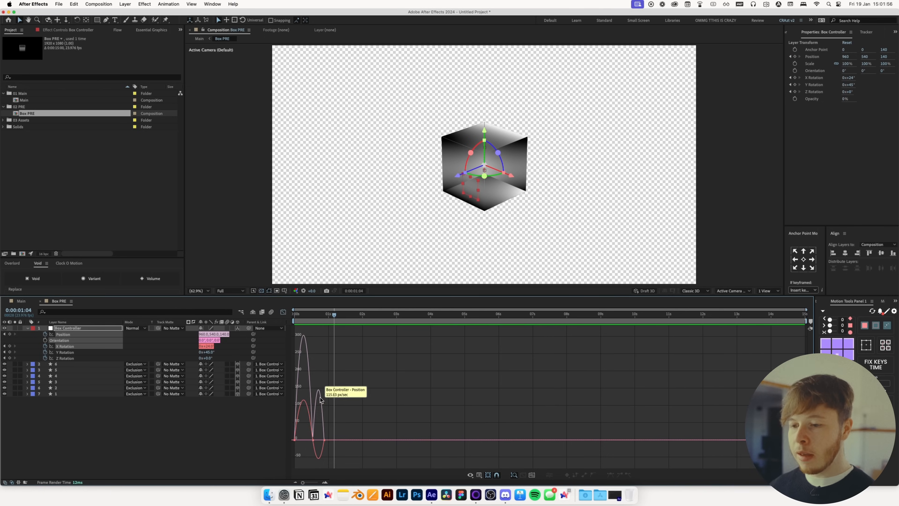
pyautogui.moveTo(477, 464); pyautogui.dragTo(440, 442)
pyautogui.click(325, 442)
pyautogui.moveTo(321, 438); pyautogui.dragTo(348, 438)
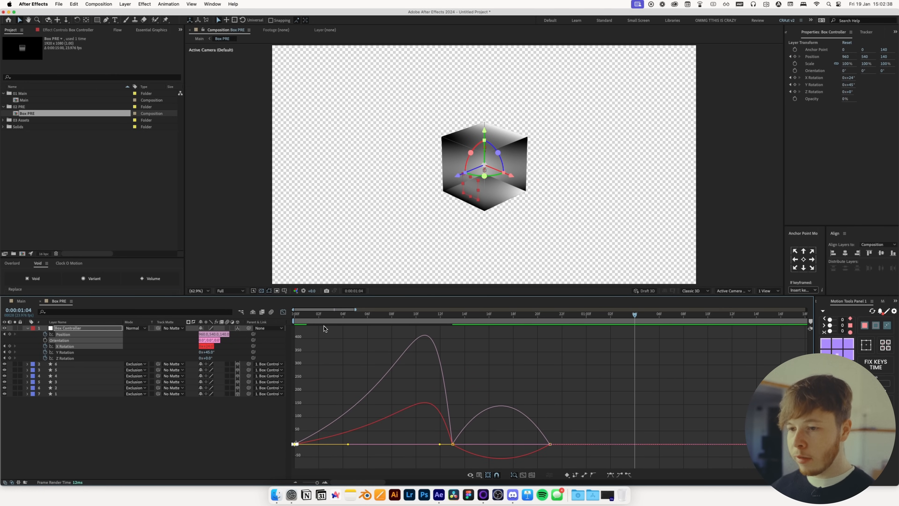
# Preview the eased animation and return from the Graph Editor to the layer bar view
pyautogui.press('space')
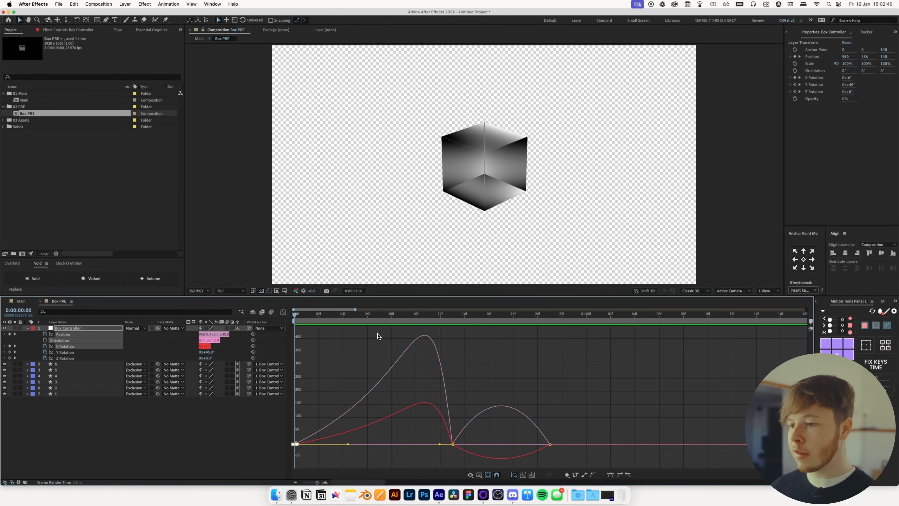
pyautogui.press('space')
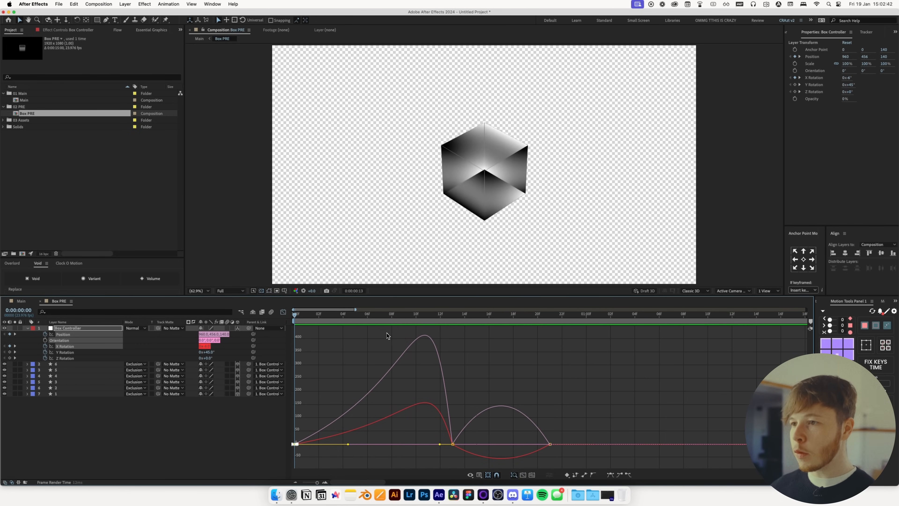
pyautogui.press('space')
pyautogui.hotkey('shift', 'F3')
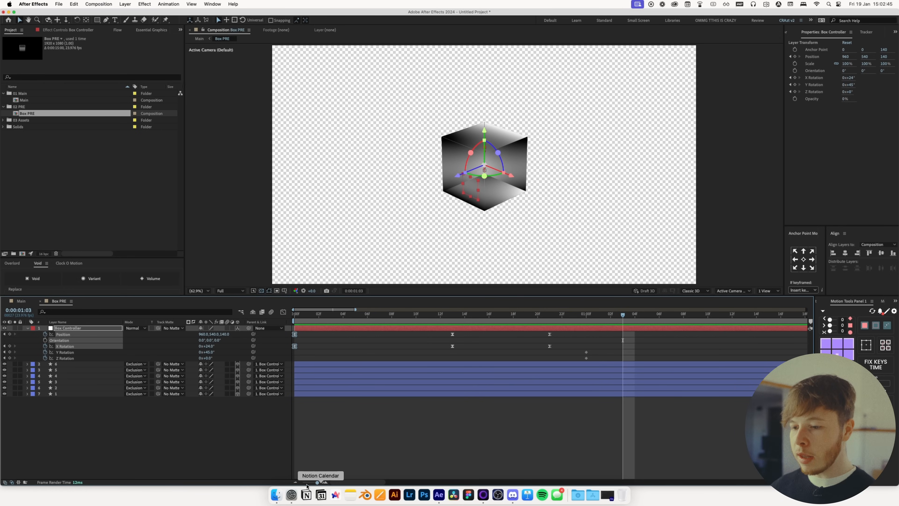
# Add a Y Rotation keyframe of -1x -44° at about 3 seconds
pyautogui.moveTo(317, 482); pyautogui.dragTo(303, 482)
pyautogui.click(380, 451)
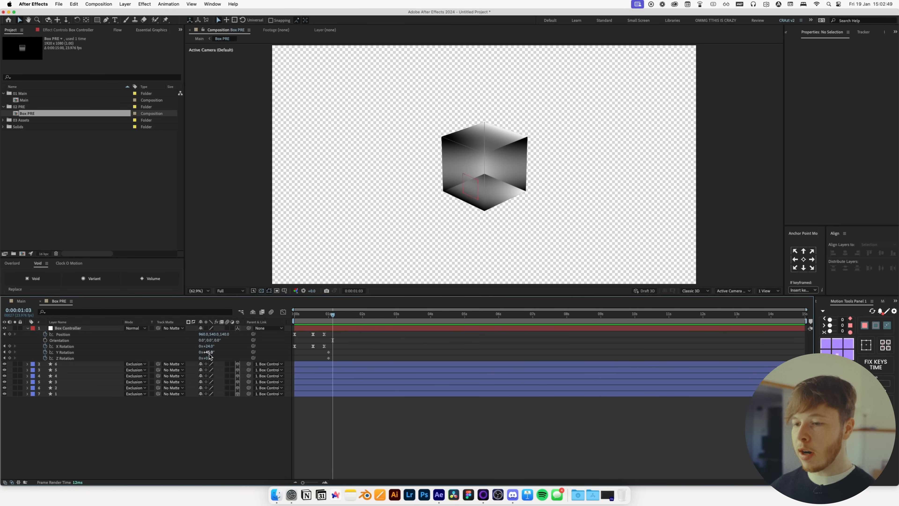
pyautogui.moveTo(381, 314); pyautogui.dragTo(411, 317)
pyautogui.moveTo(213, 353); pyautogui.dragTo(71, 371)
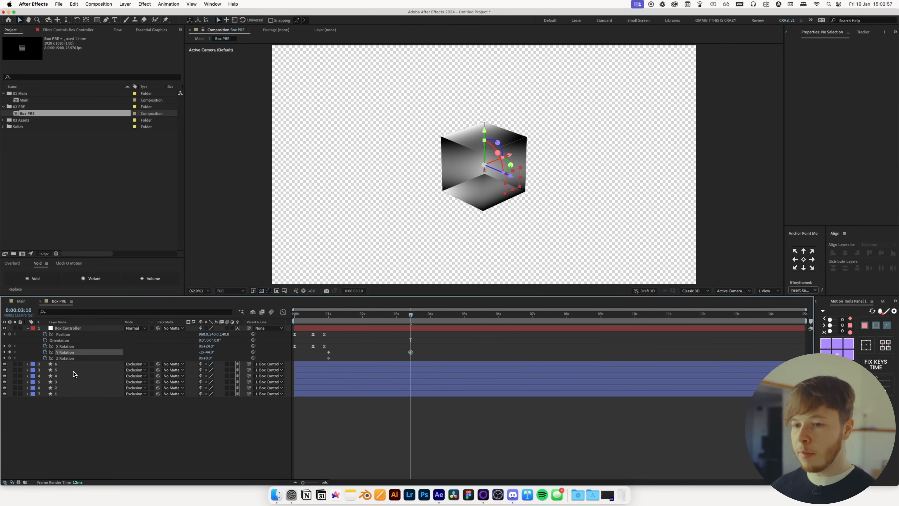
# Move the Y Rotation keyframes to the start and near the end of the timeline
pyautogui.moveTo(329, 352); pyautogui.dragTo(295, 352)
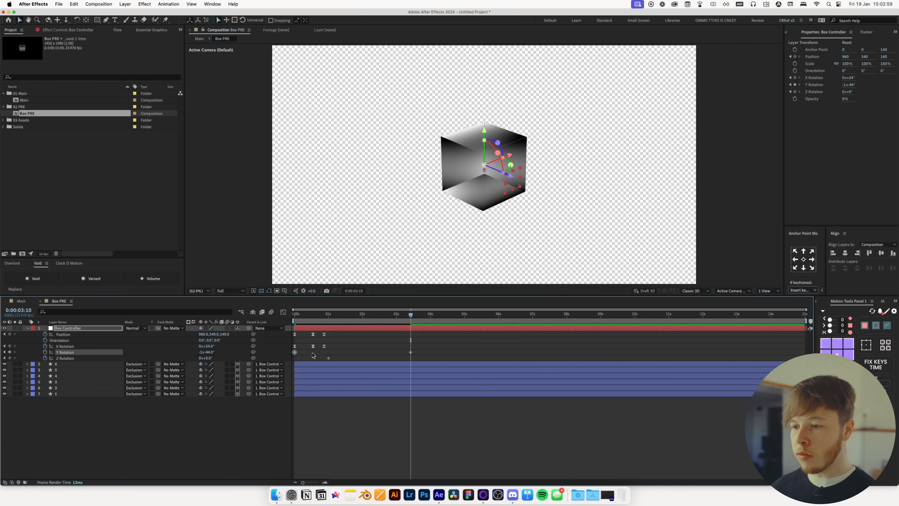
pyautogui.moveTo(411, 352); pyautogui.dragTo(786, 352)
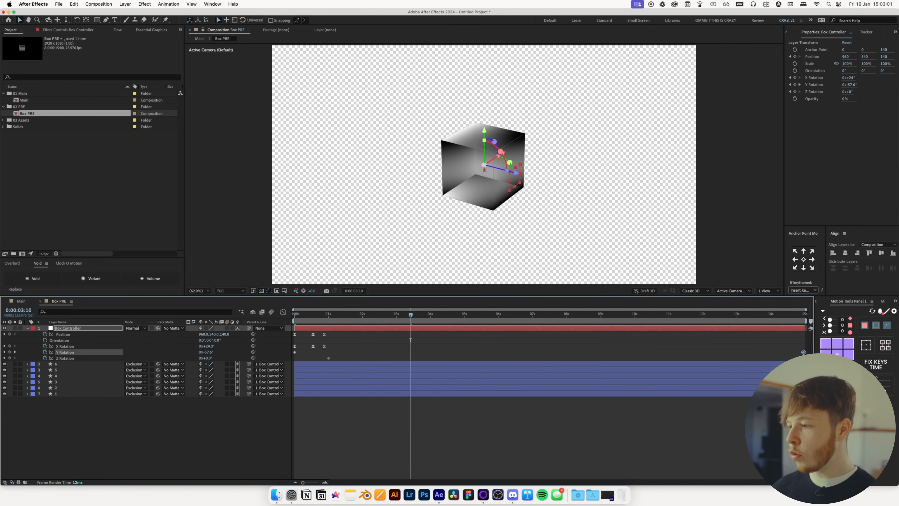
pyautogui.click(741, 413)
pyautogui.press('Home')
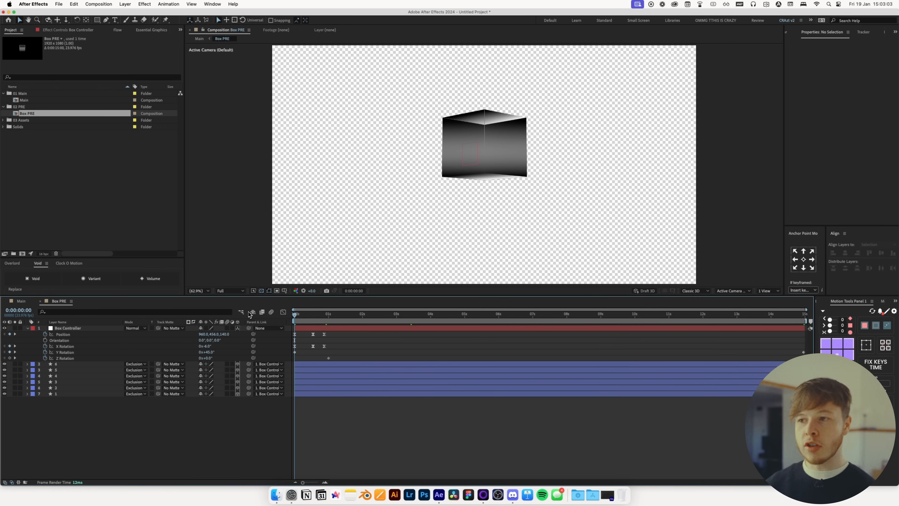
# Shift the starting Y Rotation keyframe slightly later and preview the spin
pyautogui.press('space')
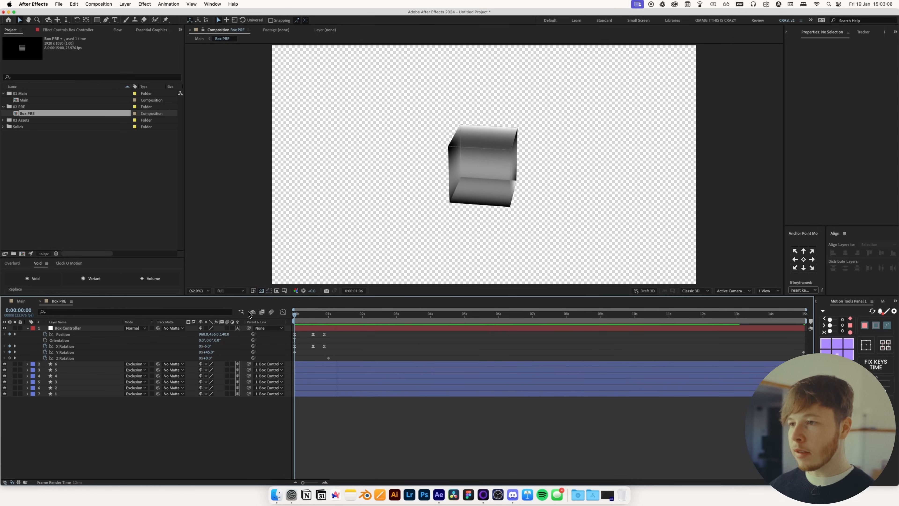
pyautogui.moveTo(294, 352); pyautogui.dragTo(313, 352)
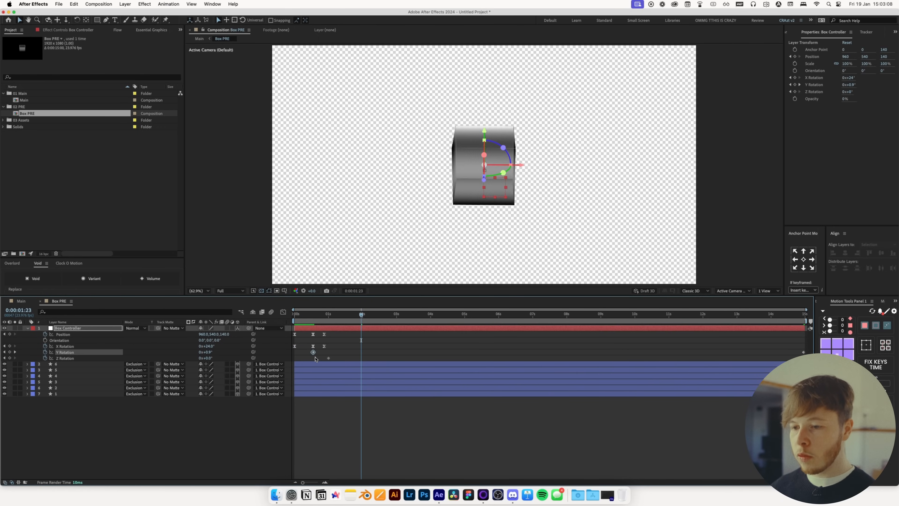
pyautogui.press('Home')
pyautogui.press('space')
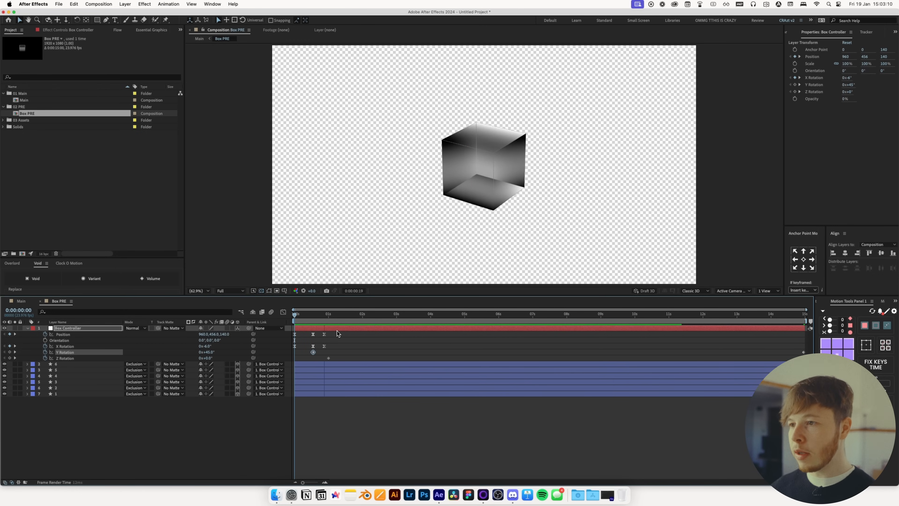
pyautogui.press('space')
pyautogui.click(309, 314)
pyautogui.press('Home')
pyautogui.press('space')
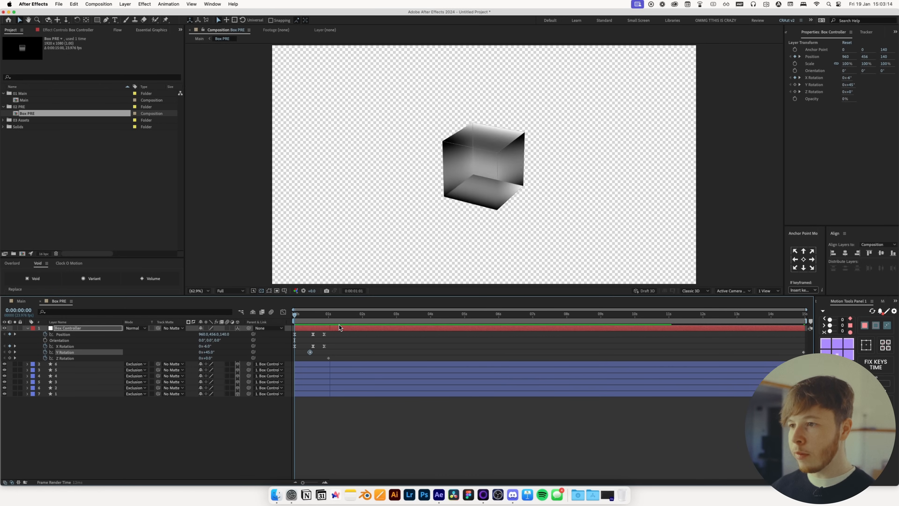
# Duplicate the Box PRE composition in the project and open the copy
pyautogui.click(24, 302)
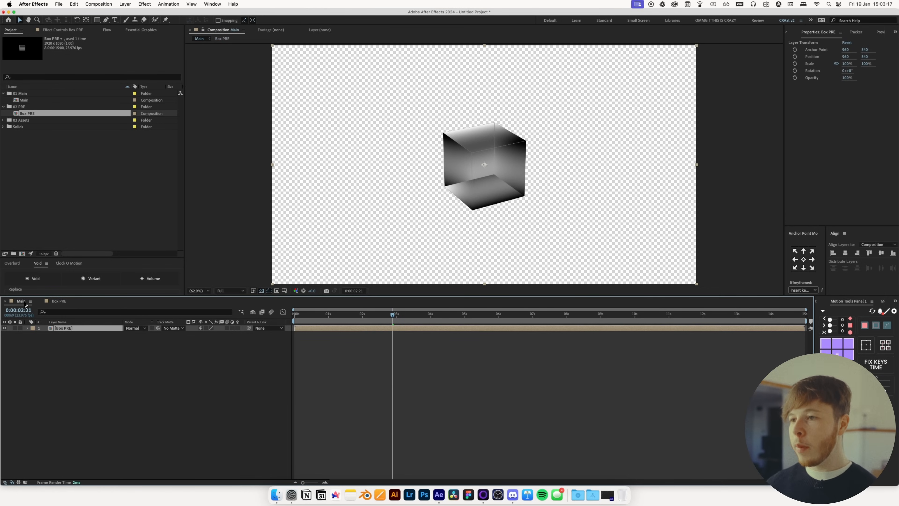
pyautogui.press('super+d')
pyautogui.press('super+z')
pyautogui.click(35, 116)
pyautogui.press('super+d')
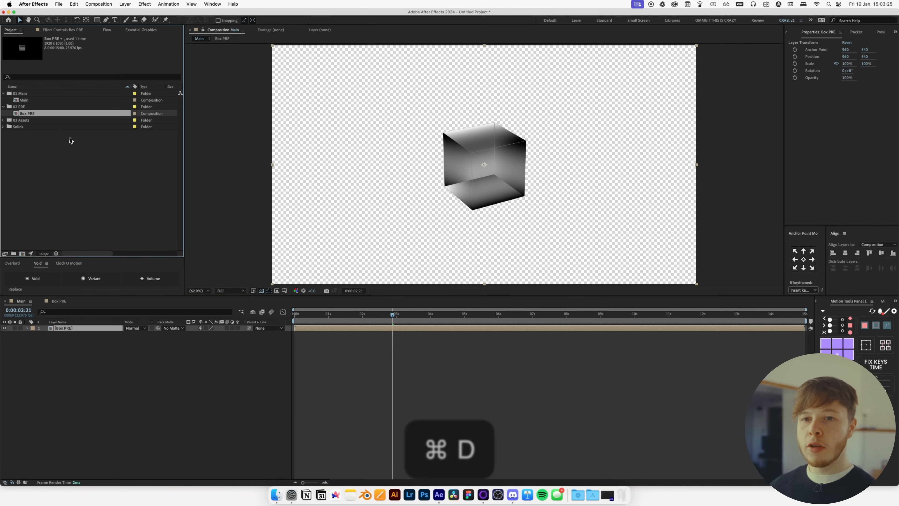
pyautogui.doubleClick(35, 121)
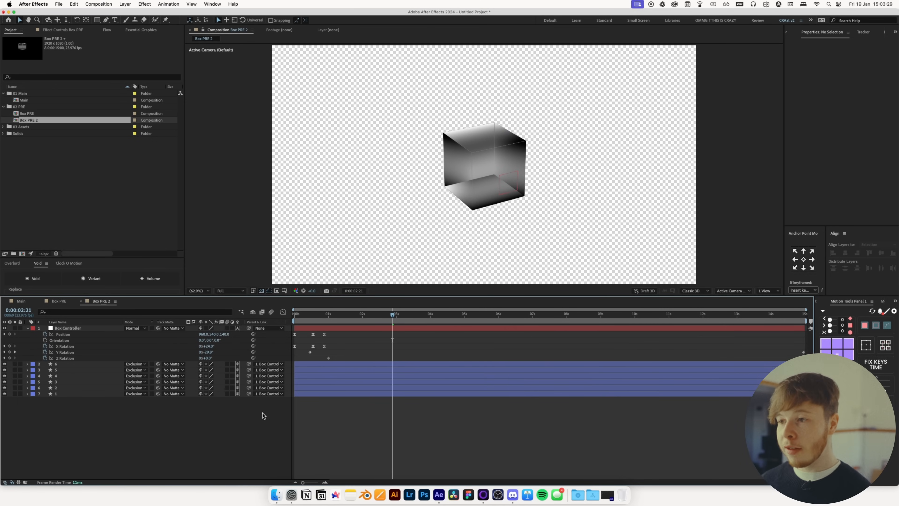
# Rename the duplicated composition as Box Outline PRE in its composition settings
pyautogui.click(58, 300)
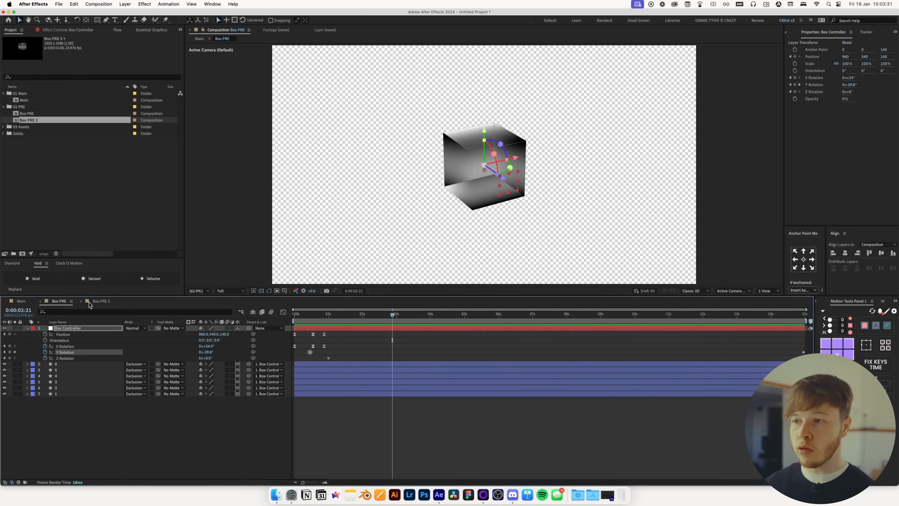
pyautogui.click(95, 301)
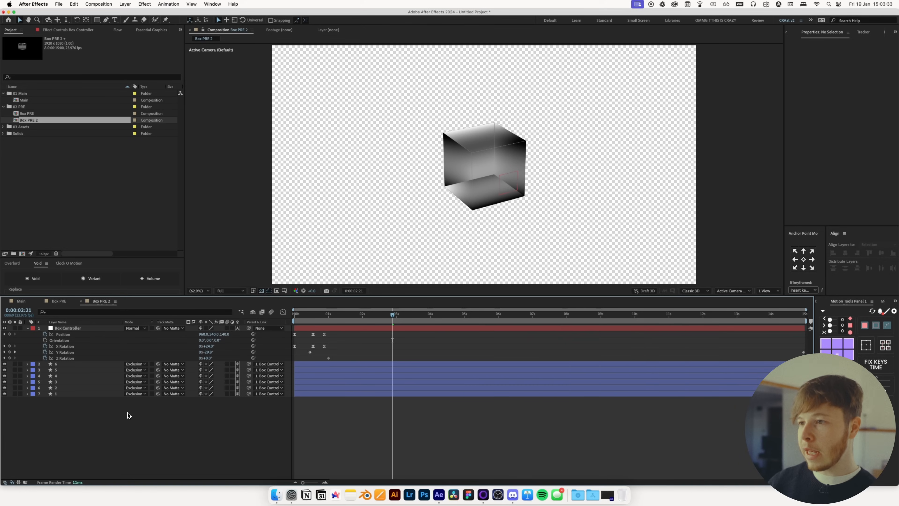
pyautogui.press('super+k')
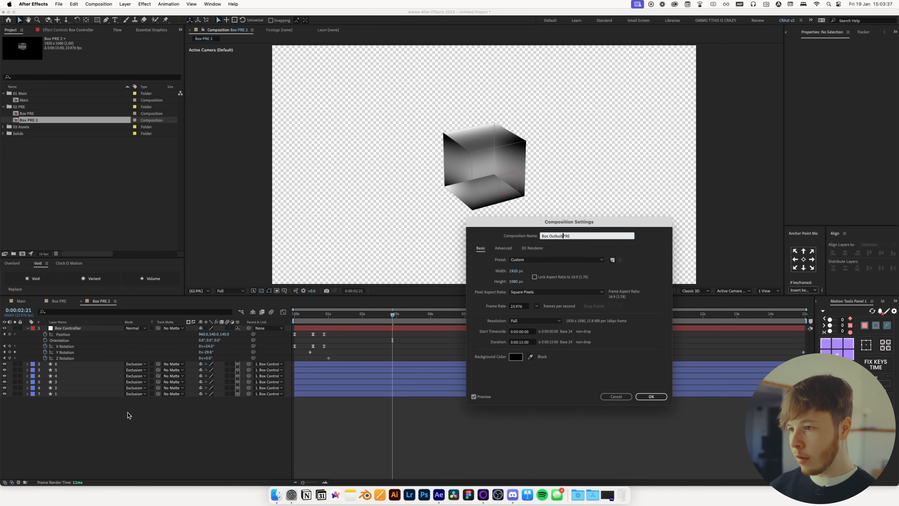
pyautogui.write('line')
pyautogui.press('Return')
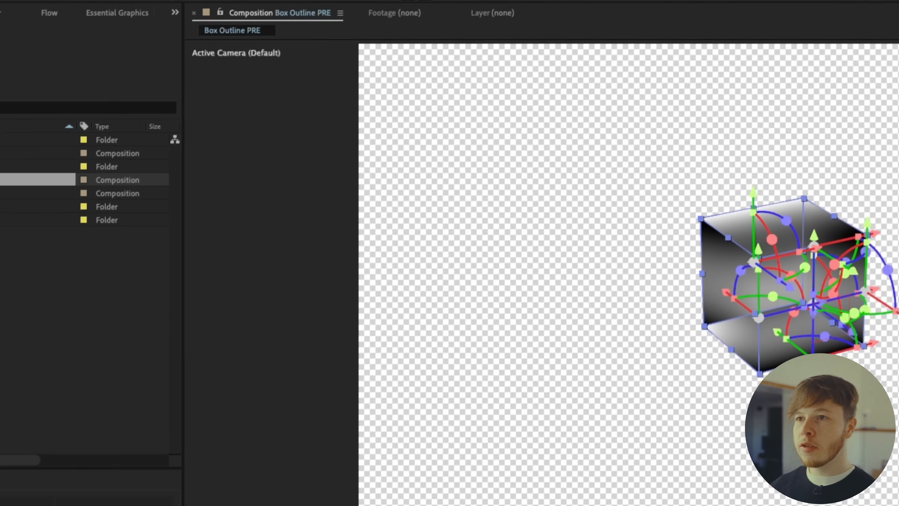
# Set the square layers' fill to None and their stroke colour to white
pyautogui.click(423, 37)
pyautogui.click(642, 416)
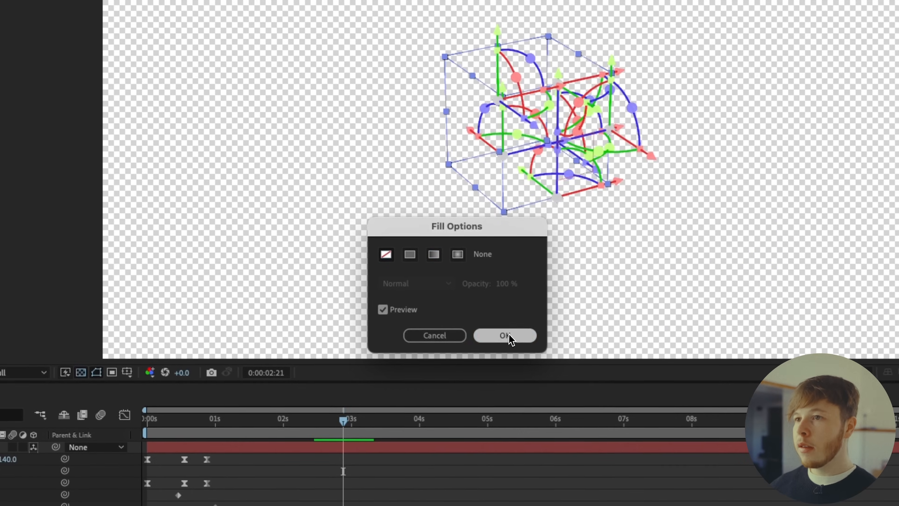
pyautogui.click(509, 336)
pyautogui.click(352, 34)
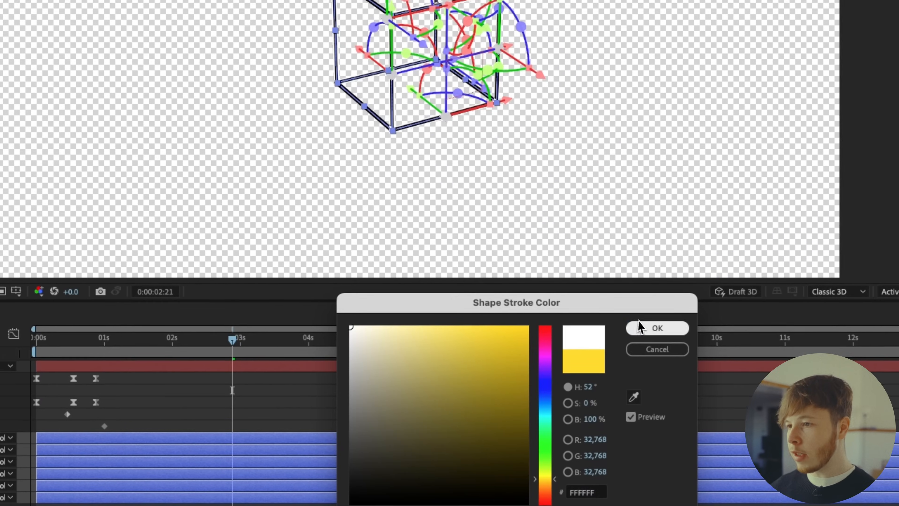
pyautogui.click(664, 338)
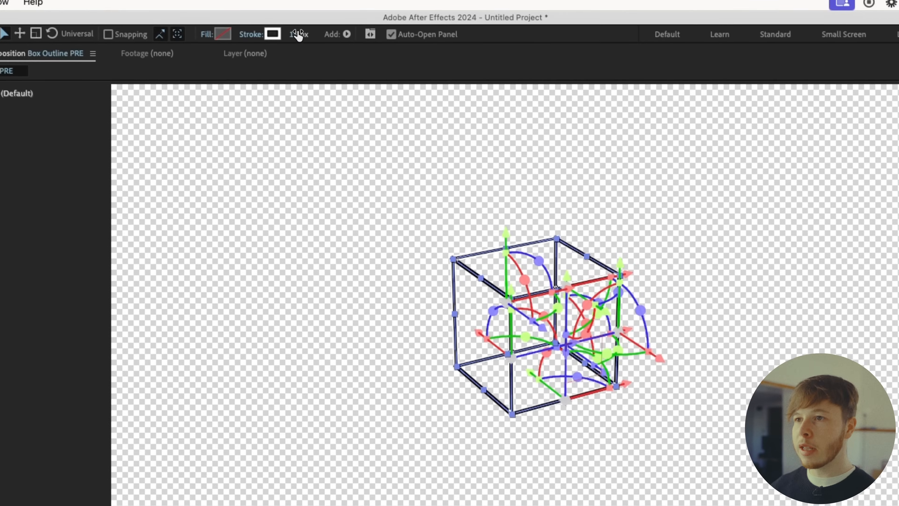
pyautogui.click(374, 419)
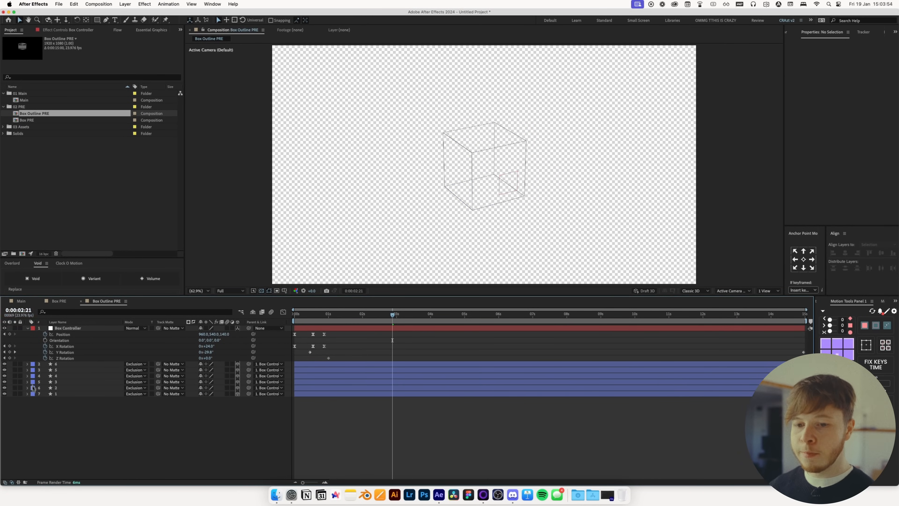
# Set the six square layers' blending mode to Normal
pyautogui.moveTo(184, 419); pyautogui.dragTo(170, 366)
pyautogui.click(140, 364)
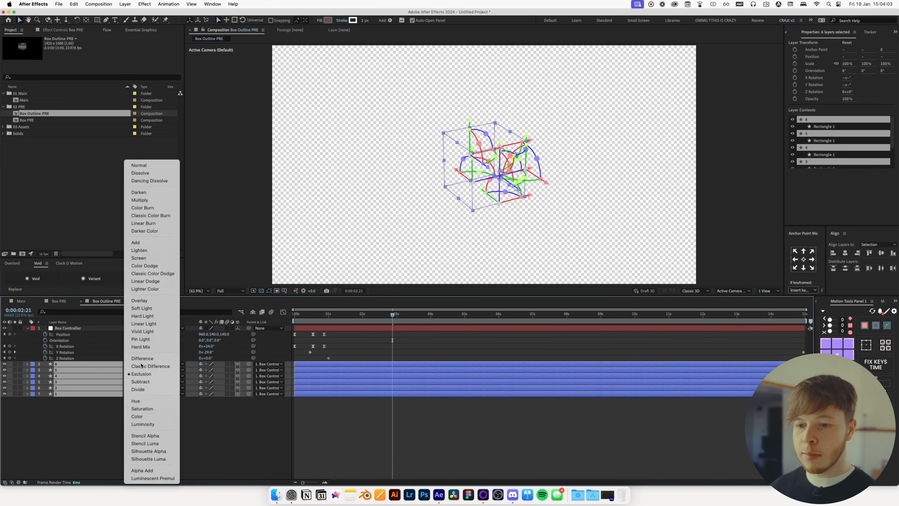
pyautogui.click(139, 165)
pyautogui.click(138, 420)
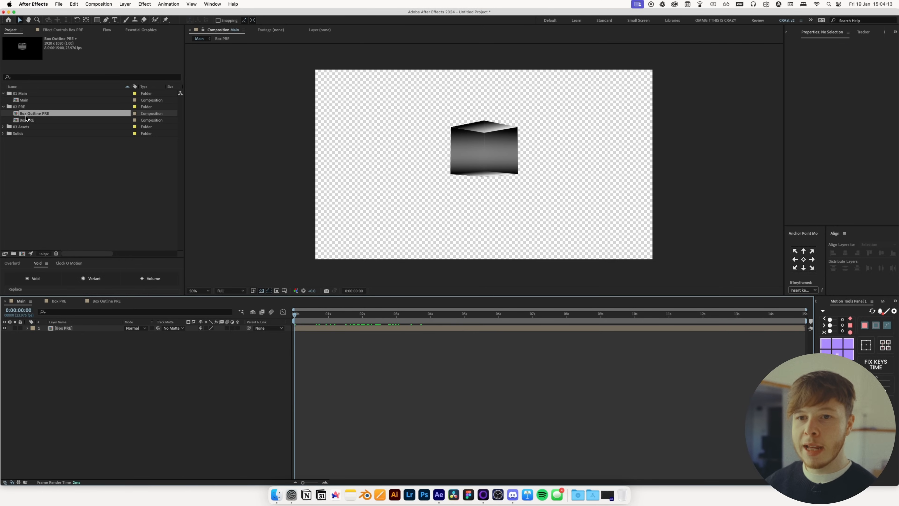
# Add Box Outline PRE to the Main composition above Box PRE and preview it
pyautogui.moveTo(26, 115); pyautogui.dragTo(69, 347)
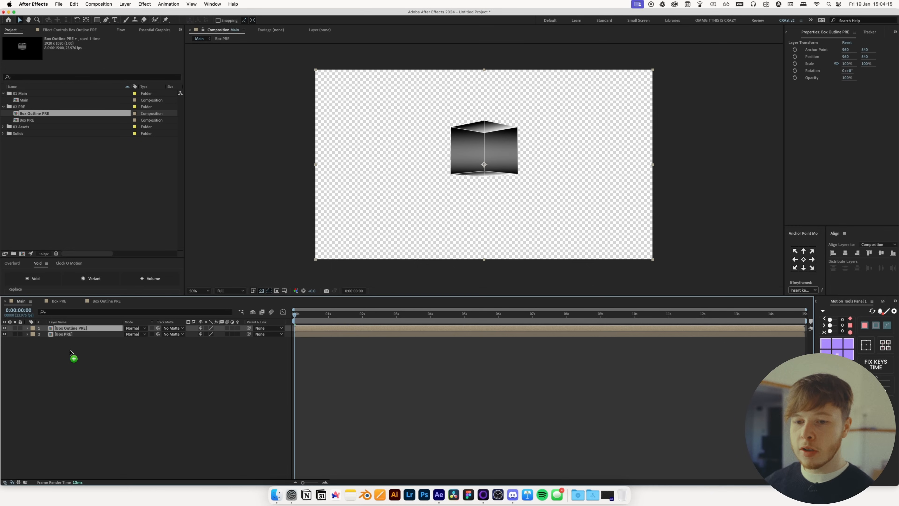
pyautogui.press('space')
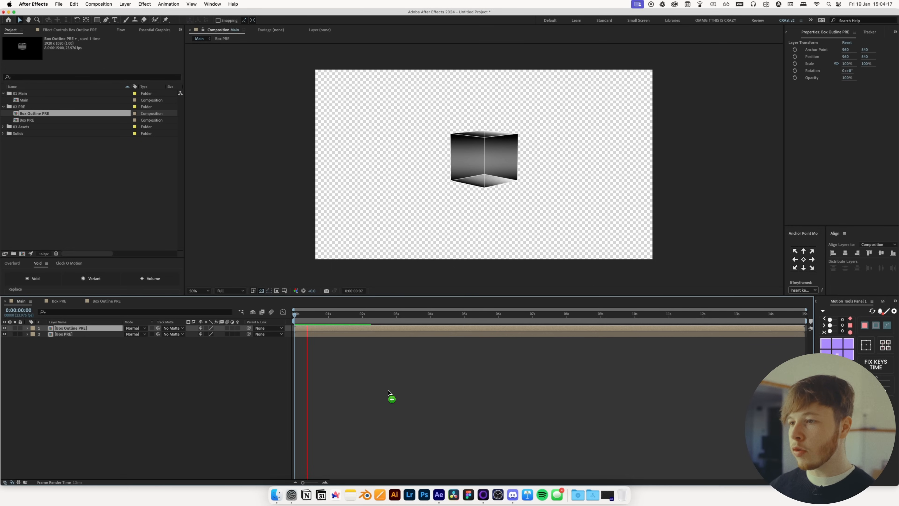
pyautogui.press('space')
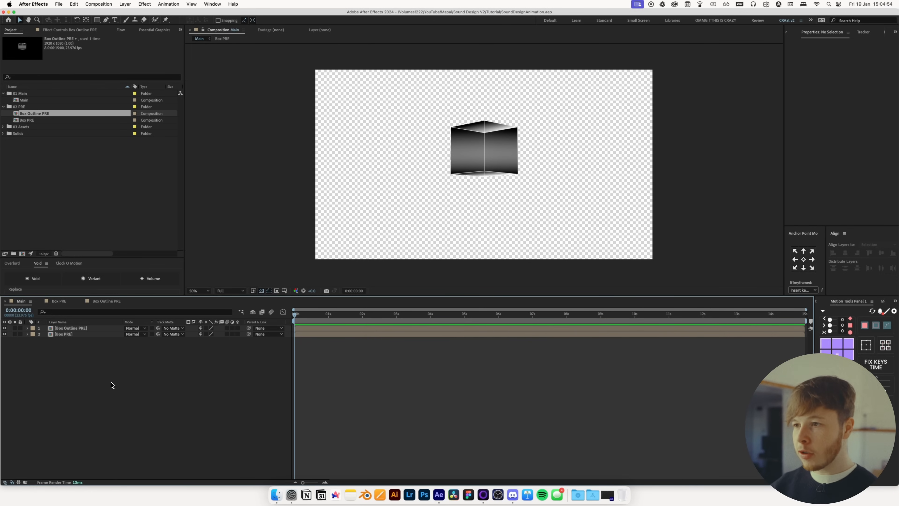
# Create a near-black solid named Background in the Main composition and move it to the bottom of the layer stack
pyautogui.press('super+y')
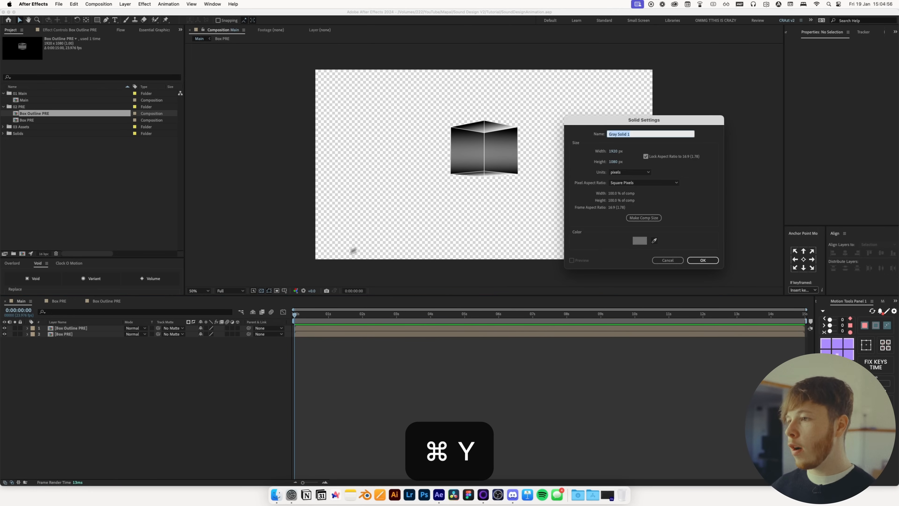
pyautogui.write('Background')
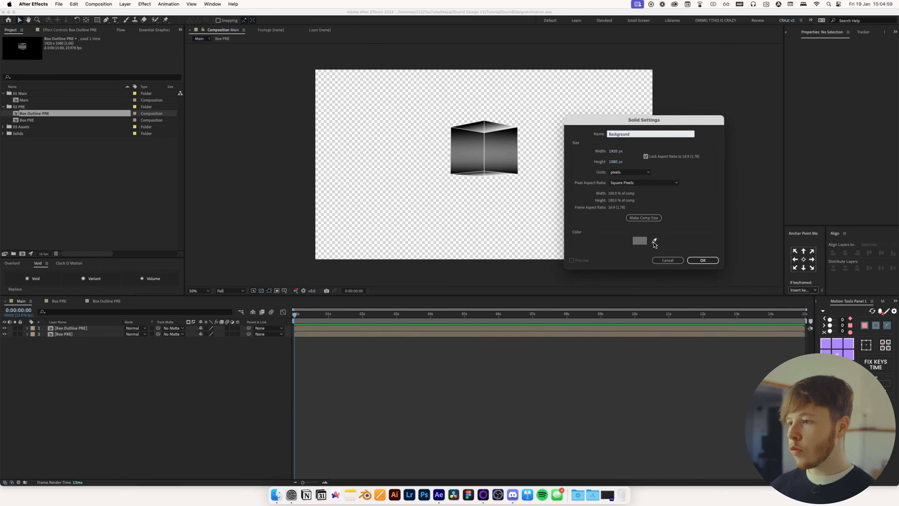
pyautogui.click(639, 240)
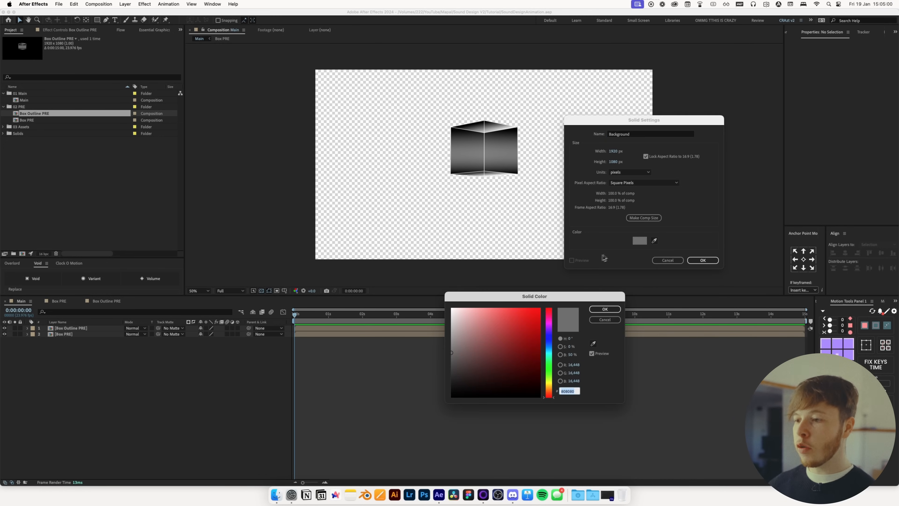
pyautogui.moveTo(481, 386); pyautogui.dragTo(368, 423)
pyautogui.click(604, 309)
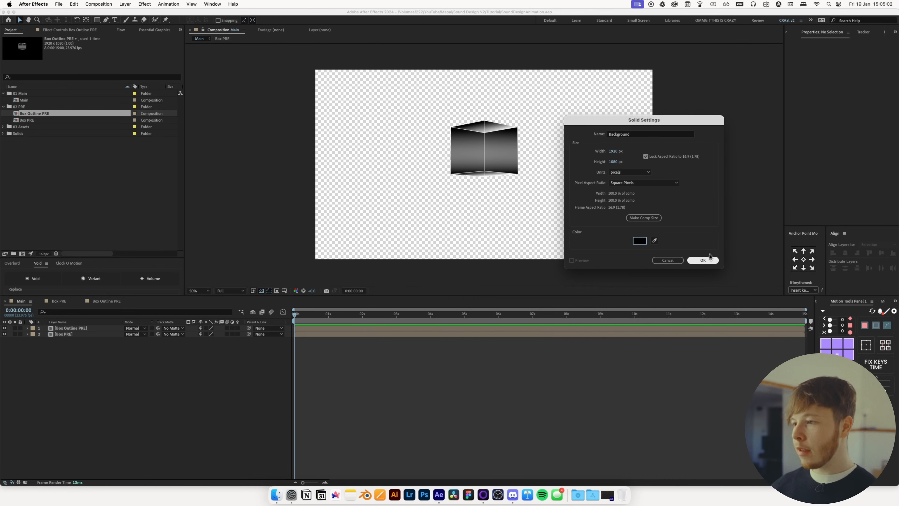
pyautogui.click(703, 259)
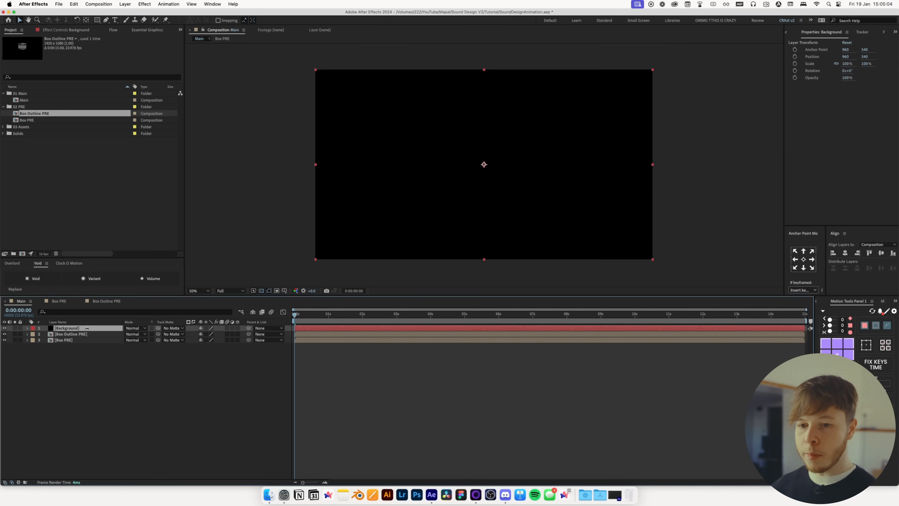
pyautogui.moveTo(84, 328); pyautogui.dragTo(84, 357)
pyautogui.click(105, 358)
# Apply the Colorama effect to the Box PRE layer
pyautogui.click(67, 335)
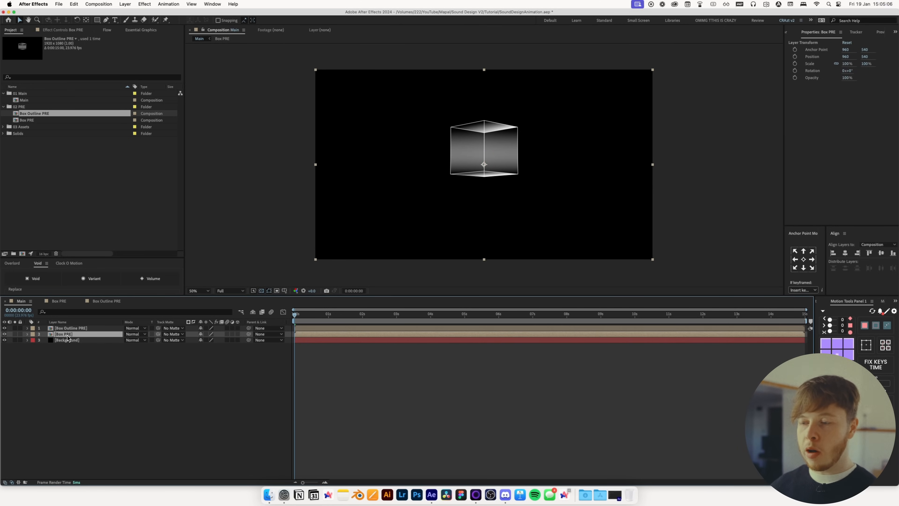
pyautogui.hotkey('ctrl', 'space')
pyautogui.write('color')
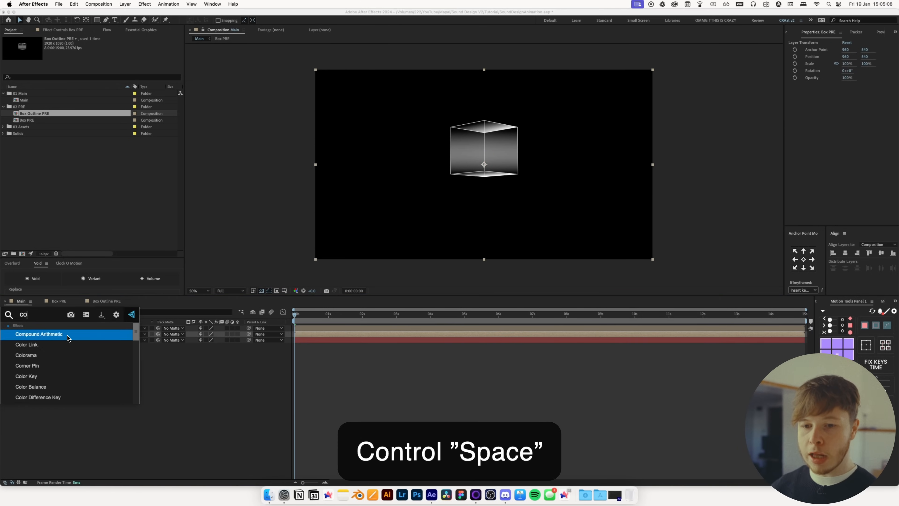
pyautogui.press('Return')
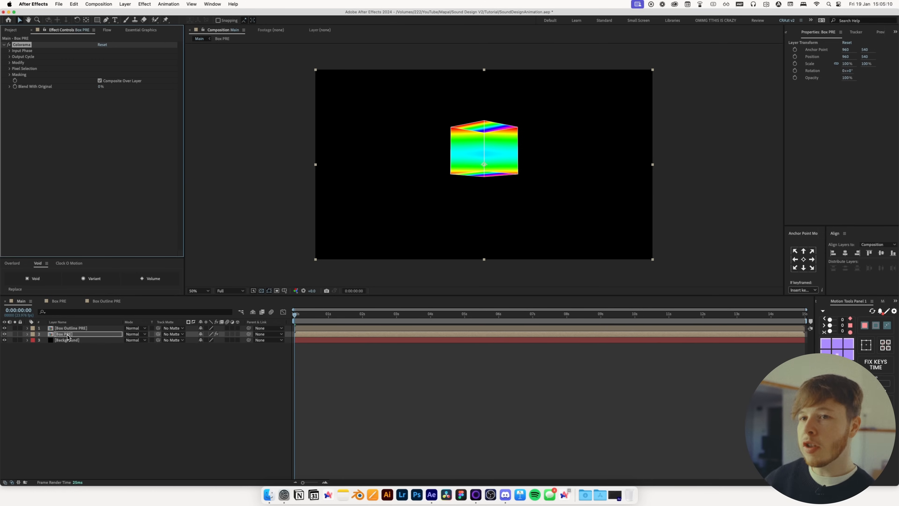
# Set Colorama's output cycle to the Solarize Green preset and move the cycle's top marker
pyautogui.click(11, 58)
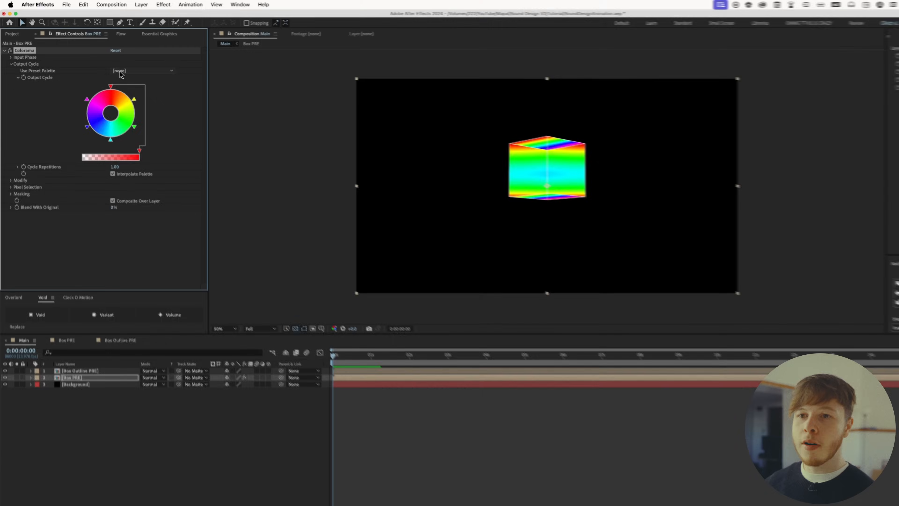
pyautogui.click(105, 63)
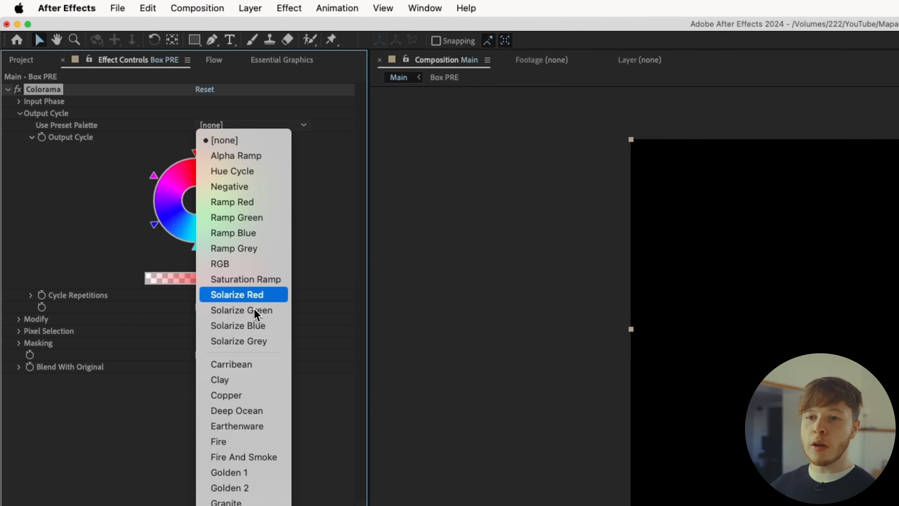
pyautogui.click(248, 311)
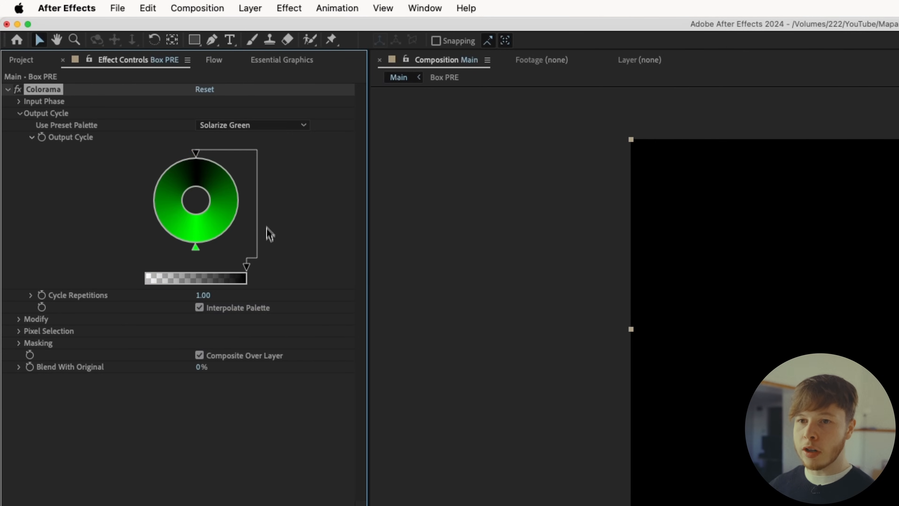
pyautogui.moveTo(196, 248); pyautogui.dragTo(196, 163)
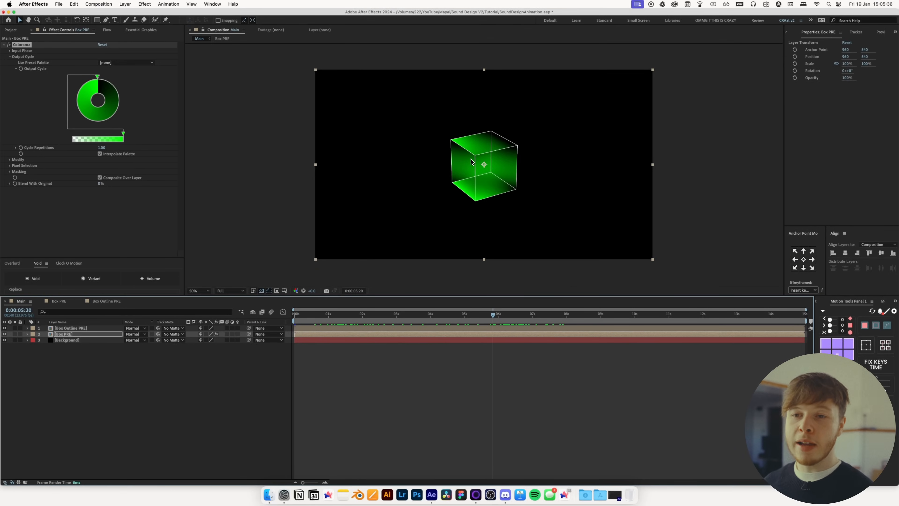
# Copy the Colorama effect from Box PRE and paste it onto the Box Outline PRE layer
pyautogui.press('super+c')
pyautogui.click(389, 328)
pyautogui.press('super+v')
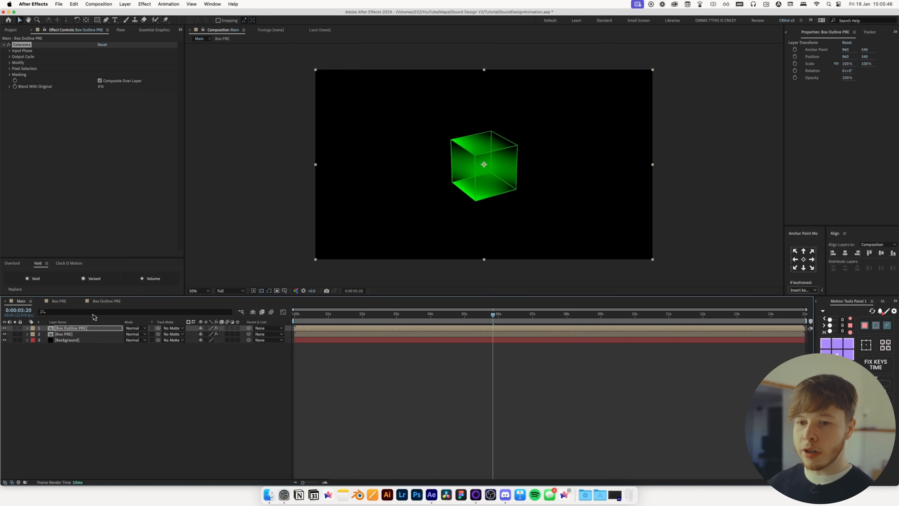
# Apply Curves to Box PRE, place it above Colorama, and shape an S-curve to boost contrast
pyautogui.click(72, 335)
pyautogui.write('curves')
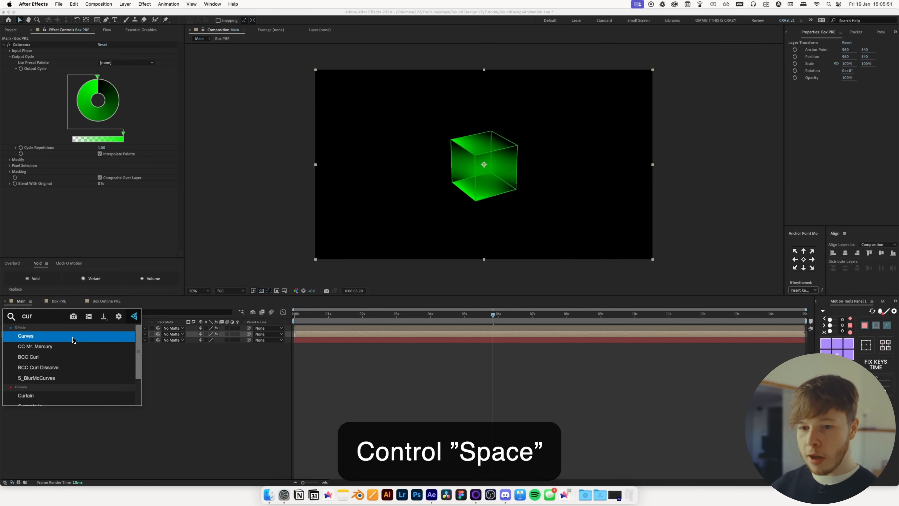
pyautogui.press('Return')
pyautogui.moveTo(28, 116); pyautogui.dragTo(27, 44)
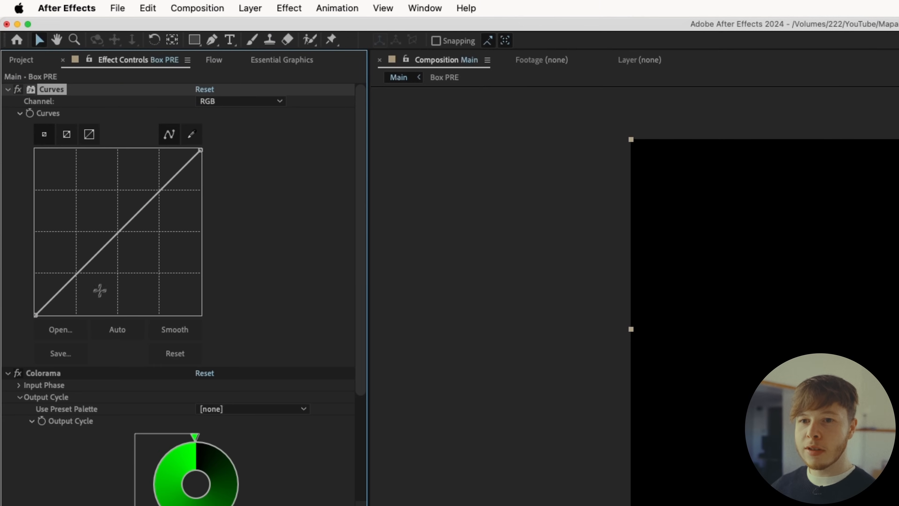
pyautogui.moveTo(78, 284); pyautogui.dragTo(88, 284)
pyautogui.moveTo(159, 190); pyautogui.dragTo(152, 176)
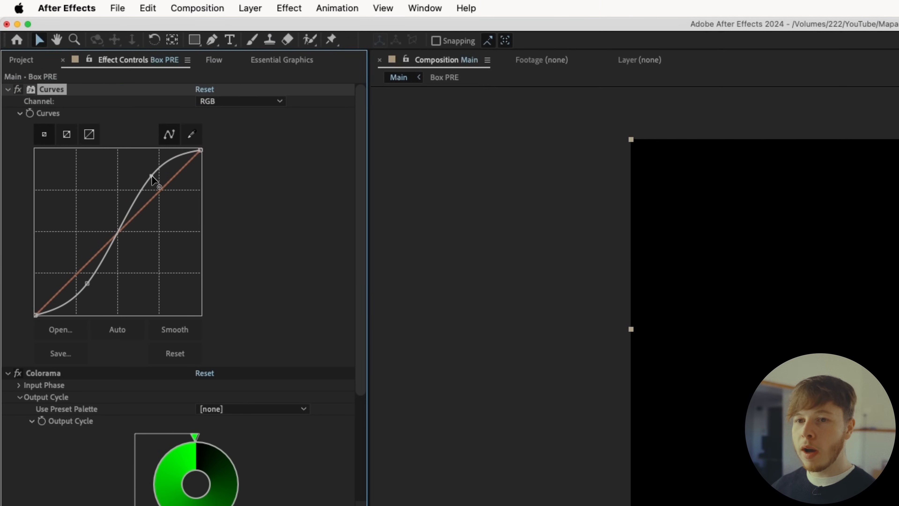
pyautogui.moveTo(92, 286); pyautogui.dragTo(97, 292)
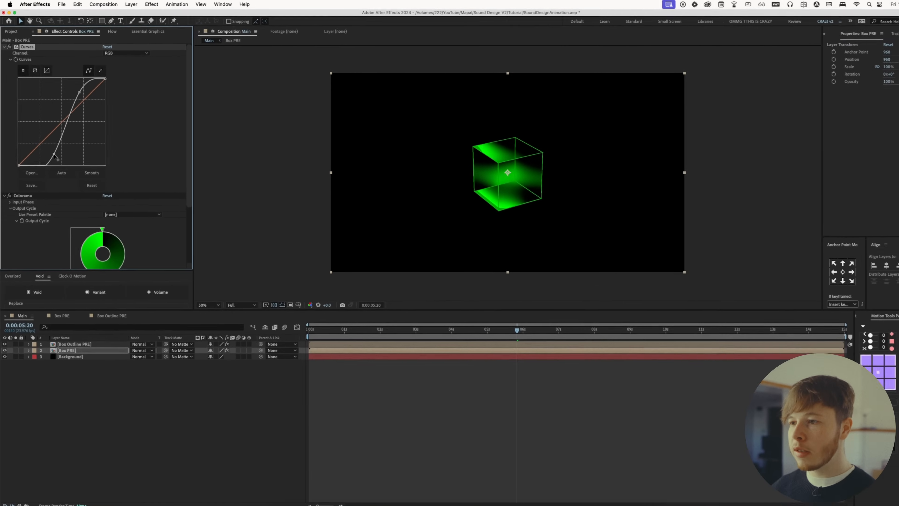
pyautogui.scroll(4, 474, 172)
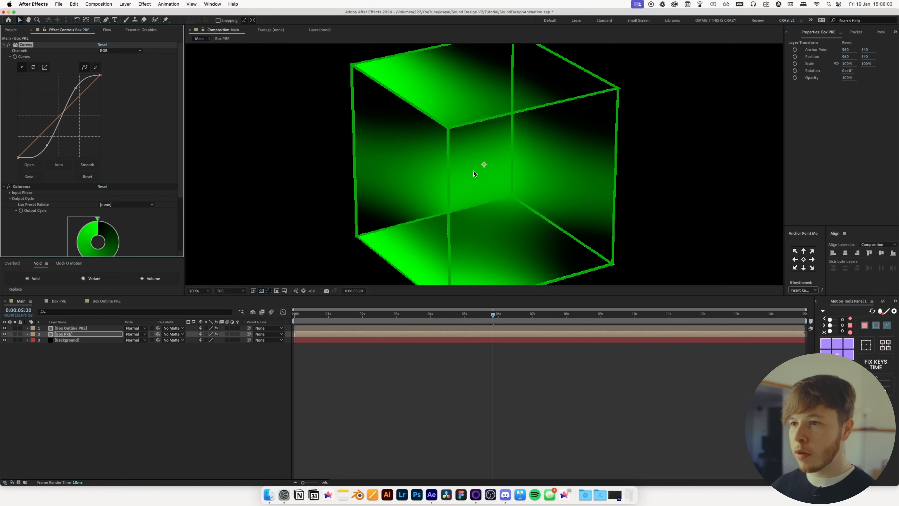
pyautogui.moveTo(47, 145)
pyautogui.mouseDown()
pyautogui.moveTo(54, 151)
pyautogui.moveTo(47, 144)
pyautogui.mouseUp()
pyautogui.scroll(-4, 444, 141)
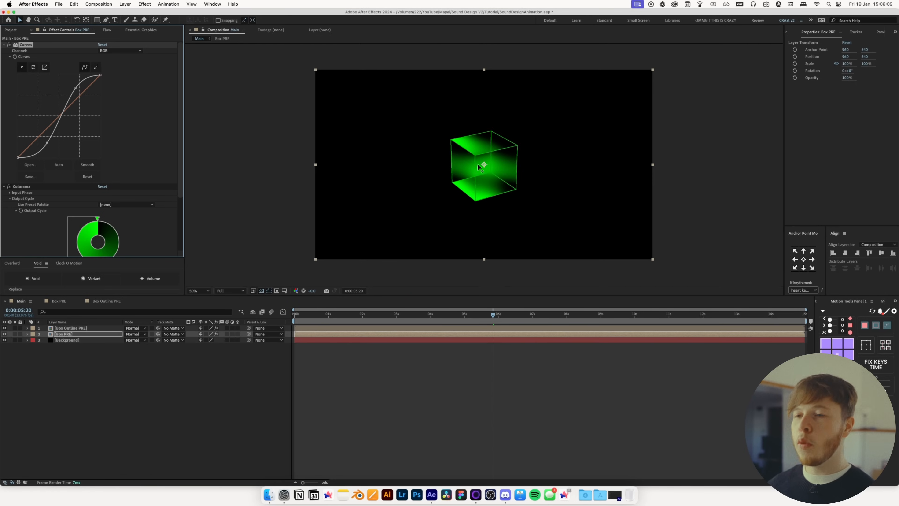
# Apply Lumetri Color to Box PRE and set Contrast to 126, Highlights to 33 and Shadows to -29
pyautogui.scroll(-4, 98, 223)
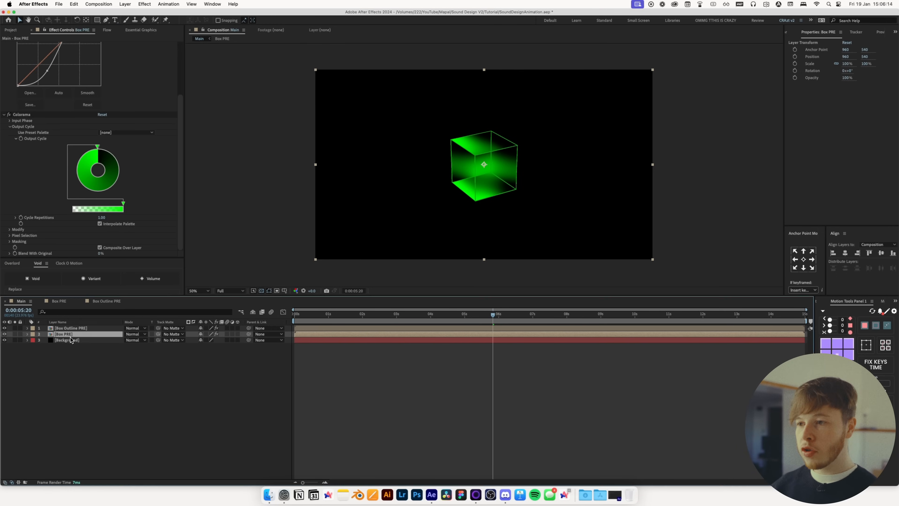
pyautogui.hotkey('ctrl', 'space')
pyautogui.write('lume')
pyautogui.press('Return')
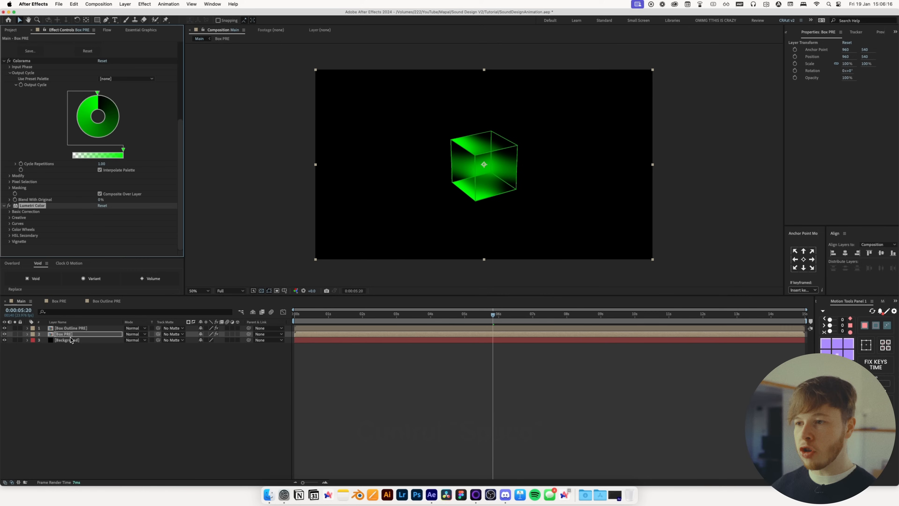
pyautogui.click(10, 212)
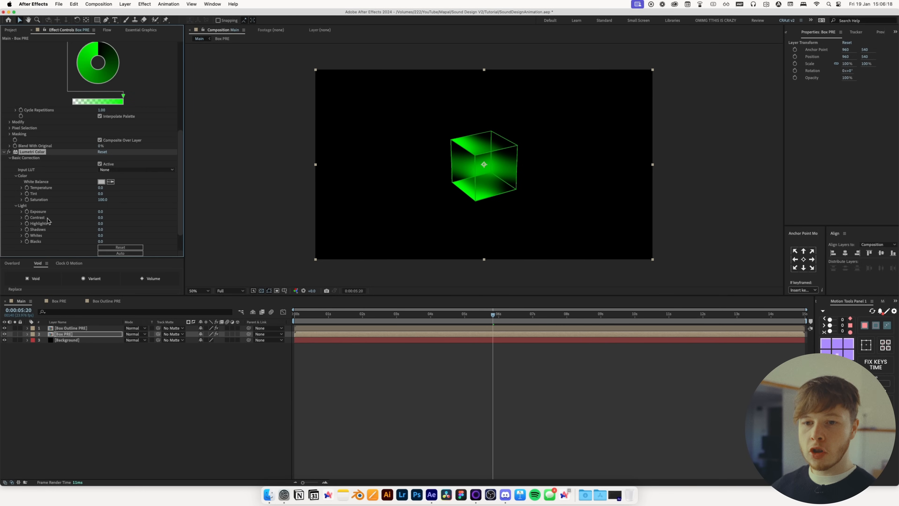
pyautogui.moveTo(103, 217); pyautogui.dragTo(134, 222)
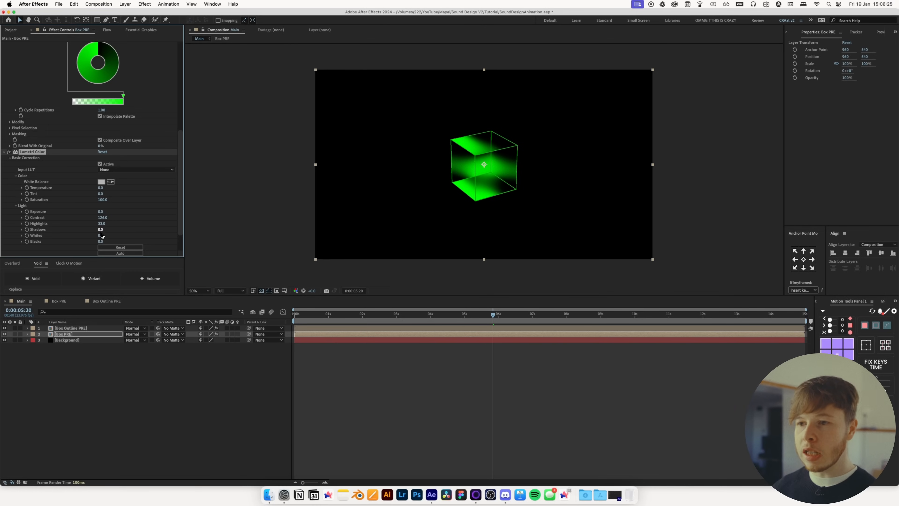
pyautogui.moveTo(87, 234); pyautogui.dragTo(91, 236)
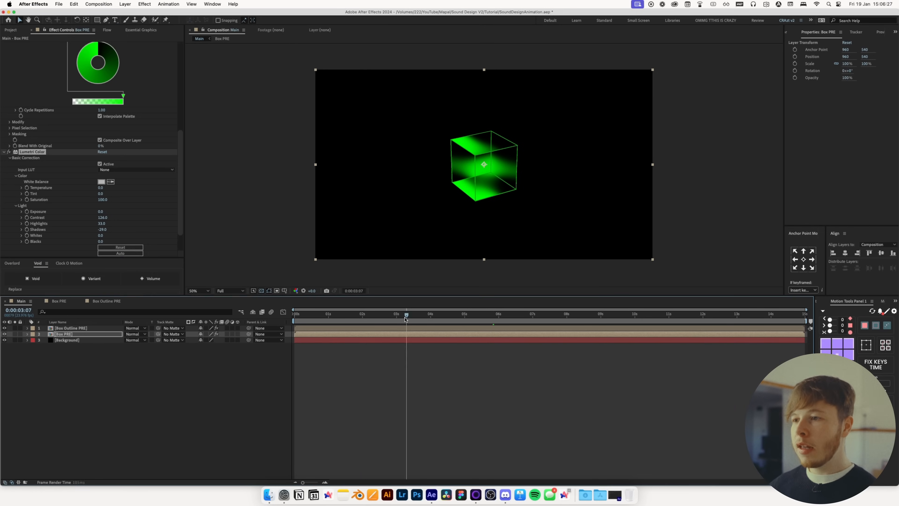
# Preview the Main composition animation from around the 2-second mark
pyautogui.click(367, 314)
pyautogui.press('space')
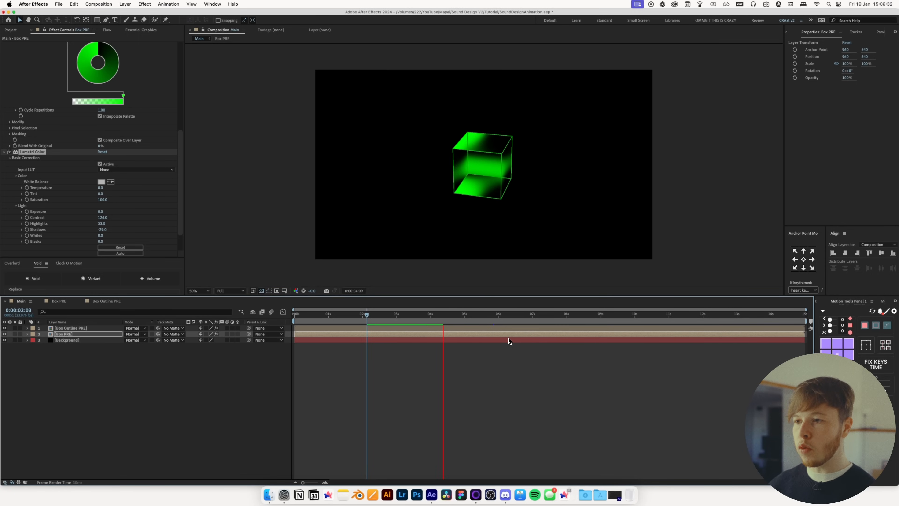
pyautogui.press('space')
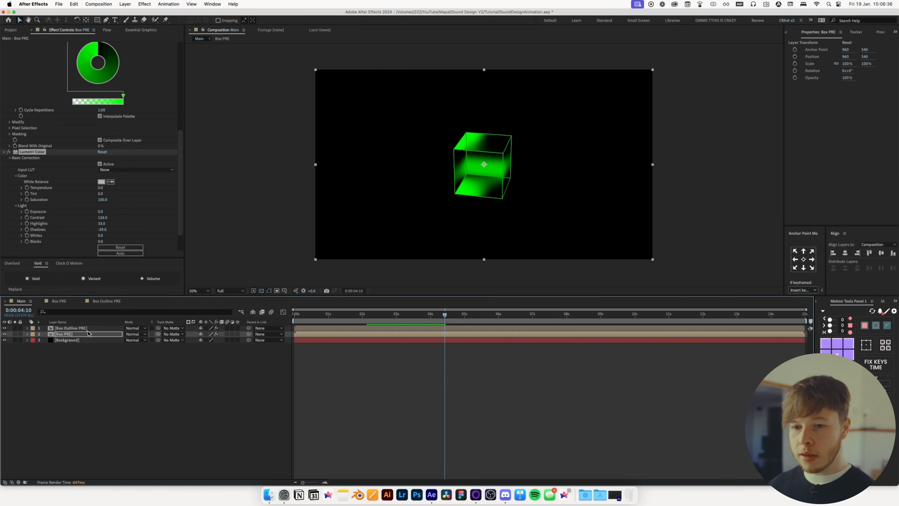
# Apply Deep Glow to the Box Outline PRE layer with Radius 700 and Exposure 1.50
pyautogui.click(93, 330)
pyautogui.hotkey('ctrl', 'space')
pyautogui.write('deep')
pyautogui.press('Return')
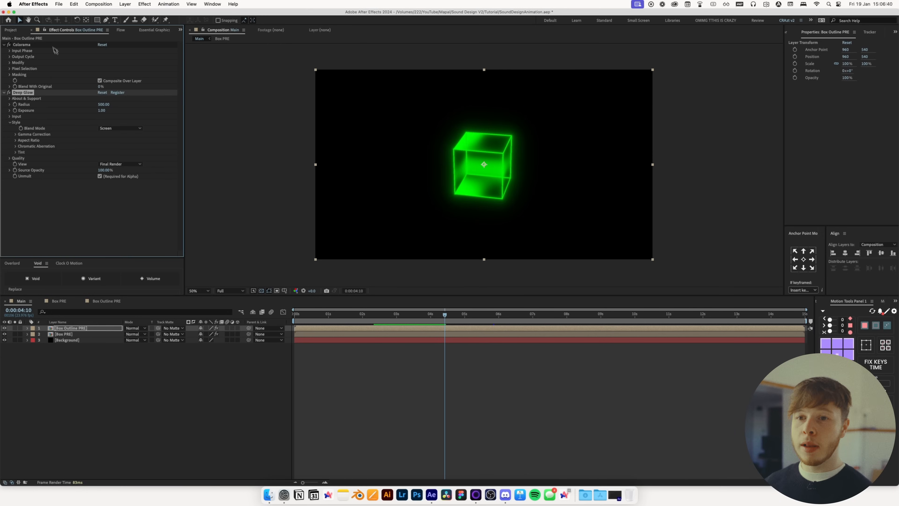
pyautogui.click(102, 110)
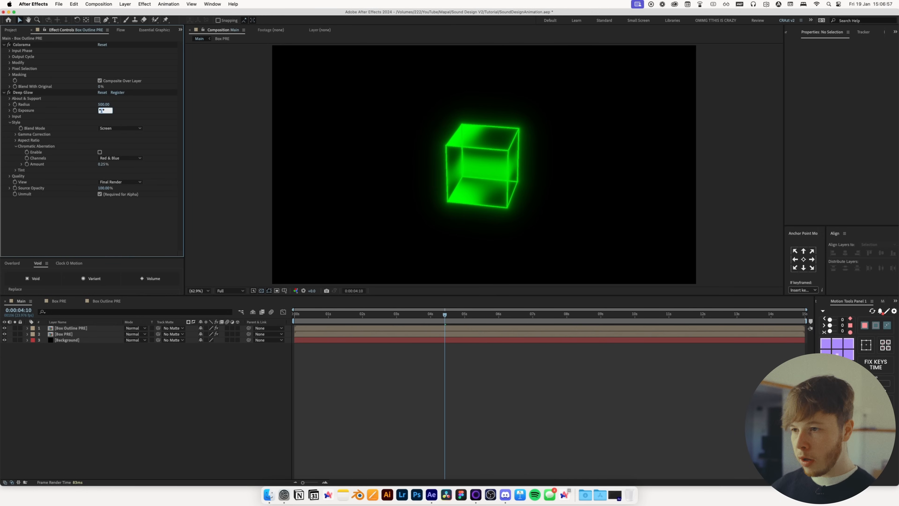
pyautogui.press('Return')
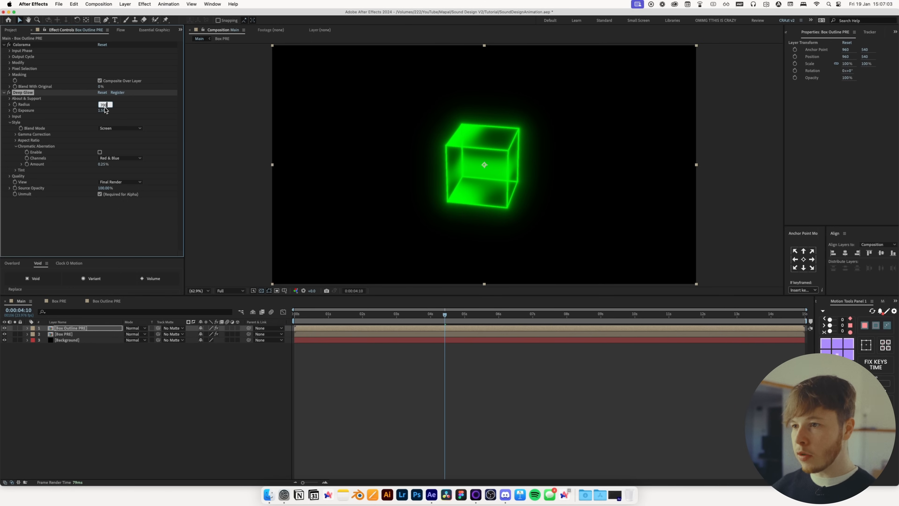
# Open Box Outline PRE, set the six square layers' stroke width to 1 px, and return to Main
pyautogui.doubleClick(73, 329)
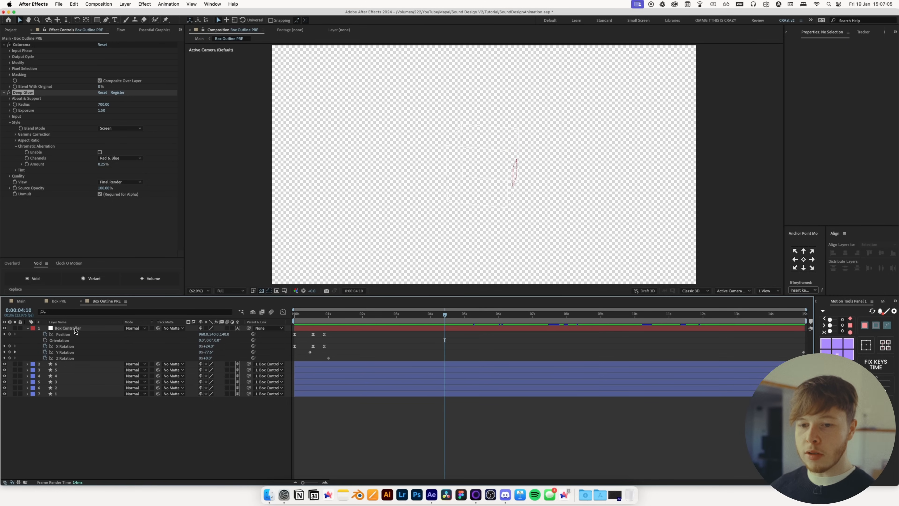
pyautogui.moveTo(63, 413); pyautogui.dragTo(61, 366)
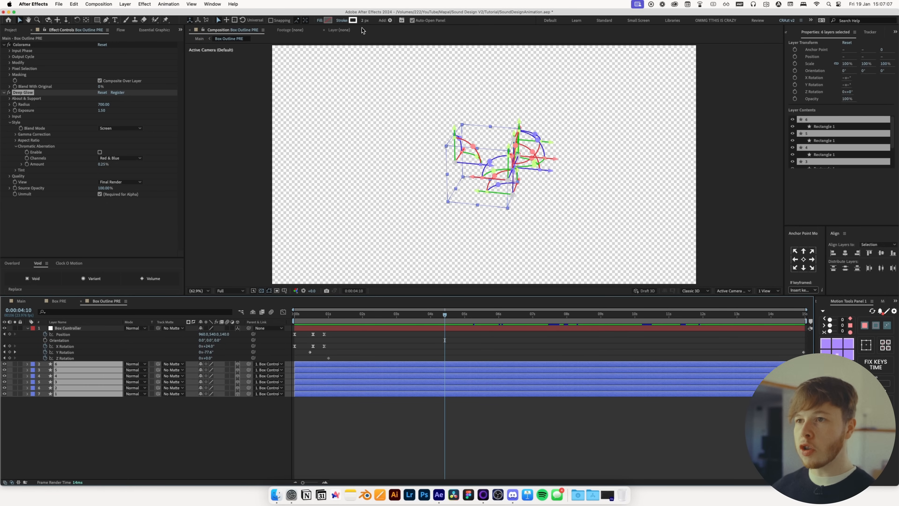
pyautogui.click(364, 20)
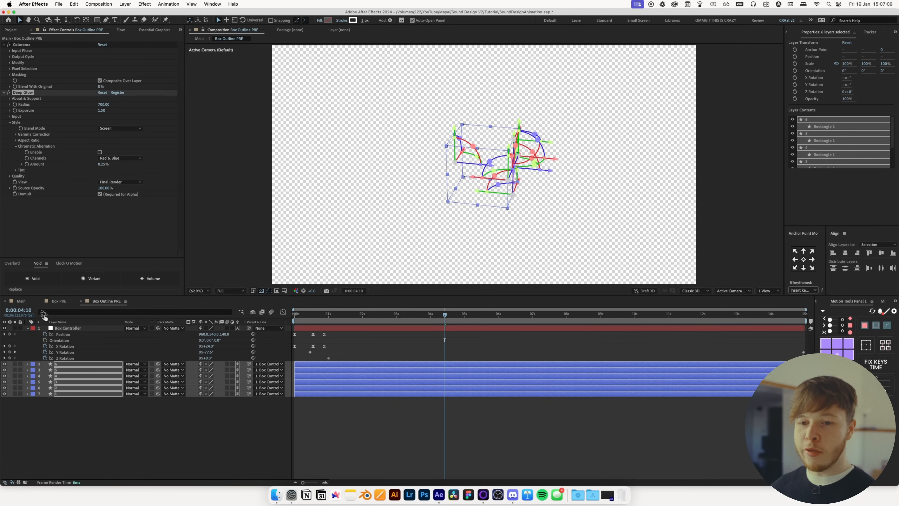
pyautogui.click(22, 301)
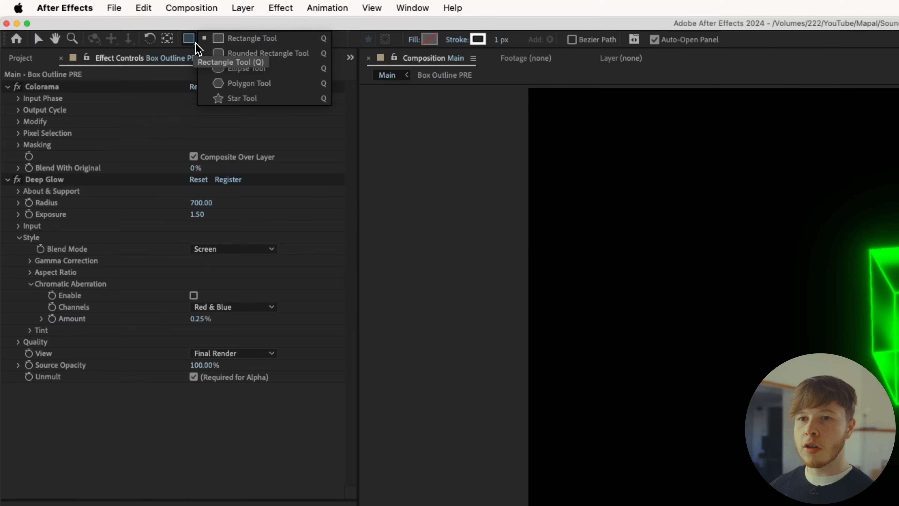
# Draw a small star shape in the Main composition to the left of the cube
pyautogui.click(242, 99)
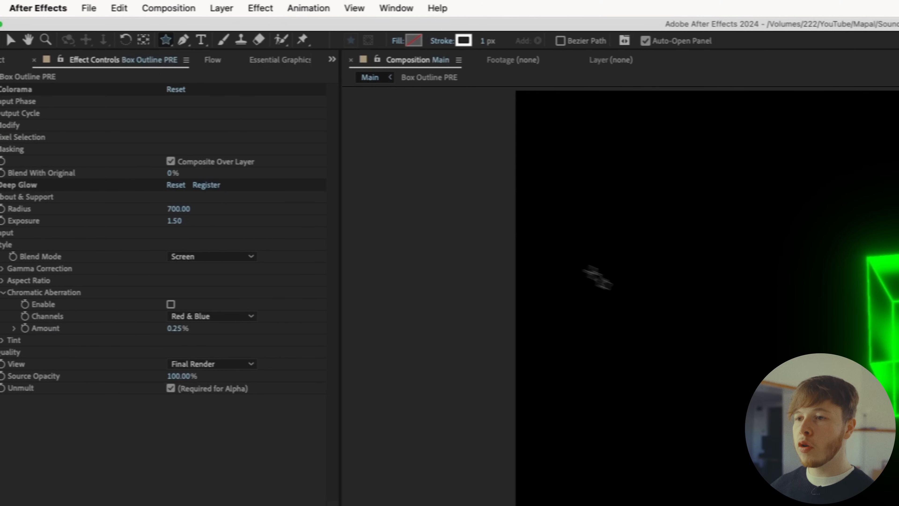
pyautogui.moveTo(506, 281); pyautogui.dragTo(532, 293)
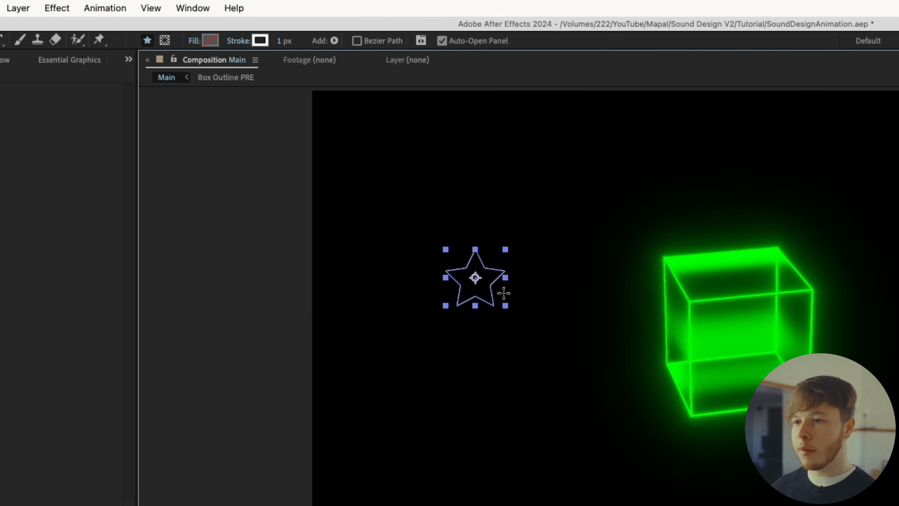
# Set the star's stroke to none and give it a solid white fill
pyautogui.click(346, 40)
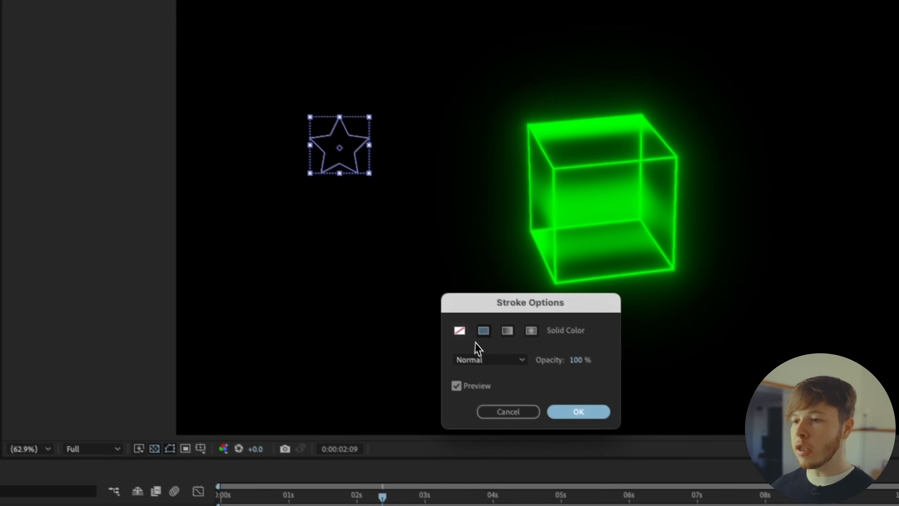
pyautogui.click(596, 463)
pyautogui.click(530, 357)
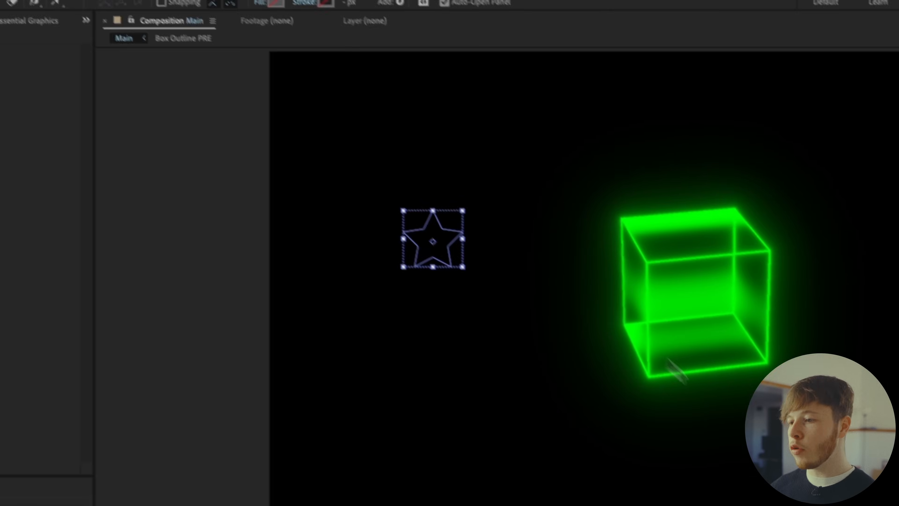
pyautogui.click(301, 23)
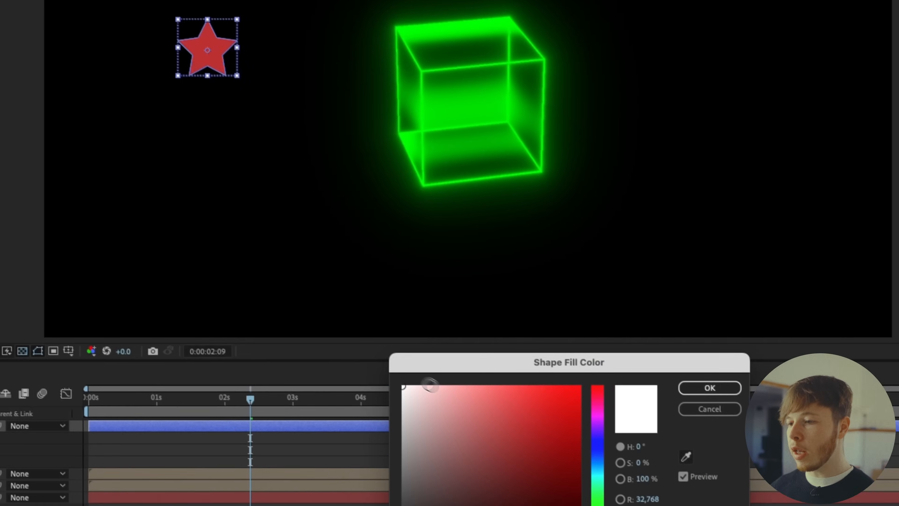
pyautogui.click(725, 410)
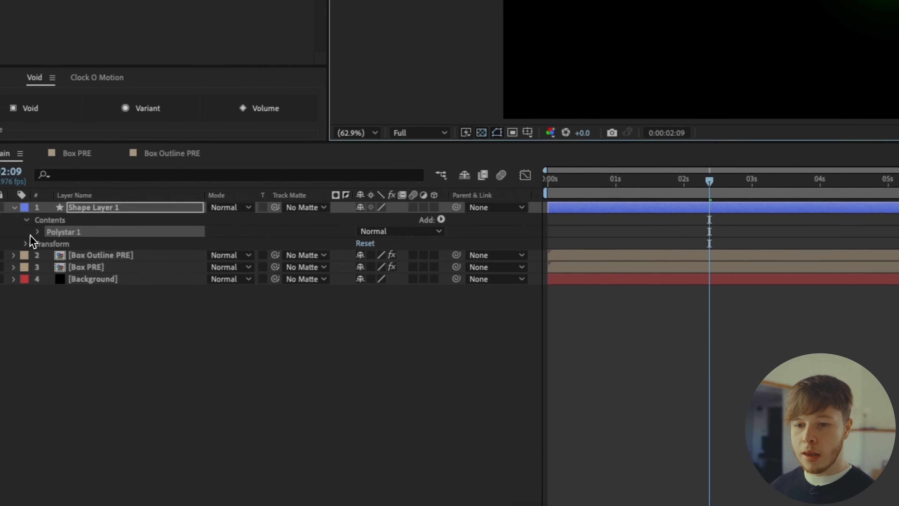
# Expand the star's Polystar Path properties and set Points to 4
pyautogui.click(73, 225)
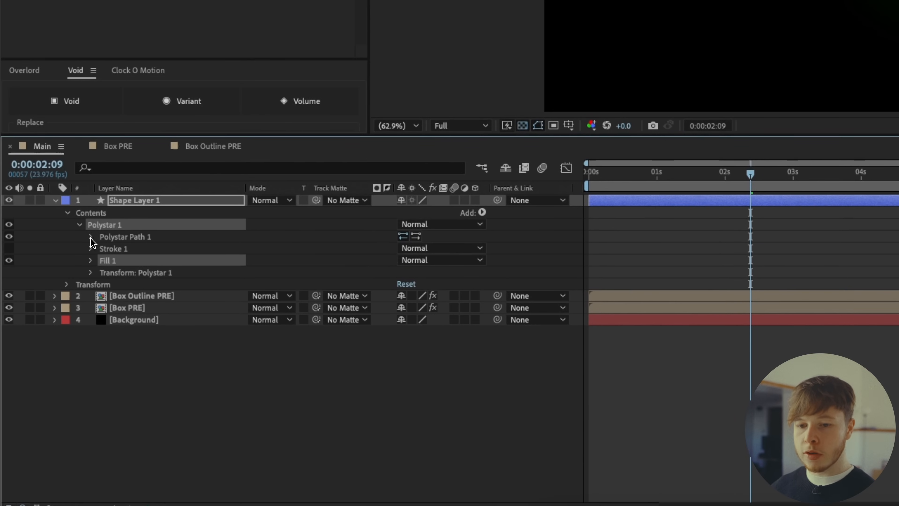
pyautogui.click(91, 237)
pyautogui.click(403, 261)
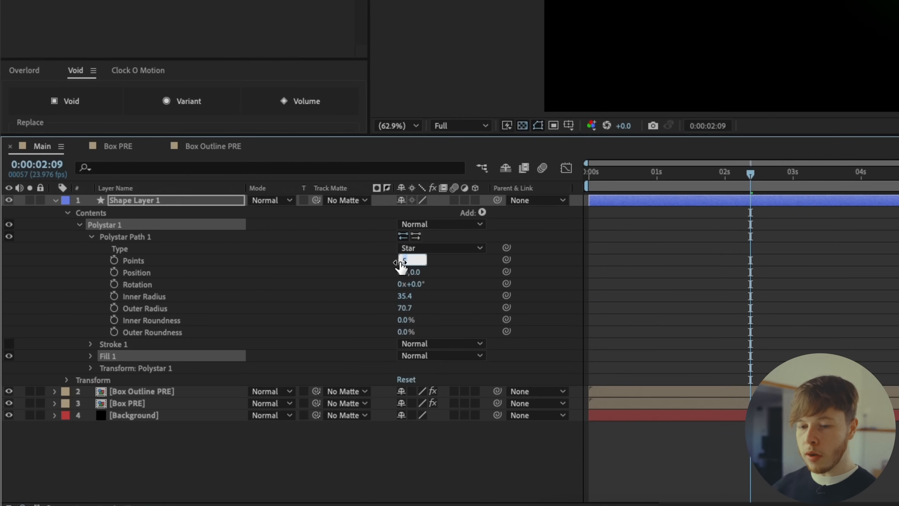
pyautogui.write('4')
pyautogui.press('Return')
# Adjust the star's Inner Radius to about 11.4, Outer Radius about 77.7 and Inner Roundness about 201.6%
pyautogui.click(401, 401)
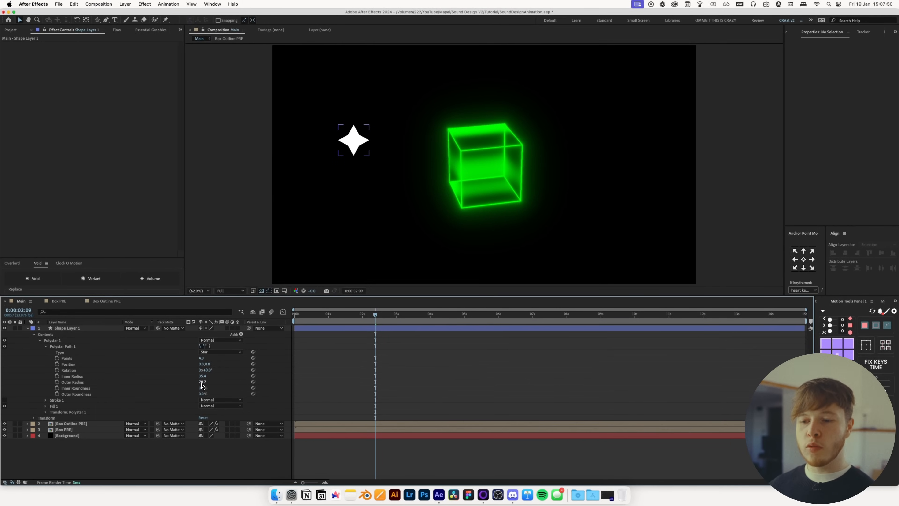
pyautogui.moveTo(203, 382)
pyautogui.mouseDown()
pyautogui.moveTo(194, 384)
pyautogui.moveTo(200, 376)
pyautogui.moveTo(201, 390)
pyautogui.moveTo(208, 387)
pyautogui.mouseUp()
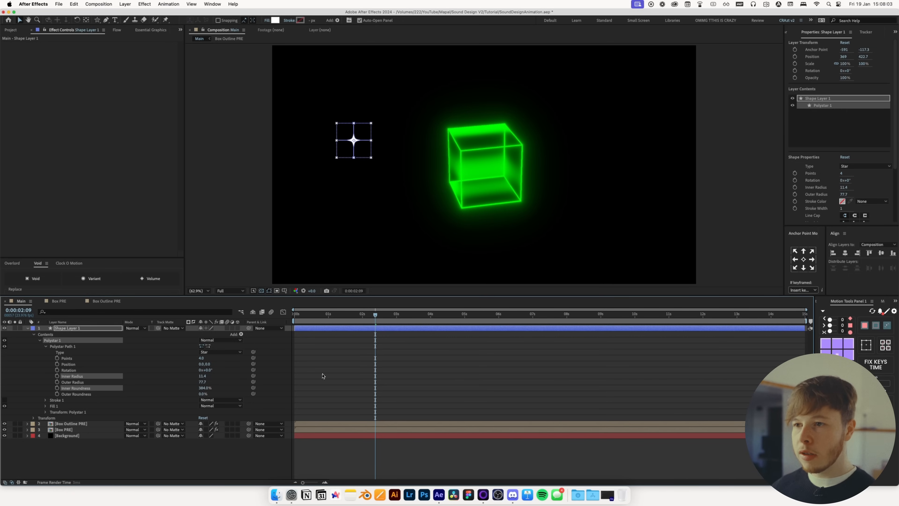
pyautogui.moveTo(276, 376); pyautogui.dragTo(266, 379)
pyautogui.click(358, 248)
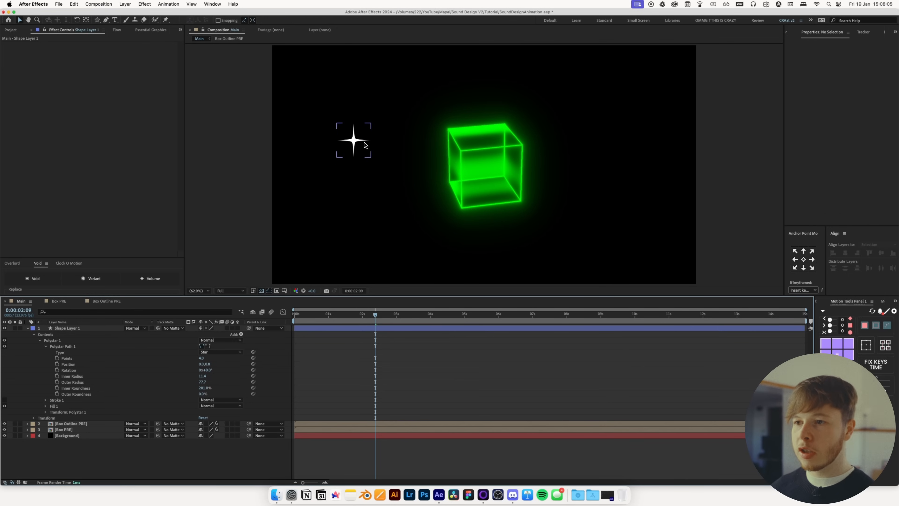
# Move the star to the centre of the composition over the cube and centre its anchor point
pyautogui.moveTo(356, 144); pyautogui.dragTo(462, 151)
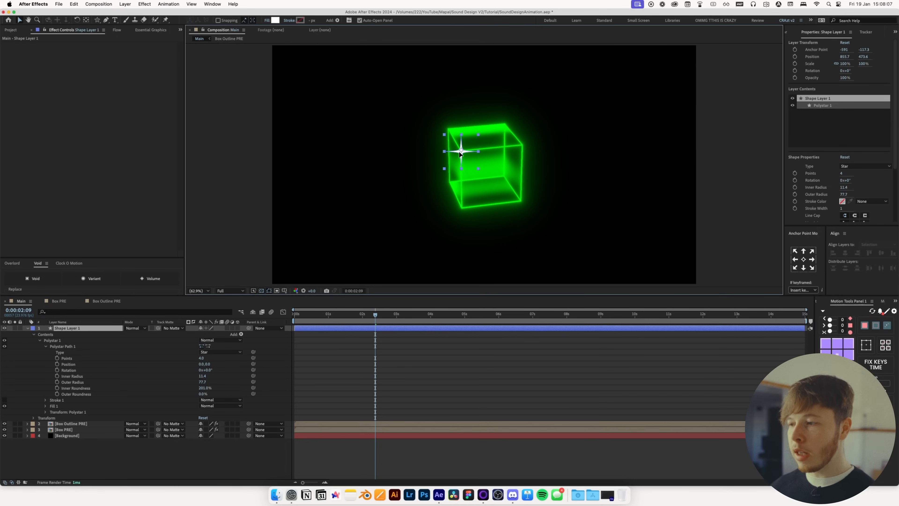
pyautogui.click(845, 252)
pyautogui.click(881, 253)
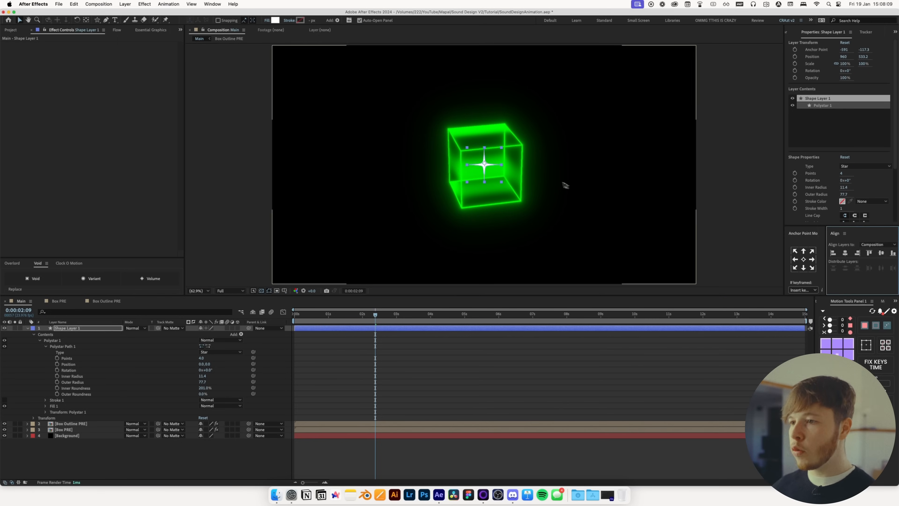
pyautogui.press('/')
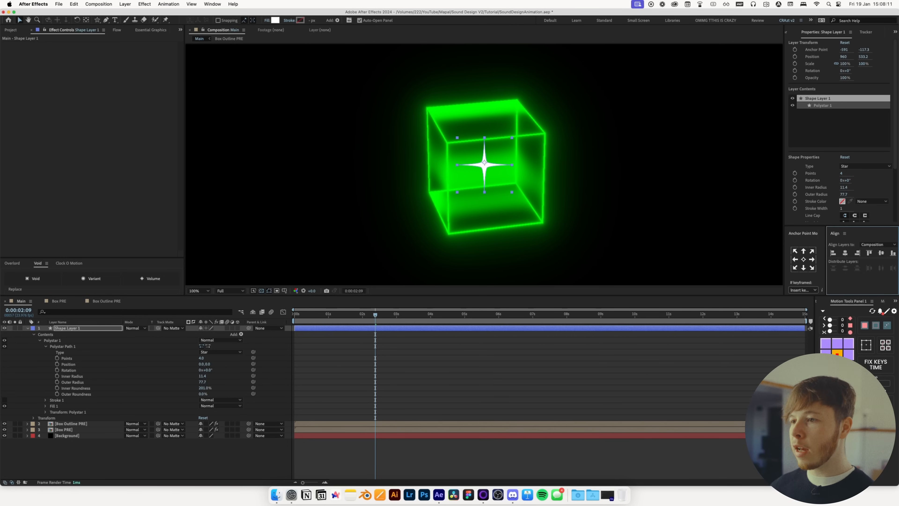
pyautogui.click(837, 354)
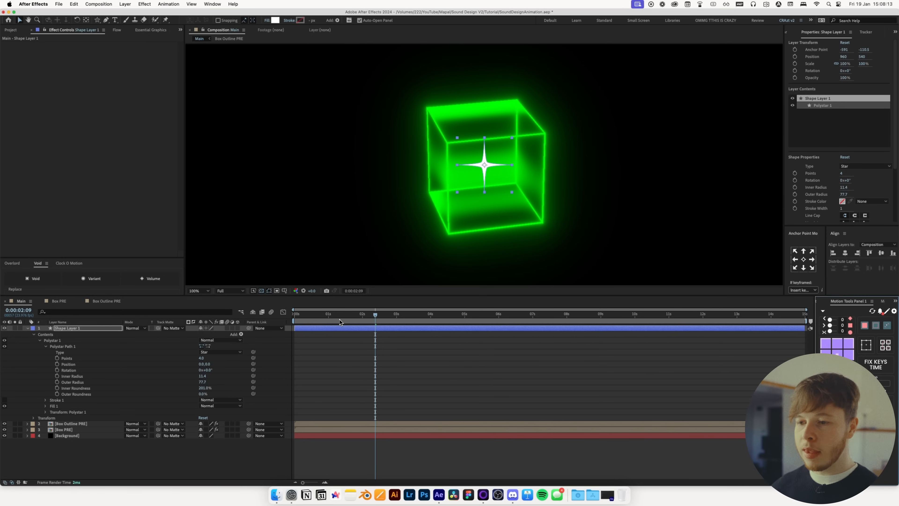
# Keyframe the star's Scale from 0% up to 100% and back to 0% over the first 12 frames
pyautogui.press('s')
pyautogui.moveTo(339, 321); pyautogui.dragTo(304, 321)
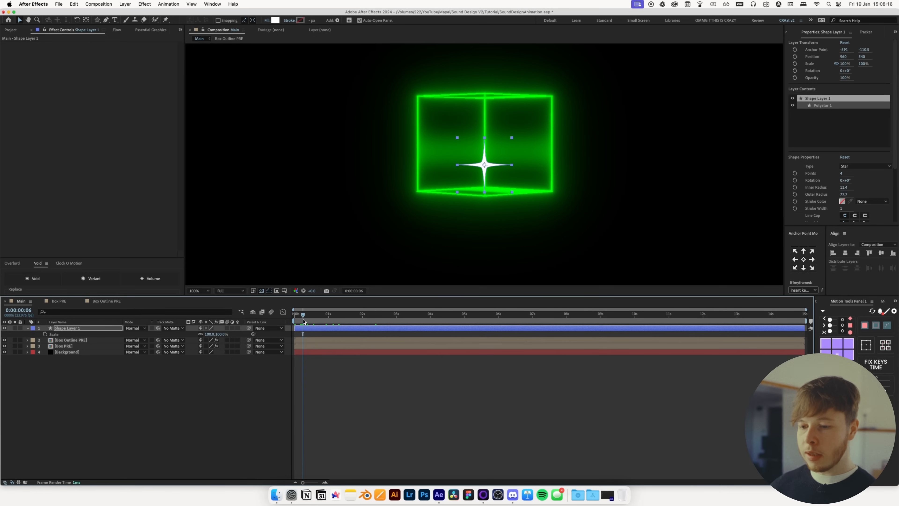
pyautogui.moveTo(302, 482); pyautogui.dragTo(313, 482)
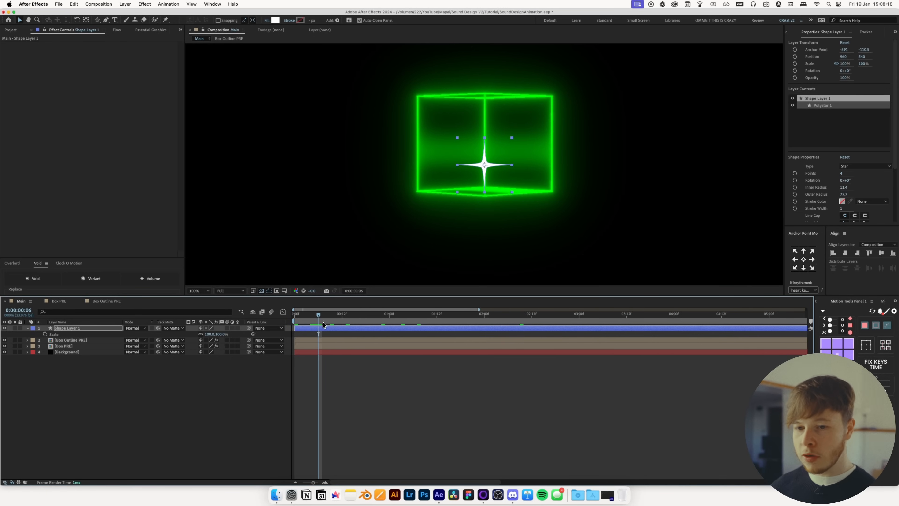
pyautogui.click(45, 333)
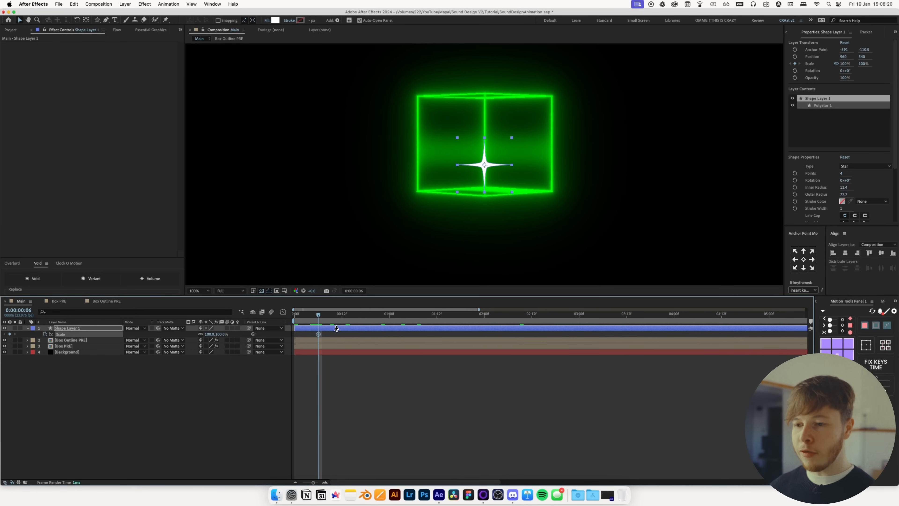
pyautogui.press('Home')
pyautogui.write('0')
pyautogui.press('Return')
pyautogui.click(342, 318)
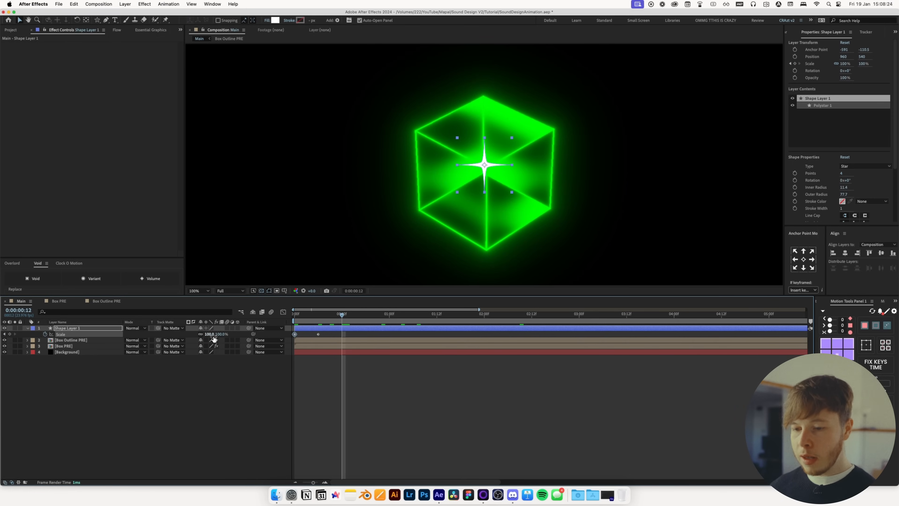
pyautogui.write('00')
pyautogui.press('Return')
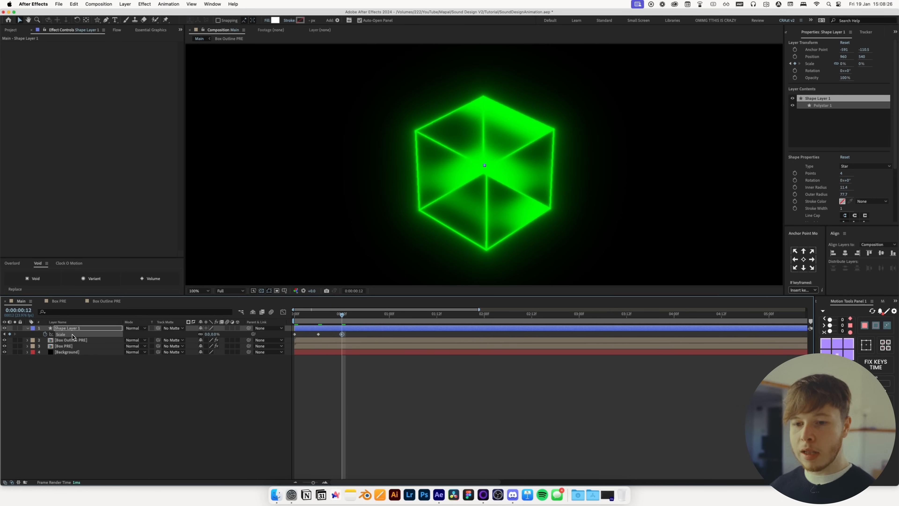
# Apply a Flow easing curve to the star's scale keyframes and preview the result
pyautogui.click(117, 30)
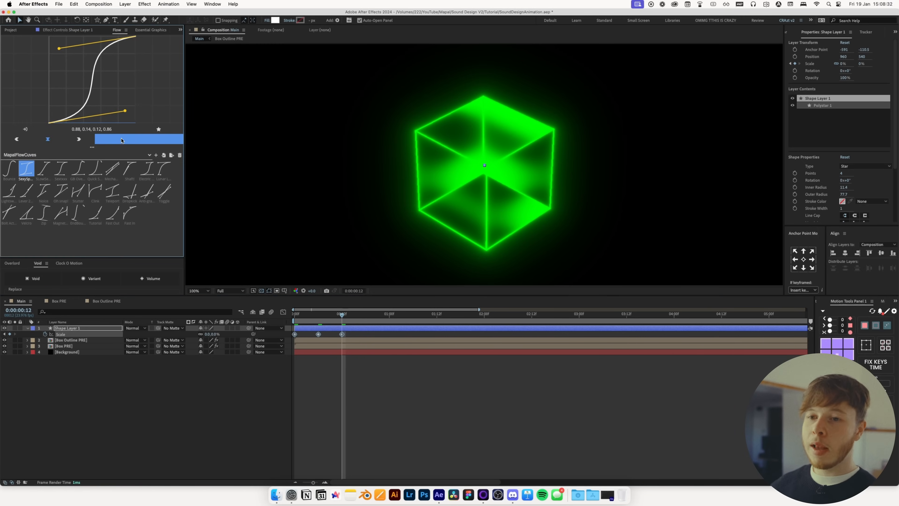
pyautogui.click(330, 381)
pyautogui.moveTo(328, 314); pyautogui.dragTo(269, 311)
pyautogui.press('space')
pyautogui.press('space')
pyautogui.scroll(-1, 320, 183)
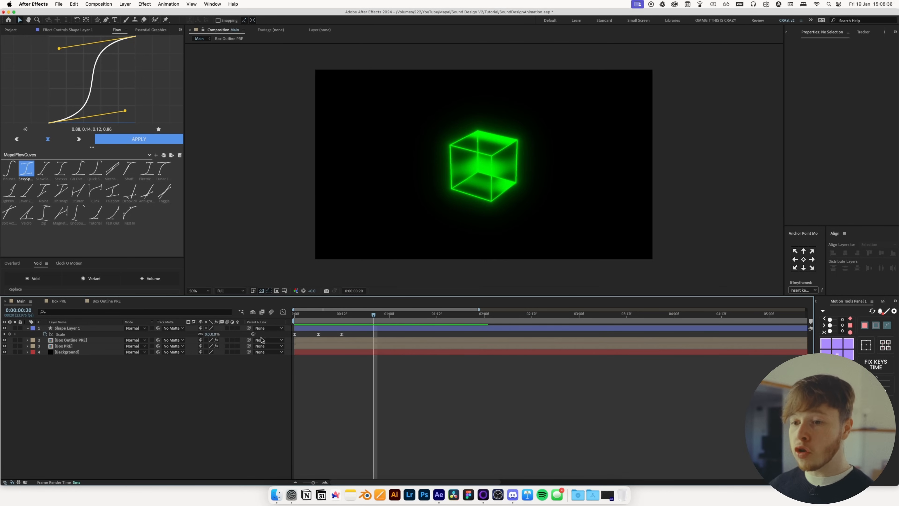
# Shift the star layer and its scale keyframes to start at about 1 second
pyautogui.click(195, 291)
pyautogui.click(197, 297)
pyautogui.scroll(-1, 462, 238)
pyautogui.moveTo(374, 314); pyautogui.dragTo(438, 332)
pyautogui.click(410, 315)
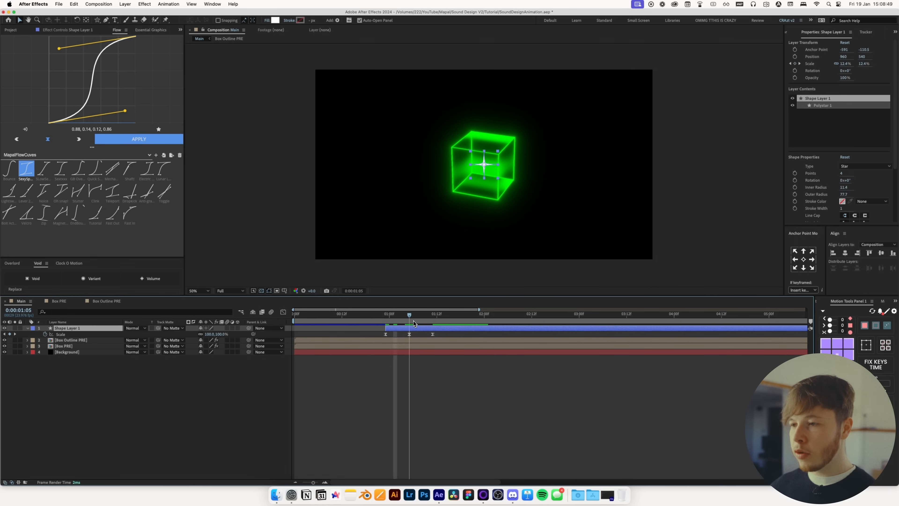
# Place the star at the cube's upper-right corner and keyframe its Position alongside the scale
pyautogui.scroll(2, 483, 166)
pyautogui.moveTo(483, 166); pyautogui.dragTo(541, 141)
pyautogui.press('p')
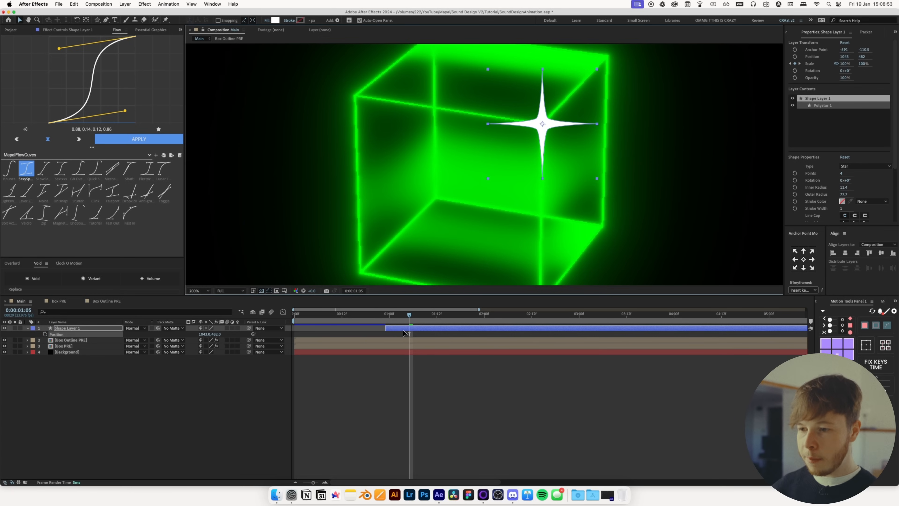
pyautogui.hotkey('shift', 's')
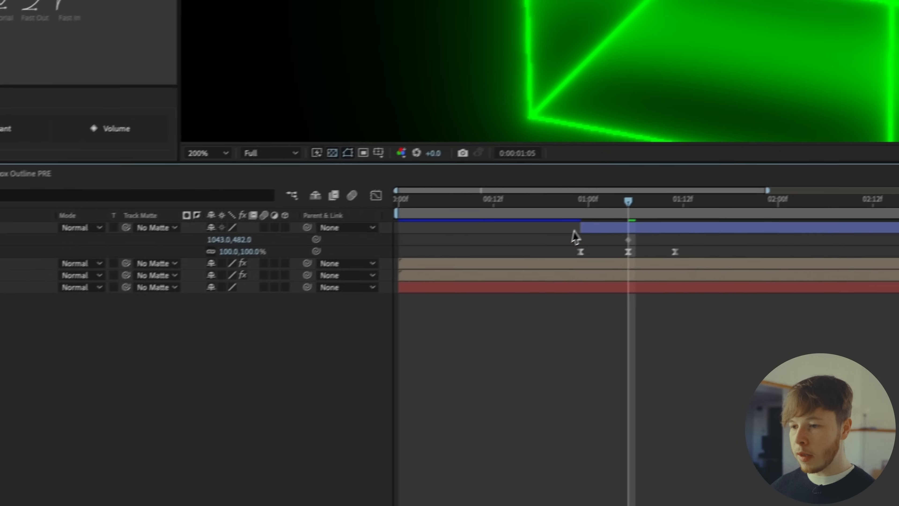
pyautogui.moveTo(597, 203); pyautogui.dragTo(581, 206)
pyautogui.click(700, 228)
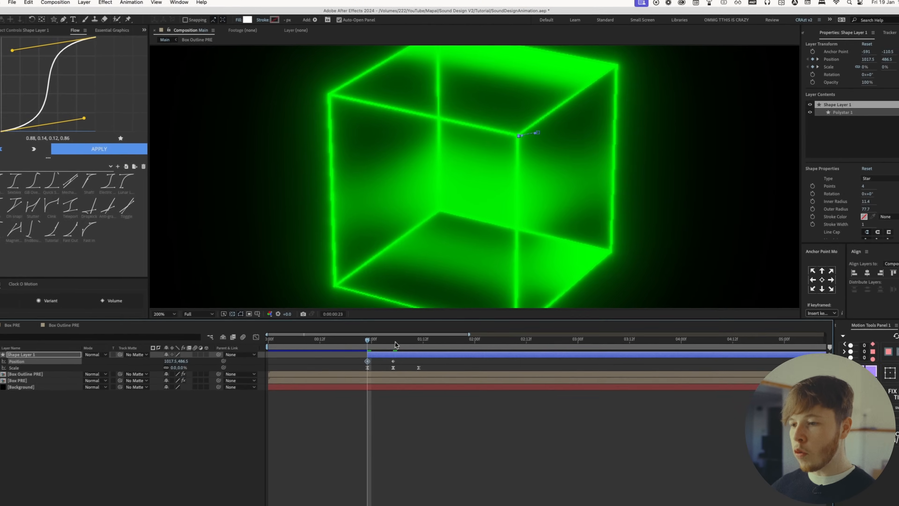
pyautogui.moveTo(386, 350); pyautogui.dragTo(433, 321)
pyautogui.hotkey('shift', 'Right')
pyautogui.hotkey('shift', 'Right')
pyautogui.hotkey('shift', 'Right')
pyautogui.hotkey('shift', 'Right')
pyautogui.hotkey('shift', 'Right')
pyautogui.hotkey('shift', 'Up')
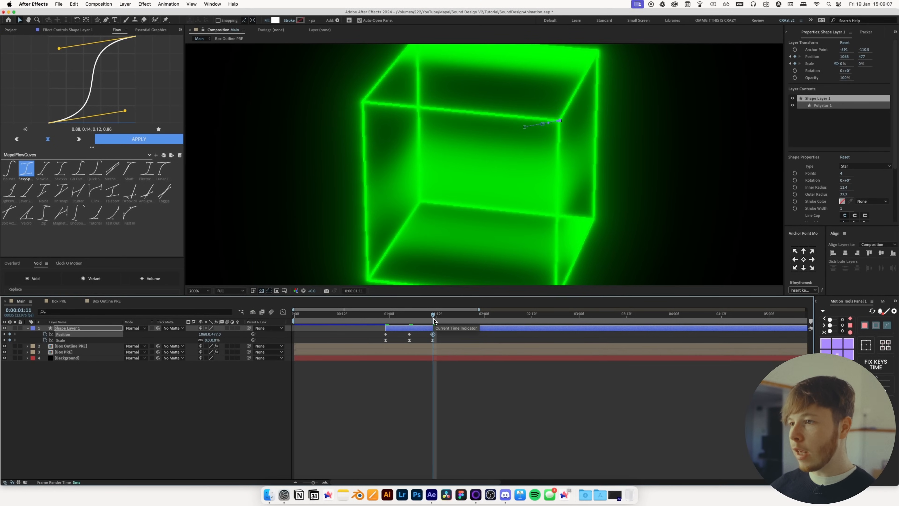
# Duplicate the star twice, staggering each copy later in time and moving them to other cube corners
pyautogui.click(373, 288)
pyautogui.moveTo(402, 318); pyautogui.dragTo(433, 330)
pyautogui.click(414, 328)
pyautogui.press('super+d')
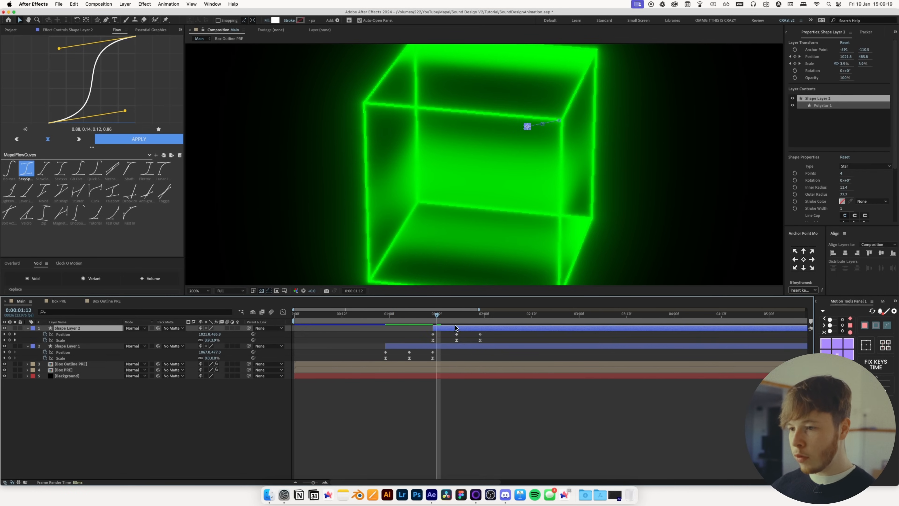
pyautogui.press('super+s')
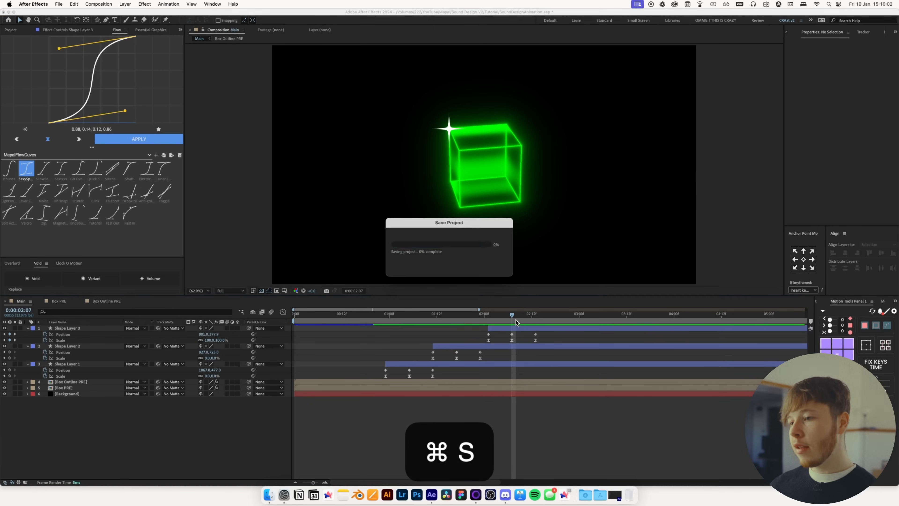
pyautogui.click(522, 328)
# Apply Deep Glow to the third star layer and set its Exposure to 1.5
pyautogui.hotkey('ctrl', 'space')
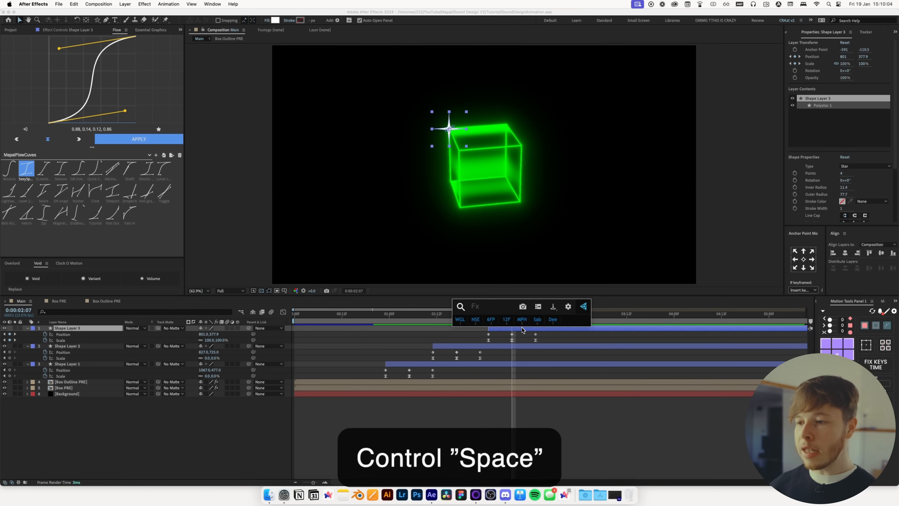
pyautogui.write('de')
pyautogui.click(522, 326)
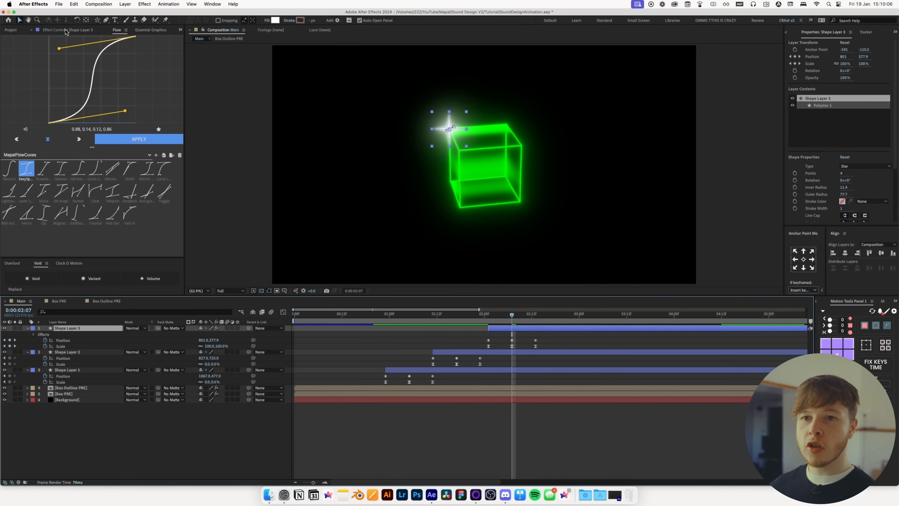
pyautogui.click(100, 64)
pyautogui.write('1.5')
pyautogui.press('Return')
# Enable Chromatic Aberration in the star's Deep Glow and set its Amount to about 0.75%
pyautogui.click(481, 418)
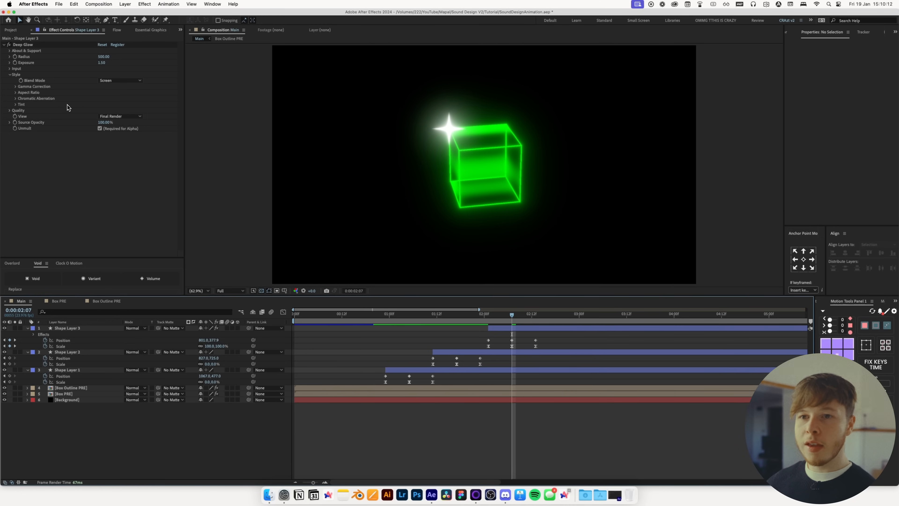
pyautogui.click(16, 99)
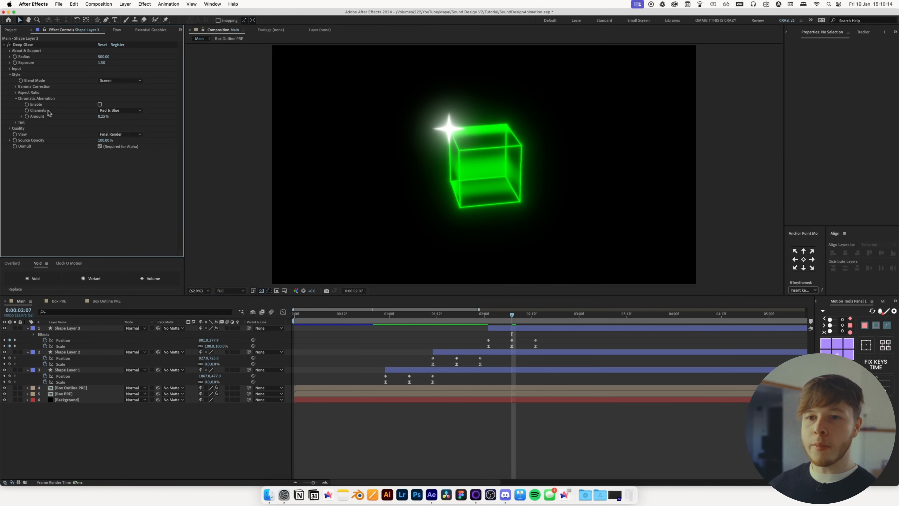
pyautogui.click(101, 106)
pyautogui.scroll(2, 412, 125)
pyautogui.moveTo(289, 79); pyautogui.dragTo(335, 178)
pyautogui.click(100, 104)
pyautogui.moveTo(108, 121); pyautogui.dragTo(116, 121)
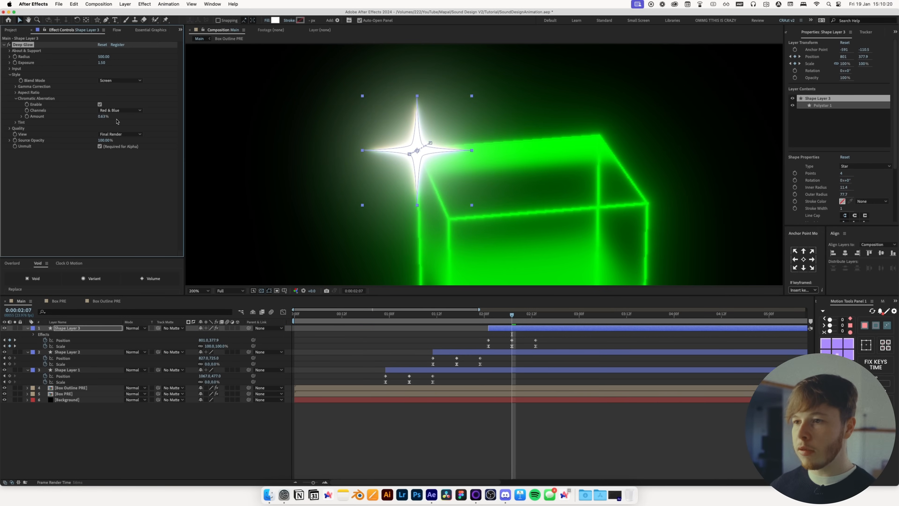
# Try switching the chromatic aberration channels to Red & Green, then undo it
pyautogui.click(120, 110)
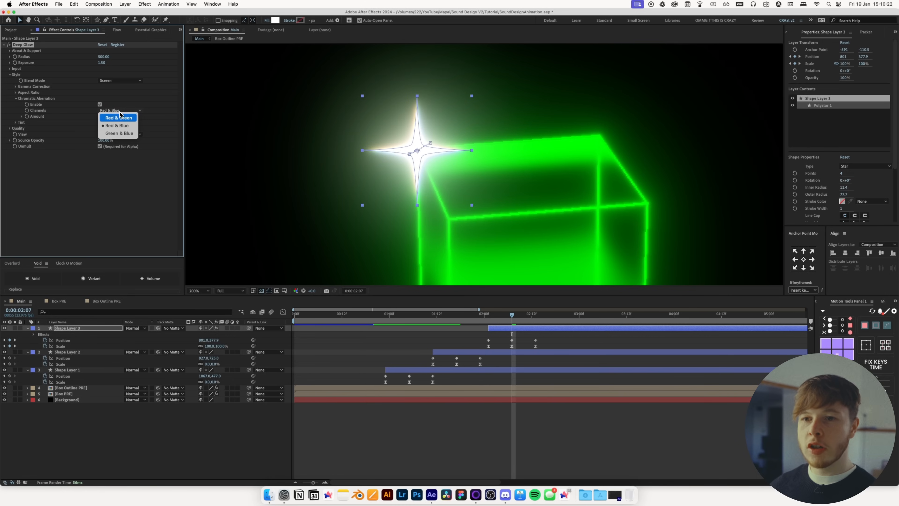
pyautogui.click(120, 118)
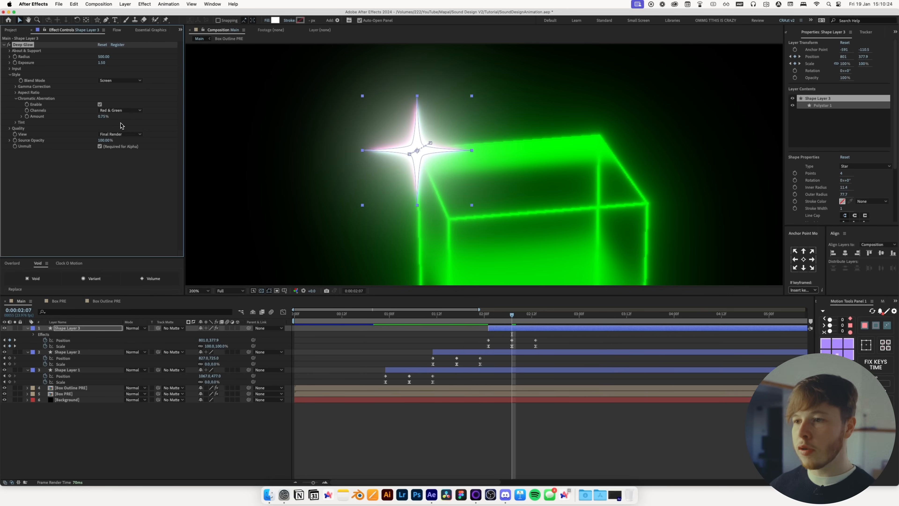
pyautogui.press('cmd+z')
# Copy the Deep Glow effect from the third star and paste it onto the other two star layers
pyautogui.press(',')
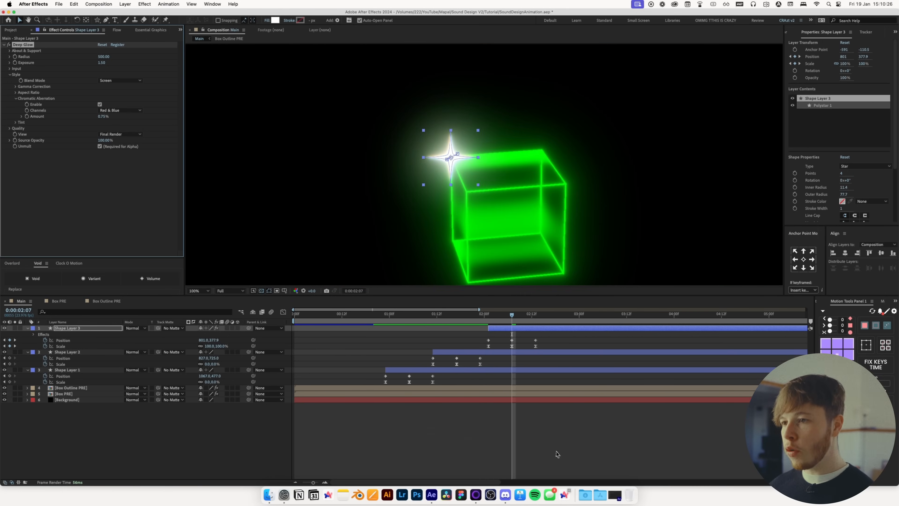
pyautogui.click(570, 463)
pyautogui.press(',')
pyautogui.moveTo(539, 196); pyautogui.dragTo(497, 166)
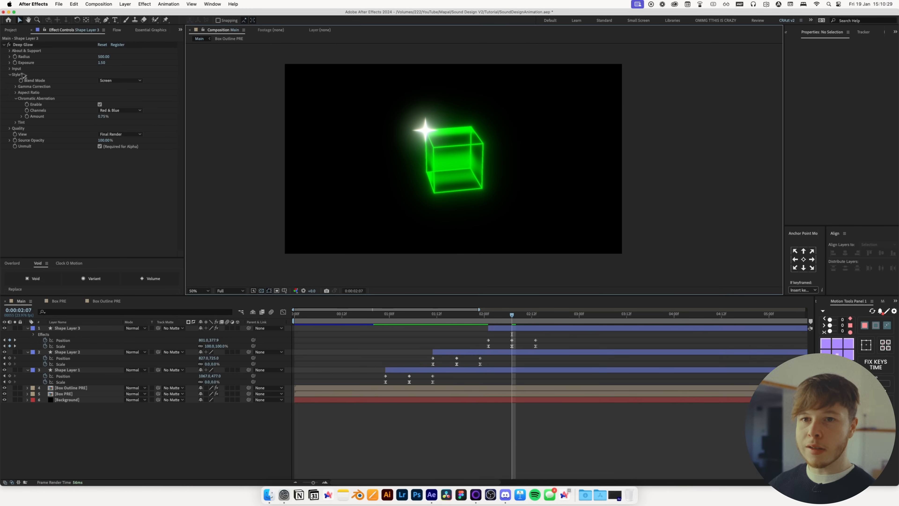
pyautogui.click(23, 45)
pyautogui.press('cmd+c')
pyautogui.click(467, 352)
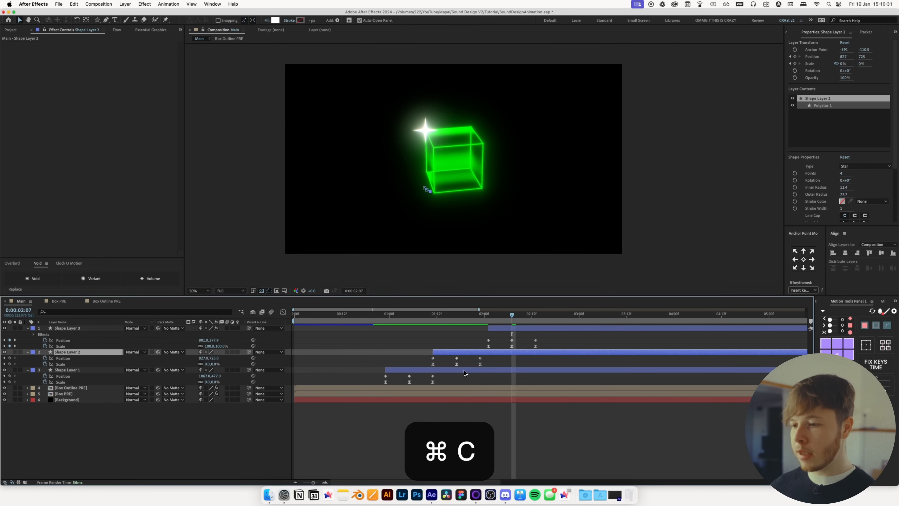
pyautogui.keyDown('shift'); pyautogui.click(468, 372); pyautogui.keyUp('shift')
pyautogui.press('cmd+v')
pyautogui.moveTo(475, 314); pyautogui.dragTo(407, 314)
pyautogui.click(447, 443)
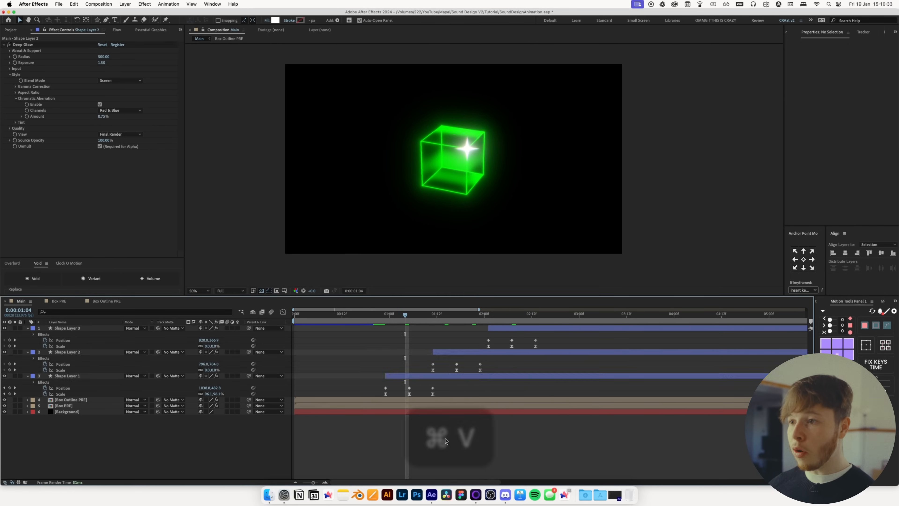
# Save the project and play back the cube and star animation from the start
pyautogui.press('space')
pyautogui.press('space')
pyautogui.moveTo(393, 315); pyautogui.dragTo(244, 335)
pyautogui.press(';')
pyautogui.press('super+s')
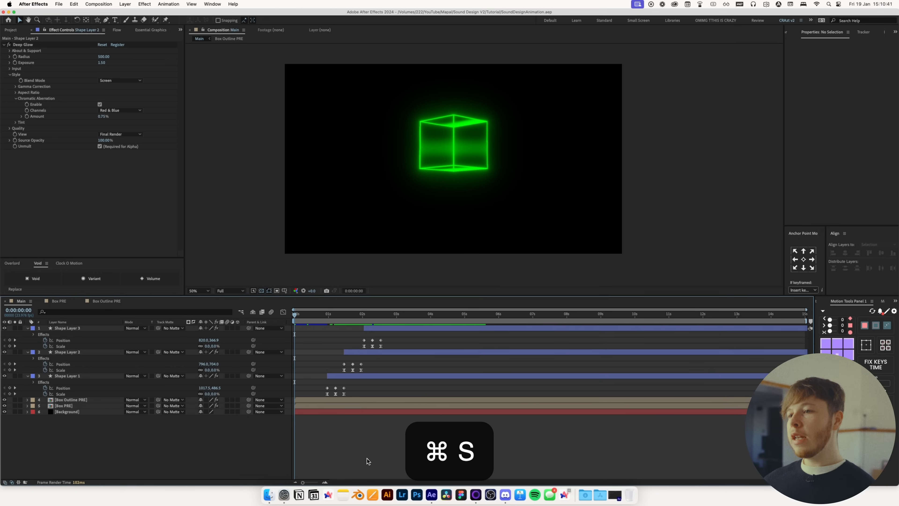
pyautogui.press('space')
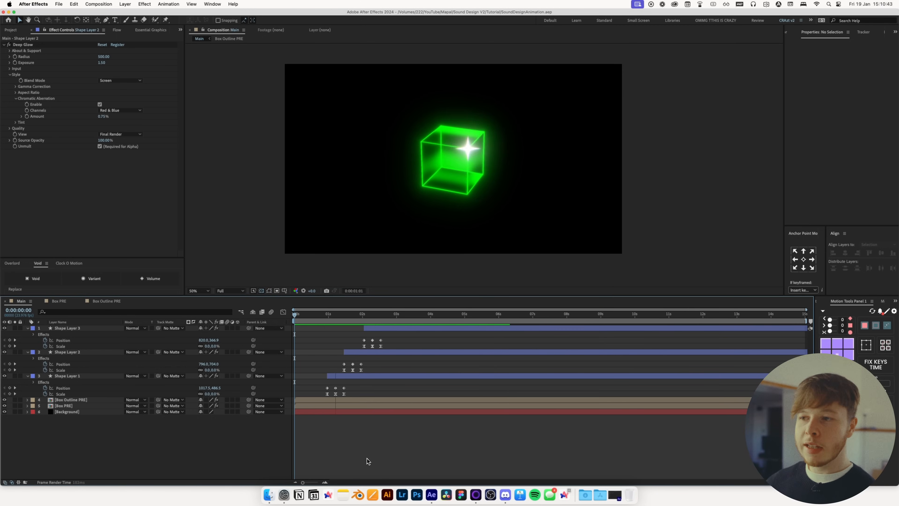
pyautogui.press('space')
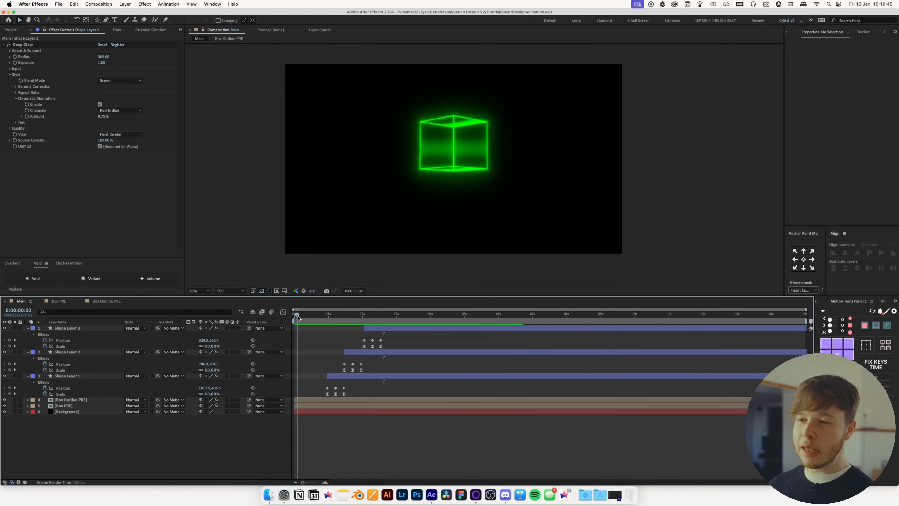
pyautogui.moveTo(316, 315); pyautogui.dragTo(298, 319)
pyautogui.press('space')
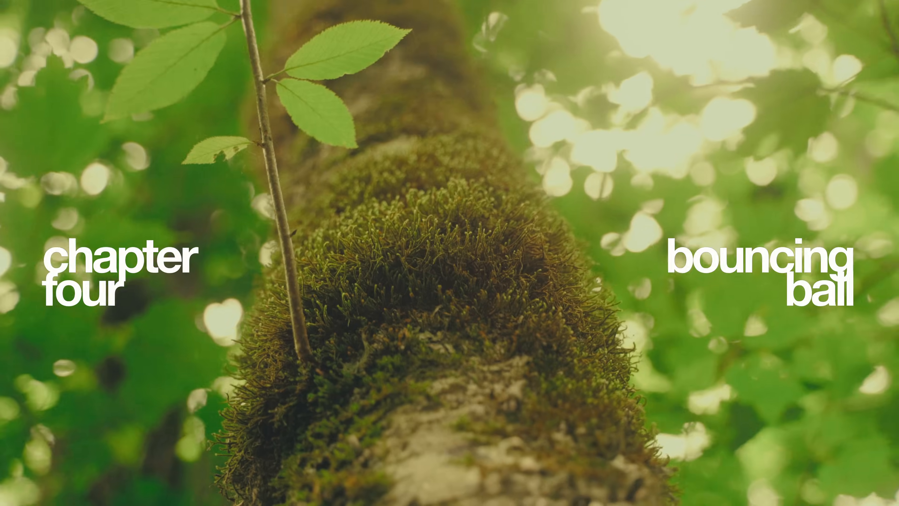
# Create a new 1920×1080 composition named Stair Jump PRE
pyautogui.press('super+n')
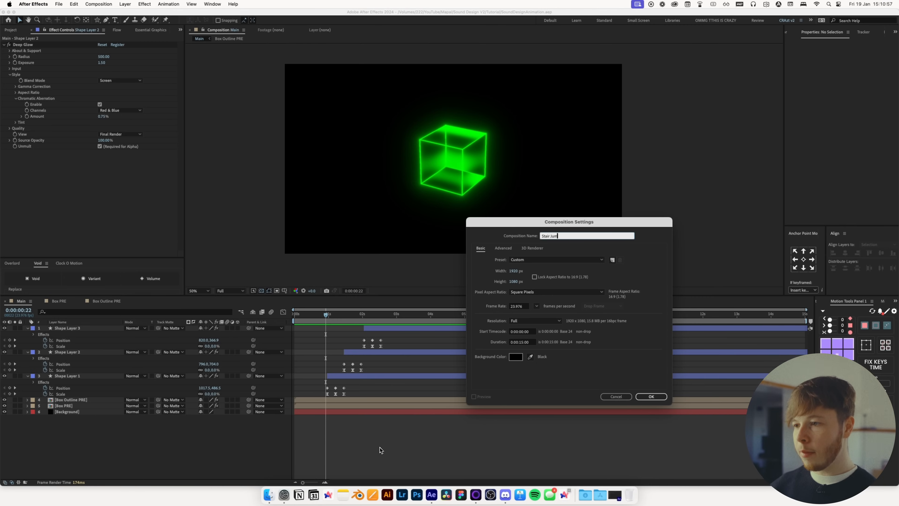
pyautogui.press('Return')
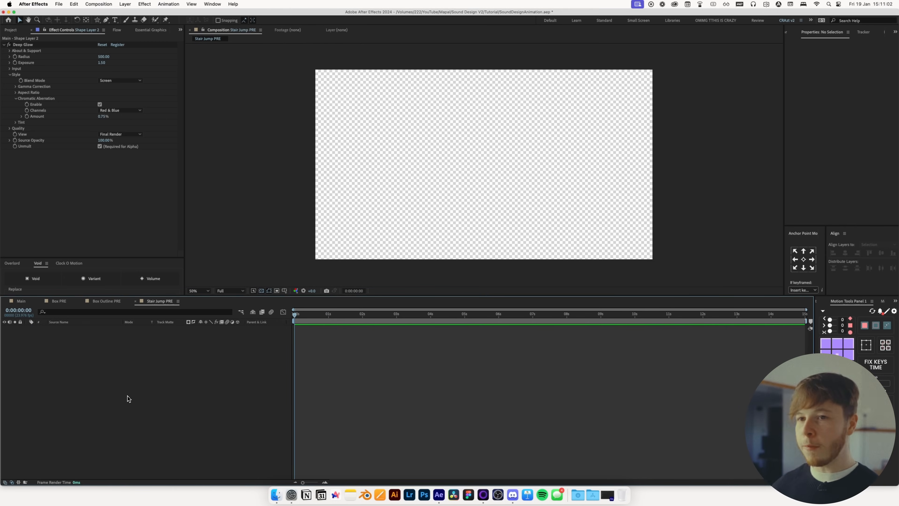
# Turn off the transparency grid and draw a thin horizontal rectangle as the first stair platform
pyautogui.click(261, 291)
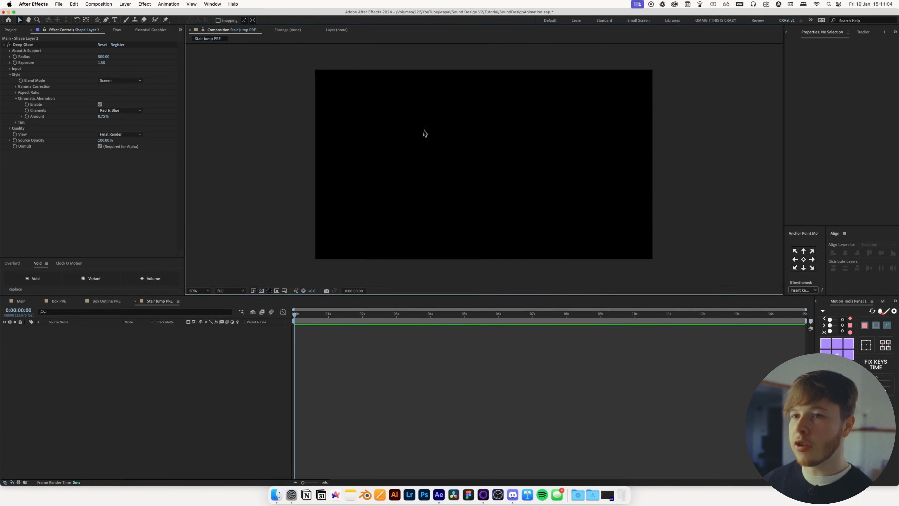
pyautogui.moveTo(98, 22); pyautogui.dragTo(111, 22)
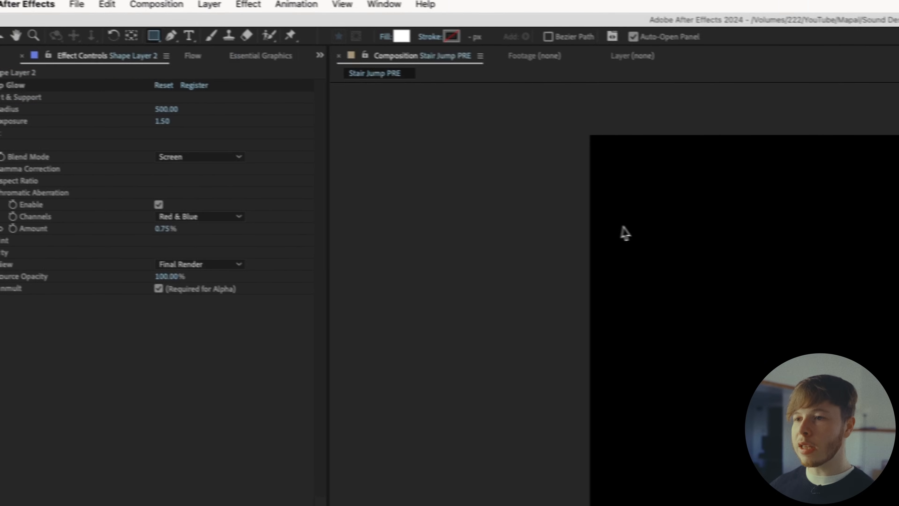
pyautogui.moveTo(658, 279); pyautogui.dragTo(862, 279)
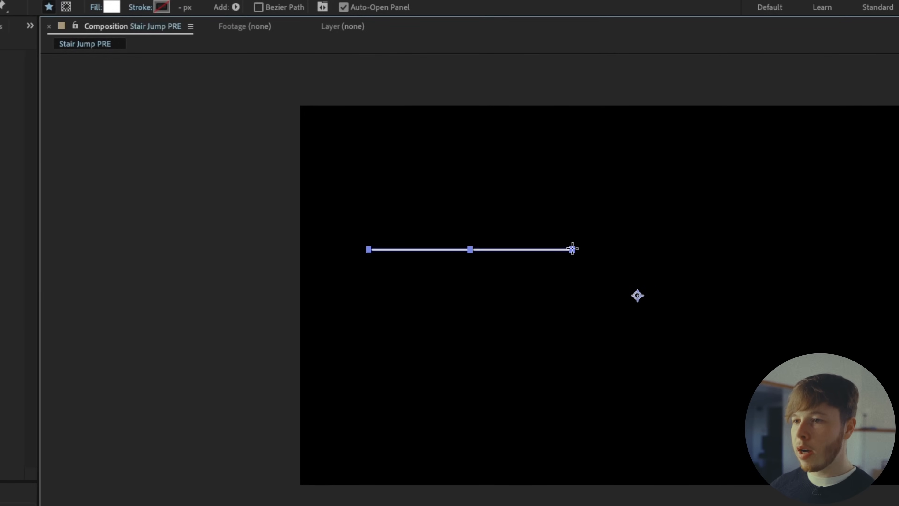
pyautogui.moveTo(573, 248); pyautogui.dragTo(547, 237)
# Duplicate the platform twice, moving each copy lower and further right to form descending stairs
pyautogui.press('super+d')
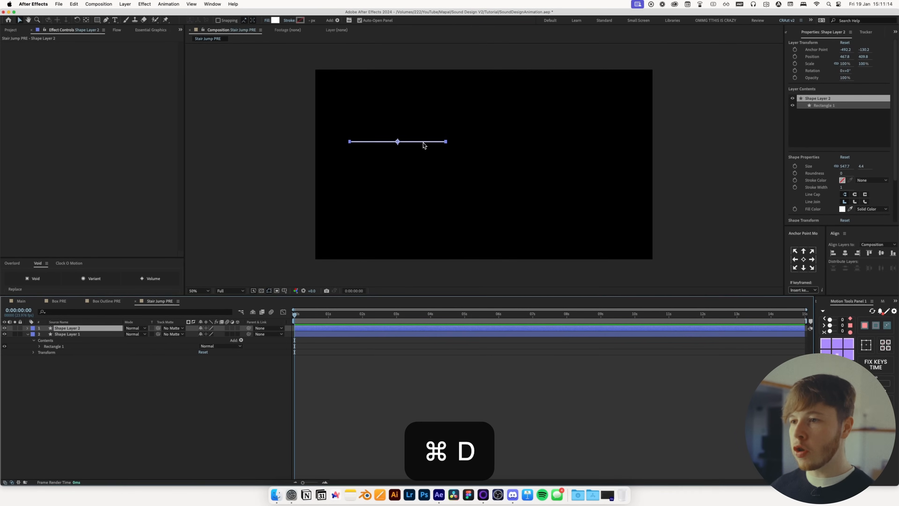
pyautogui.moveTo(424, 145); pyautogui.dragTo(516, 179)
pyautogui.press('super+d')
pyautogui.moveTo(516, 180); pyautogui.dragTo(590, 218)
pyautogui.click(172, 392)
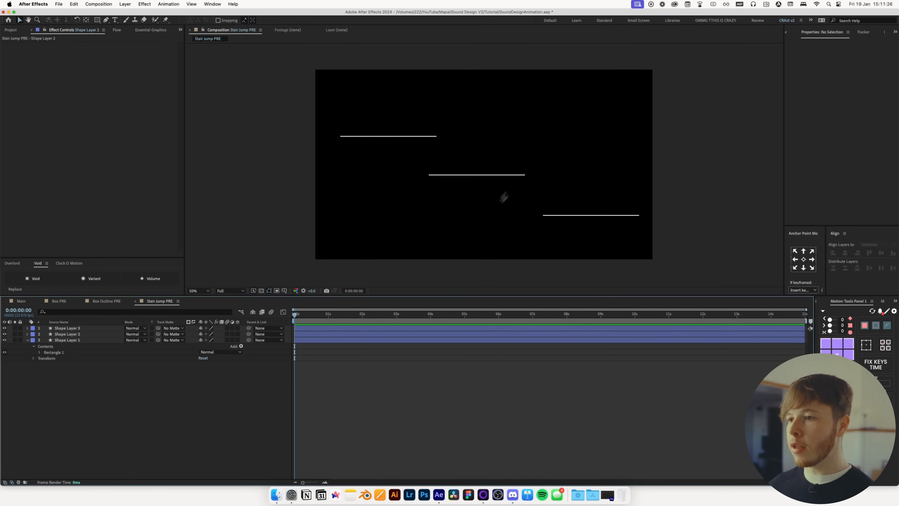
# Draw a small white circle with the Ellipse tool above the first platform and save the project
pyautogui.click(99, 21)
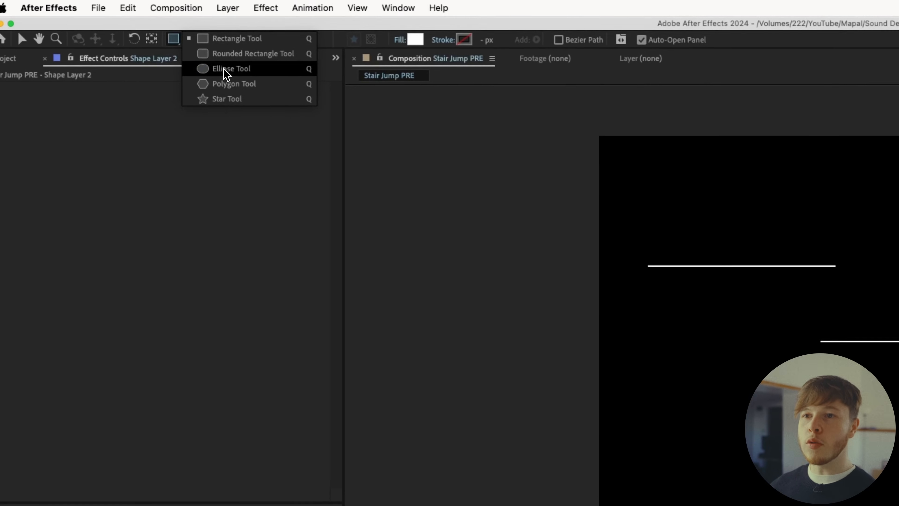
pyautogui.click(227, 69)
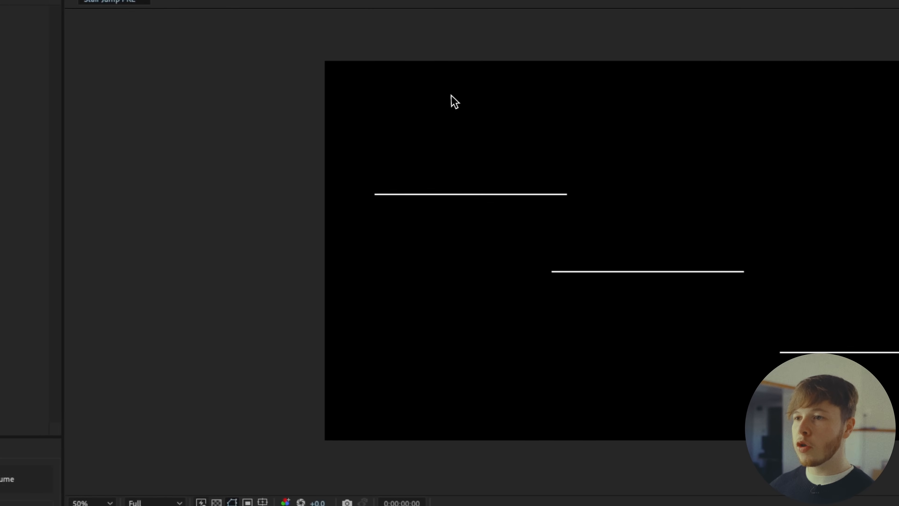
pyautogui.moveTo(419, 81); pyautogui.dragTo(431, 85)
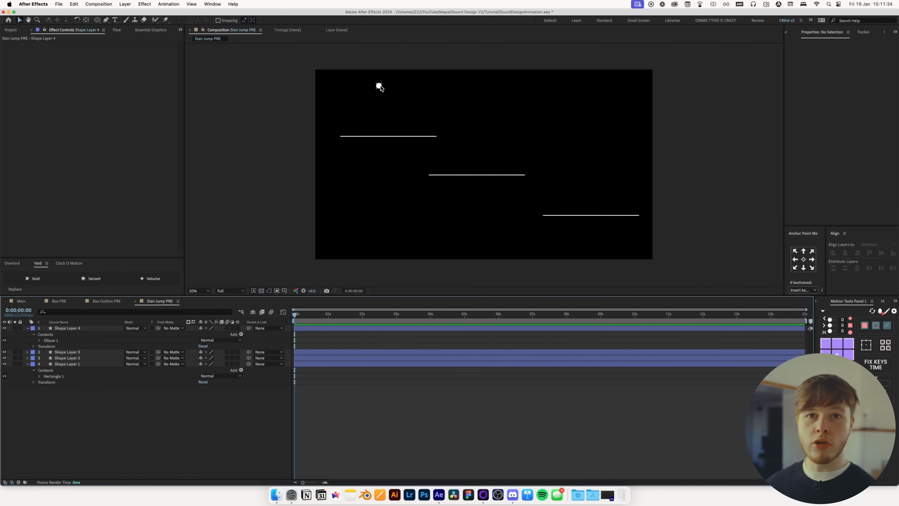
pyautogui.click(379, 86)
pyautogui.press('/')
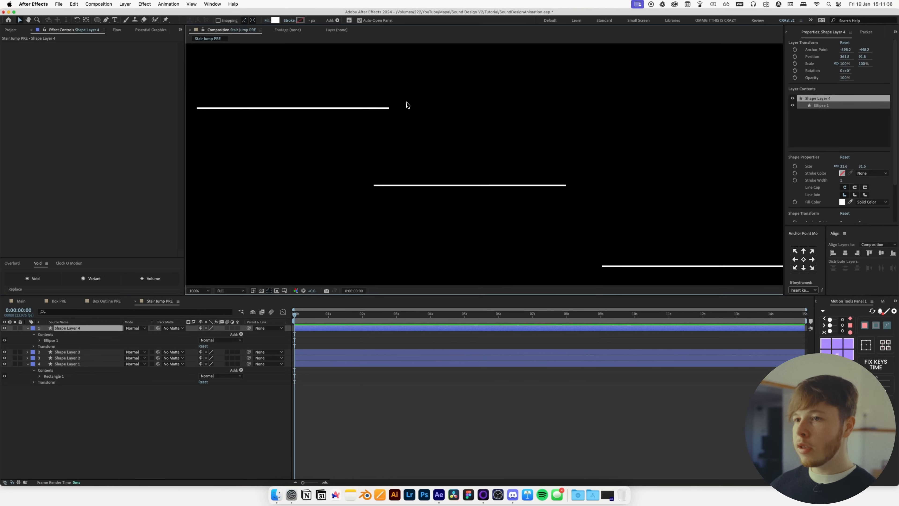
pyautogui.moveTo(407, 108); pyautogui.dragTo(559, 211)
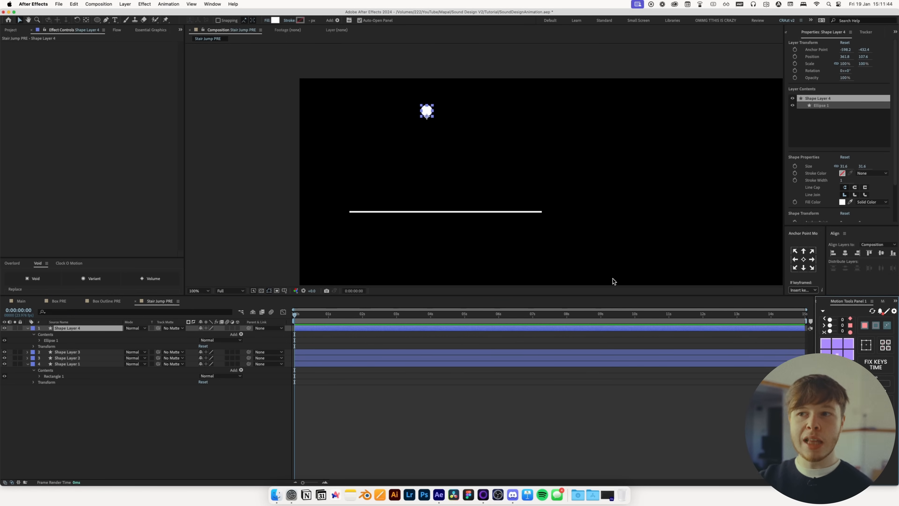
pyautogui.press('super+s')
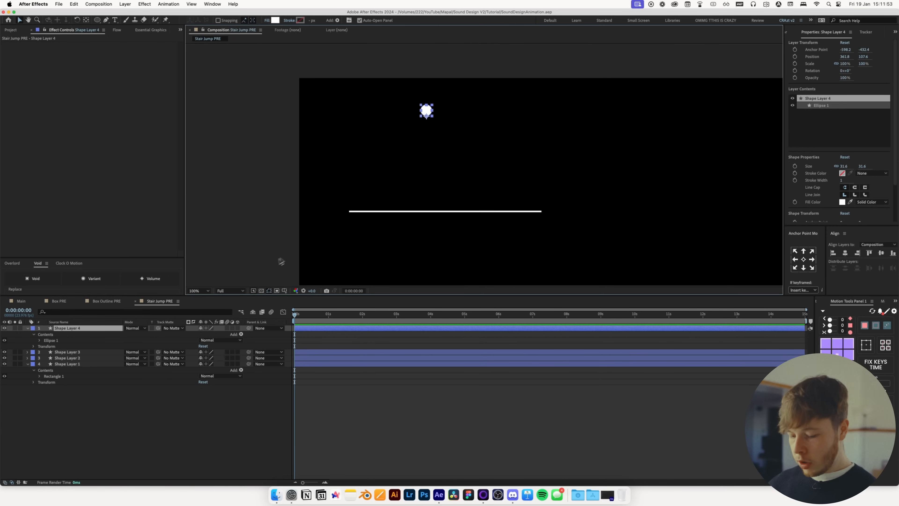
# Enable Position keyframing for the circle and keyframe it resting on the first platform at 12 frames
pyautogui.press('p')
pyautogui.click(45, 335)
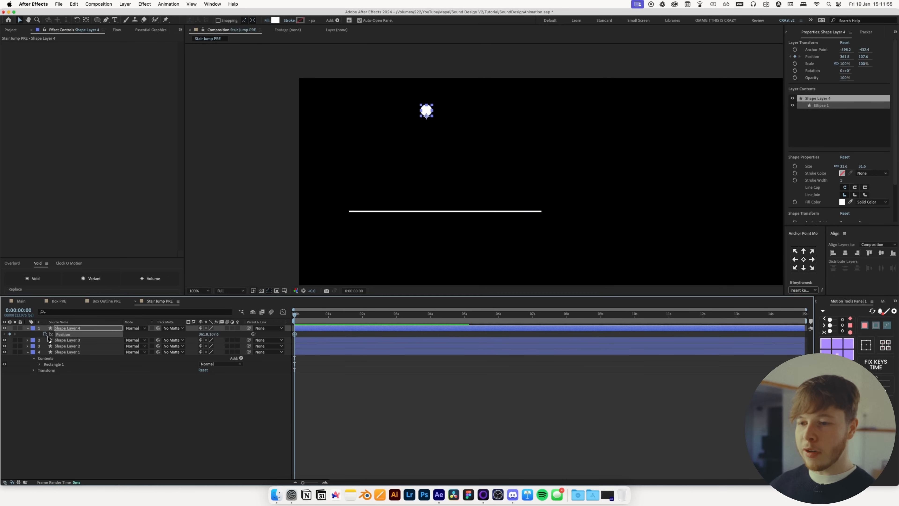
pyautogui.moveTo(302, 482); pyautogui.dragTo(313, 481)
pyautogui.click(329, 315)
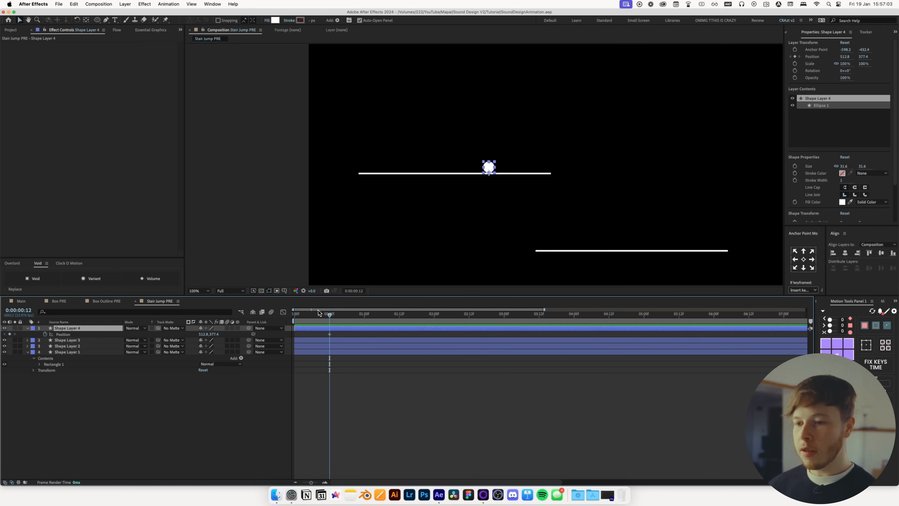
pyautogui.moveTo(318, 313); pyautogui.dragTo(285, 313)
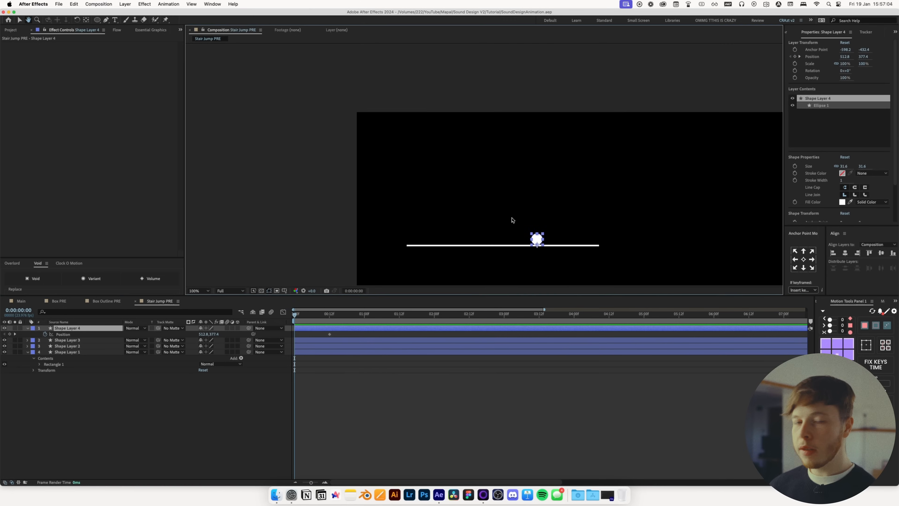
# Move the circle up-left at frame 0 and up-right above the first platform at 1 second
pyautogui.moveTo(536, 239); pyautogui.dragTo(431, 86)
pyautogui.moveTo(326, 321); pyautogui.dragTo(364, 322)
pyautogui.moveTo(589, 263); pyautogui.dragTo(429, 161)
pyautogui.scroll(-1, 425, 152)
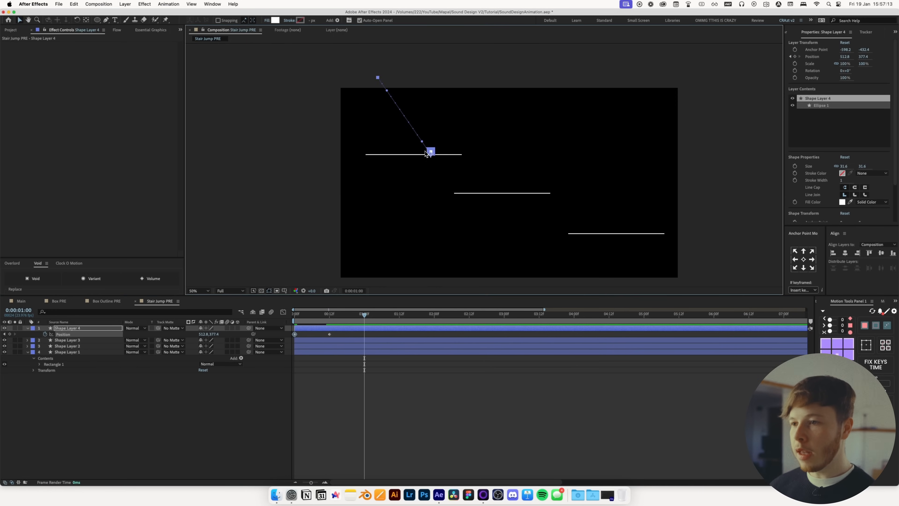
pyautogui.scroll(2, 435, 153)
pyautogui.moveTo(381, 140); pyautogui.dragTo(483, 47)
pyautogui.scroll(-1, 498, 119)
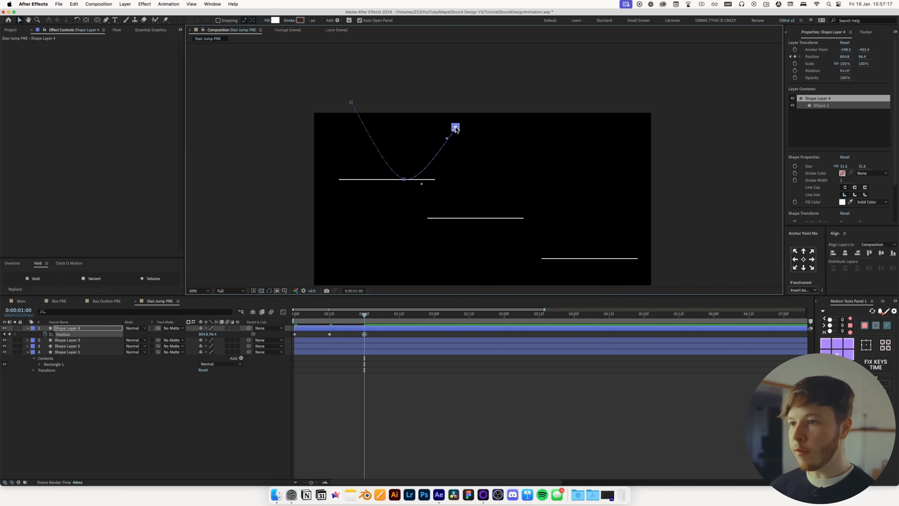
# Keyframe the circle landing on the second platform at 1 second 12 frames
pyautogui.hotkey('shift', 'Right')
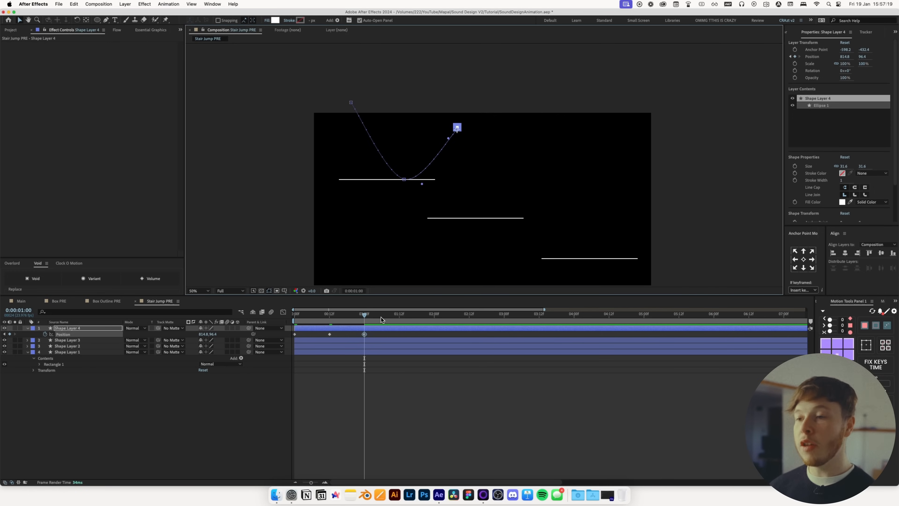
pyautogui.moveTo(381, 321); pyautogui.dragTo(399, 315)
pyautogui.press('.')
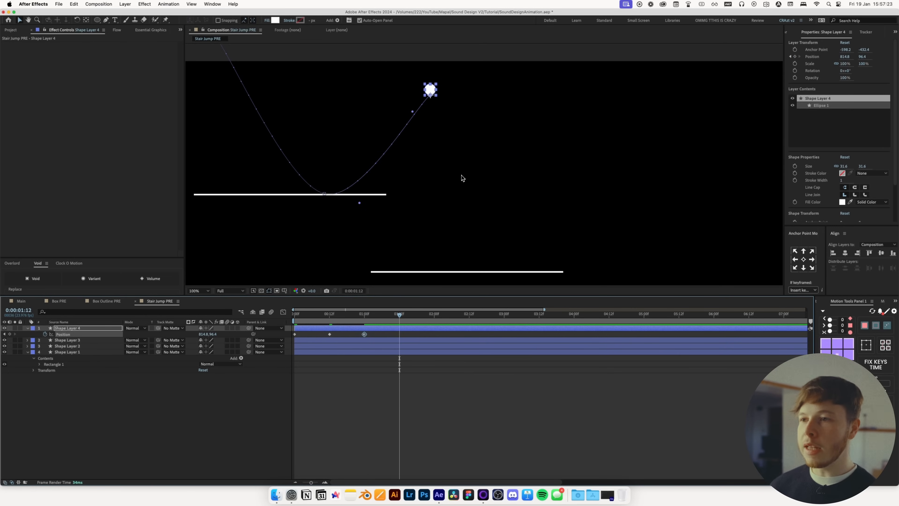
pyautogui.moveTo(431, 96); pyautogui.dragTo(492, 135)
pyautogui.press('.')
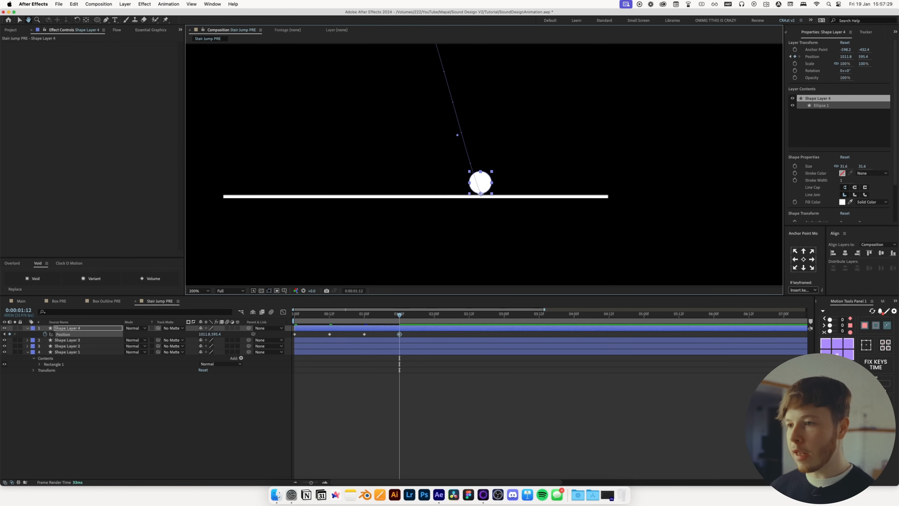
pyautogui.press('.')
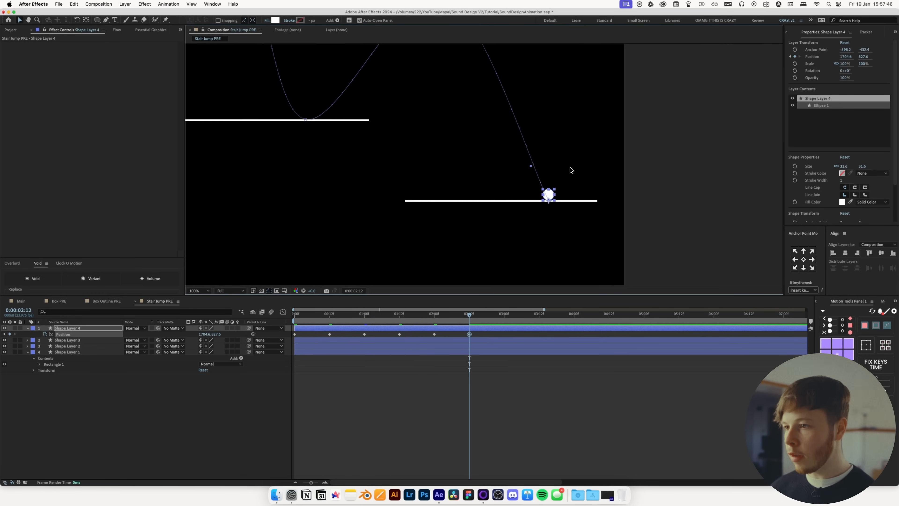
# Land the circle on the third platform at 2:12 and send it up and right at 3 seconds
pyautogui.moveTo(570, 167); pyautogui.dragTo(549, 195)
pyautogui.click(500, 321)
pyautogui.press('pagedown')
pyautogui.moveTo(534, 226); pyautogui.dragTo(626, 113)
pyautogui.press(',')
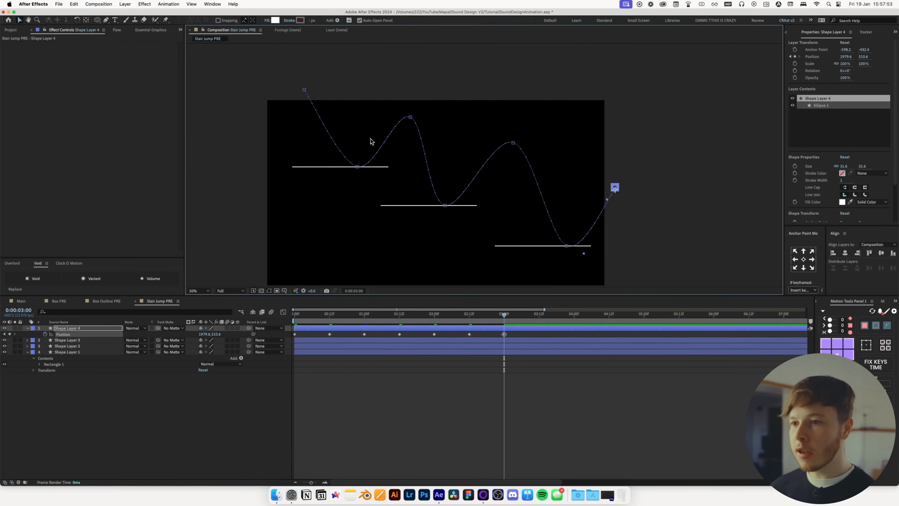
# Adjust the motion path's Bezier handles to level the start and give the first platform contact a sharp bounce corner
pyautogui.click(356, 166)
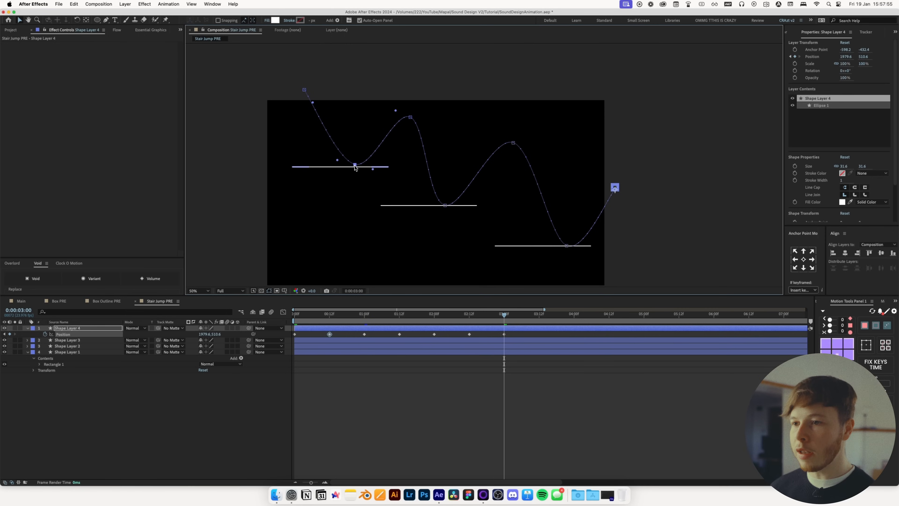
pyautogui.press('super+z')
pyautogui.press('.')
pyautogui.moveTo(359, 183); pyautogui.dragTo(498, 188)
pyautogui.click(463, 190)
pyautogui.moveTo(377, 103); pyautogui.dragTo(425, 72)
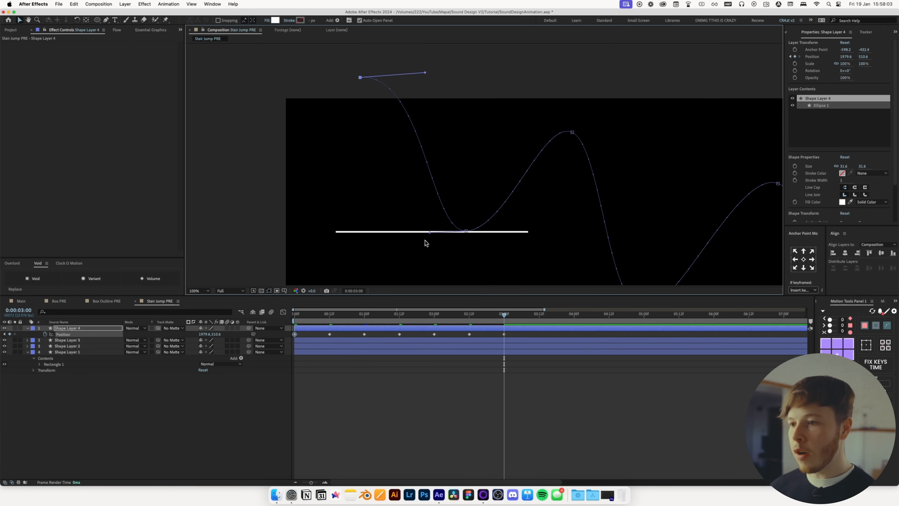
pyautogui.moveTo(430, 232); pyautogui.dragTo(459, 232)
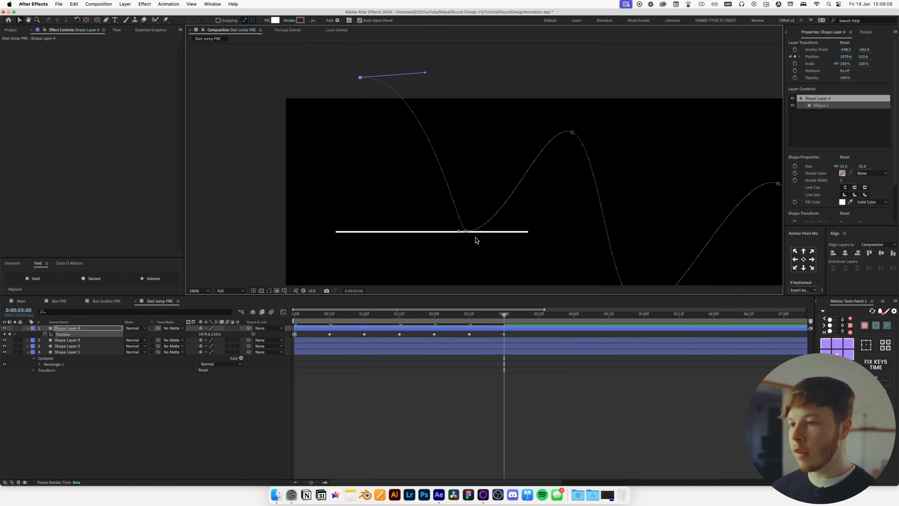
pyautogui.moveTo(507, 232); pyautogui.dragTo(476, 235)
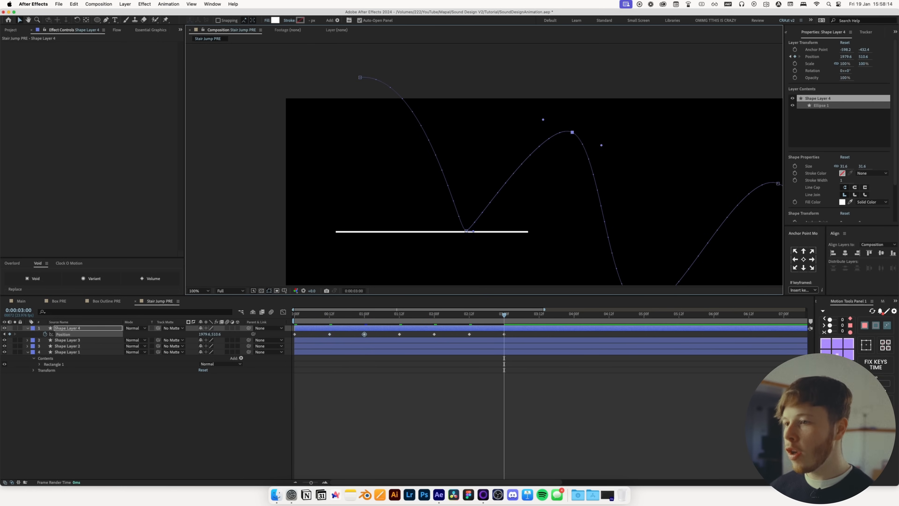
# Play back the bouncing ball animation from the start
pyautogui.hscroll(3, 478, 150)
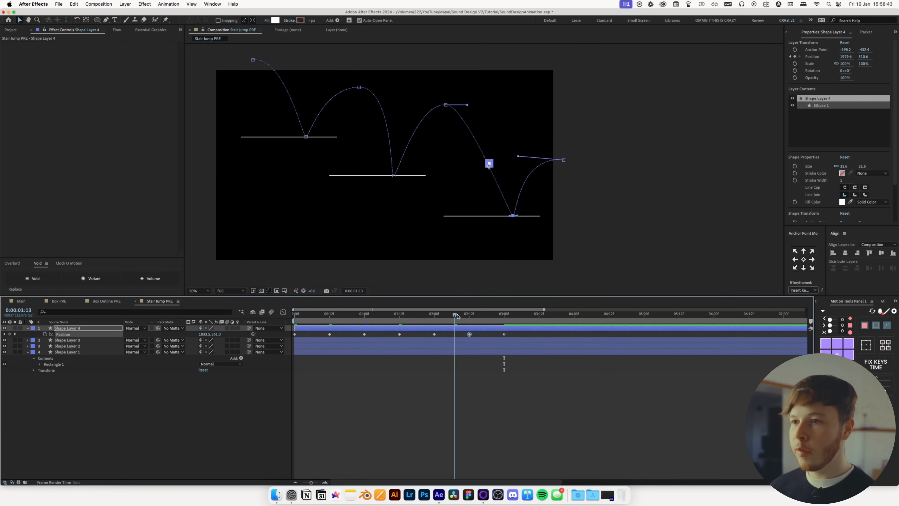
pyautogui.press('Home')
pyautogui.press('space')
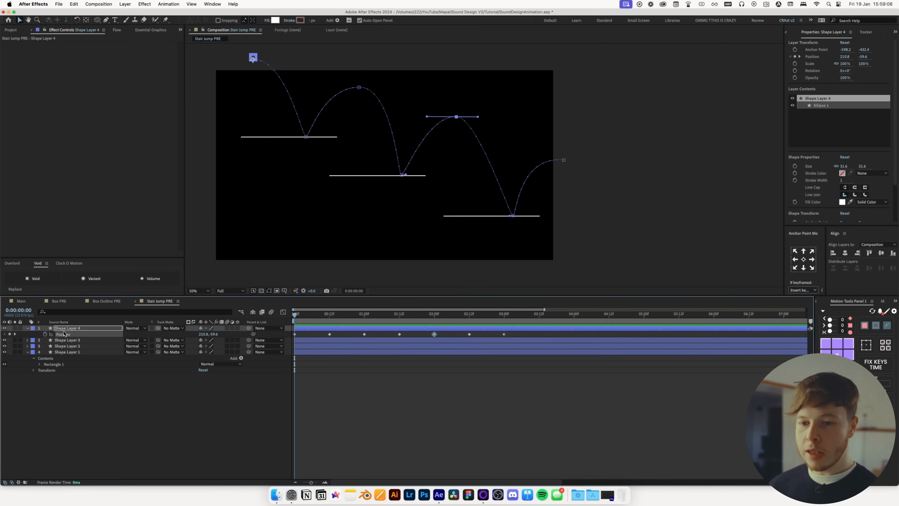
# Reveal the ball's Scale property alongside Position and zoom the view onto the first platform landing
pyautogui.hotkey('shift', 's')
pyautogui.scroll(1, 347, 188)
pyautogui.moveTo(248, 158); pyautogui.dragTo(548, 264)
pyautogui.moveTo(307, 315); pyautogui.dragTo(316, 319)
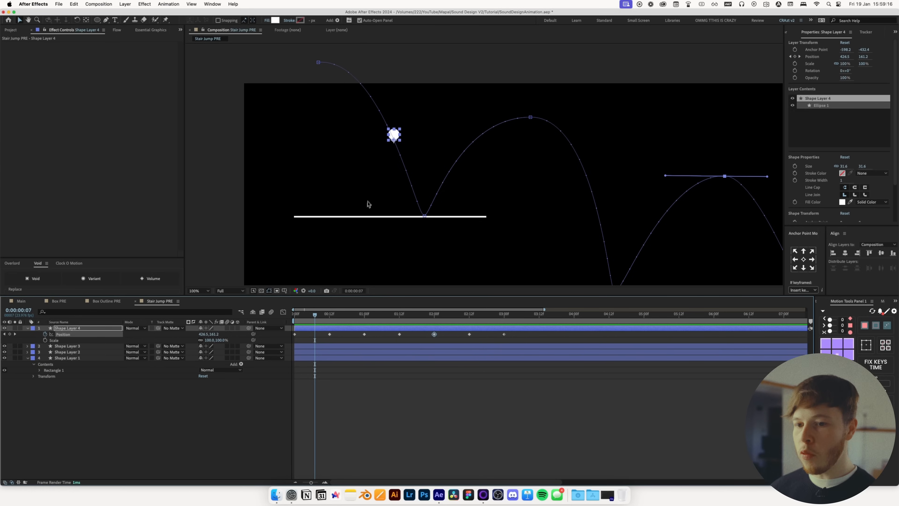
# Keyframe a squash on the ball: 100% scale at 7 frames, 100, 49% at the 12-frame landing, 100% at 16 frames
pyautogui.click(44, 340)
pyautogui.moveTo(313, 321); pyautogui.dragTo(329, 320)
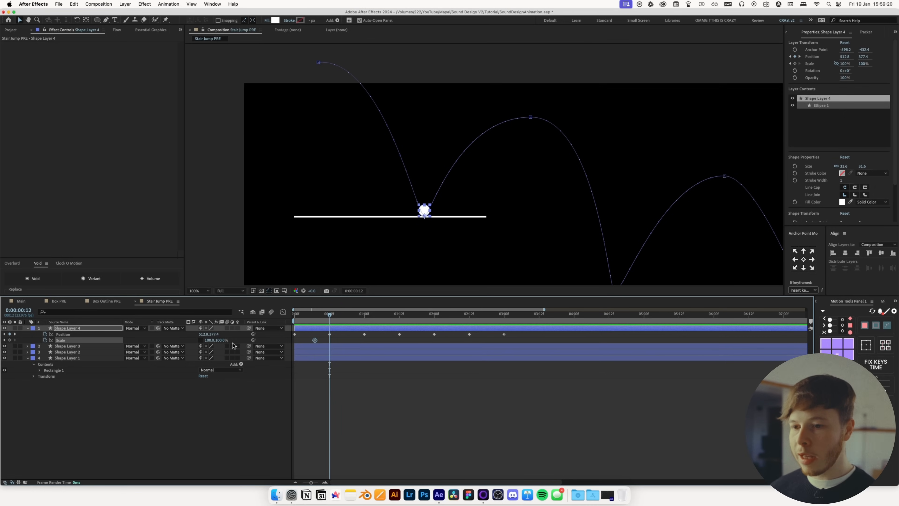
pyautogui.moveTo(210, 343); pyautogui.dragTo(218, 343)
pyautogui.press('super+z')
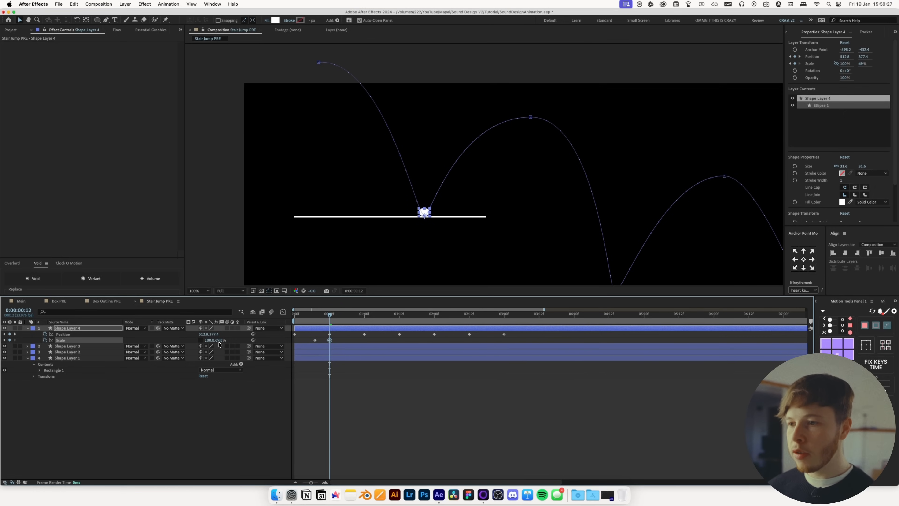
pyautogui.moveTo(332, 320); pyautogui.dragTo(341, 320)
pyautogui.press('Return')
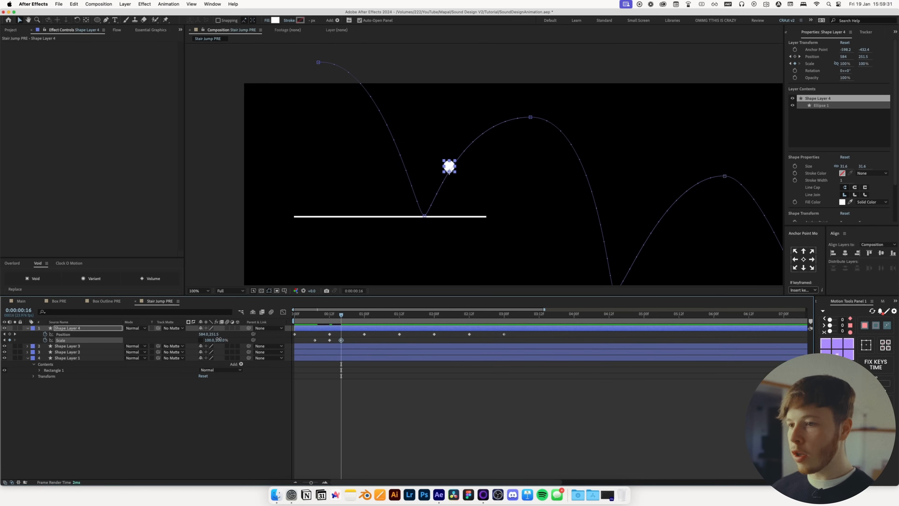
# Paste the squash scale keyframes at the second platform landing around 1 second 9 frames
pyautogui.moveTo(347, 318); pyautogui.dragTo(376, 319)
pyautogui.press('space')
pyautogui.moveTo(602, 259); pyautogui.dragTo(547, 208)
pyautogui.moveTo(376, 320); pyautogui.dragTo(390, 318)
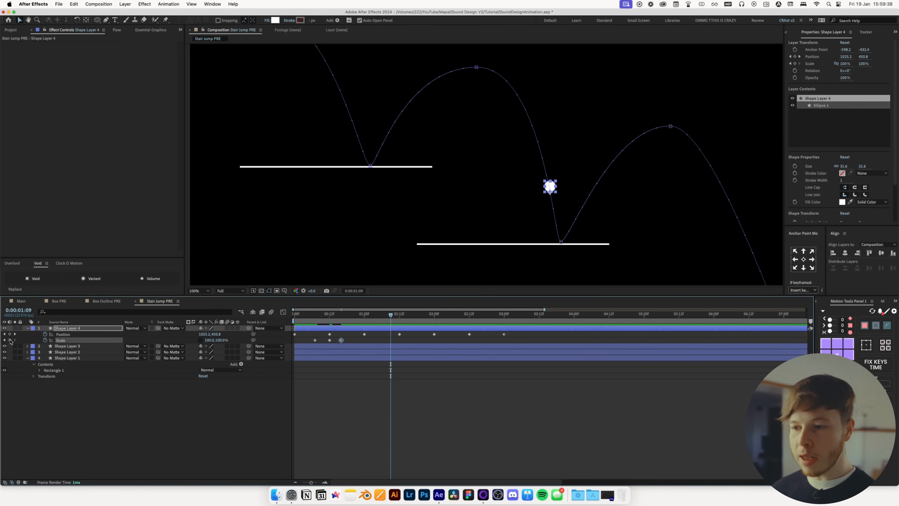
pyautogui.press('super+z')
pyautogui.press('super+v')
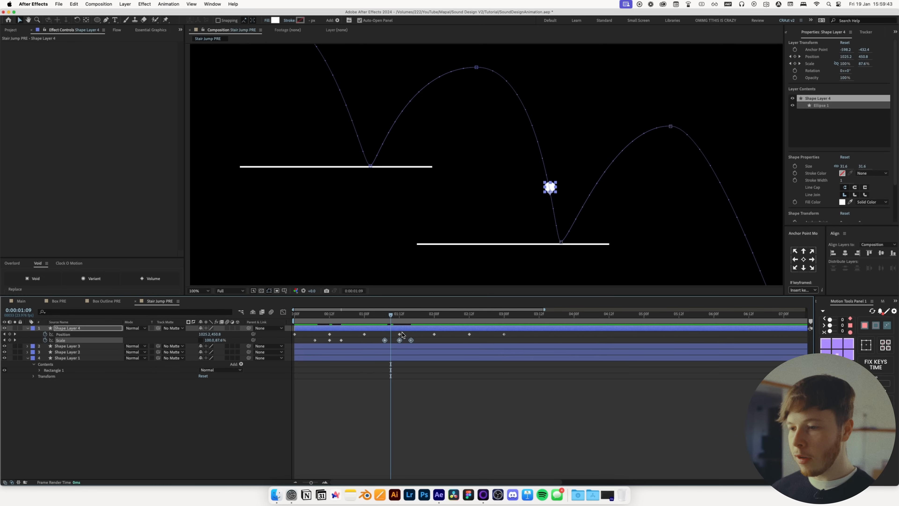
# Paste the squash scale keyframes again at the third platform landing at 2 seconds 12 frames
pyautogui.moveTo(443, 315); pyautogui.dragTo(470, 342)
pyautogui.press('super+v')
pyautogui.scroll(-1, 501, 222)
pyautogui.click(545, 400)
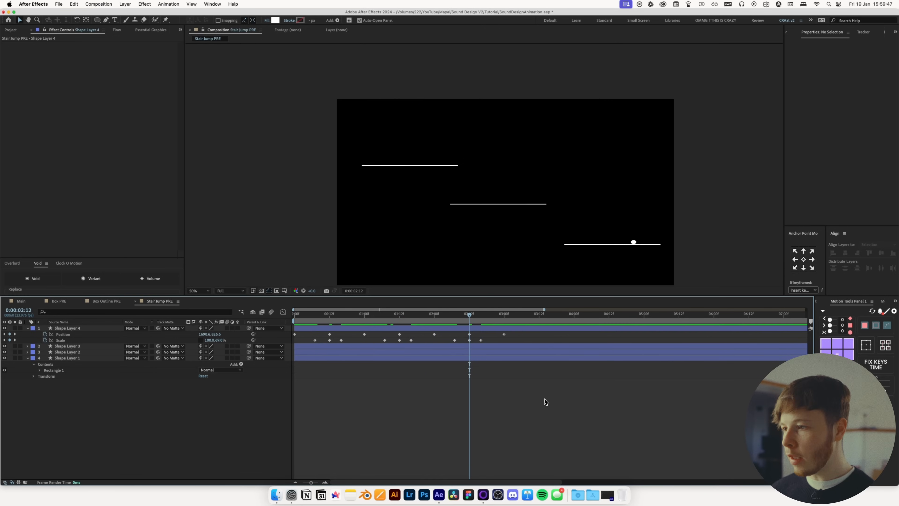
# Preview the squash bounces and try a scale change at 1 second, undoing it
pyautogui.press('space')
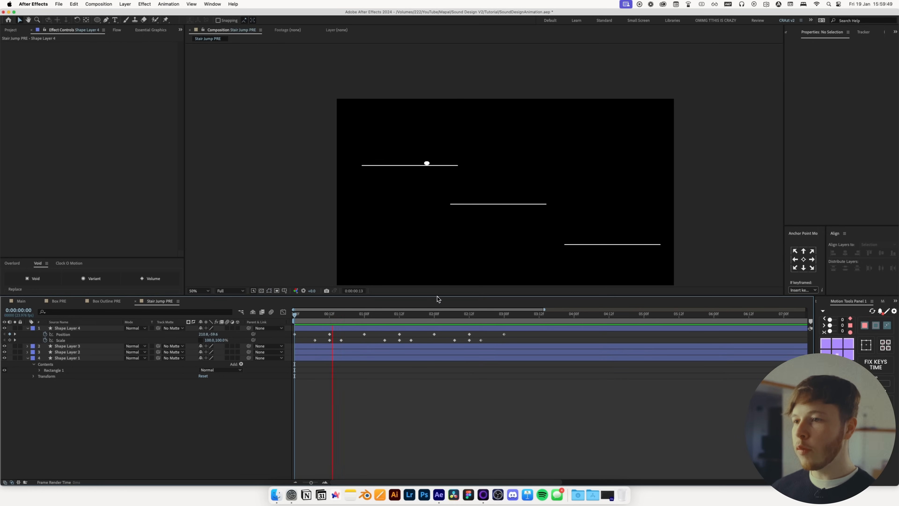
pyautogui.press('space')
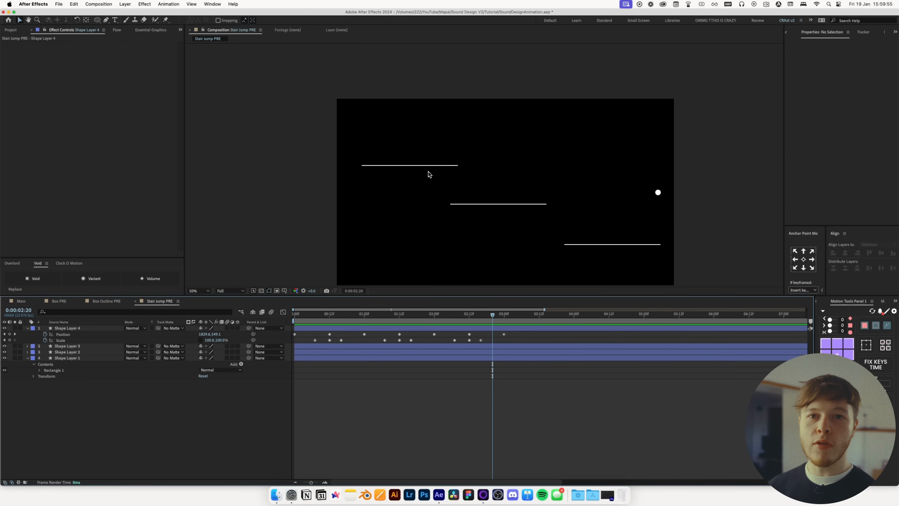
pyautogui.moveTo(331, 321); pyautogui.dragTo(364, 316)
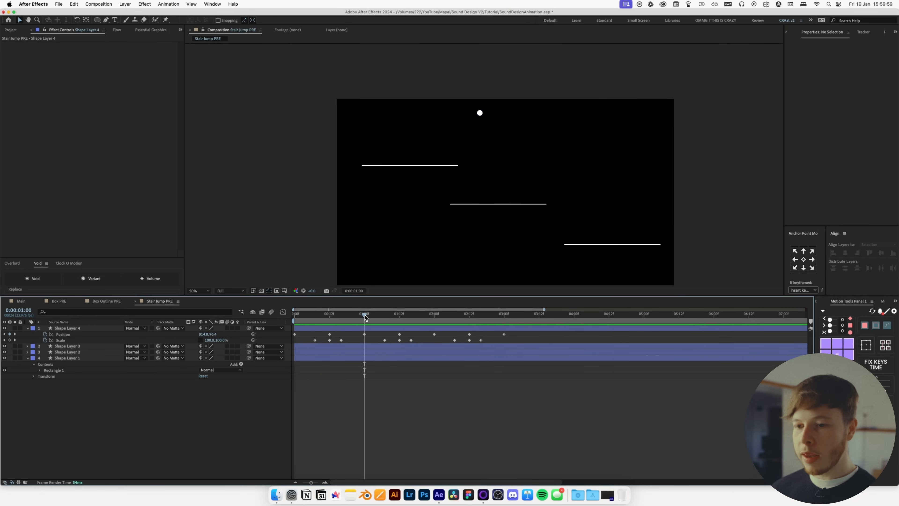
pyautogui.moveTo(210, 340); pyautogui.dragTo(203, 343)
pyautogui.press('super+z')
pyautogui.press('super+shift+z')
pyautogui.press('super+z')
# Set the ball layer to Auto-Orient along its motion path
pyautogui.click(345, 318)
pyautogui.moveTo(348, 318); pyautogui.dragTo(435, 316)
pyautogui.rightClick(358, 328)
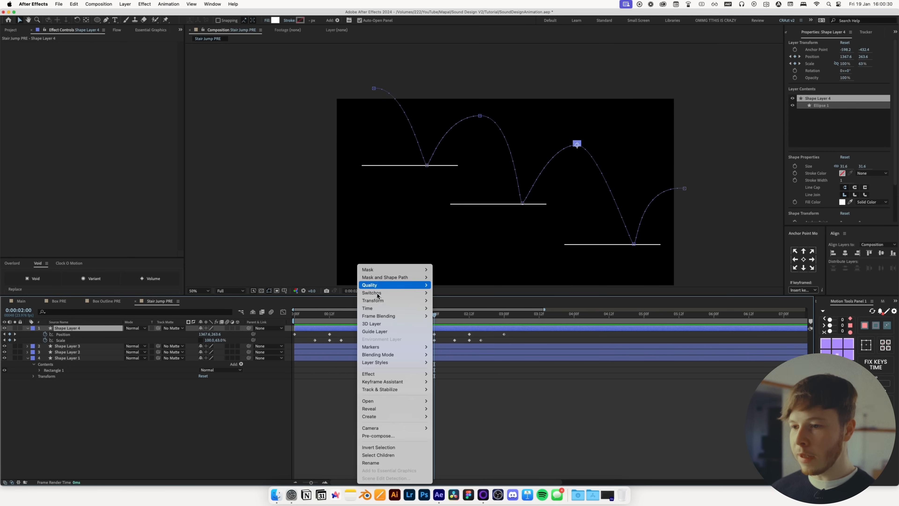
pyautogui.moveTo(390, 299)
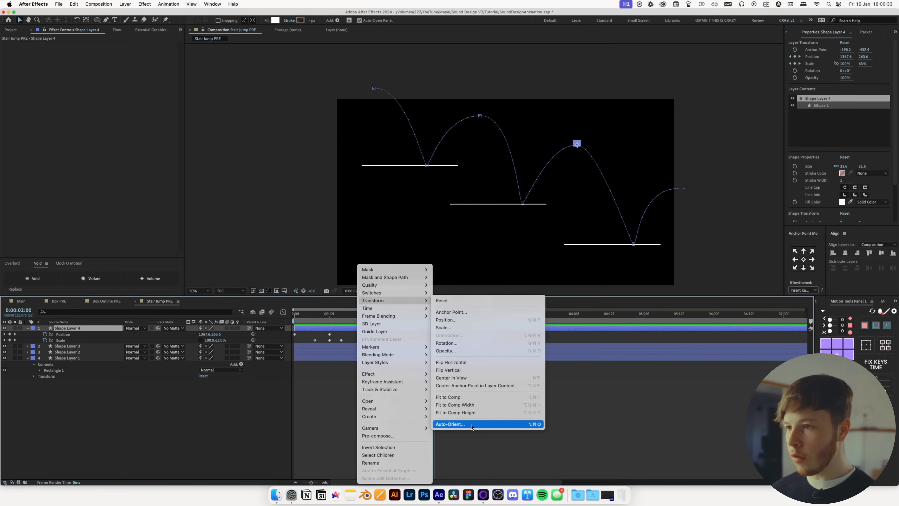
pyautogui.click(472, 427)
pyautogui.click(214, 149)
pyautogui.click(305, 181)
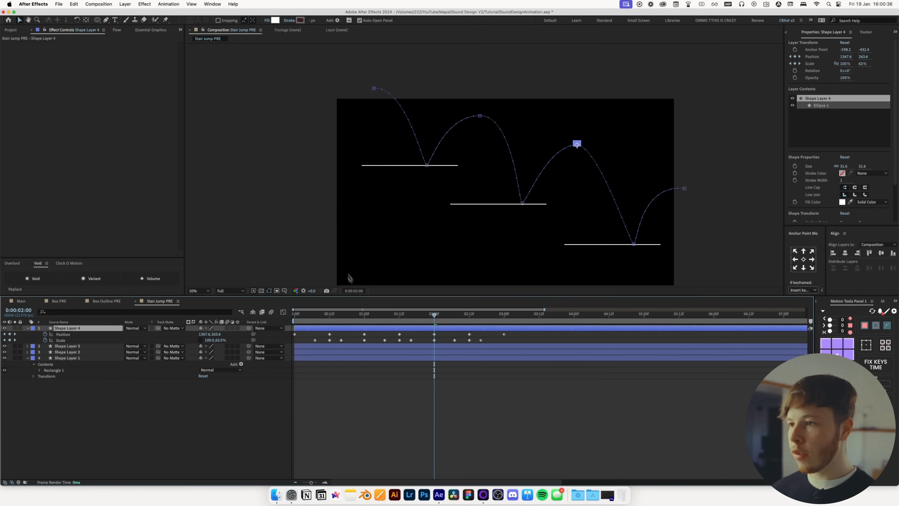
# Play the animation from the start and save the project
pyautogui.click(347, 277)
pyautogui.moveTo(344, 313); pyautogui.dragTo(327, 331)
pyautogui.press('super+z')
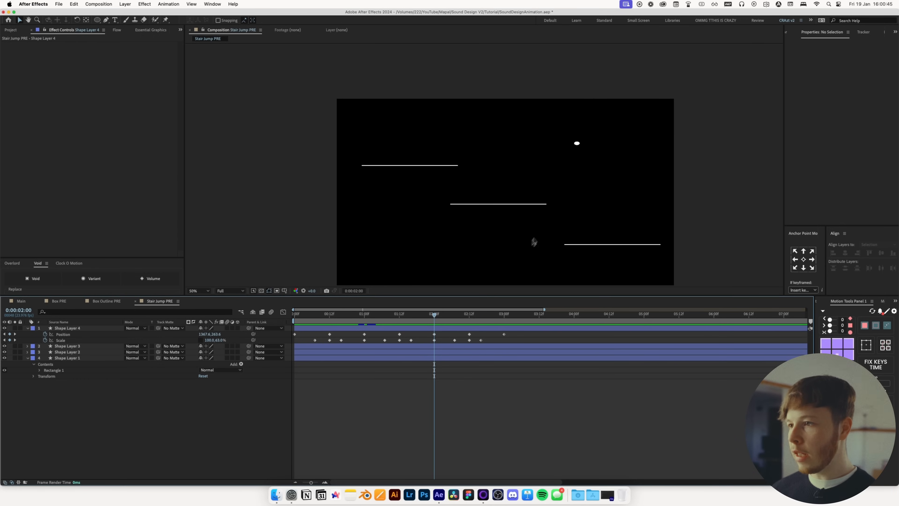
pyautogui.press('super+shift+z')
pyautogui.moveTo(434, 331); pyautogui.dragTo(293, 339)
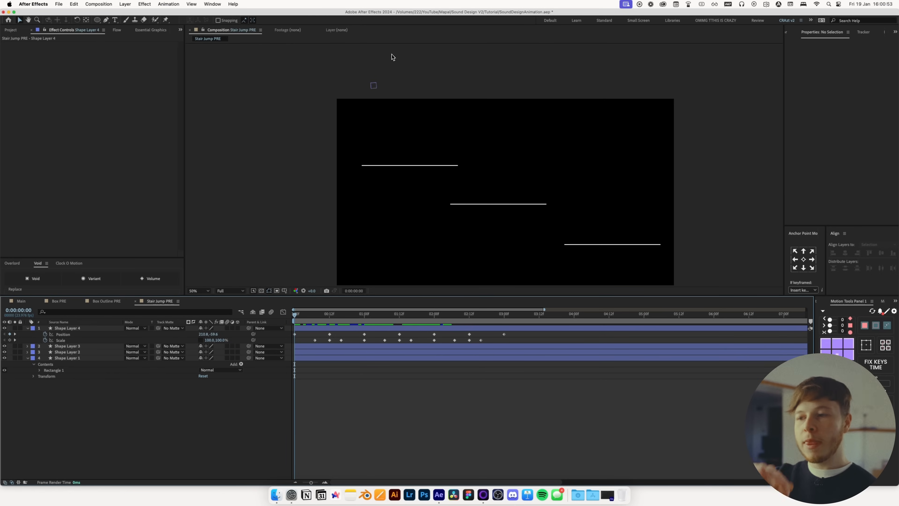
pyautogui.press('space')
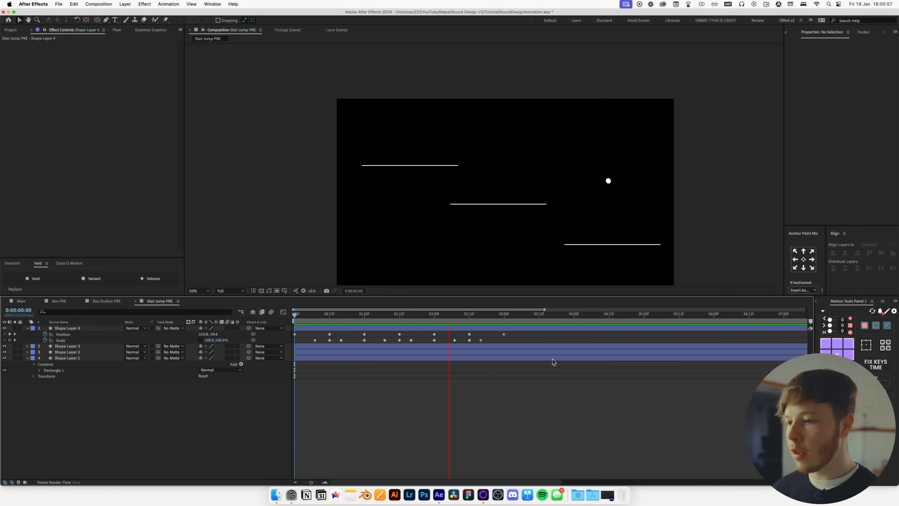
pyautogui.press('super+s')
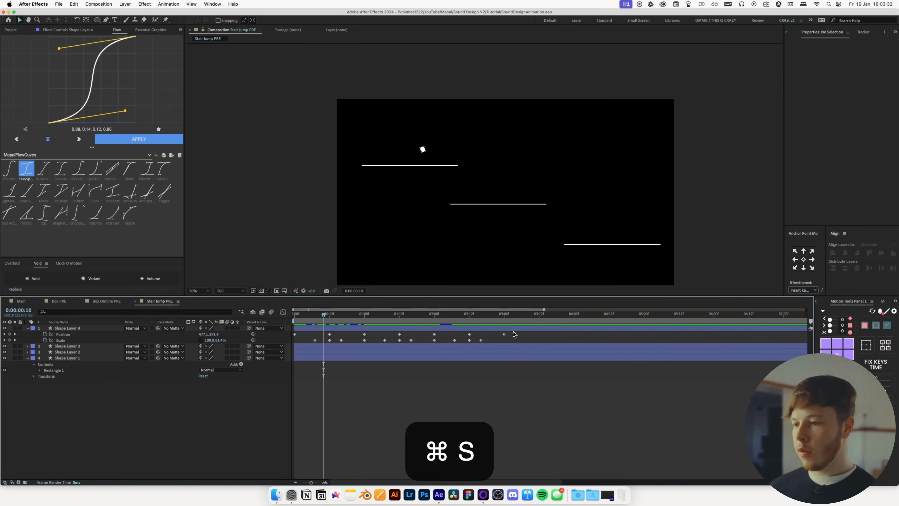
# Select all the ball's position and scale keyframes and apply Easy Ease to them
pyautogui.click(63, 334)
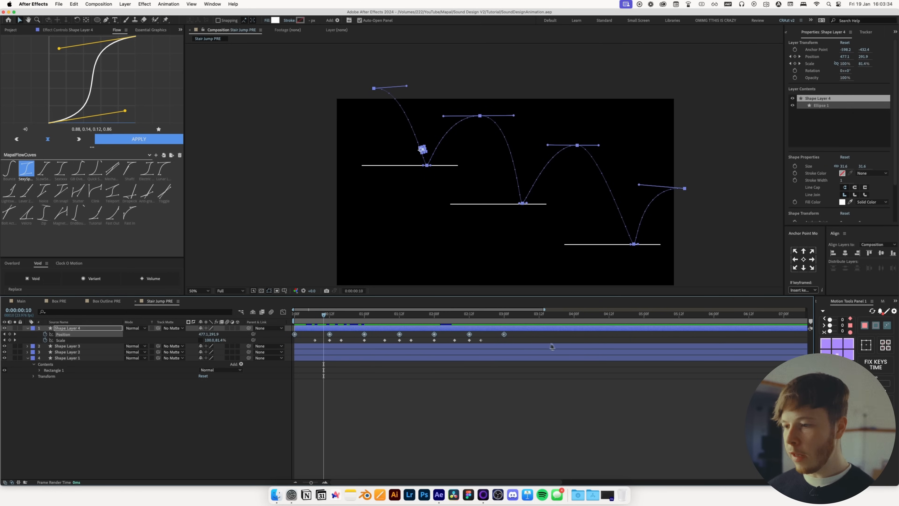
pyautogui.moveTo(542, 332); pyautogui.dragTo(260, 344)
pyautogui.press('F9')
pyautogui.click(460, 416)
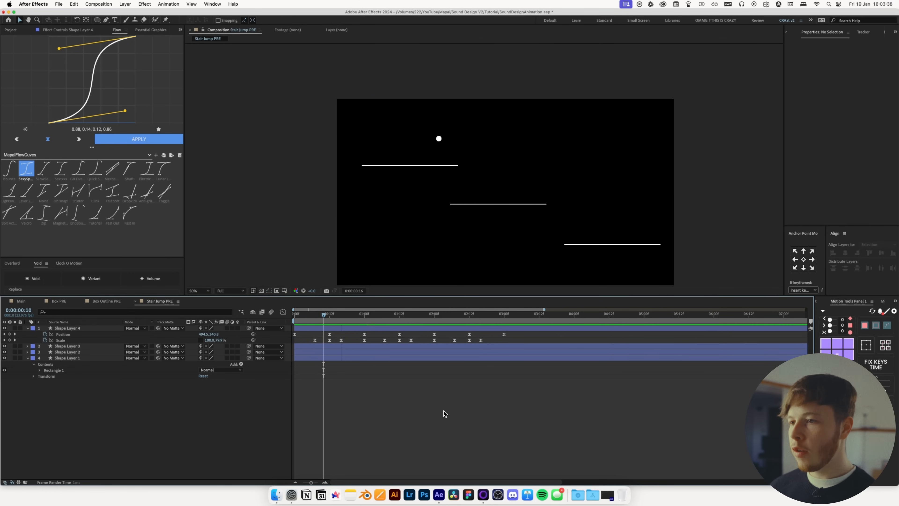
pyautogui.press('space')
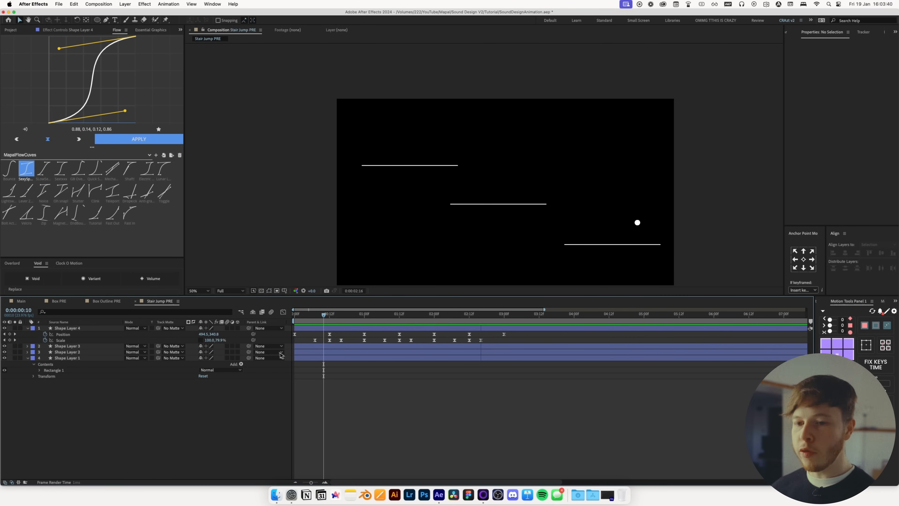
# Open the Position speed graph and extend the first keyframe's outgoing influence handle
pyautogui.click(61, 335)
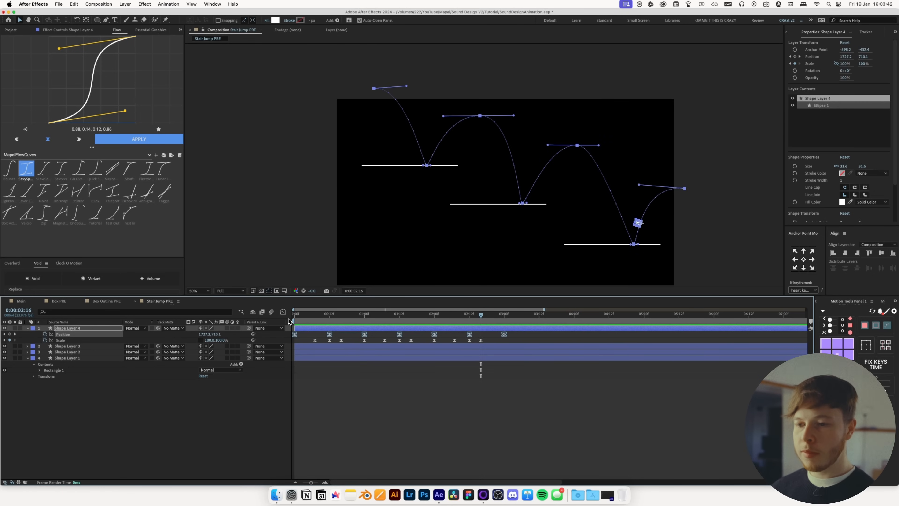
pyautogui.click(282, 312)
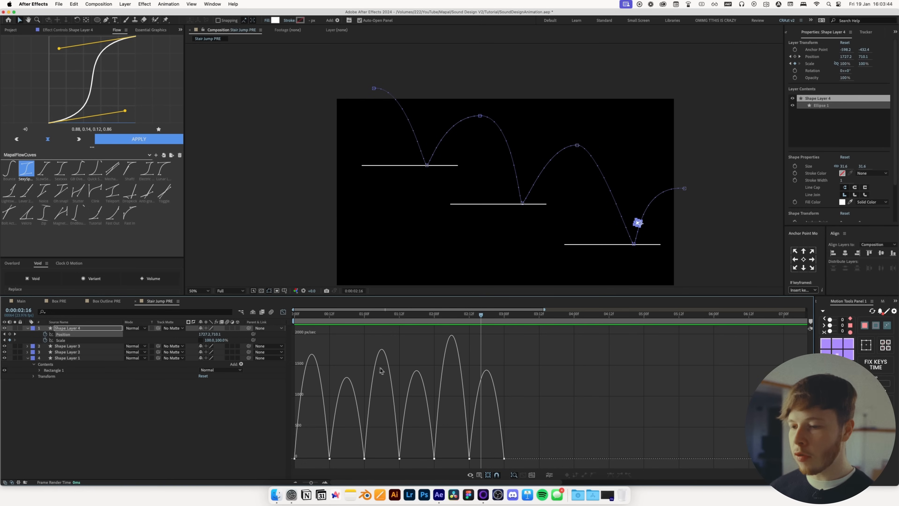
pyautogui.click(294, 458)
pyautogui.moveTo(303, 459)
pyautogui.mouseDown()
pyautogui.moveTo(325, 460)
pyautogui.moveTo(316, 460)
pyautogui.mouseUp()
# Extend the easing handle on the first landing keyframe at 12 frames in the speed graph
pyautogui.moveTo(301, 315); pyautogui.dragTo(289, 319)
pyautogui.press('space')
pyautogui.moveTo(358, 318); pyautogui.dragTo(326, 321)
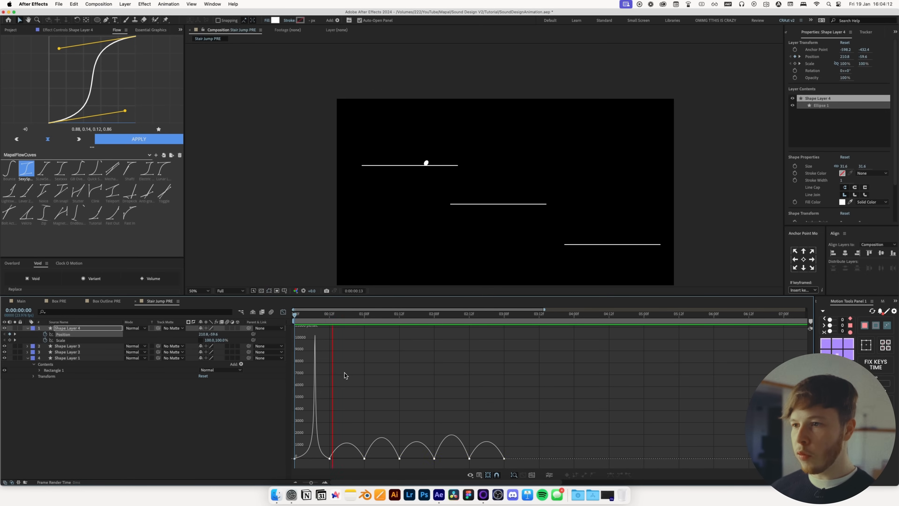
pyautogui.press('space')
pyautogui.click(331, 458)
pyautogui.moveTo(335, 459)
pyautogui.mouseDown()
pyautogui.moveTo(357, 458)
pyautogui.moveTo(346, 459)
pyautogui.mouseUp()
# Preview the revised bounce timing from the start several times
pyautogui.moveTo(338, 318); pyautogui.dragTo(277, 321)
pyautogui.press('space')
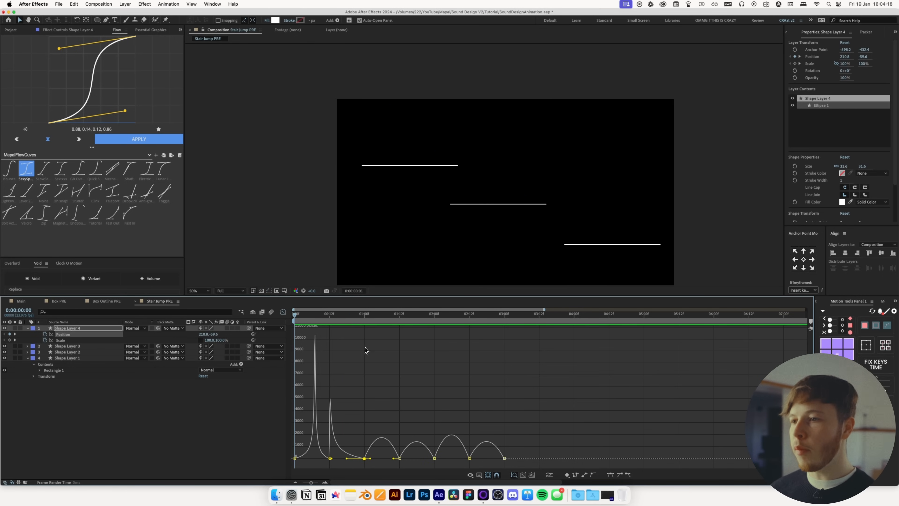
pyautogui.press('space')
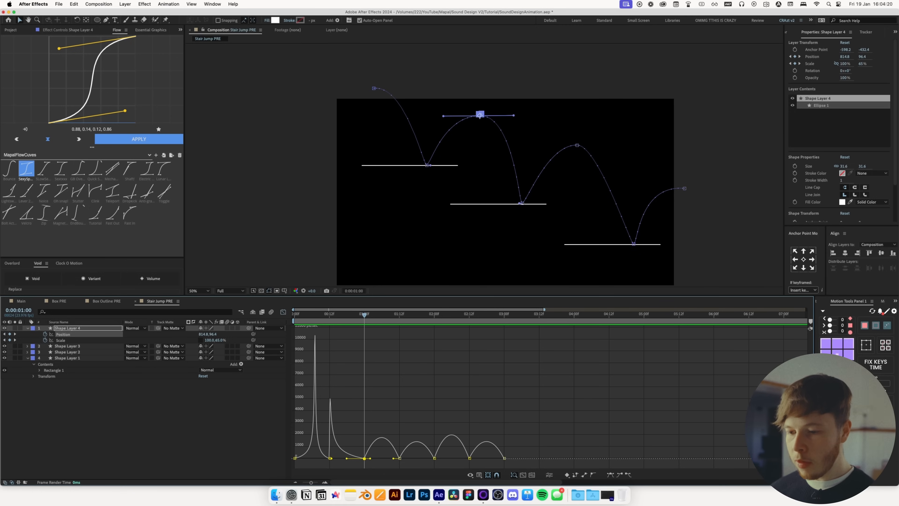
pyautogui.moveTo(330, 459); pyautogui.dragTo(331, 459)
pyautogui.press('space')
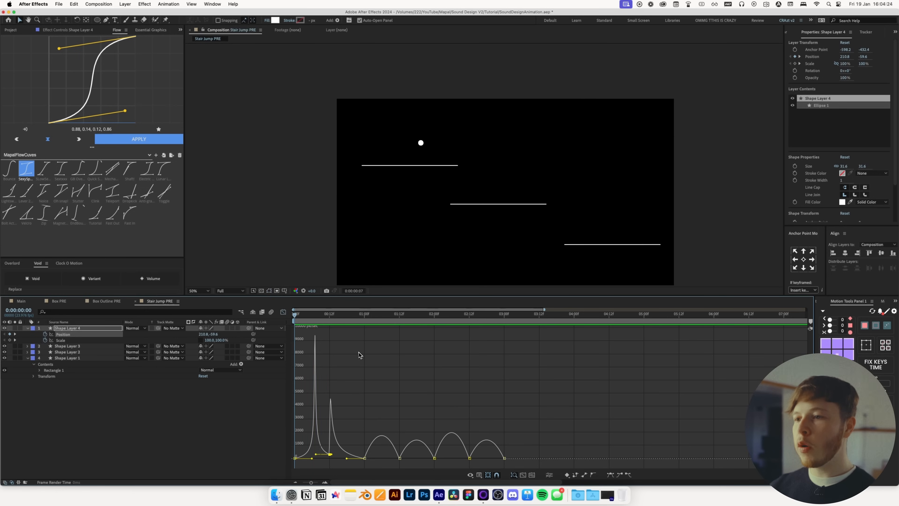
pyautogui.press('space')
pyautogui.press('space')
pyautogui.press('space')
# Reshape the speed at the first apex keyframe at 1 second and preview the result
pyautogui.moveTo(324, 321); pyautogui.dragTo(360, 323)
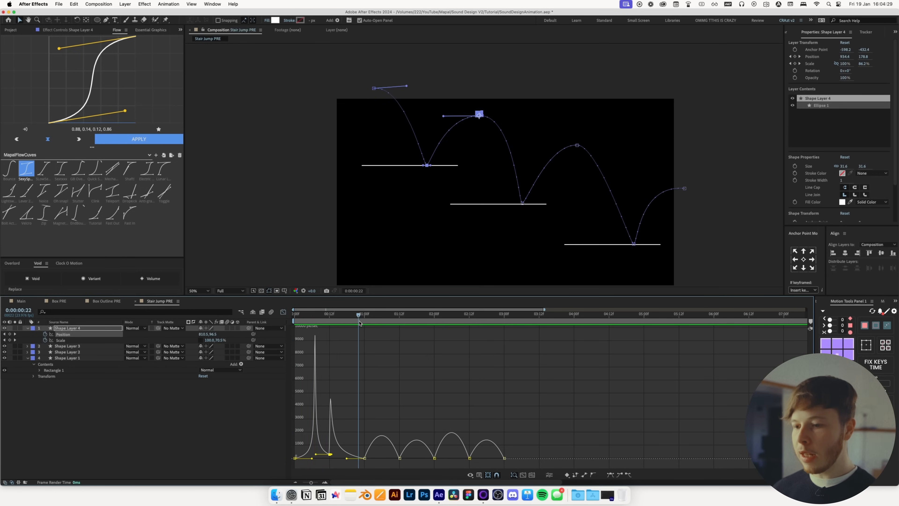
pyautogui.click(365, 458)
pyautogui.moveTo(366, 458)
pyautogui.mouseDown()
pyautogui.moveTo(386, 460)
pyautogui.moveTo(365, 458)
pyautogui.mouseUp()
pyautogui.press('space')
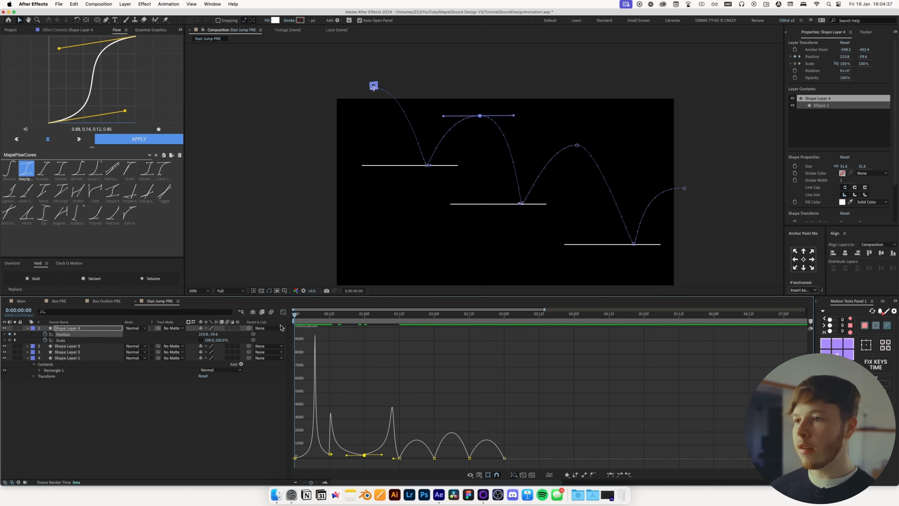
pyautogui.press('space')
pyautogui.moveTo(344, 314)
pyautogui.mouseDown()
pyautogui.moveTo(370, 324)
pyautogui.moveTo(332, 326)
pyautogui.mouseUp()
pyautogui.click(380, 373)
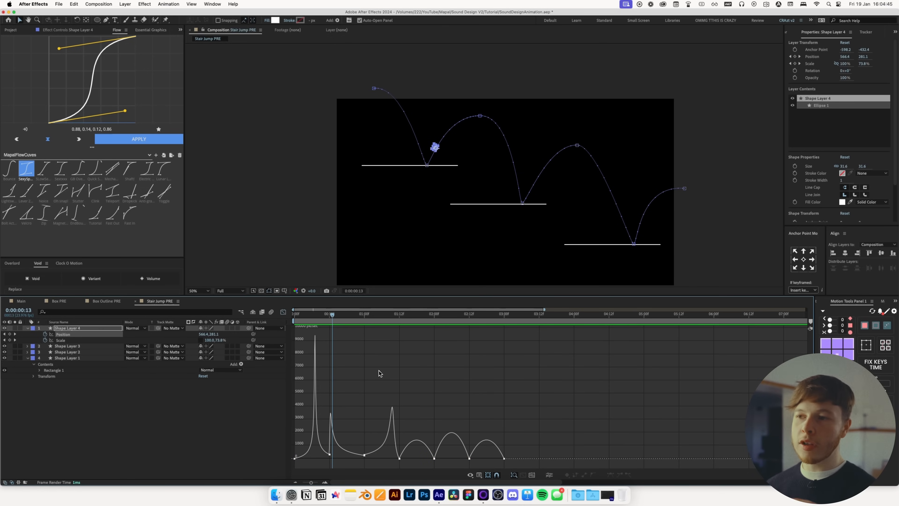
pyautogui.press('space')
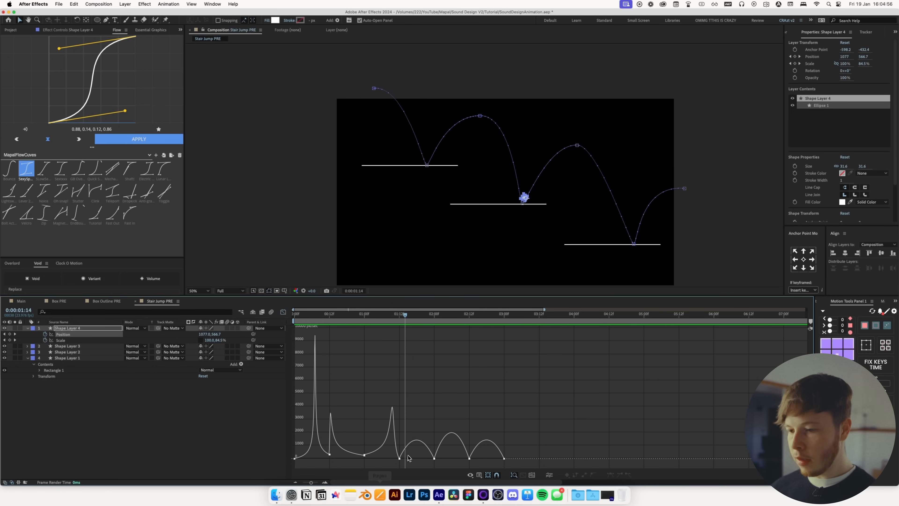
# Adjust the speed curve handles around the second platform landing, preview, and save the project
pyautogui.click(402, 458)
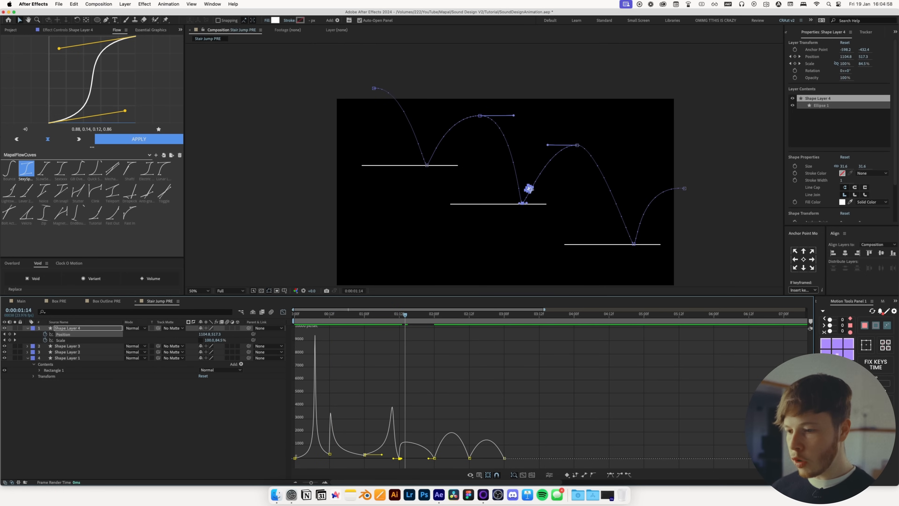
pyautogui.moveTo(429, 458); pyautogui.dragTo(421, 461)
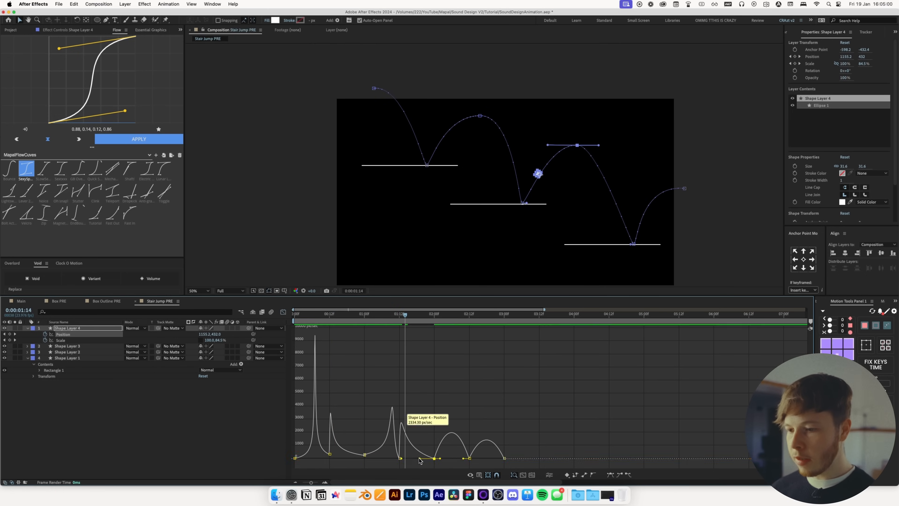
pyautogui.moveTo(372, 316); pyautogui.dragTo(382, 322)
pyautogui.moveTo(400, 459); pyautogui.dragTo(453, 462)
pyautogui.click(434, 459)
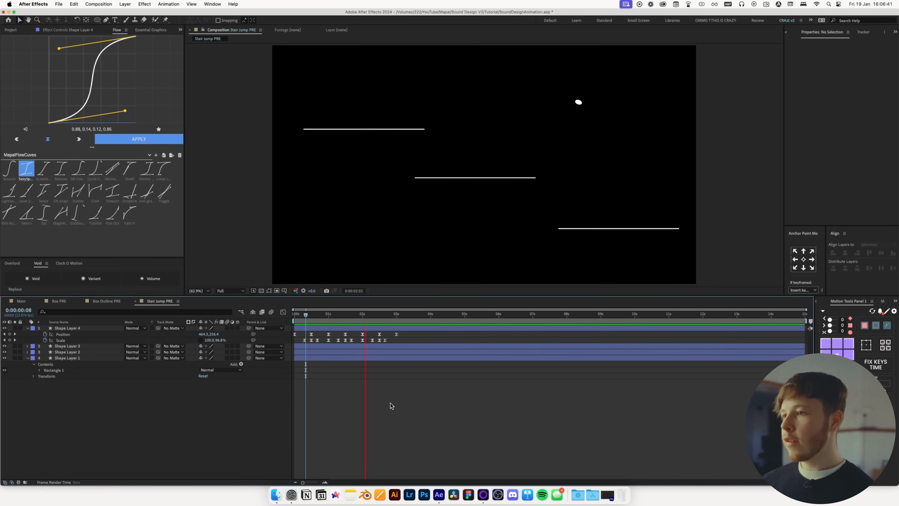
pyautogui.press('space')
pyautogui.press('super+s')
# Select the three platform layers, reveal their Scale and set scale keyframes at 7 frames
pyautogui.moveTo(325, 347); pyautogui.dragTo(305, 346)
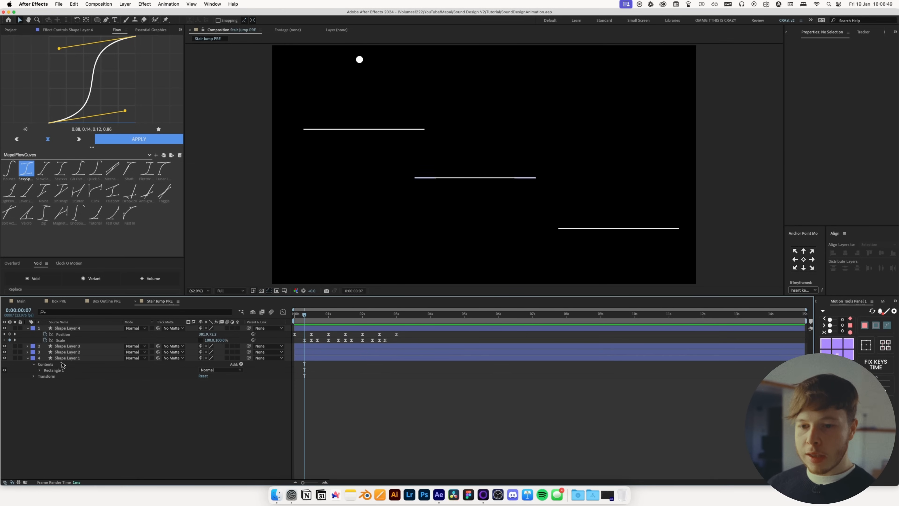
pyautogui.click(74, 347)
pyautogui.keyDown('shift'); pyautogui.click(66, 358); pyautogui.keyUp('shift')
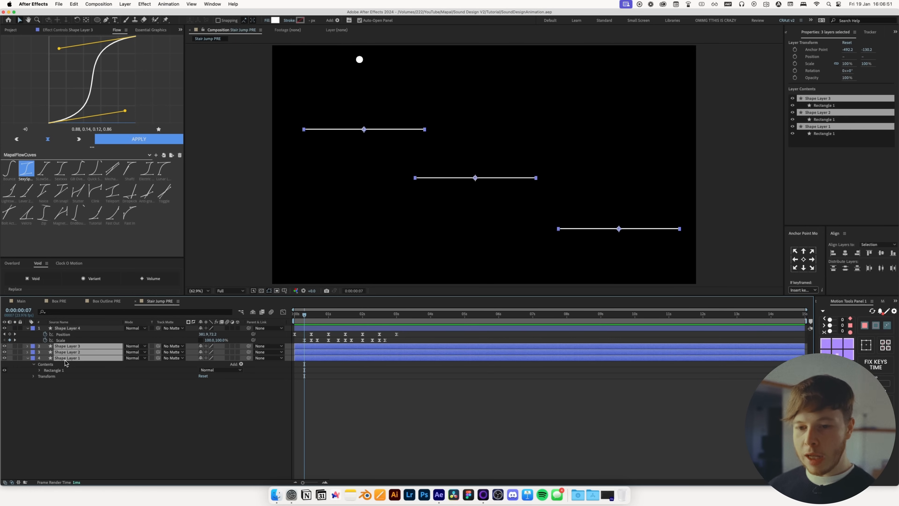
pyautogui.press('s')
pyautogui.click(201, 352)
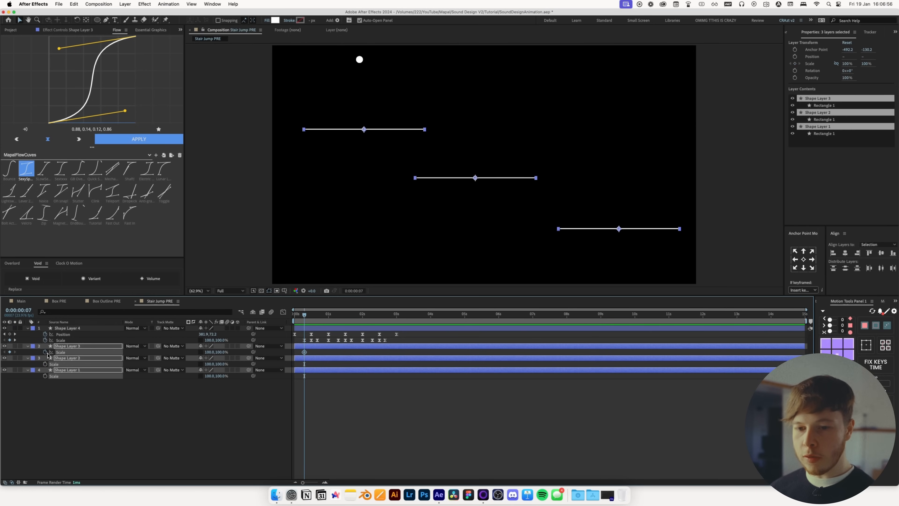
pyautogui.moveTo(308, 315); pyautogui.dragTo(278, 321)
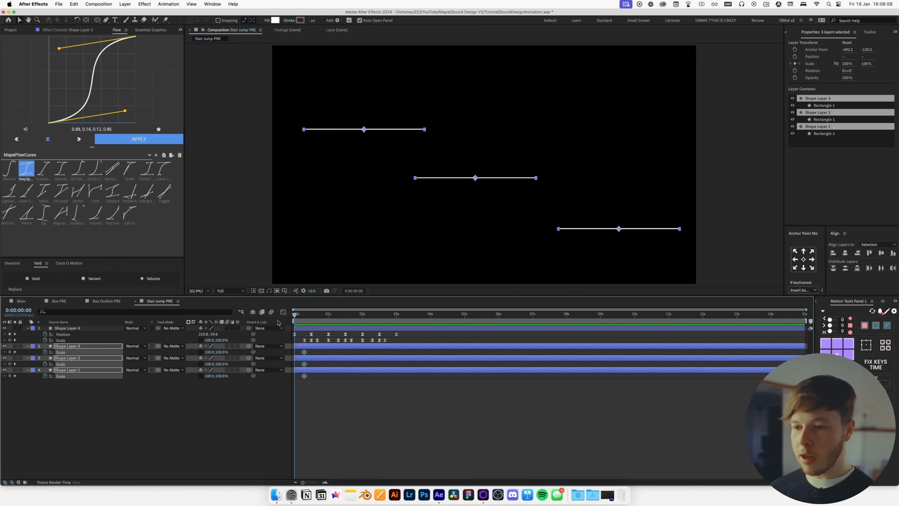
# Set the starting Scale keyframes of all three platform layers to 0% width
pyautogui.press('super+z')
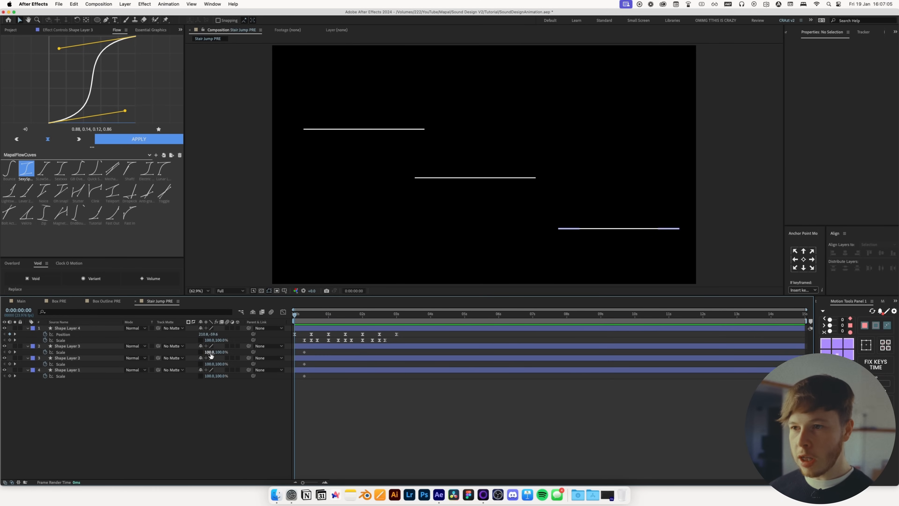
pyautogui.moveTo(211, 353); pyautogui.dragTo(188, 353)
pyautogui.press('super+z')
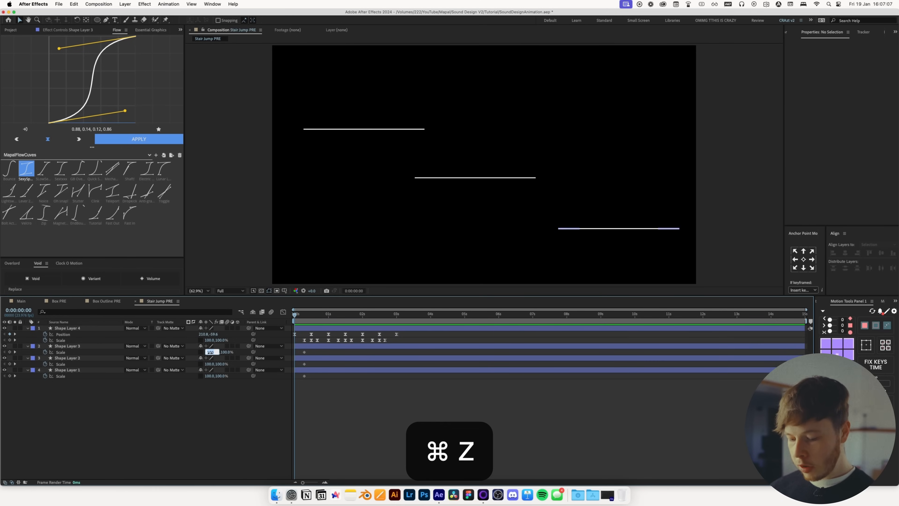
pyautogui.write('0')
pyautogui.click(213, 364)
pyautogui.write('0')
pyautogui.click(212, 376)
pyautogui.write('0')
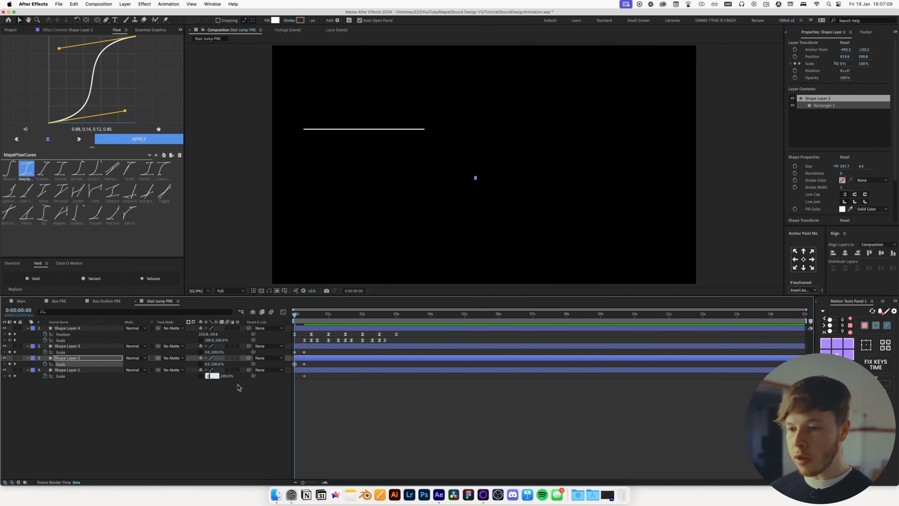
# Apply the selected Flow easing curve to the platform scale keyframes and preview
pyautogui.moveTo(343, 391); pyautogui.dragTo(279, 343)
pyautogui.click(126, 140)
pyautogui.click(341, 402)
pyautogui.press('space')
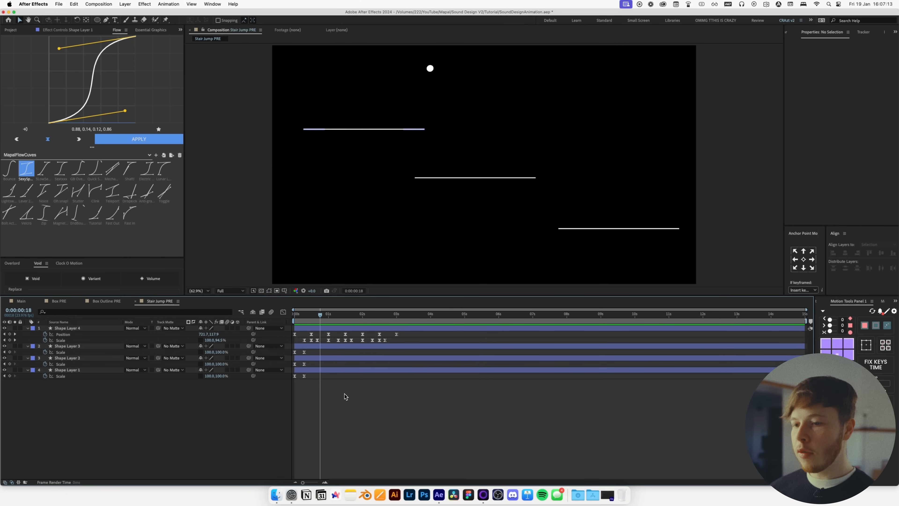
# Offset the second and third platform layers later in time so their scale-in animations are staggered
pyautogui.moveTo(302, 312); pyautogui.dragTo(338, 362)
pyautogui.click(305, 344)
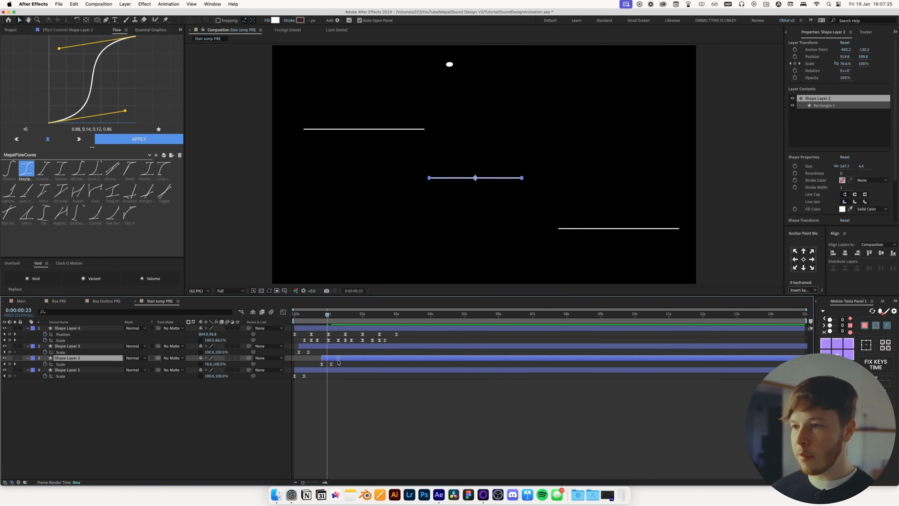
pyautogui.moveTo(327, 315); pyautogui.dragTo(365, 318)
pyautogui.moveTo(338, 369); pyautogui.dragTo(407, 368)
pyautogui.press('super+z')
pyautogui.press('super+z')
pyautogui.press('shift+super+z')
pyautogui.moveTo(314, 371); pyautogui.dragTo(359, 349)
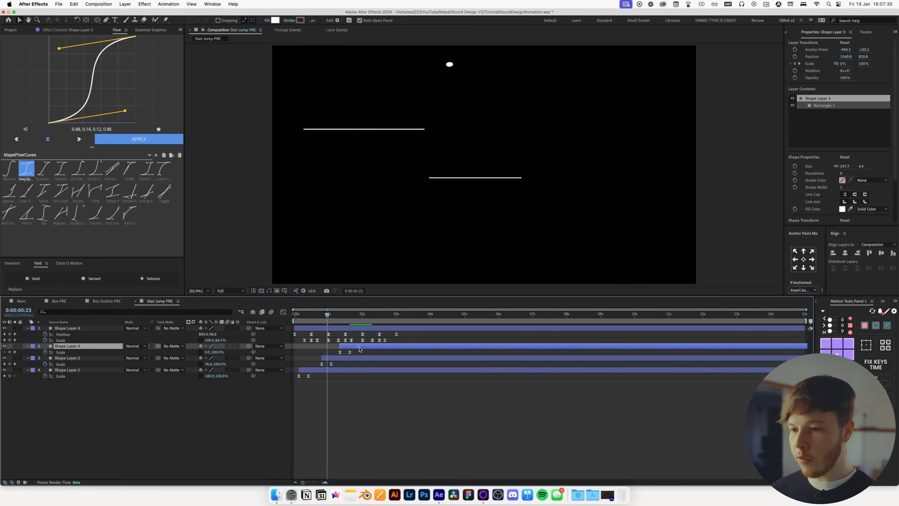
# Shift the third platform layer slightly later and preview the staggered platform build
pyautogui.press('space')
pyautogui.moveTo(287, 332); pyautogui.dragTo(363, 346)
pyautogui.moveTo(330, 315); pyautogui.dragTo(235, 328)
pyautogui.press('space')
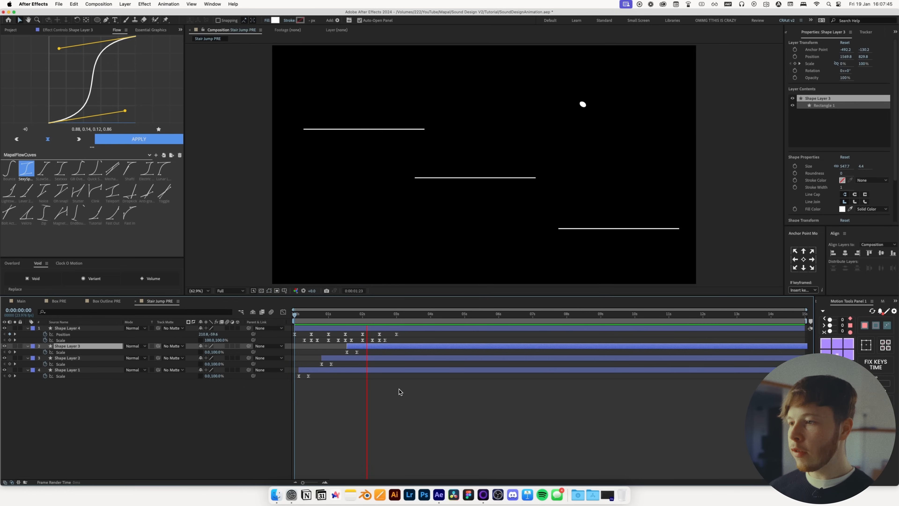
pyautogui.press('space')
# Add Position keyframes to the three platforms at 2:15, slide them horizontally and apply the Flow easing
pyautogui.keyDown('shift'); pyautogui.click(338, 372); pyautogui.keyUp('shift')
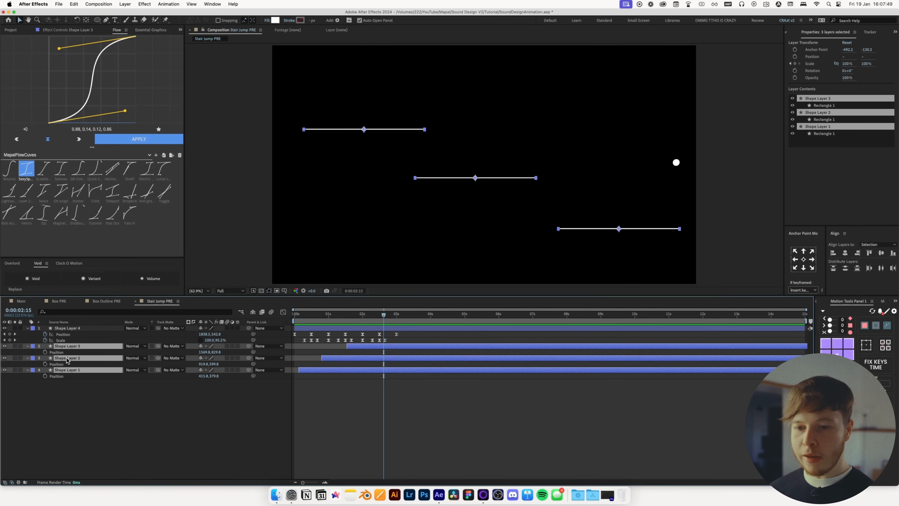
pyautogui.hotkey('alt', 'shift', 'p')
pyautogui.moveTo(368, 316); pyautogui.dragTo(367, 320)
pyautogui.moveTo(220, 353); pyautogui.dragTo(258, 353)
pyautogui.click(139, 141)
# Stagger each platform's position keyframes in time and preview the exit animation from the start
pyautogui.moveTo(399, 392); pyautogui.dragTo(299, 381)
pyautogui.moveTo(395, 367); pyautogui.dragTo(322, 365)
pyautogui.moveTo(394, 354); pyautogui.dragTo(348, 361)
pyautogui.click(346, 404)
pyautogui.moveTo(365, 315); pyautogui.dragTo(293, 315)
pyautogui.press('space')
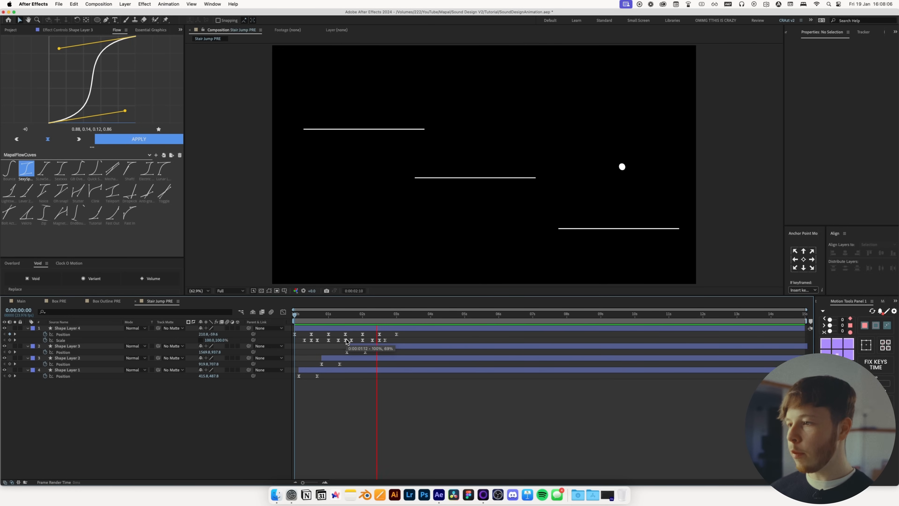
pyautogui.press('space')
# Open the Main composition, place the Stair Jump PRE composition as the top layer, and preview
pyautogui.click(21, 301)
pyautogui.moveTo(325, 315); pyautogui.dragTo(293, 316)
pyautogui.press('space')
pyautogui.click(7, 30)
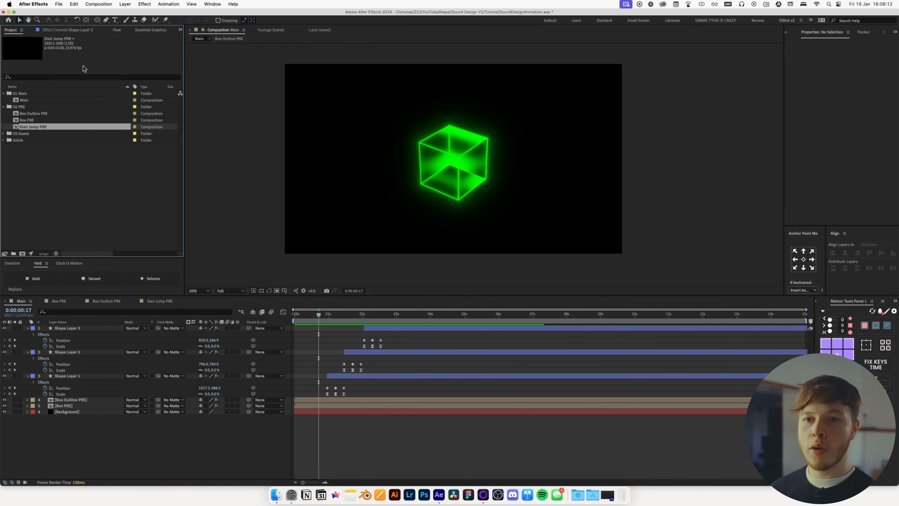
pyautogui.moveTo(27, 129); pyautogui.dragTo(71, 336)
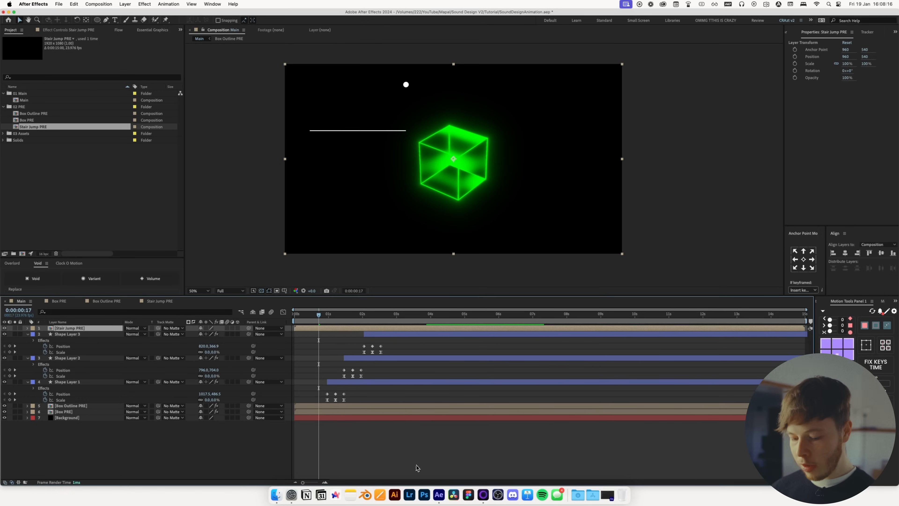
pyautogui.click(419, 457)
pyautogui.press('u')
pyautogui.moveTo(319, 315); pyautogui.dragTo(294, 316)
pyautogui.press('space')
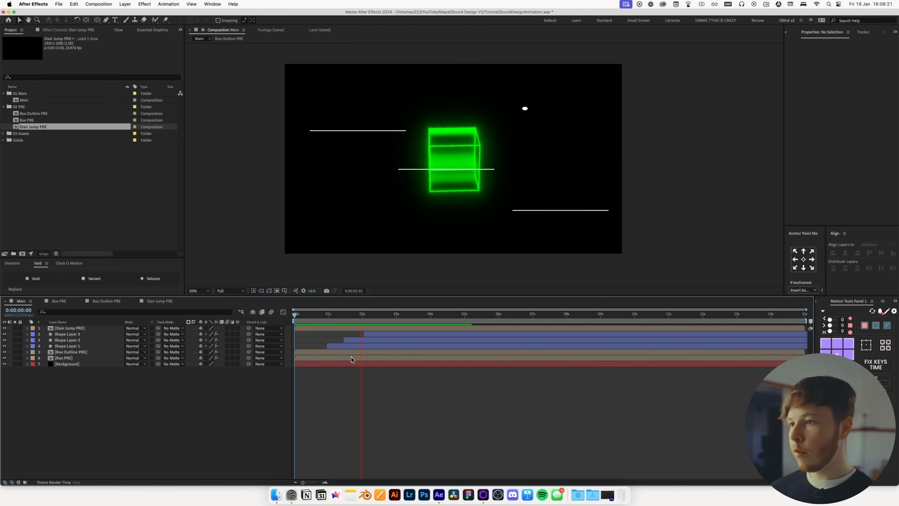
pyautogui.press('space')
pyautogui.moveTo(388, 316); pyautogui.dragTo(392, 315)
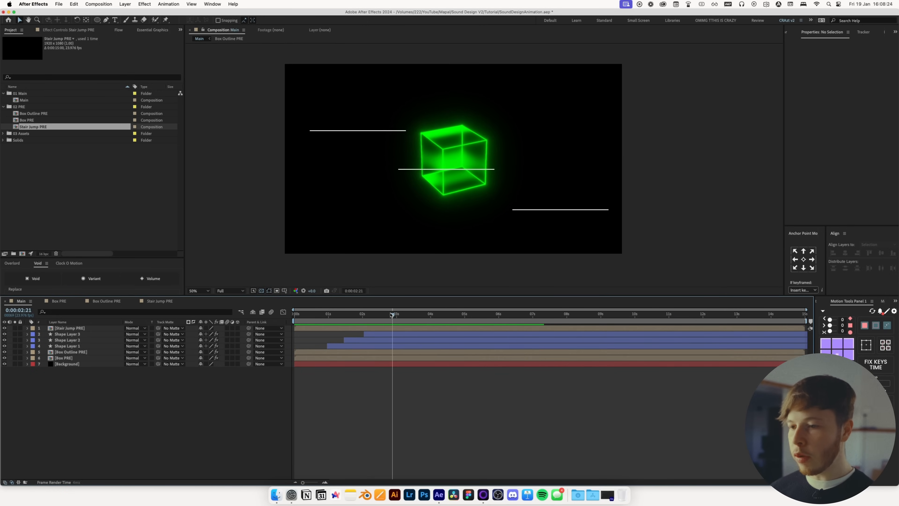
# Split the Stair Jump PRE layer at 2:21 and move the cube and shape layers to start there
pyautogui.click(376, 328)
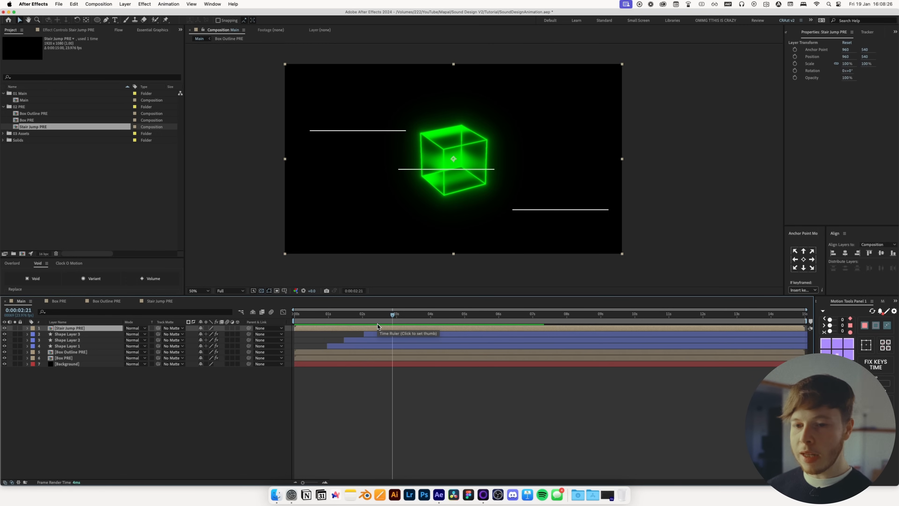
pyautogui.press('super+shift+d')
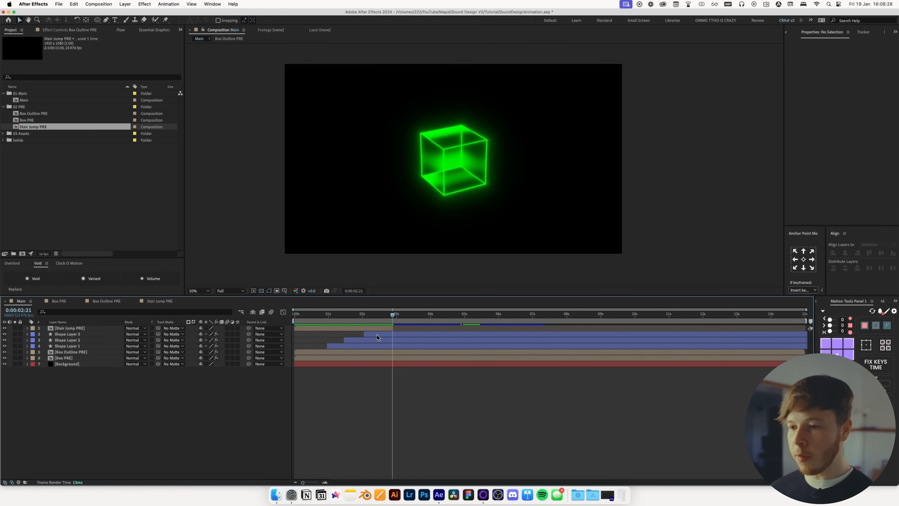
pyautogui.click(376, 334)
pyautogui.keyDown('shift'); pyautogui.click(75, 358); pyautogui.keyUp('shift')
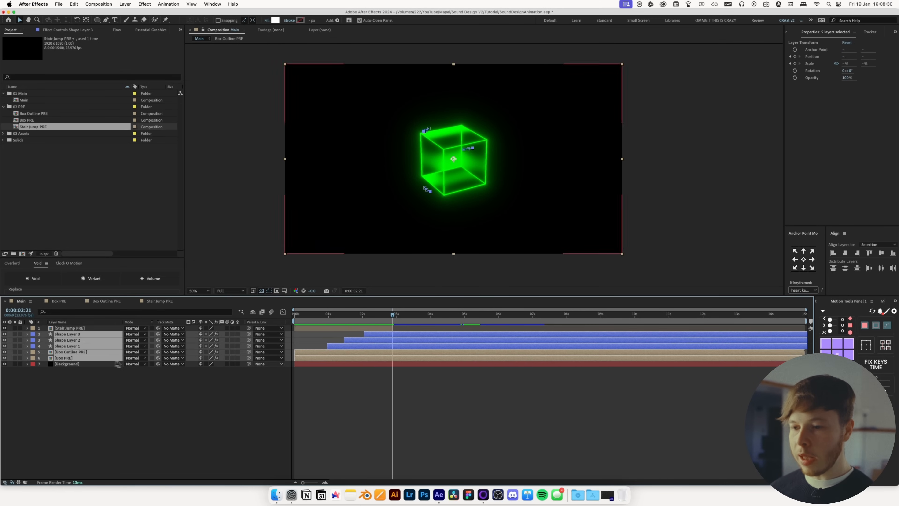
pyautogui.moveTo(350, 359); pyautogui.dragTo(450, 351)
pyautogui.click(444, 384)
pyautogui.moveTo(393, 314); pyautogui.dragTo(303, 319)
pyautogui.moveTo(302, 364); pyautogui.dragTo(398, 367)
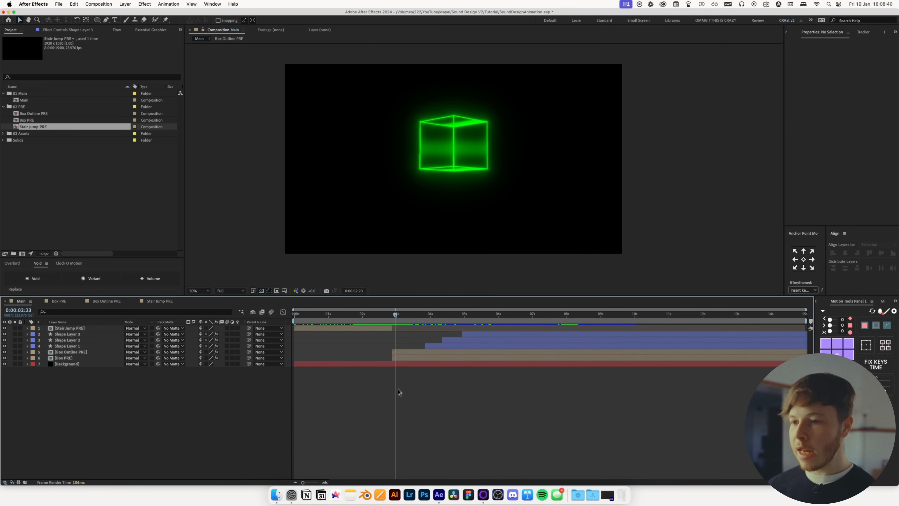
# Draw a small circle, centre its anchor point, align it to the composition centre and place it beneath the Stair Jump PRE layer
pyautogui.click(98, 19)
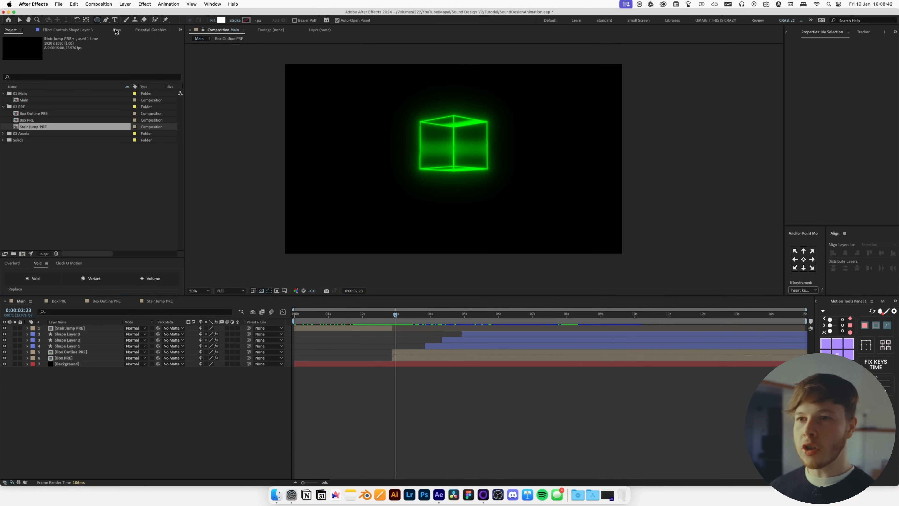
pyautogui.moveTo(448, 93); pyautogui.dragTo(451, 95)
pyautogui.press('super+alt+Home')
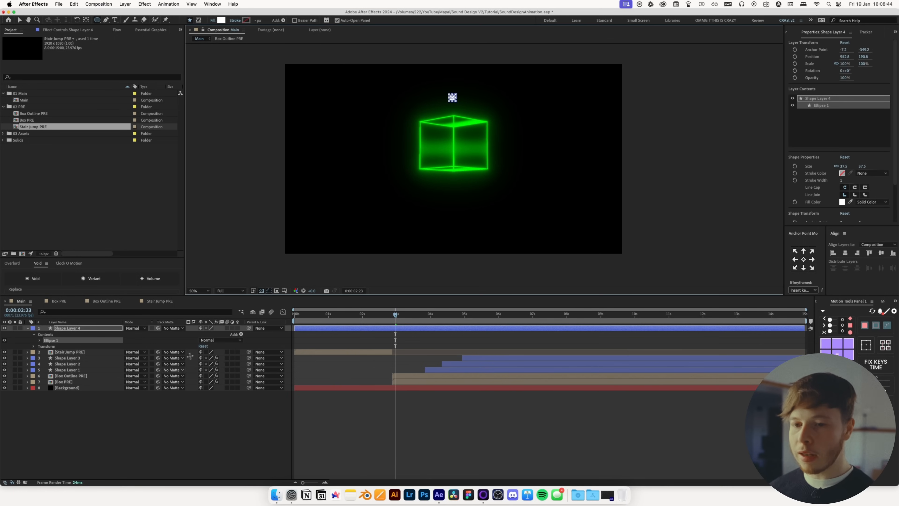
pyautogui.press('v')
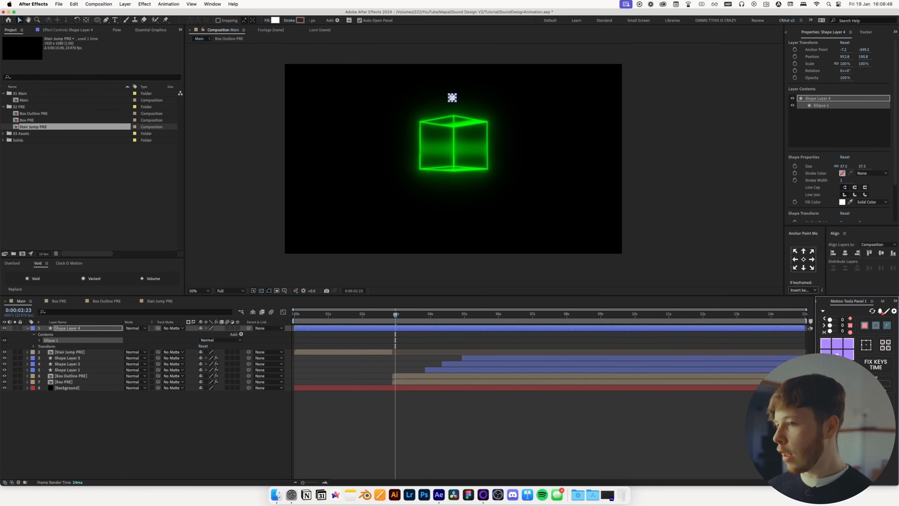
pyautogui.click(845, 252)
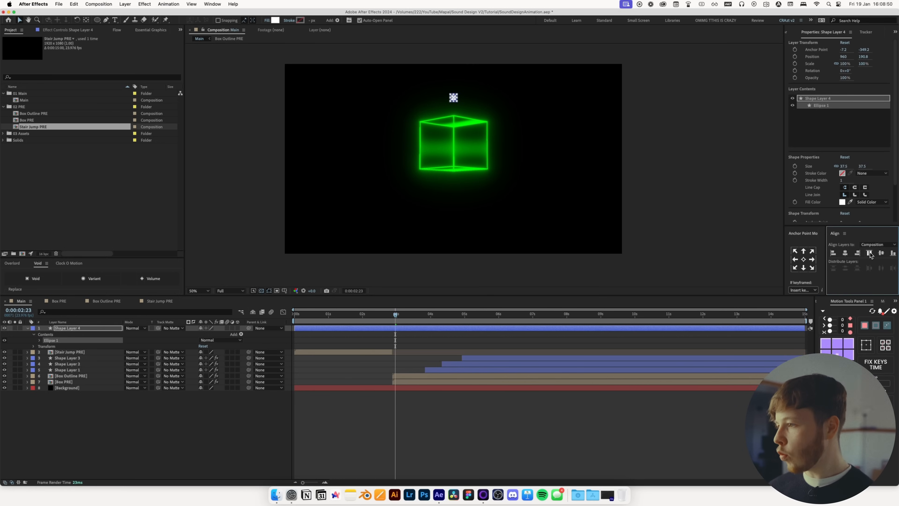
pyautogui.press('p')
pyautogui.press('.')
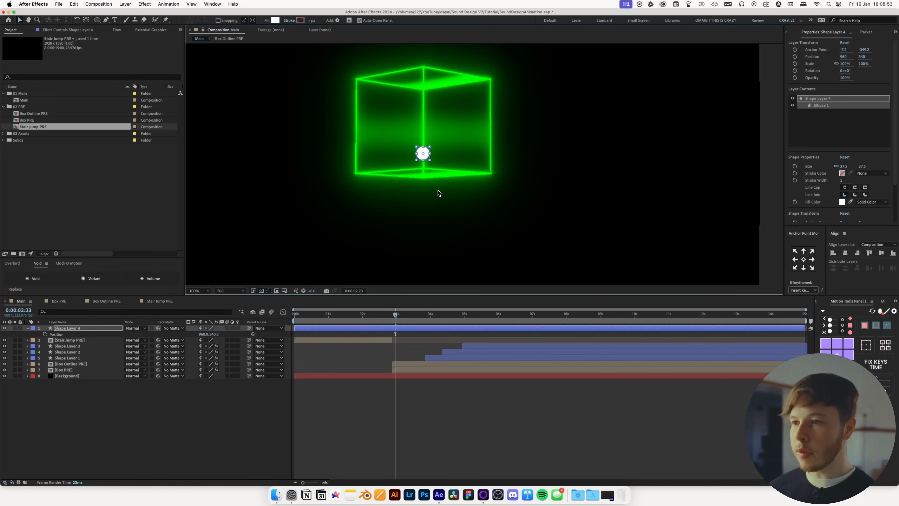
pyautogui.moveTo(84, 335); pyautogui.dragTo(89, 346)
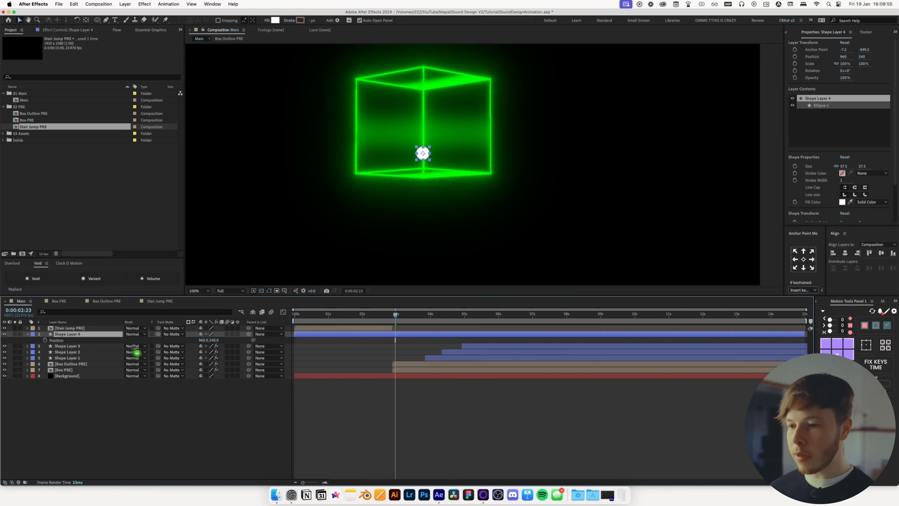
# Keyframe the circle's Position at 3:11 near the cube centre and at 2:21 at about 792, 349
pyautogui.moveTo(396, 314); pyautogui.dragTo(413, 326)
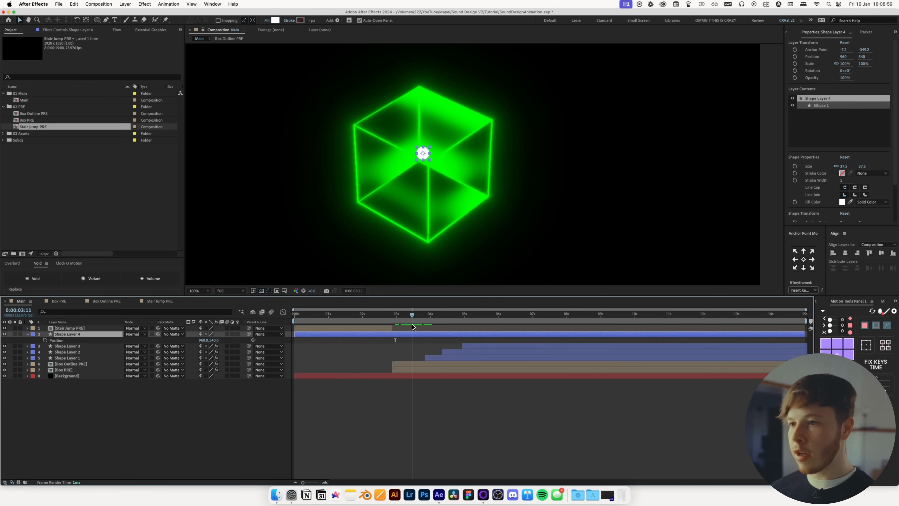
pyautogui.moveTo(425, 155); pyautogui.dragTo(429, 141)
pyautogui.click(45, 340)
pyautogui.press(',')
pyautogui.moveTo(408, 316); pyautogui.dragTo(392, 325)
pyautogui.press('.')
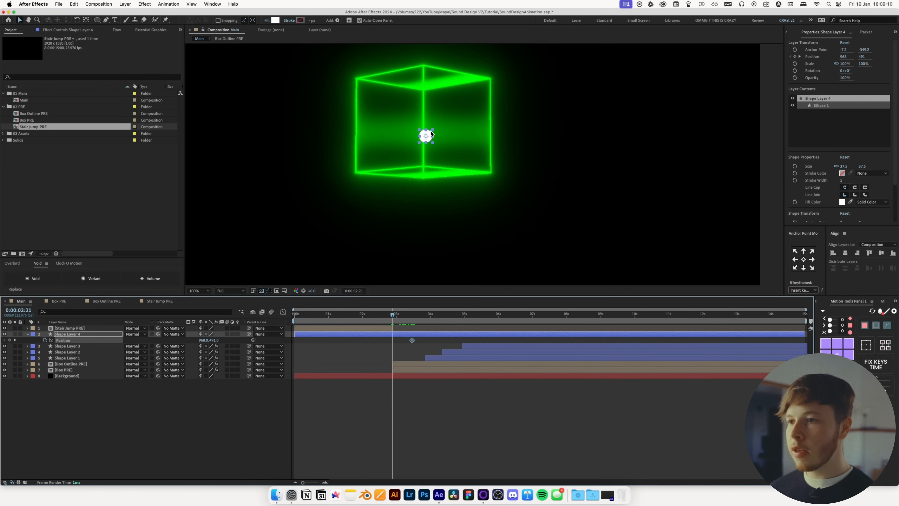
pyautogui.moveTo(430, 134); pyautogui.dragTo(368, 85)
pyautogui.press(',')
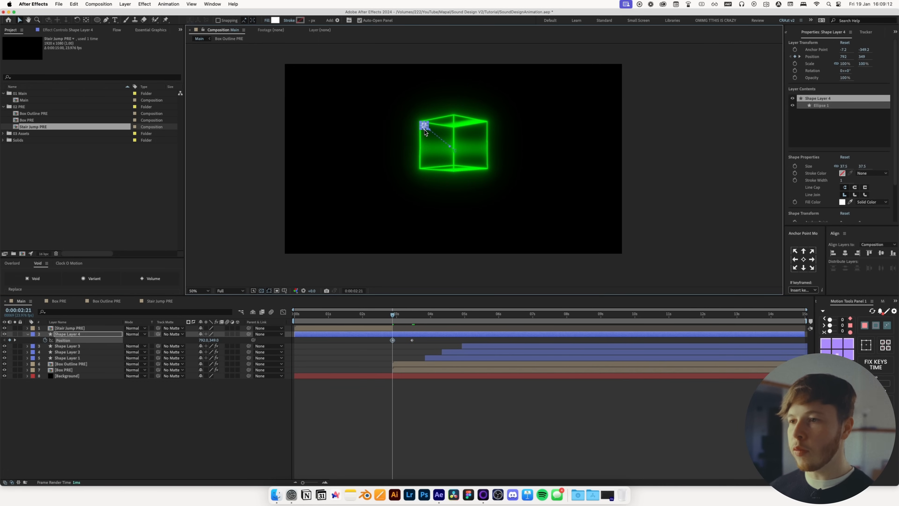
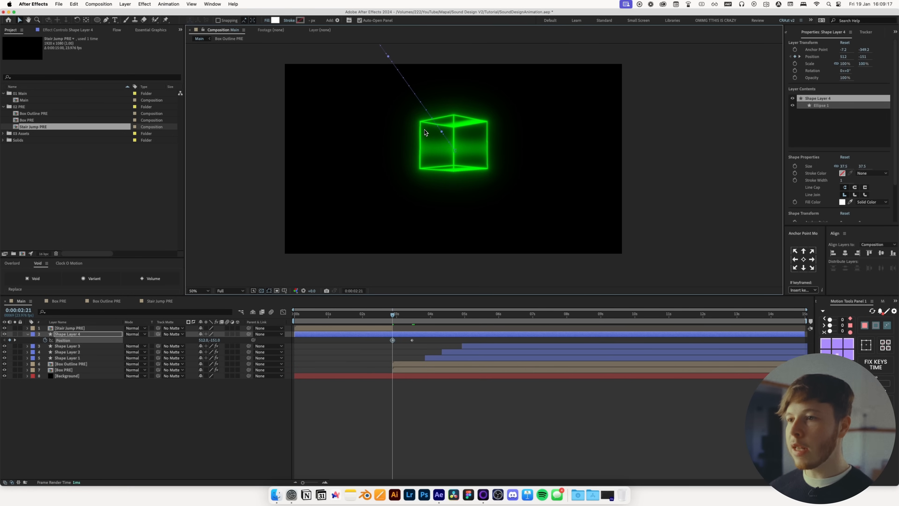
# At 4:01, move the circle off the top right of the frame to about 1399, -222, adding a Position keyframe
pyautogui.moveTo(425, 132); pyautogui.dragTo(421, 168)
pyautogui.click(416, 321)
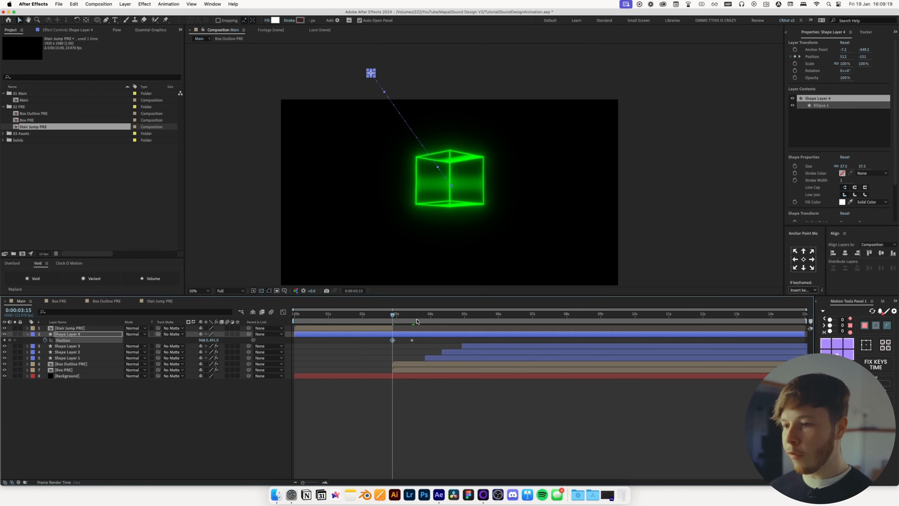
pyautogui.moveTo(416, 321); pyautogui.dragTo(433, 323)
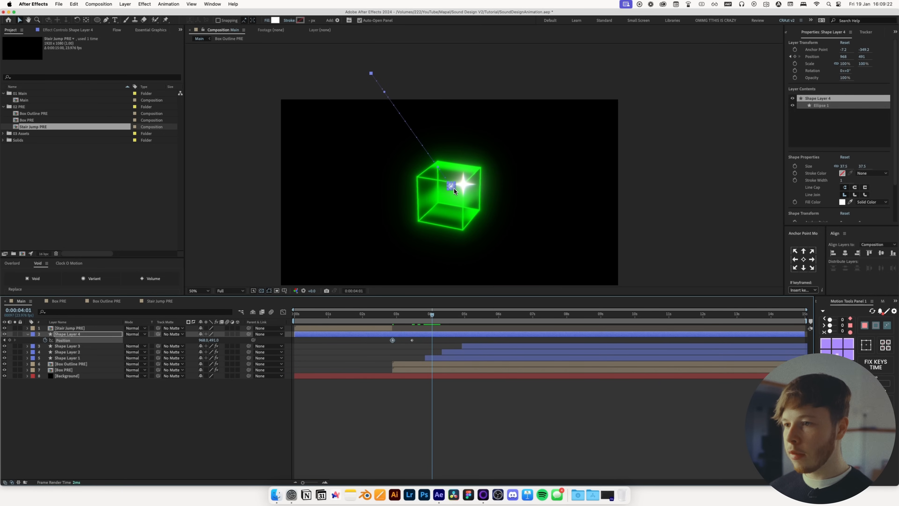
pyautogui.press('.')
pyautogui.moveTo(422, 211); pyautogui.dragTo(522, 40)
pyautogui.moveTo(429, 199); pyautogui.dragTo(451, 197)
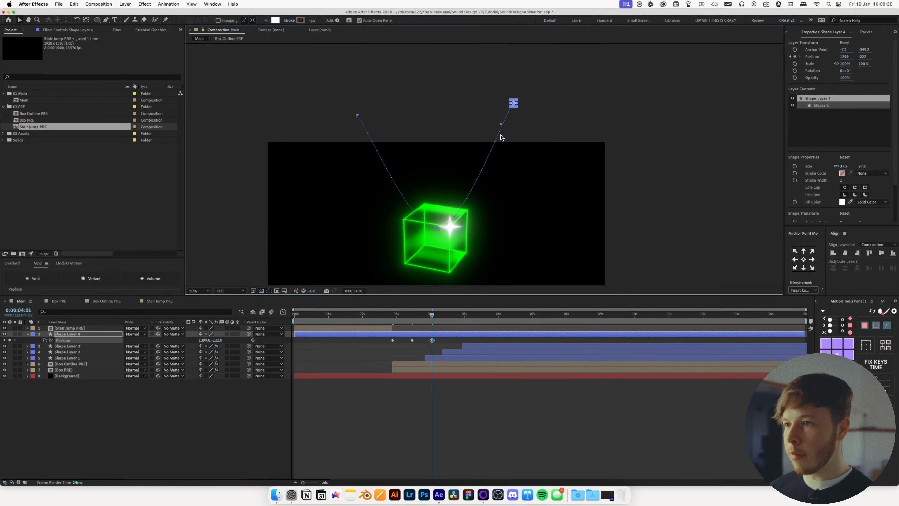
# Reshape the motion path's Bezier handles so the circle arcs up into the cube and out again
pyautogui.click(438, 229)
pyautogui.moveTo(465, 228); pyautogui.dragTo(451, 230)
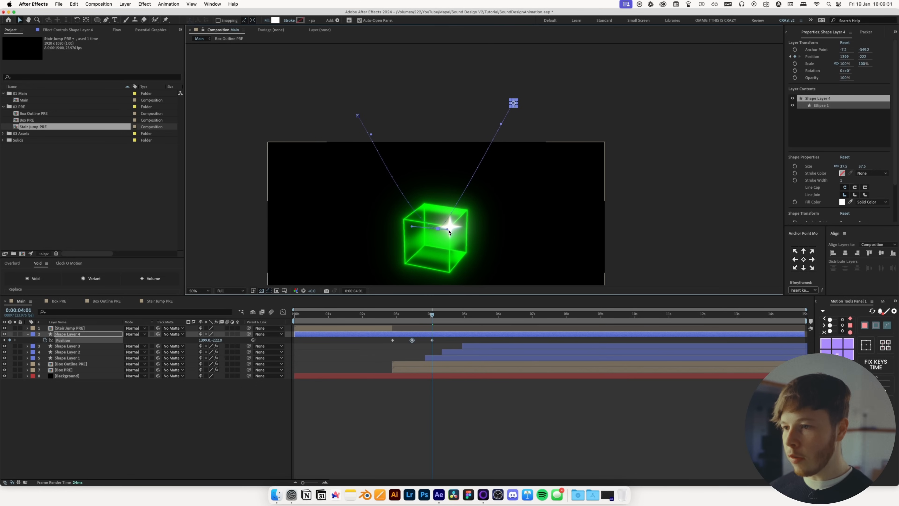
pyautogui.moveTo(417, 227); pyautogui.dragTo(432, 229)
pyautogui.moveTo(357, 116); pyautogui.dragTo(421, 111)
pyautogui.moveTo(501, 123); pyautogui.dragTo(439, 112)
# Select the circle's three Position keyframes and ease them in the speed graph
pyautogui.moveTo(444, 347); pyautogui.dragTo(367, 335)
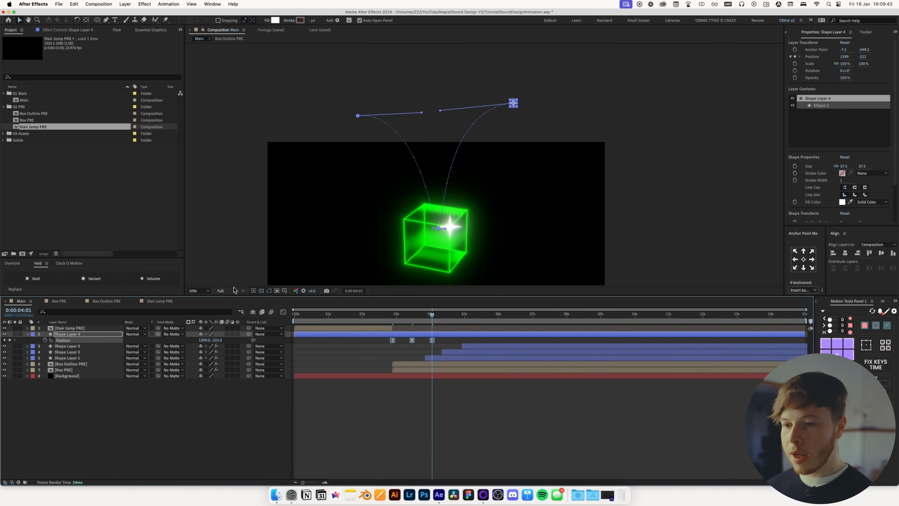
pyautogui.click(283, 312)
pyautogui.moveTo(413, 313)
pyautogui.mouseDown()
pyautogui.moveTo(385, 313)
pyautogui.moveTo(401, 314)
pyautogui.mouseUp()
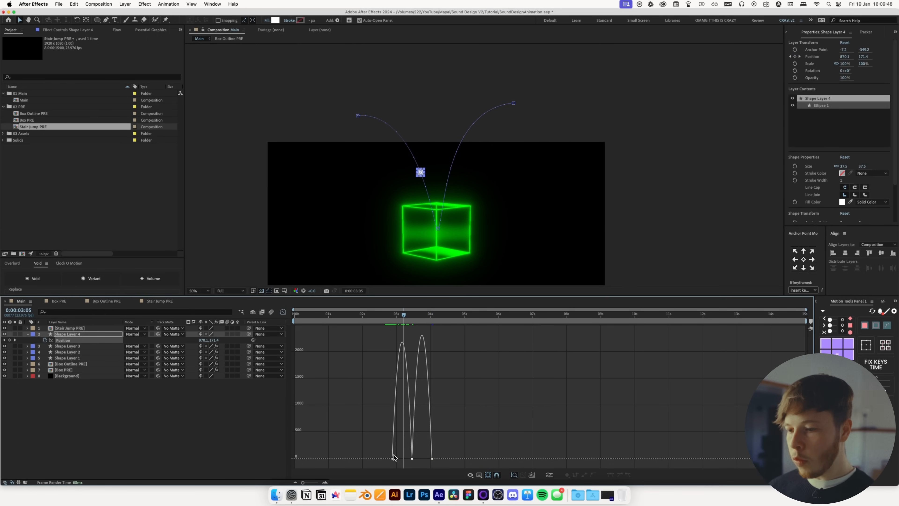
pyautogui.moveTo(400, 454); pyautogui.dragTo(423, 458)
pyautogui.click(462, 413)
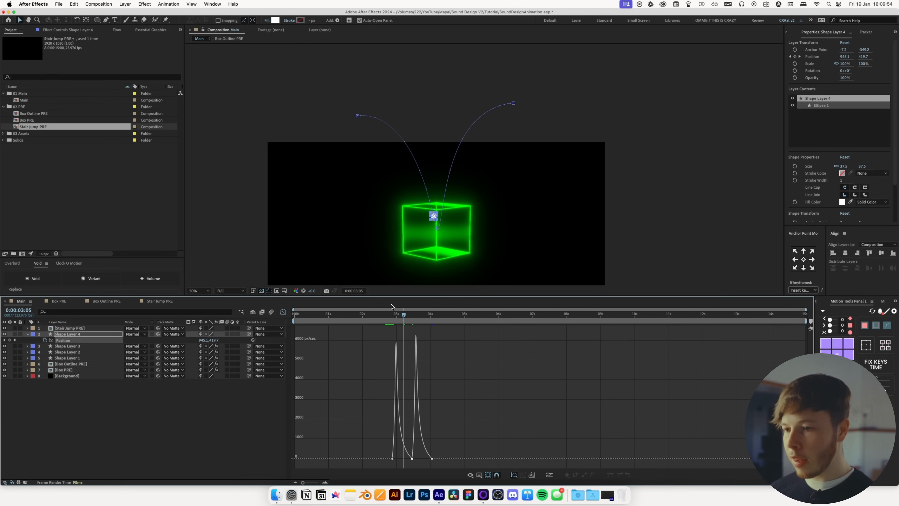
# Preview the circle's jump through the cube and close the graph editor
pyautogui.moveTo(392, 313); pyautogui.dragTo(376, 319)
pyautogui.press('space')
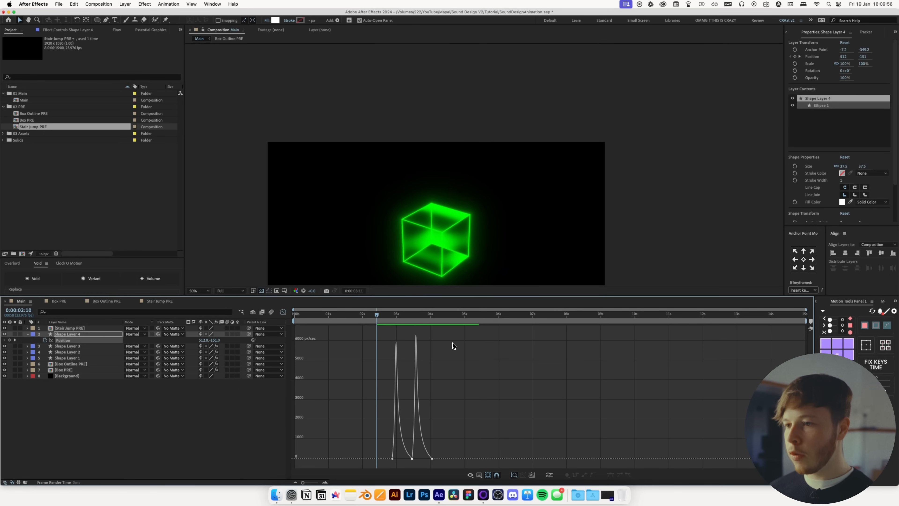
pyautogui.press('space')
pyautogui.click(412, 458)
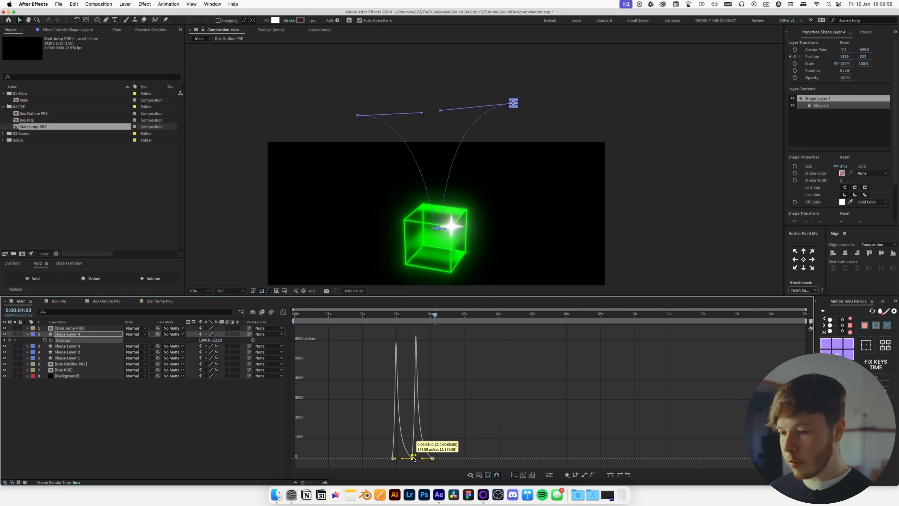
pyautogui.hotkey('shift', 'F3')
# Move the circle's Position keyframes closer together, previewing the transition after each change
pyautogui.moveTo(435, 314); pyautogui.dragTo(408, 336)
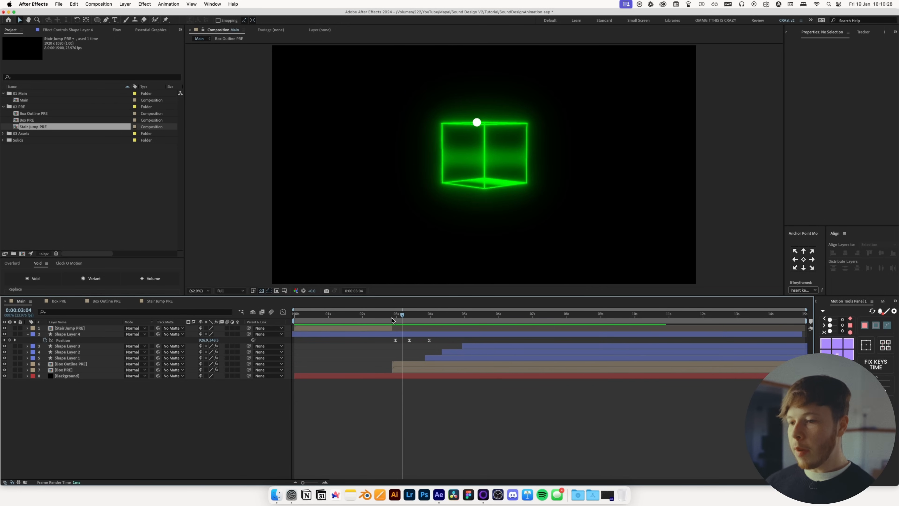
pyautogui.moveTo(392, 318)
pyautogui.mouseDown()
pyautogui.moveTo(411, 324)
pyautogui.moveTo(397, 324)
pyautogui.moveTo(414, 342)
pyautogui.moveTo(386, 321)
pyautogui.mouseUp()
pyautogui.press('space')
pyautogui.press('space')
pyautogui.click(417, 343)
pyautogui.press('space')
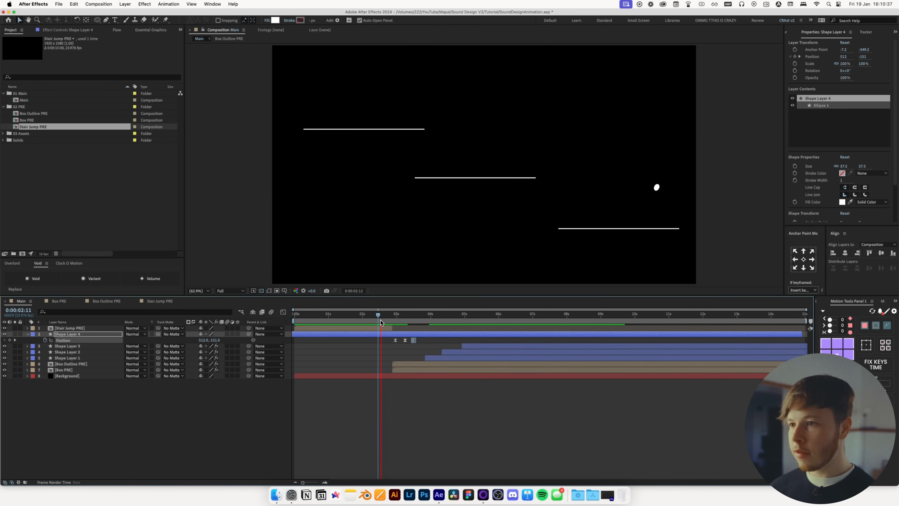
pyautogui.press('space')
pyautogui.moveTo(420, 344); pyautogui.dragTo(386, 321)
pyautogui.press('space')
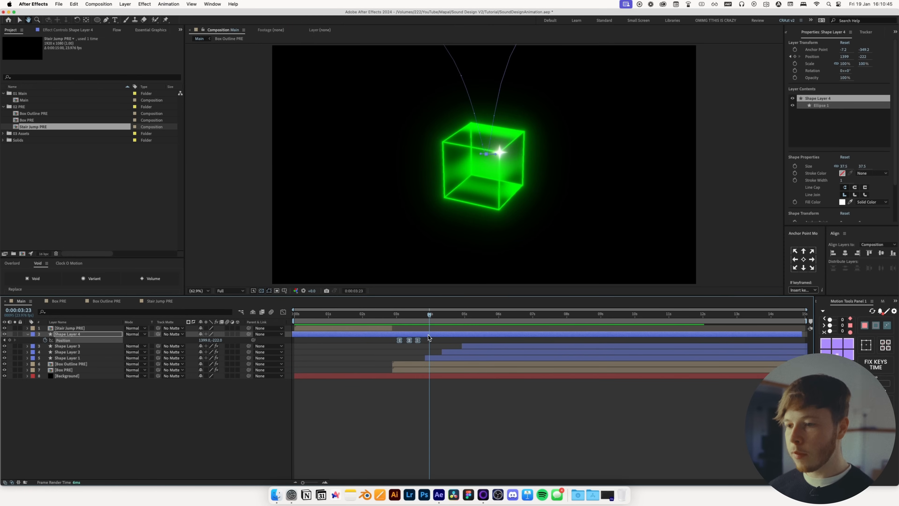
# Set the work area to end at 6:01
pyautogui.click(395, 408)
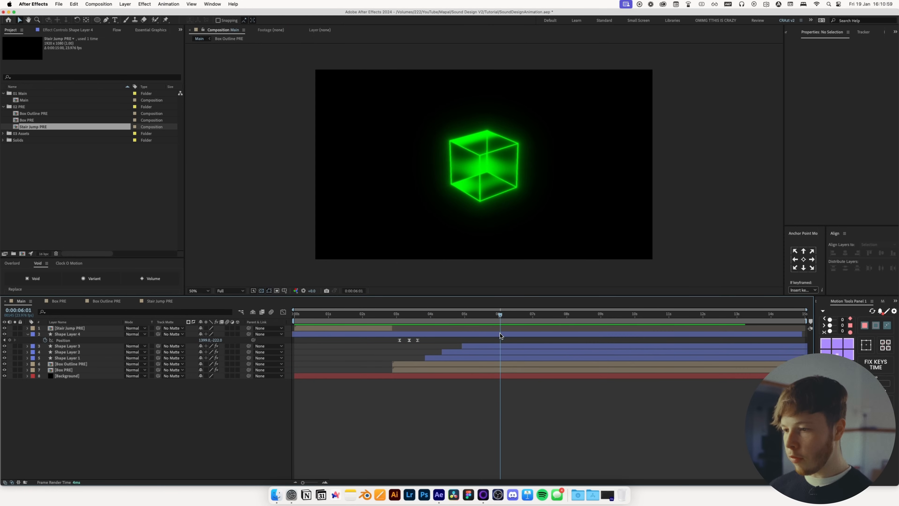
pyautogui.press('n')
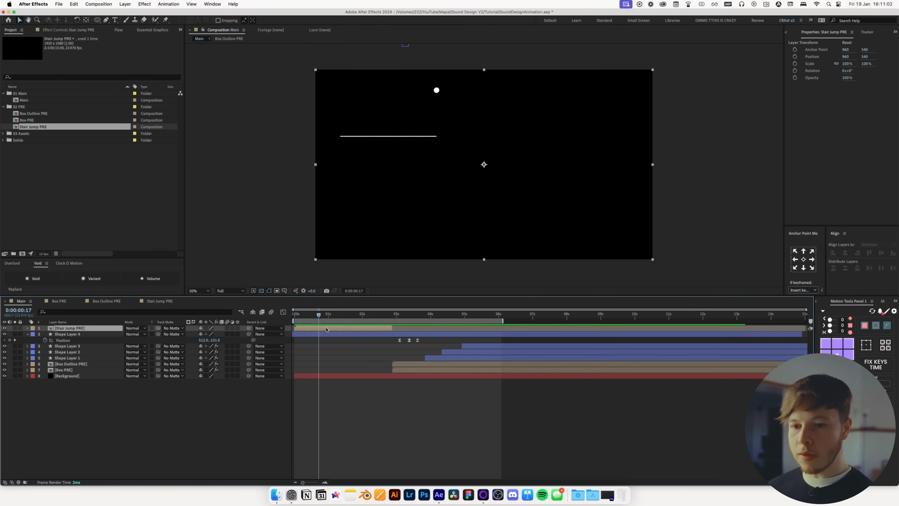
# Copy the Deep Glow effect from the sparkle star layer, Shape Layer 1, in the Main composition
pyautogui.click(406, 315)
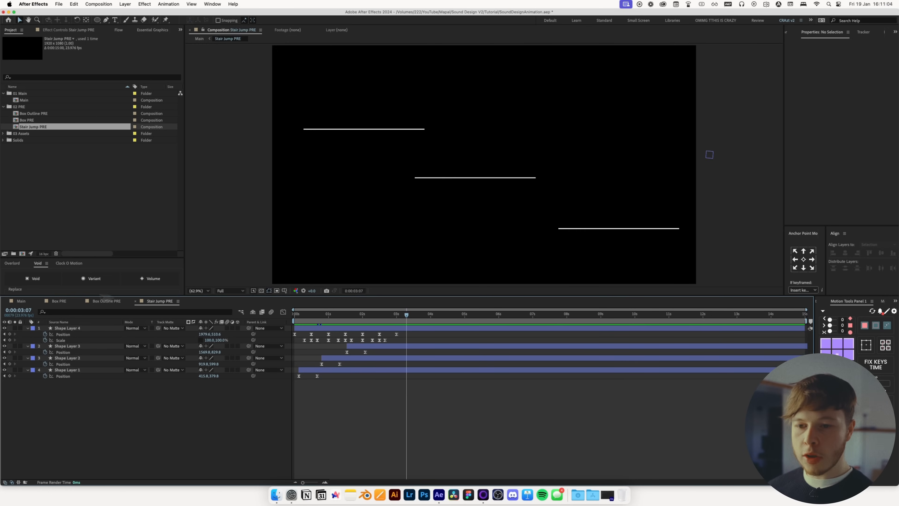
pyautogui.click(22, 301)
pyautogui.click(442, 358)
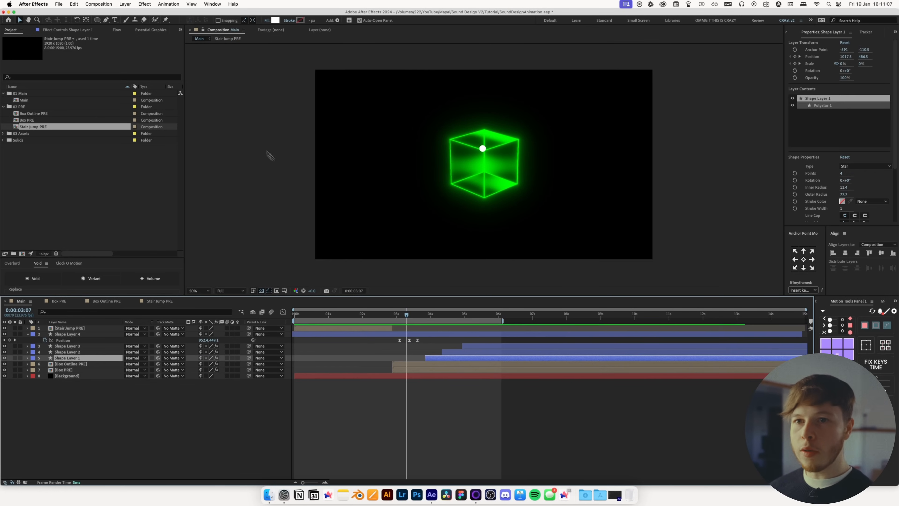
pyautogui.click(71, 31)
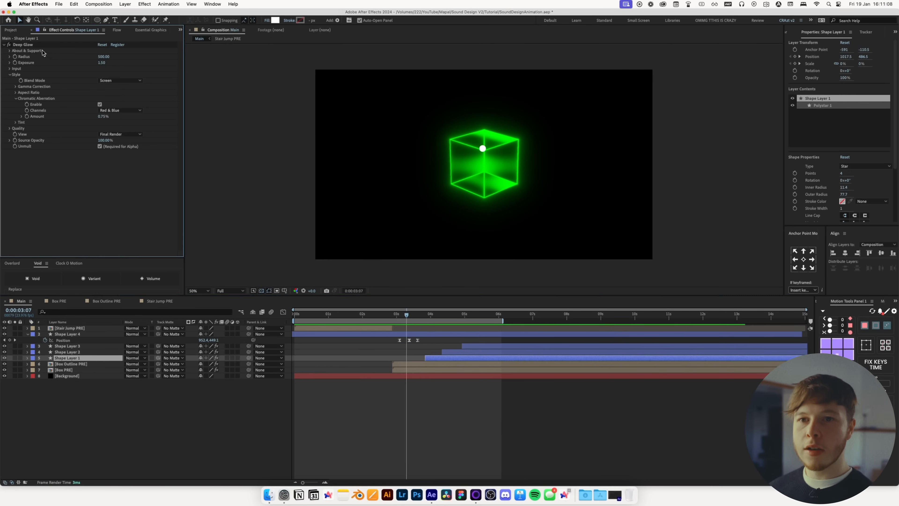
pyautogui.click(29, 45)
pyautogui.press('super+c')
# In Stair Jump PRE, paste Deep Glow onto the ball layer and the three stair shape layers
pyautogui.click(159, 301)
pyautogui.click(392, 330)
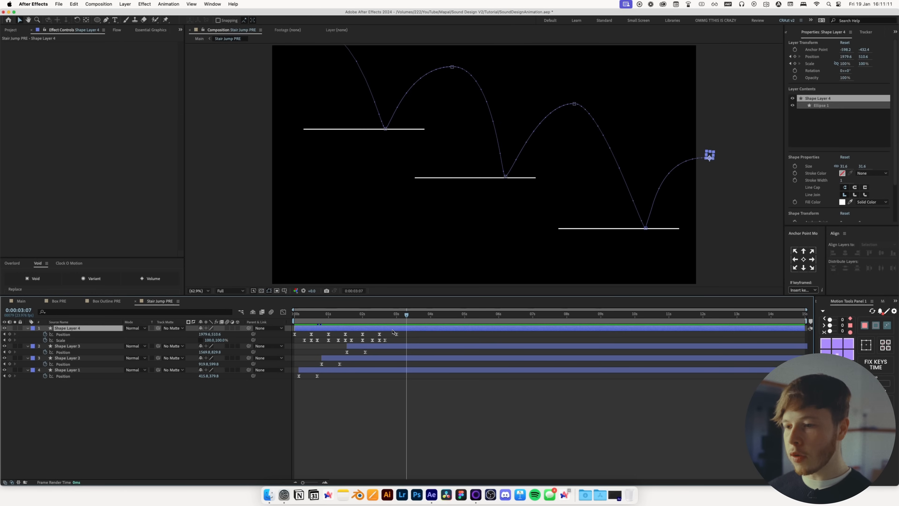
pyautogui.press('super+v')
pyautogui.moveTo(384, 316); pyautogui.dragTo(370, 320)
pyautogui.click(67, 351)
pyautogui.keyDown('shift'); pyautogui.click(67, 375); pyautogui.keyUp('shift')
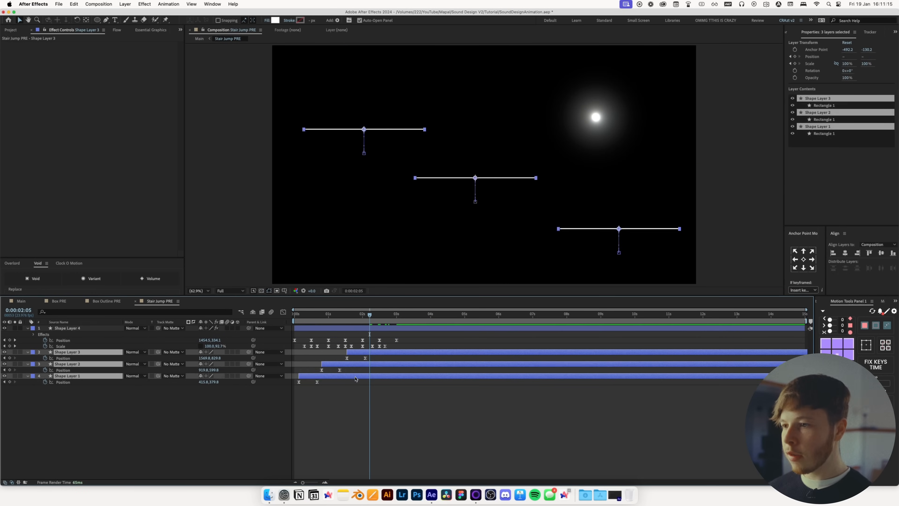
pyautogui.press('super+v')
# Change the top stair's fill colour to green
pyautogui.click(78, 389)
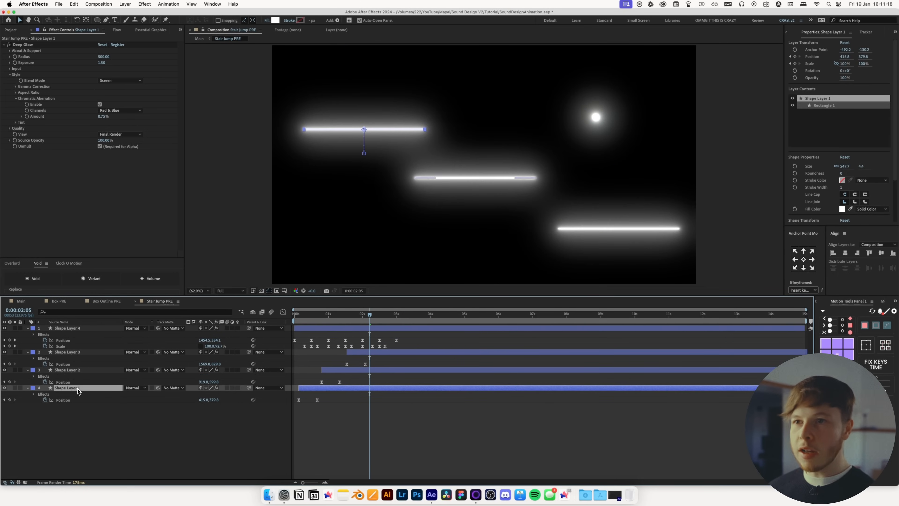
pyautogui.click(276, 20)
pyautogui.click(551, 373)
pyautogui.moveTo(524, 340); pyautogui.dragTo(538, 362)
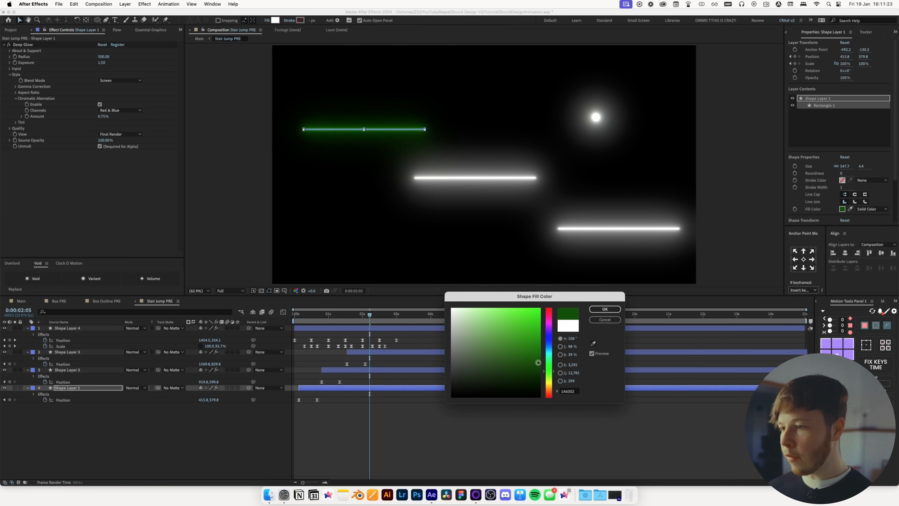
pyautogui.click(605, 309)
# Set the middle and bottom stairs' fill colours to the same green
pyautogui.click(64, 370)
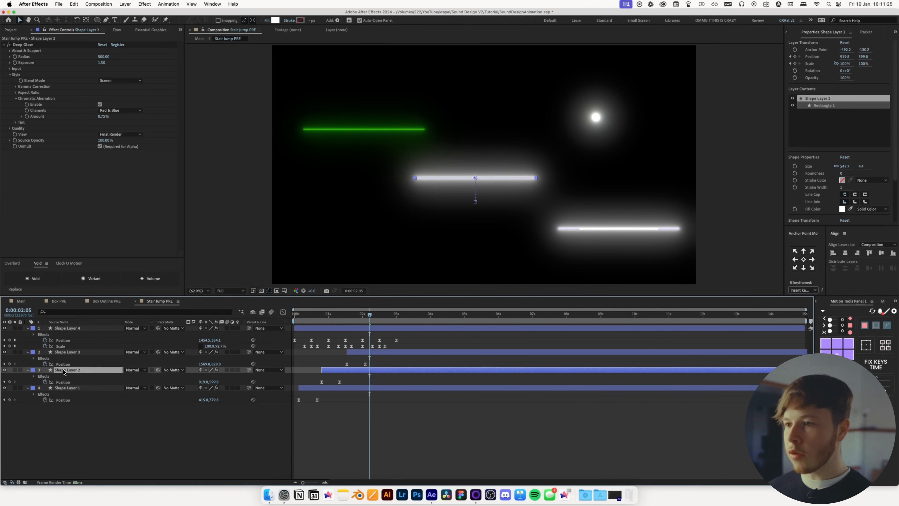
pyautogui.click(276, 22)
pyautogui.click(549, 367)
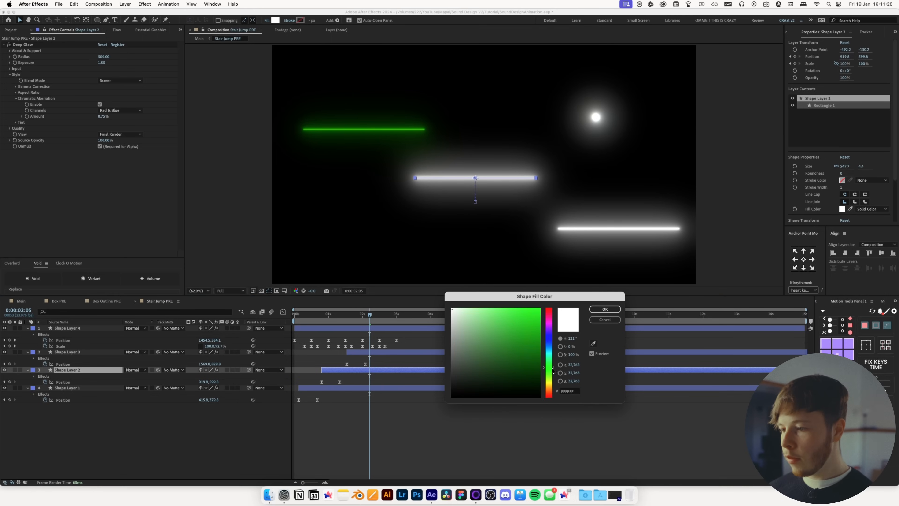
pyautogui.click(531, 341)
pyautogui.click(605, 309)
pyautogui.click(435, 351)
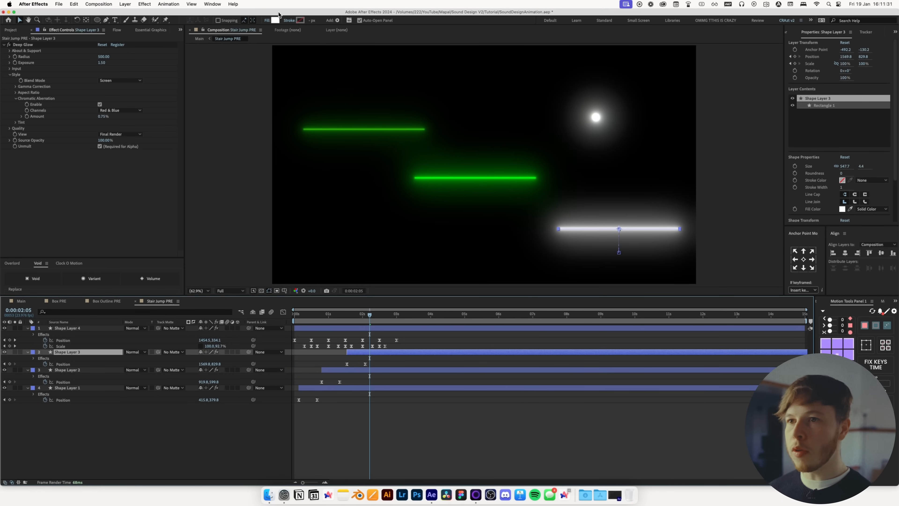
pyautogui.click(275, 20)
pyautogui.click(549, 368)
pyautogui.click(531, 342)
pyautogui.click(605, 310)
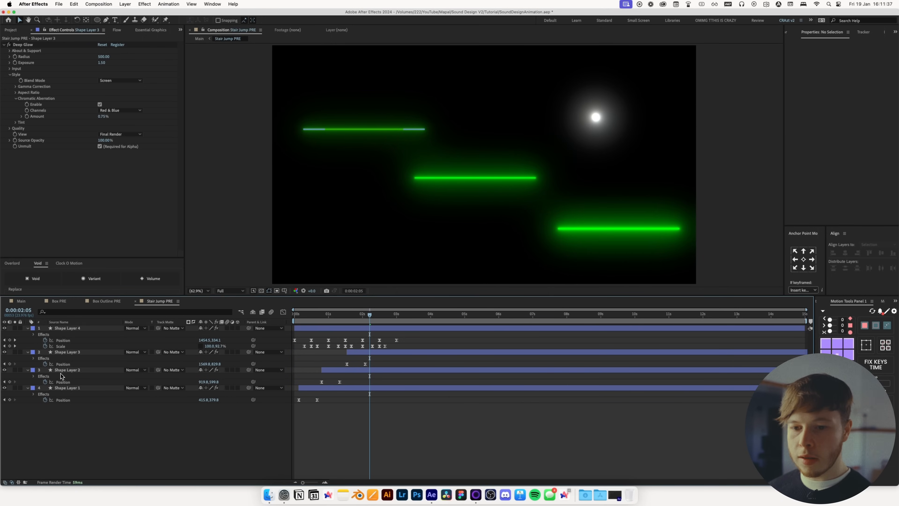
# Set Deep Glow Exposure to 0.5 on the top stair and 1 on the middle stair
pyautogui.click(66, 388)
pyautogui.keyDown('shift'); pyautogui.click(69, 352); pyautogui.keyUp('shift')
pyautogui.click(59, 312)
pyautogui.write('exp')
pyautogui.click(201, 423)
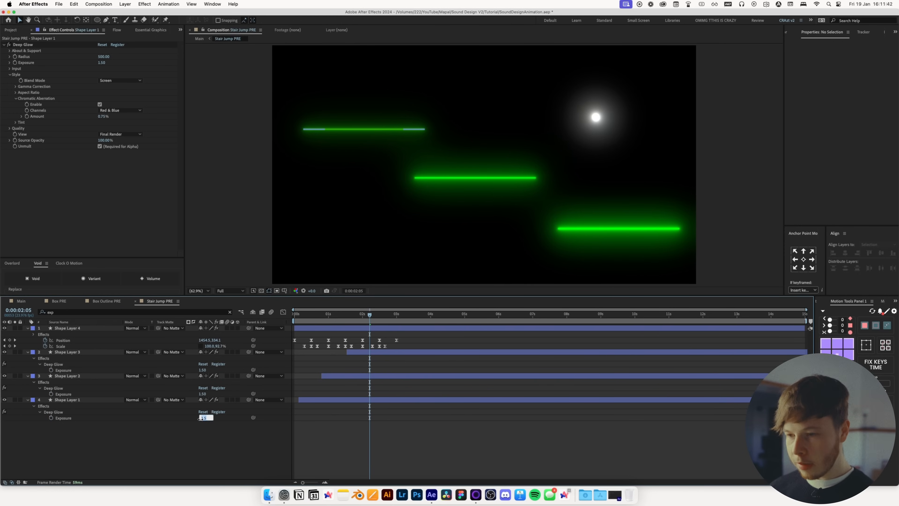
pyautogui.write('0.5')
pyautogui.press('Return')
pyautogui.write('1')
pyautogui.press('Return')
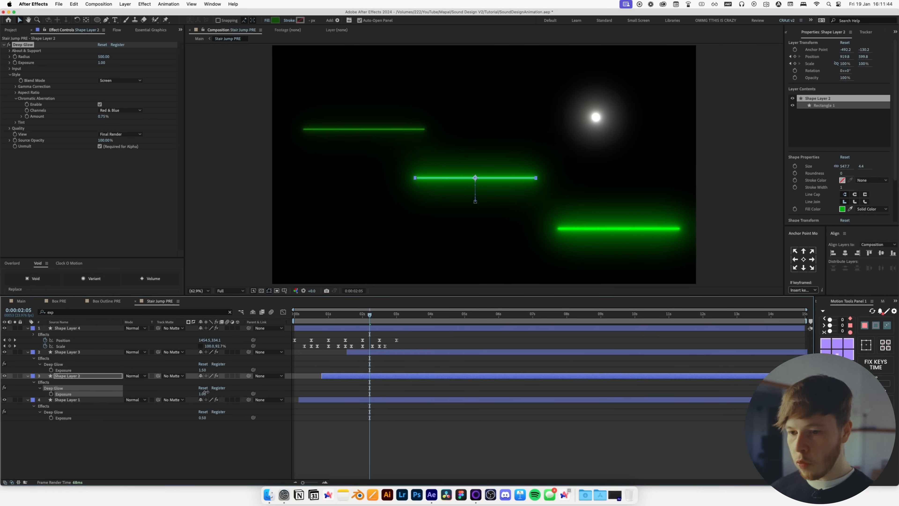
# Paste Deep Glow onto the circle layer in Main and preview the animation
pyautogui.click(428, 382)
pyautogui.press('Home')
pyautogui.press('space')
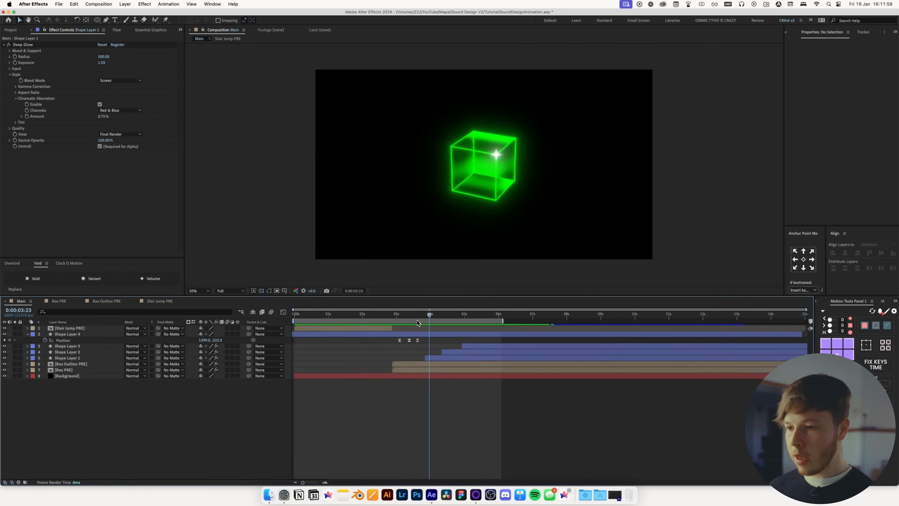
pyautogui.press('super+v')
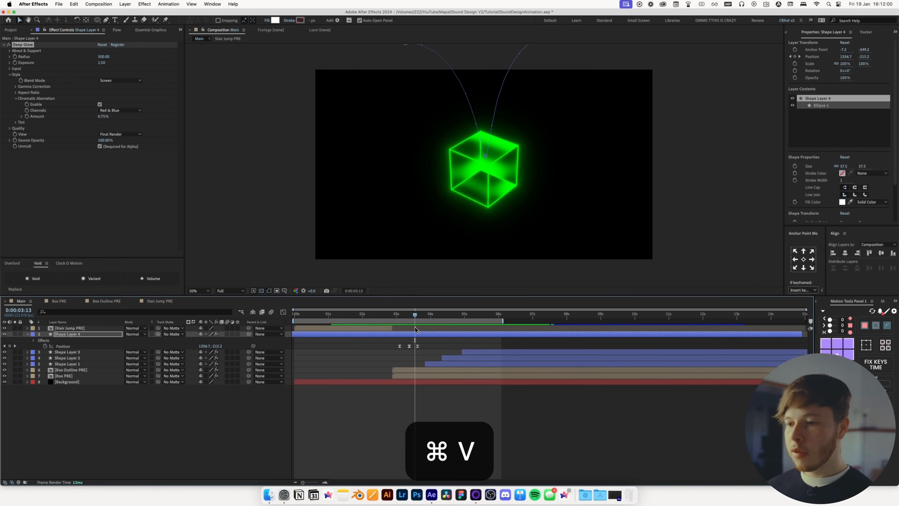
pyautogui.moveTo(410, 319)
pyautogui.mouseDown()
pyautogui.moveTo(399, 322)
pyautogui.moveTo(420, 319)
pyautogui.mouseUp()
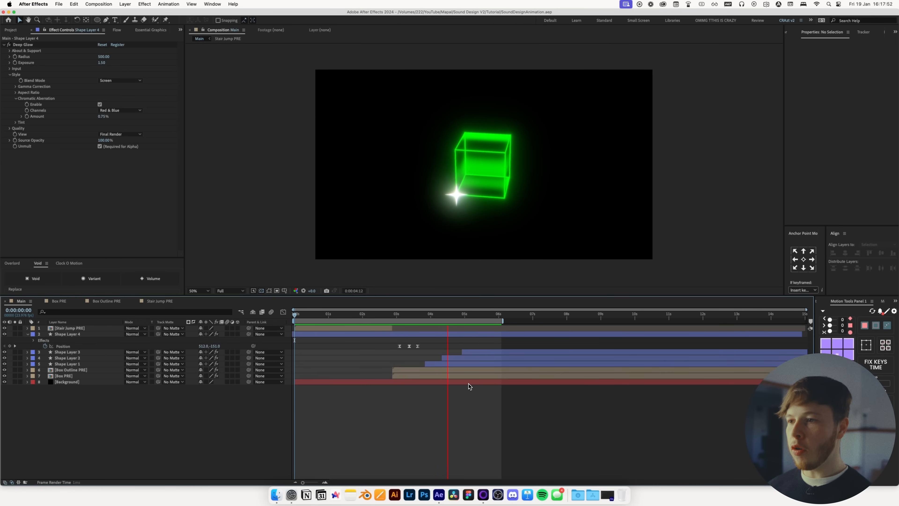
pyautogui.press('space')
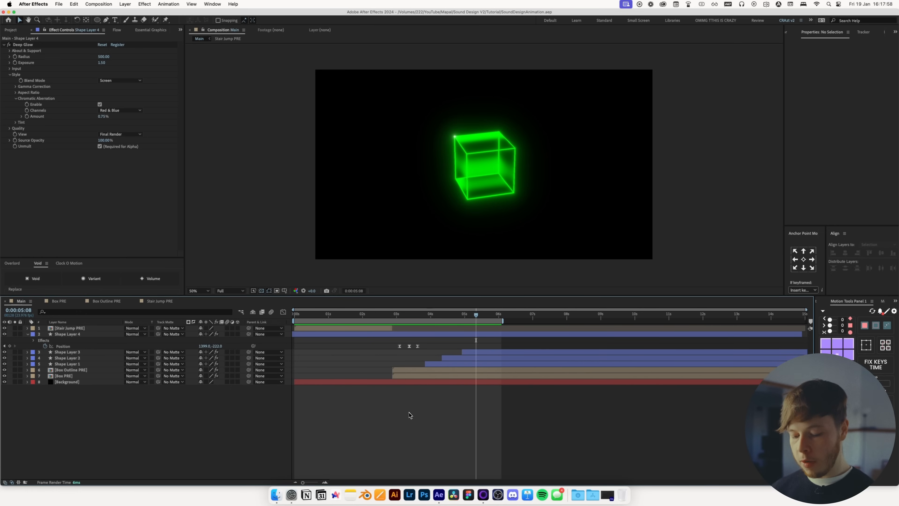
# Add an adjustment layer with a Posterize Time effect set to a frame rate of 12
pyautogui.press('super+alt+y')
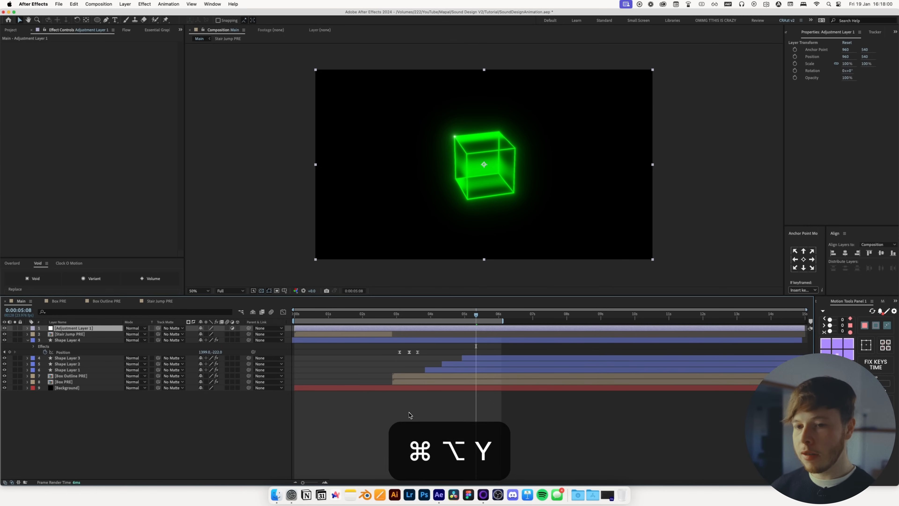
pyautogui.hotkey('ctrl', 'space')
pyautogui.write('pos')
pyautogui.press('Return')
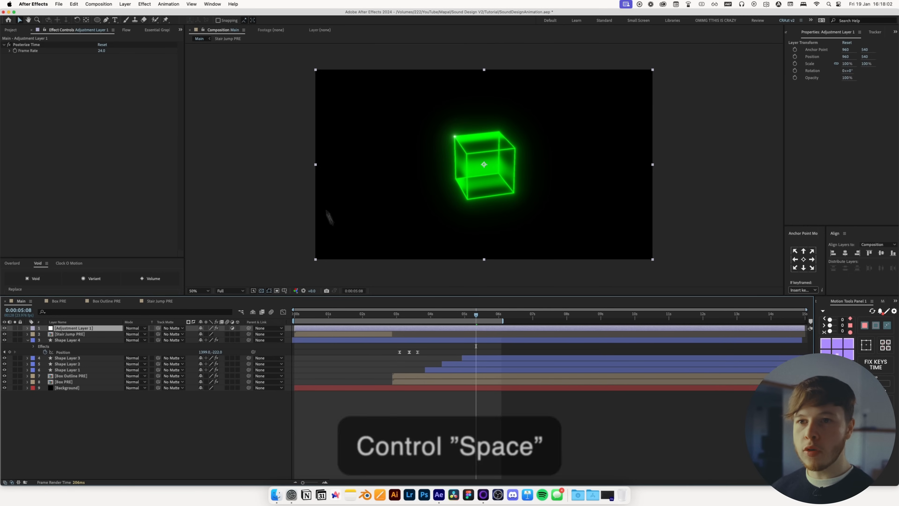
pyautogui.click(101, 51)
pyautogui.write('12')
pyautogui.press('Return')
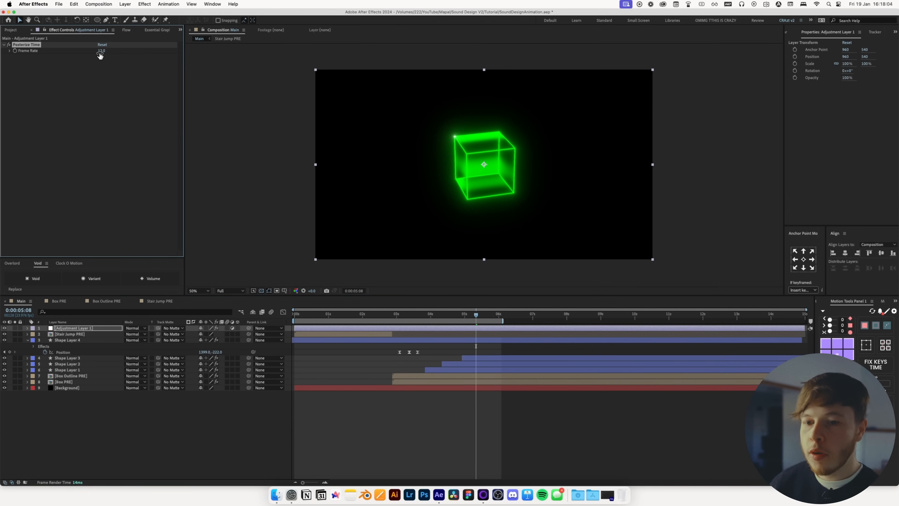
# Rename the adjustment layer to "Adj - Posterize Time"
pyautogui.press('super+shift+y')
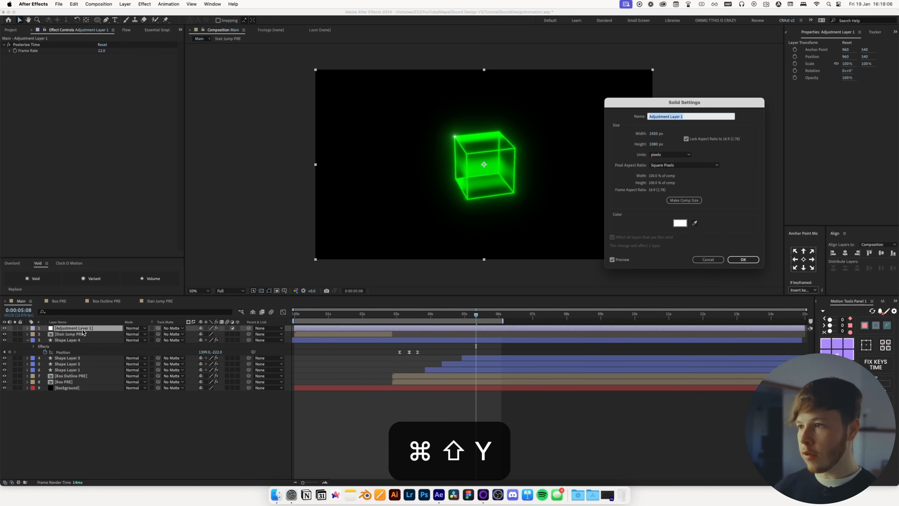
pyautogui.write('Adj - Po')
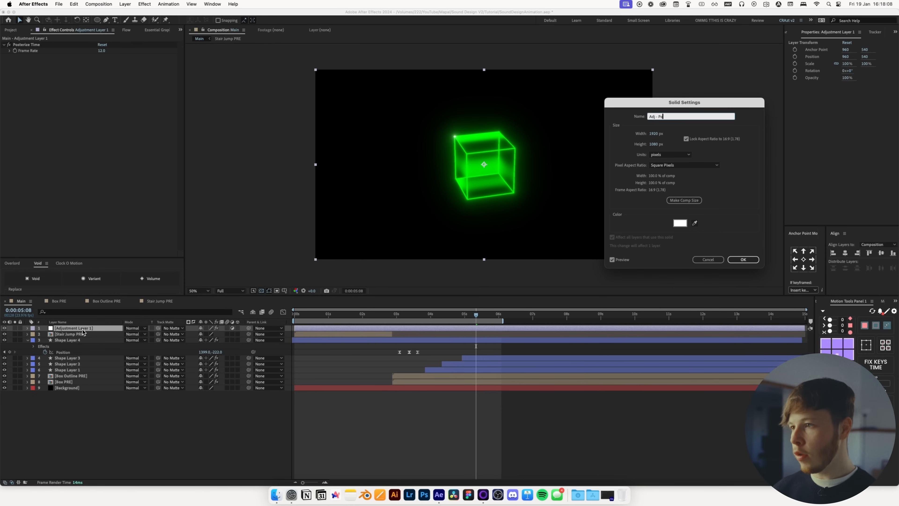
pyautogui.write('sterize Time')
pyautogui.press('Return')
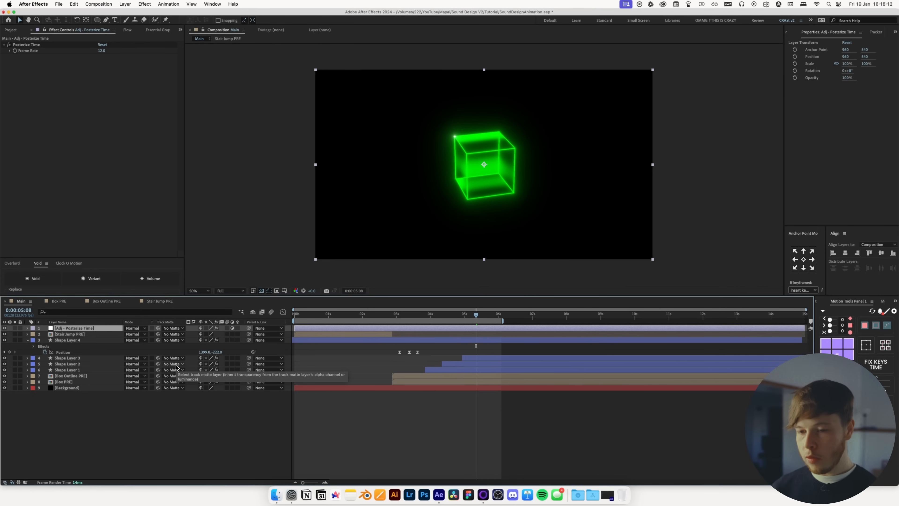
# Create a new solid named Grain with the colour 808080
pyautogui.press('super+y')
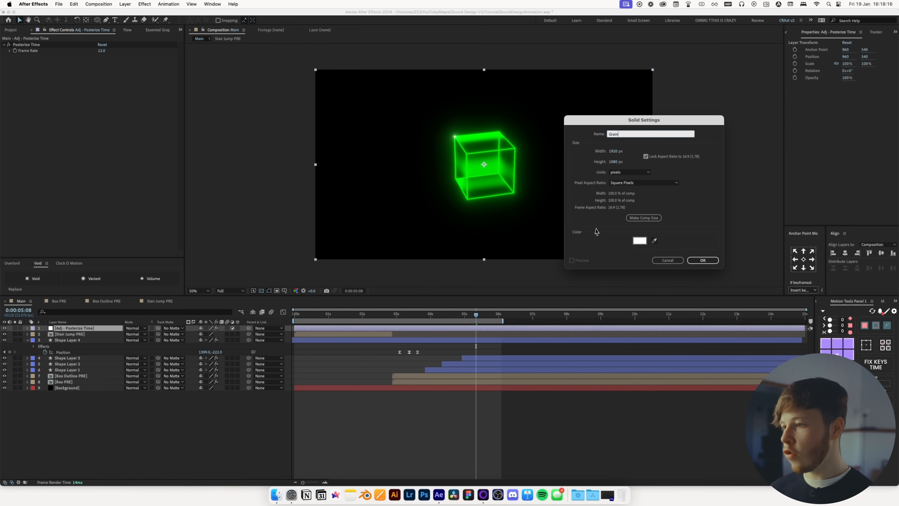
pyautogui.click(640, 240)
pyautogui.write('808080')
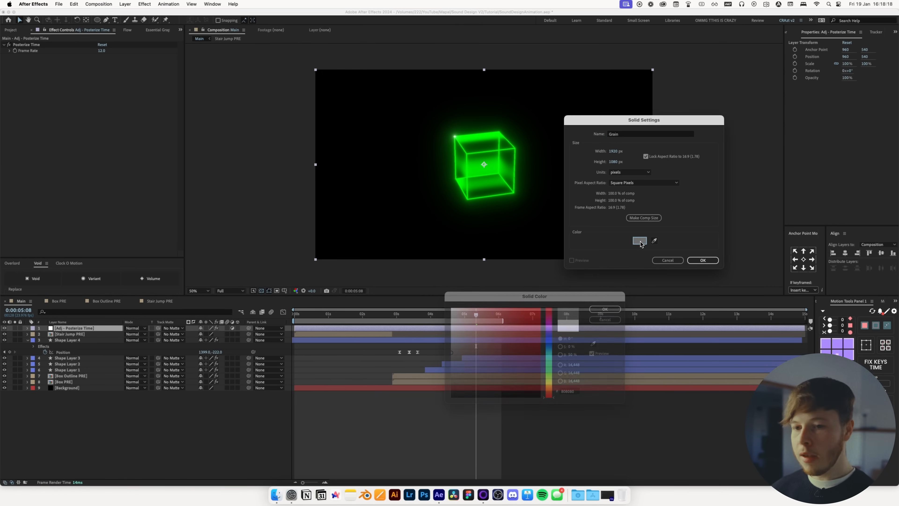
pyautogui.press('Return')
pyautogui.press('Return')
# Apply Add Grain to the Grain solid and choose the Kodak Vision 200T (5274) preset
pyautogui.hotkey('ctrl', 'space')
pyautogui.write('add')
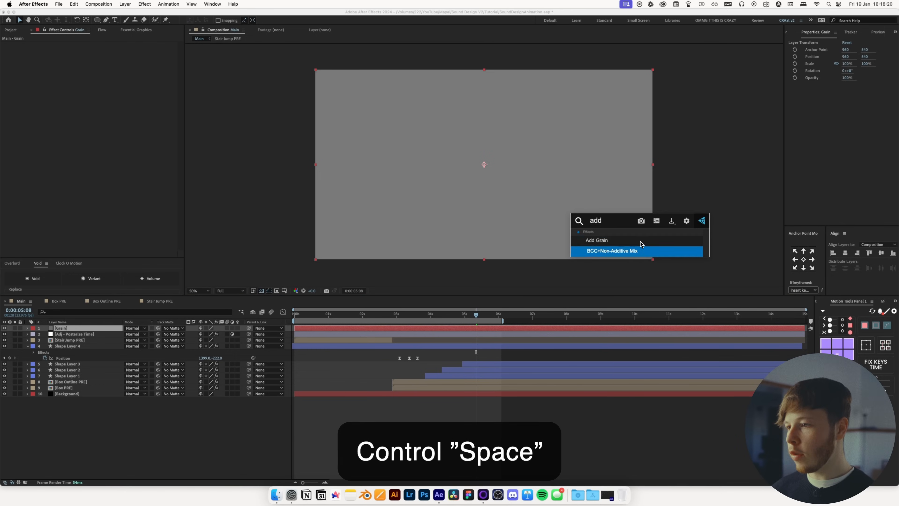
pyautogui.click(641, 242)
pyautogui.click(142, 56)
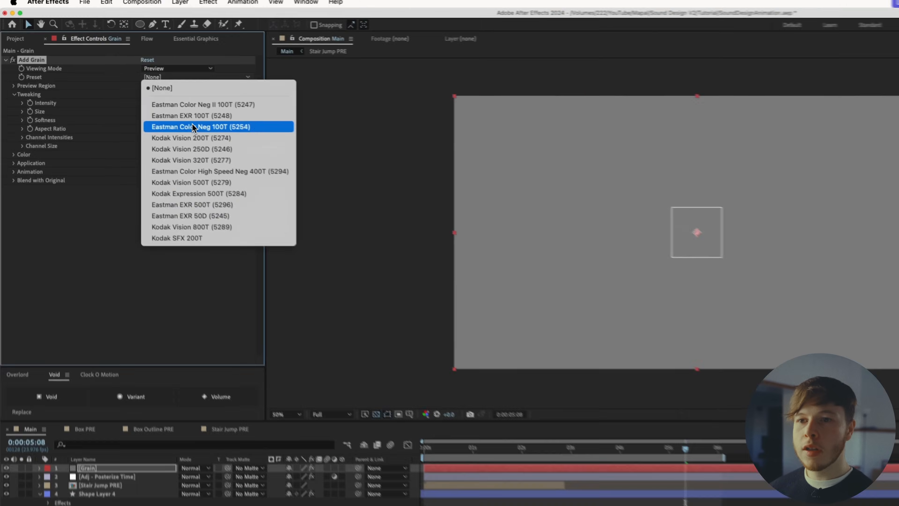
pyautogui.click(203, 129)
# Set Add Grain's viewing mode to Final Output, Size to 1.5 and Softness to 1.2
pyautogui.click(157, 65)
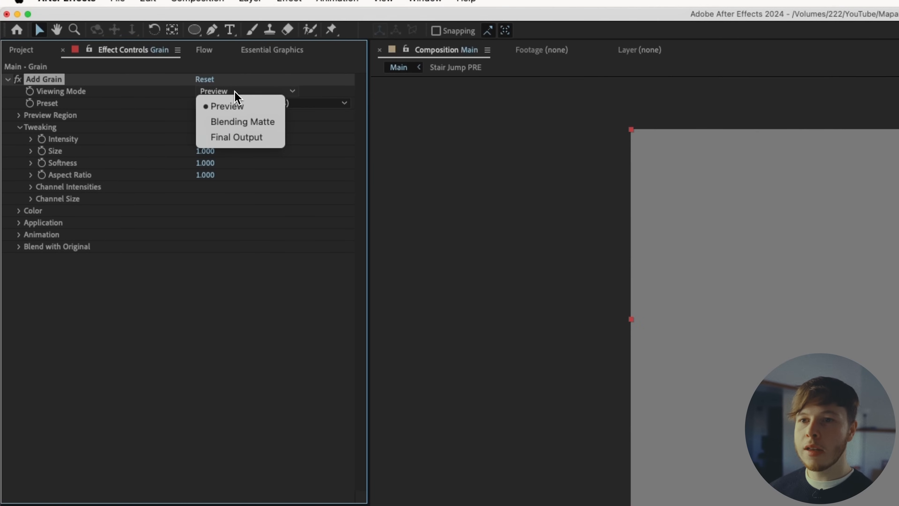
pyautogui.click(230, 136)
pyautogui.click(208, 150)
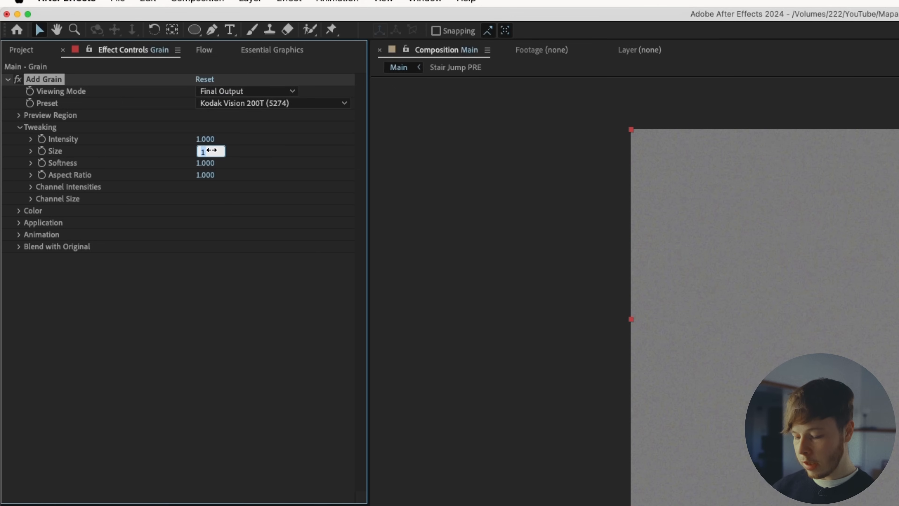
pyautogui.write('1.5')
pyautogui.press('Return')
pyautogui.click(207, 163)
pyautogui.write('1.2')
pyautogui.press('Return')
# Apply a Tint effect to the Grain solid
pyautogui.hotkey('ctrl', 'space')
pyautogui.write('tint')
pyautogui.press('Return')
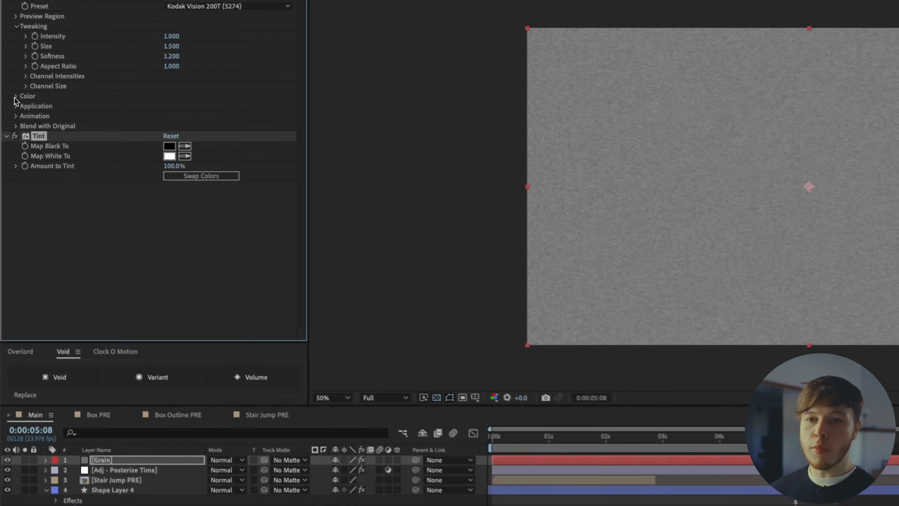
pyautogui.click(11, 111)
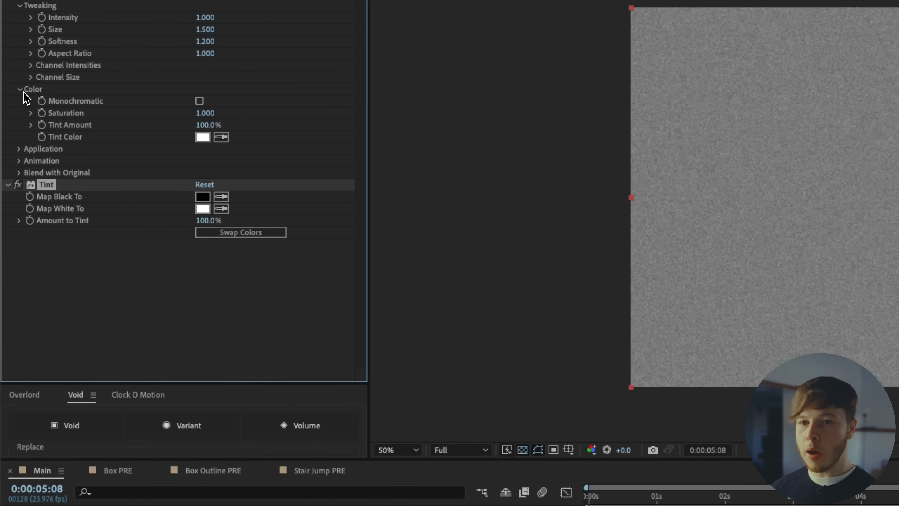
pyautogui.click(22, 90)
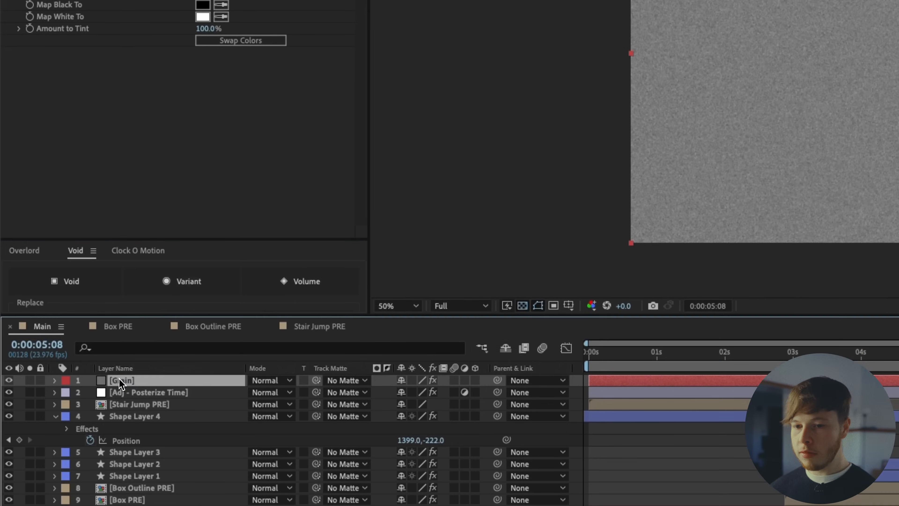
# Pre-compose the Grain layer as "Grain PRE" and move it into the 02 PRE project folder
pyautogui.press('super+shift+c')
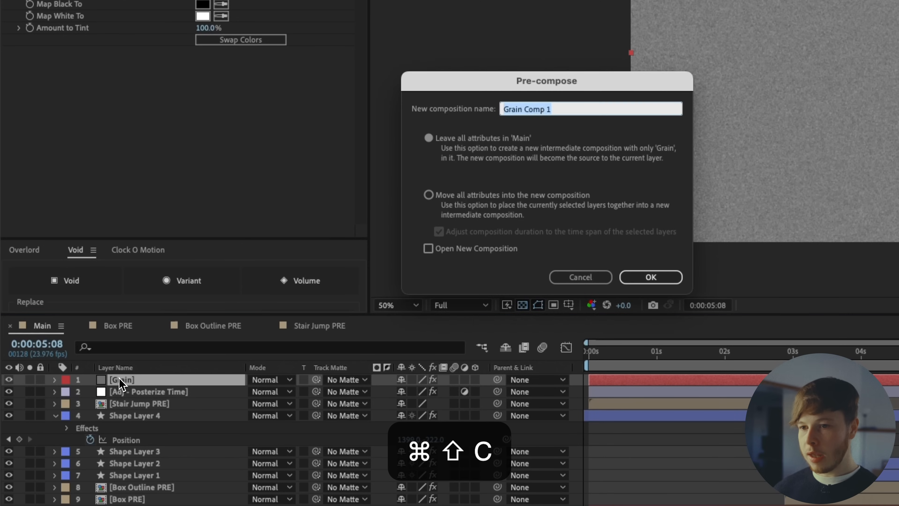
pyautogui.click(538, 196)
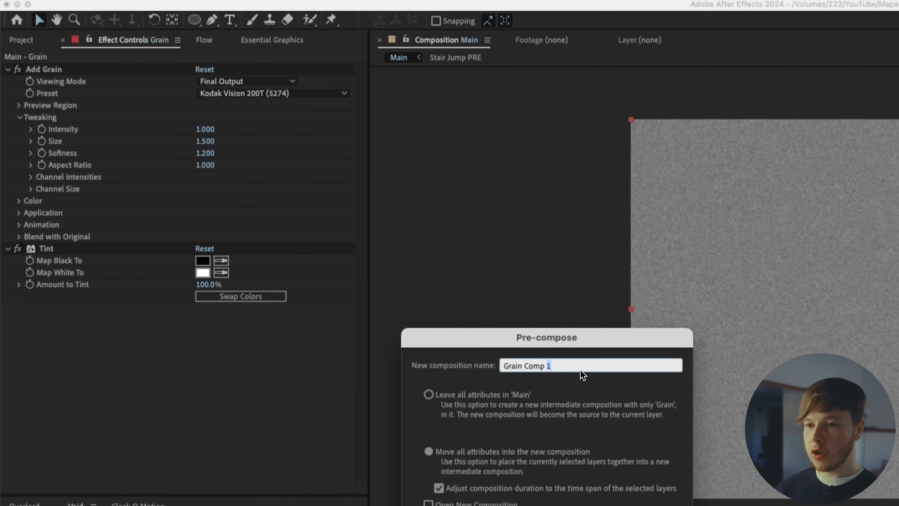
pyautogui.write('Grain PRE')
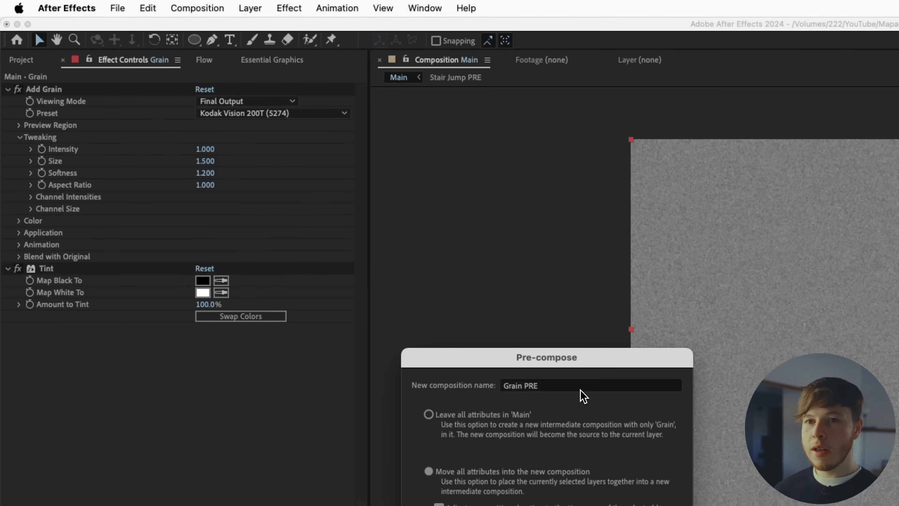
pyautogui.press('Return')
pyautogui.click(15, 61)
pyautogui.moveTo(61, 205); pyautogui.dragTo(52, 264)
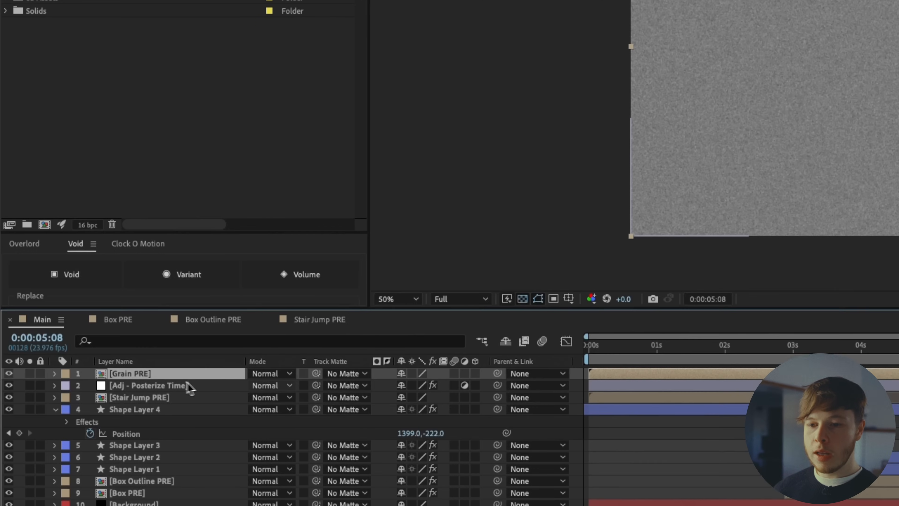
# Set the Grain PRE layer's blend mode to Overlay and step through frames to check the result
pyautogui.click(271, 373)
pyautogui.click(305, 311)
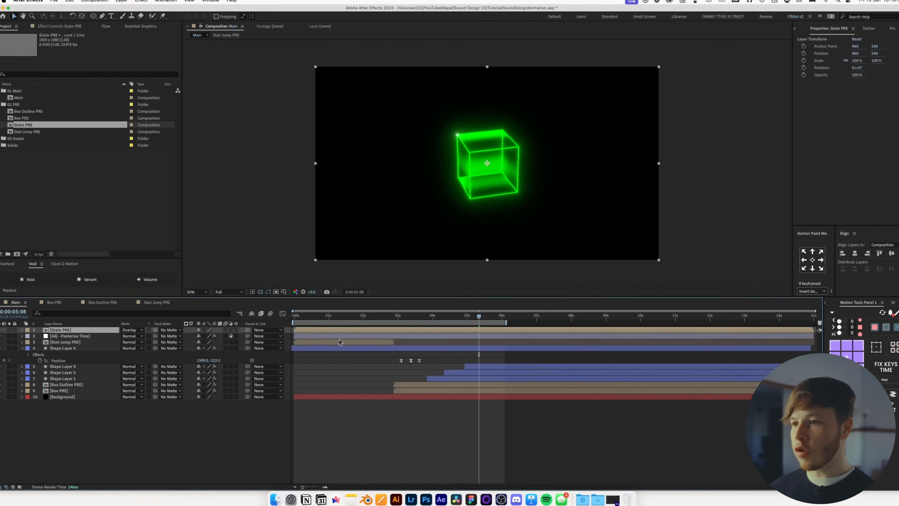
pyautogui.press('.')
pyautogui.press(',')
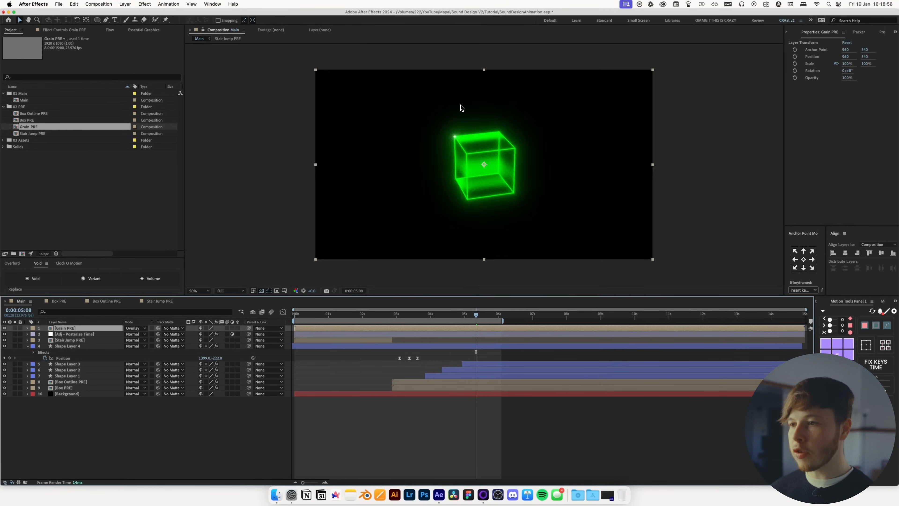
pyautogui.press('.')
pyautogui.press(',')
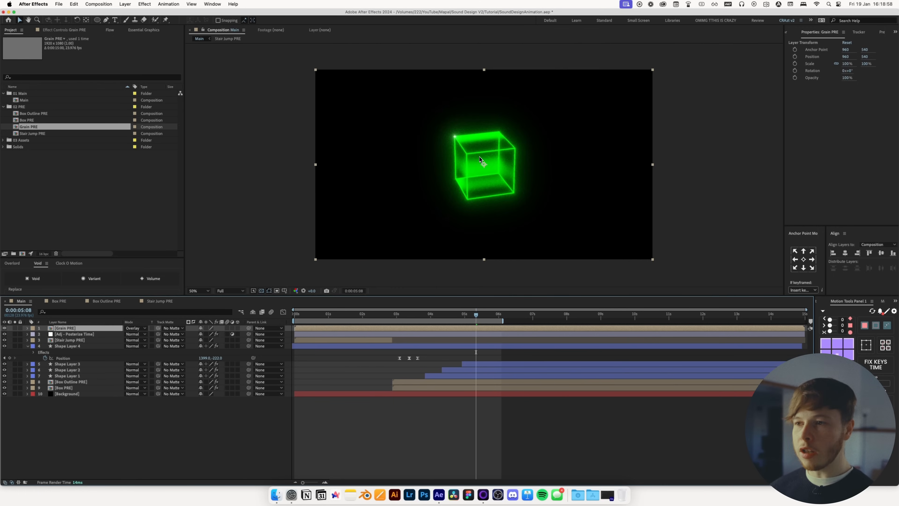
pyautogui.moveTo(475, 317); pyautogui.dragTo(475, 316)
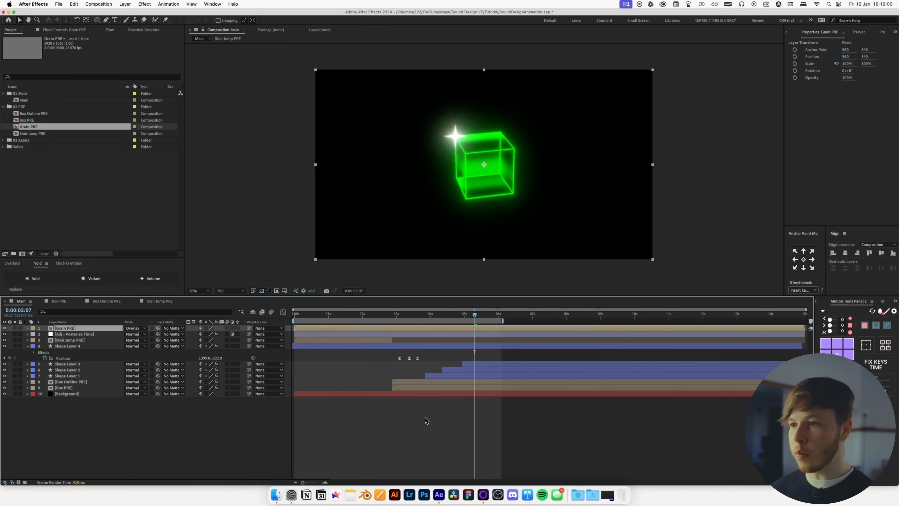
# Apply a Gradient Ramp to the Background layer and switch its ramp shape to Radial Ramp
pyautogui.click(65, 393)
pyautogui.hotkey('ctrl', 'space')
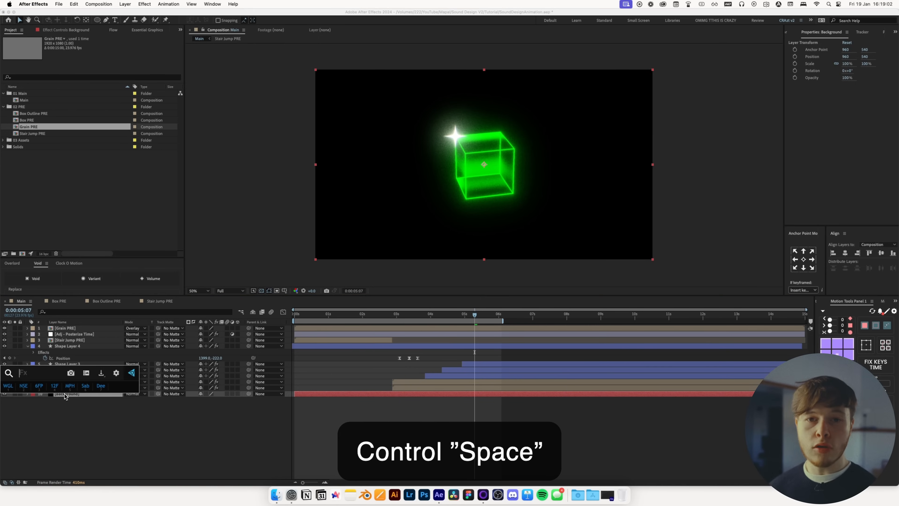
pyautogui.write('g')
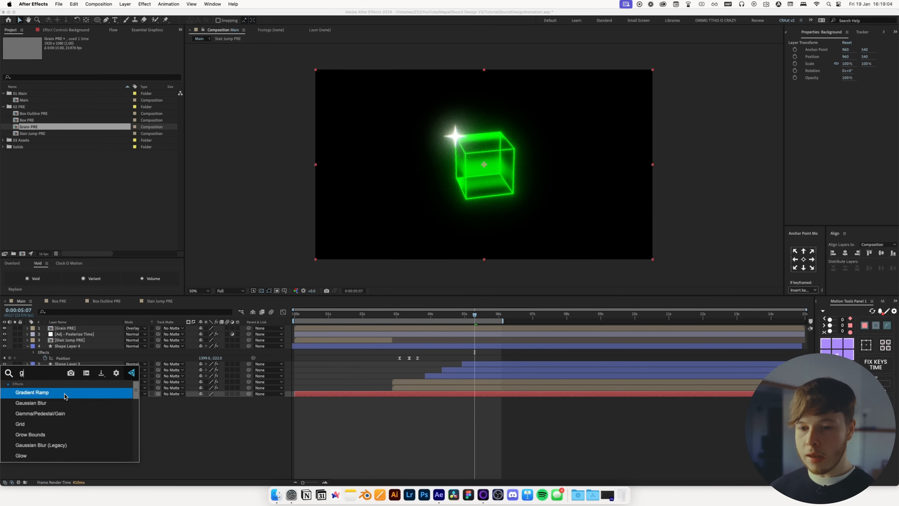
pyautogui.press('Return')
pyautogui.click(129, 74)
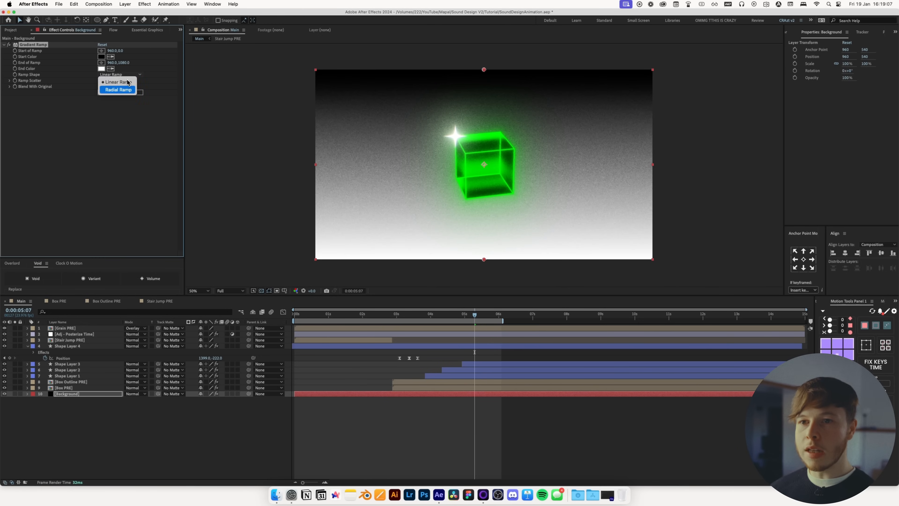
pyautogui.click(125, 90)
pyautogui.click(124, 92)
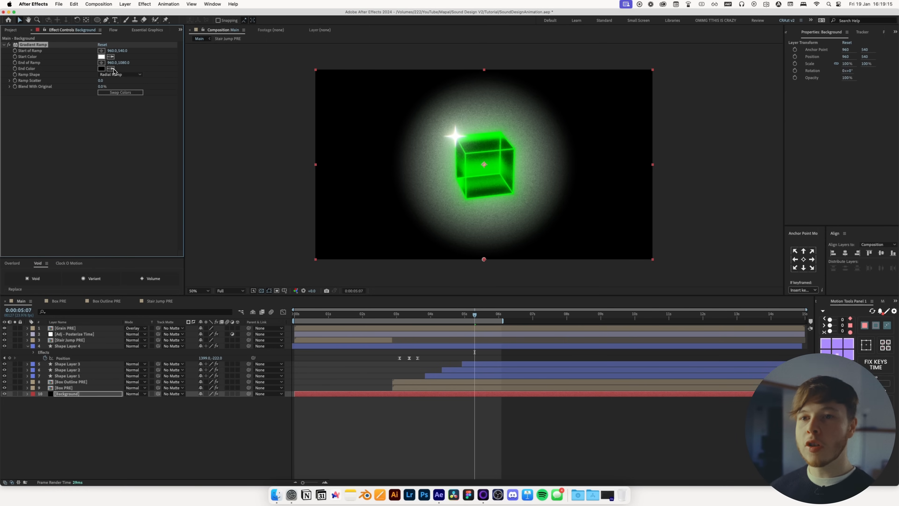
# Set the ramp's start colour to a dark green and End of Ramp to about 960, 2899
pyautogui.click(101, 57)
pyautogui.click(548, 371)
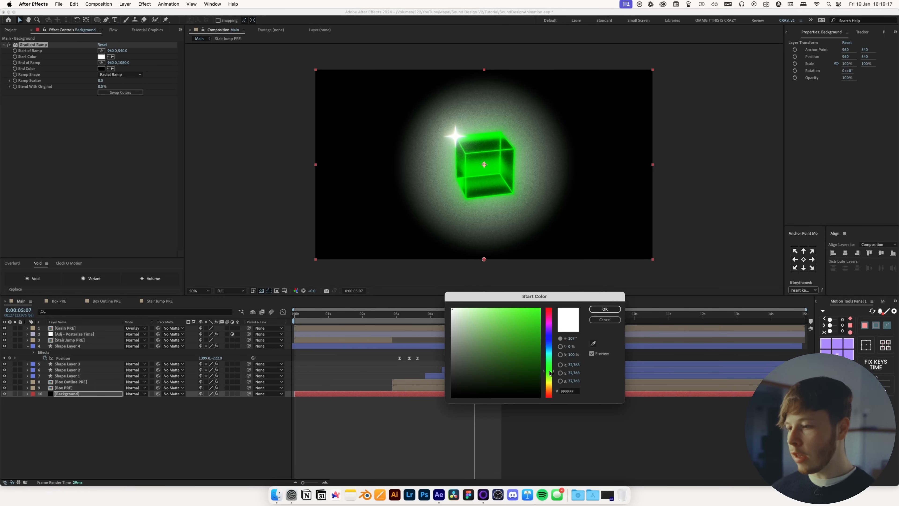
pyautogui.click(518, 370)
pyautogui.press('Return')
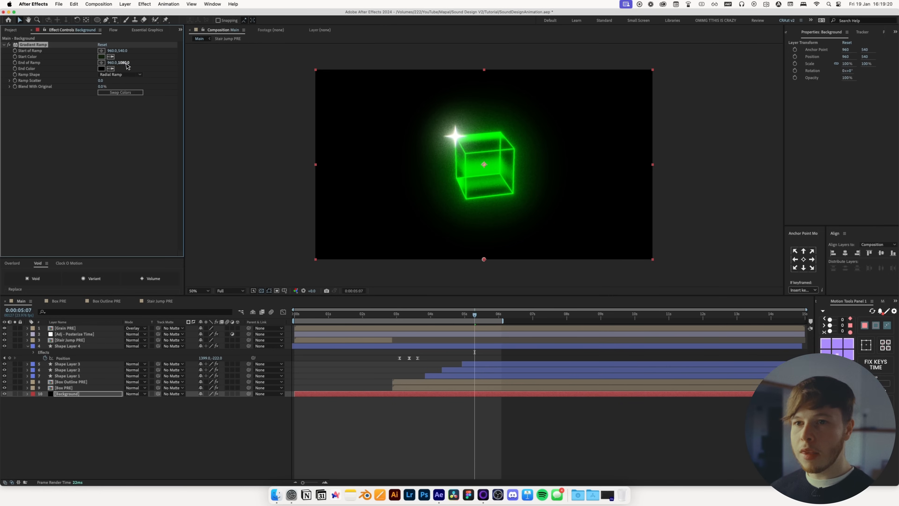
pyautogui.moveTo(310, 75); pyautogui.dragTo(732, 80)
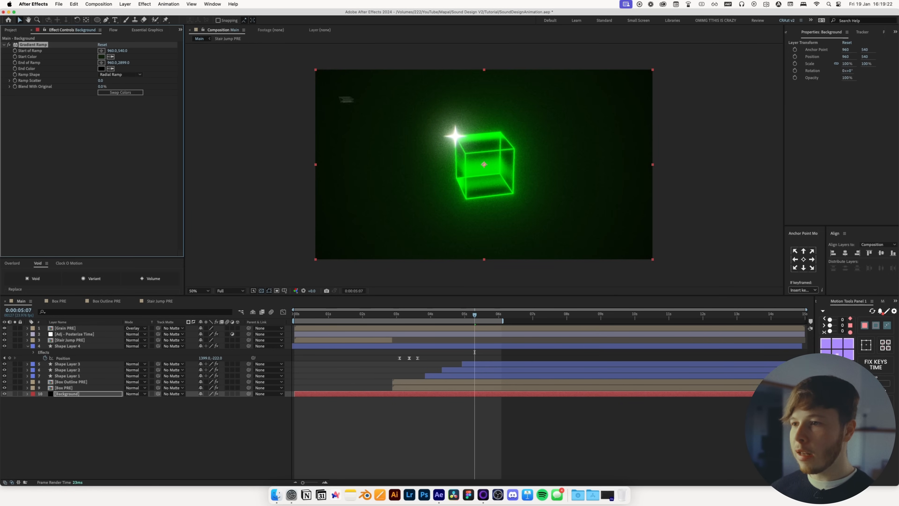
# Preview the animation from the start and save the project
pyautogui.press('Home')
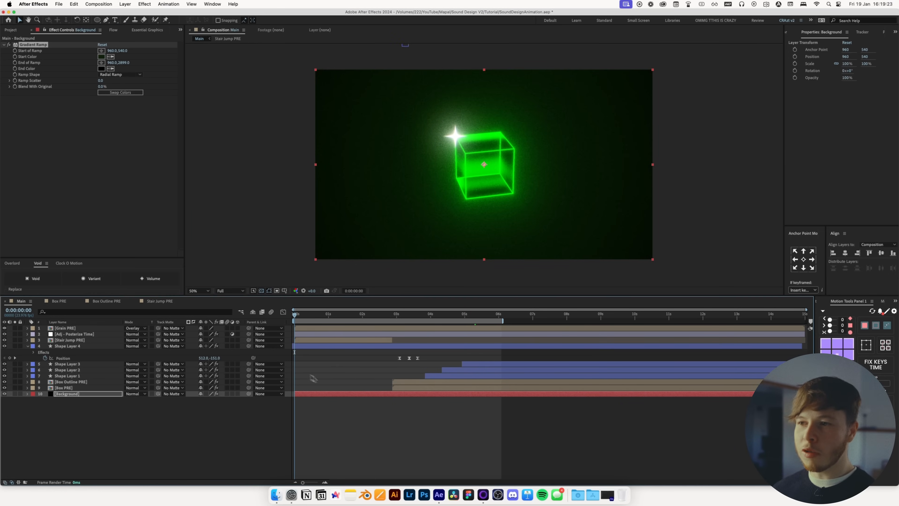
pyautogui.click(432, 437)
pyautogui.press('v')
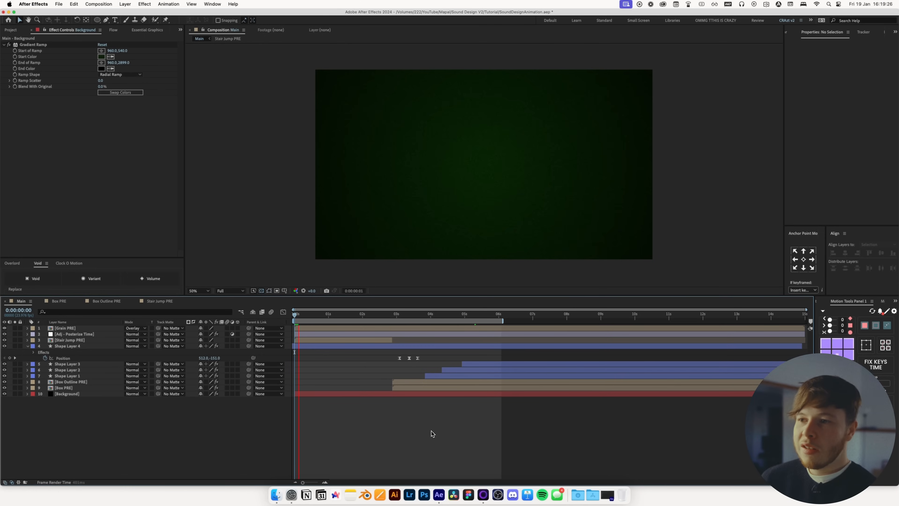
pyautogui.press('space')
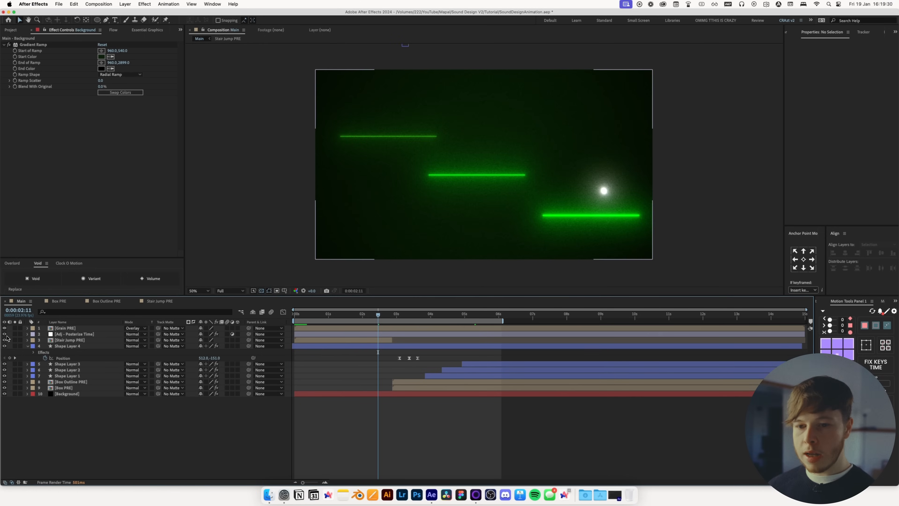
pyautogui.press('super+s')
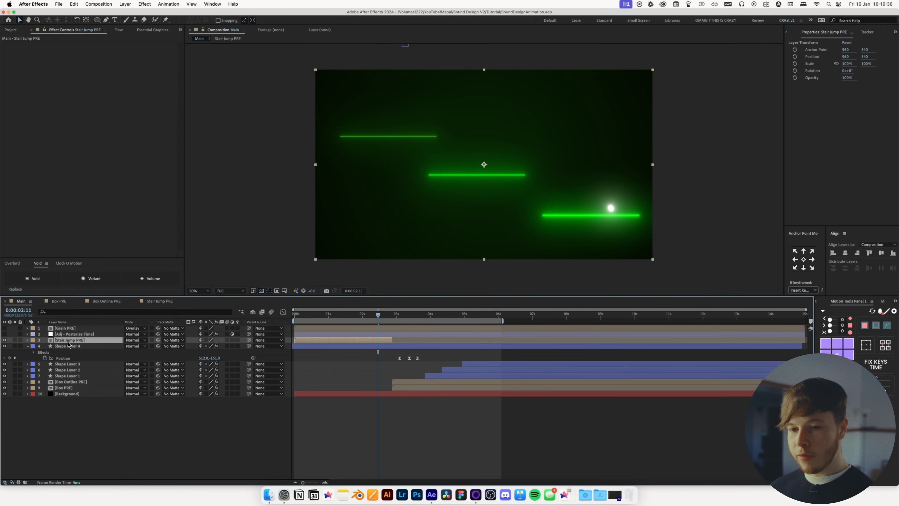
# Keyframe the Stair Jump PRE layer's position, then move it to 746, 540 at 2:18
pyautogui.press('p')
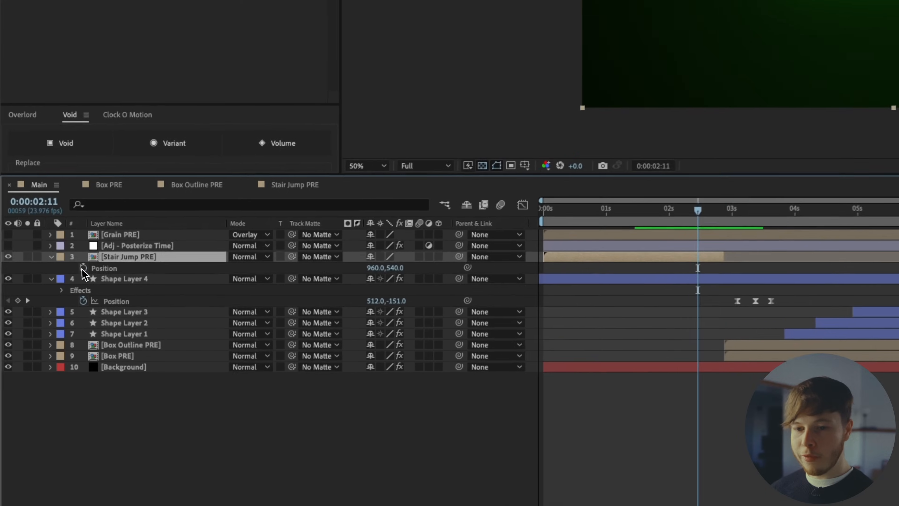
pyautogui.click(45, 346)
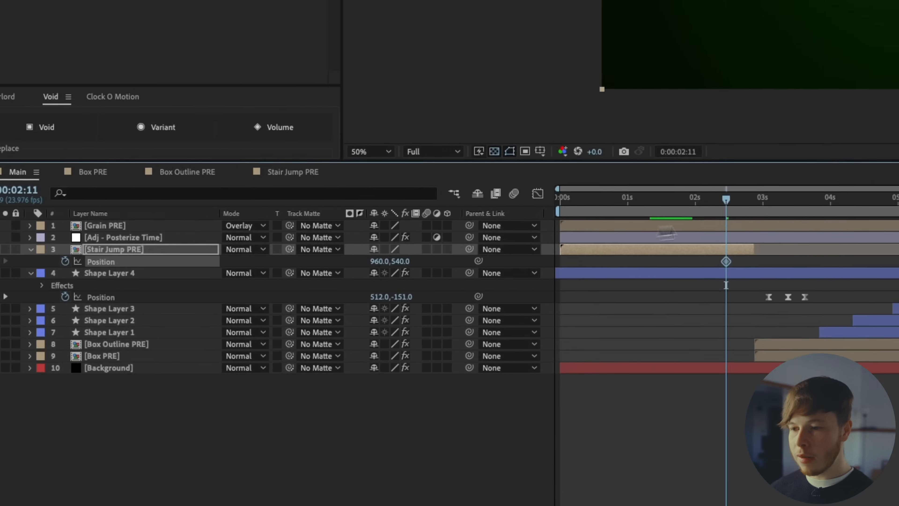
pyautogui.moveTo(378, 315); pyautogui.dragTo(386, 315)
pyautogui.moveTo(670, 225); pyautogui.dragTo(673, 224)
pyautogui.moveTo(307, 281); pyautogui.dragTo(283, 287)
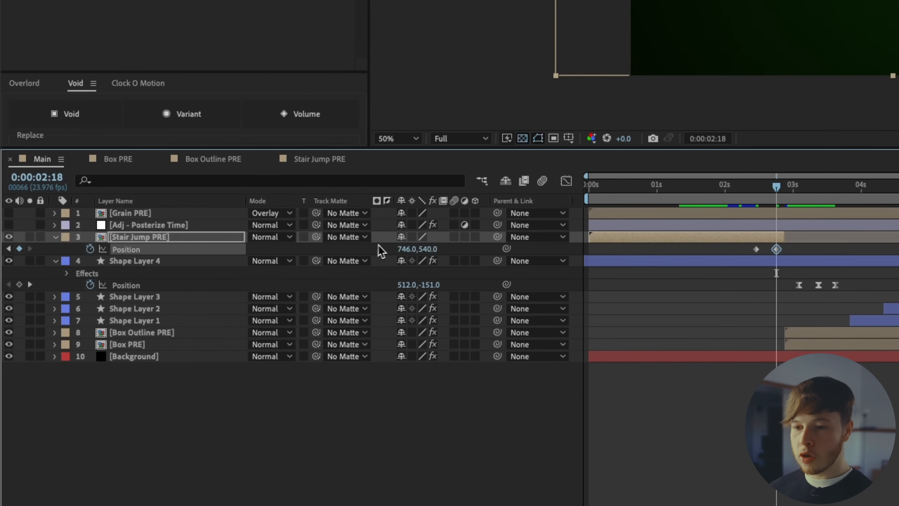
pyautogui.click(412, 237)
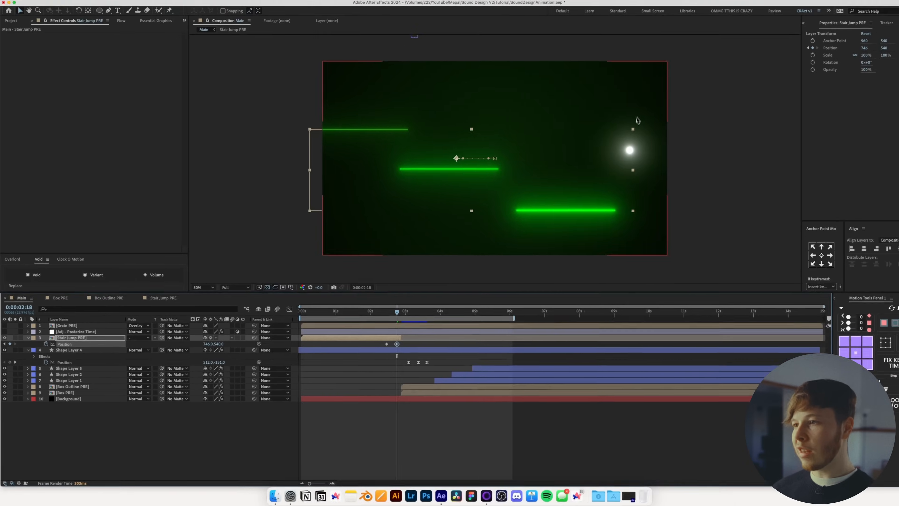
# Select the Stair Jump PRE position keyframes and apply the selected Flow ease curve to them
pyautogui.moveTo(388, 346); pyautogui.dragTo(359, 339)
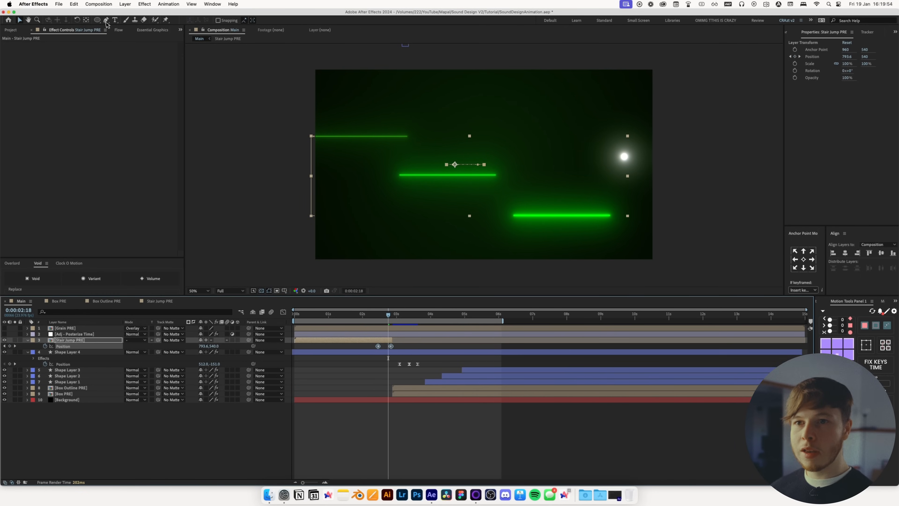
pyautogui.click(119, 30)
pyautogui.click(139, 139)
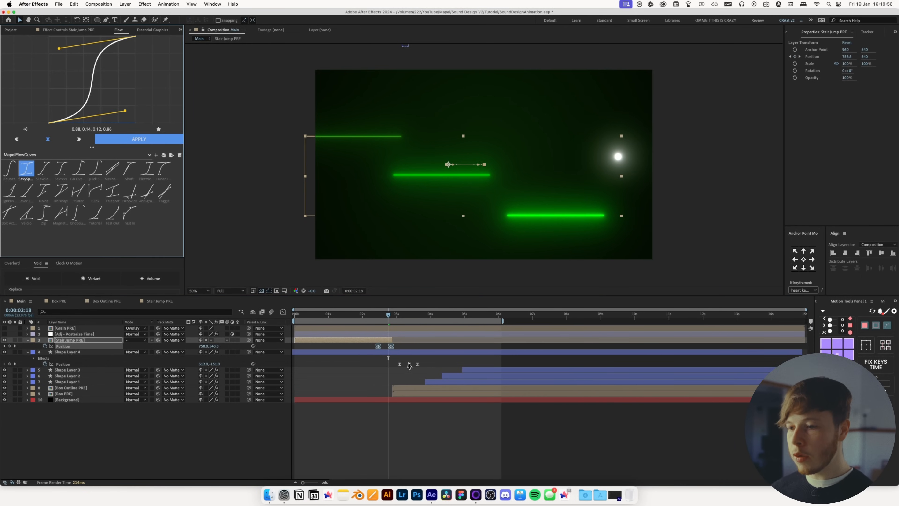
# Shift the Stair Jump PRE layer's second position keyframe slightly later and preview the jump
pyautogui.moveTo(391, 346); pyautogui.dragTo(398, 347)
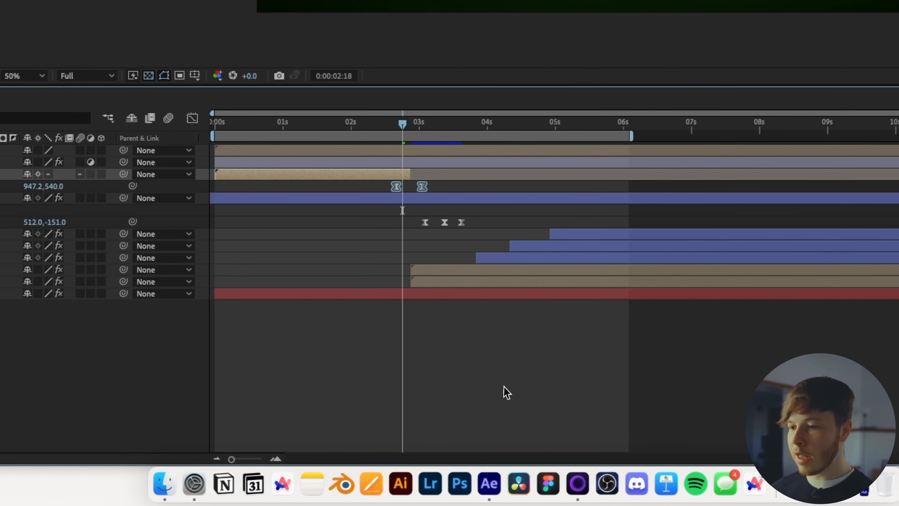
pyautogui.click(504, 386)
pyautogui.moveTo(396, 125); pyautogui.dragTo(369, 125)
pyautogui.press('space')
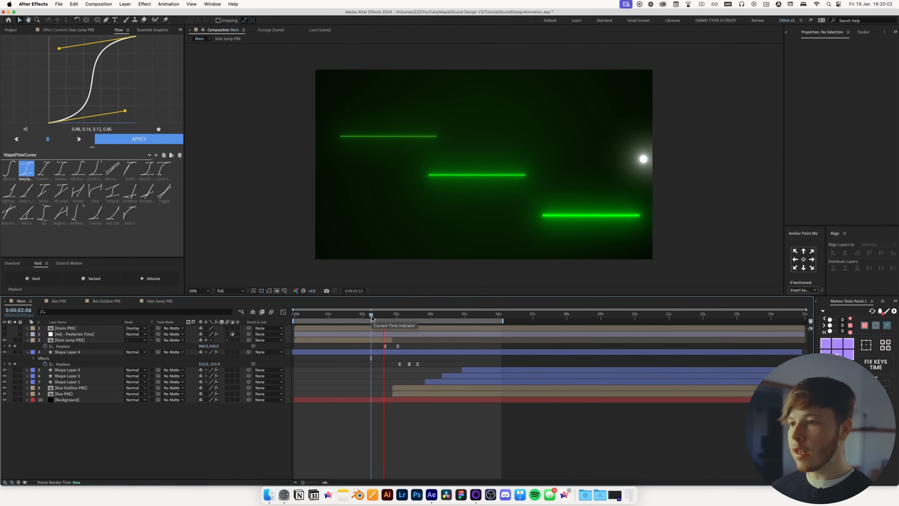
pyautogui.click(369, 317)
pyautogui.press('space')
pyautogui.press('space')
# Set the Stair Jump PRE position to 592, 540 at 2:18 and retime its keyframes
pyautogui.moveTo(398, 347); pyautogui.dragTo(401, 347)
pyautogui.moveTo(404, 314); pyautogui.dragTo(393, 349)
pyautogui.click(388, 315)
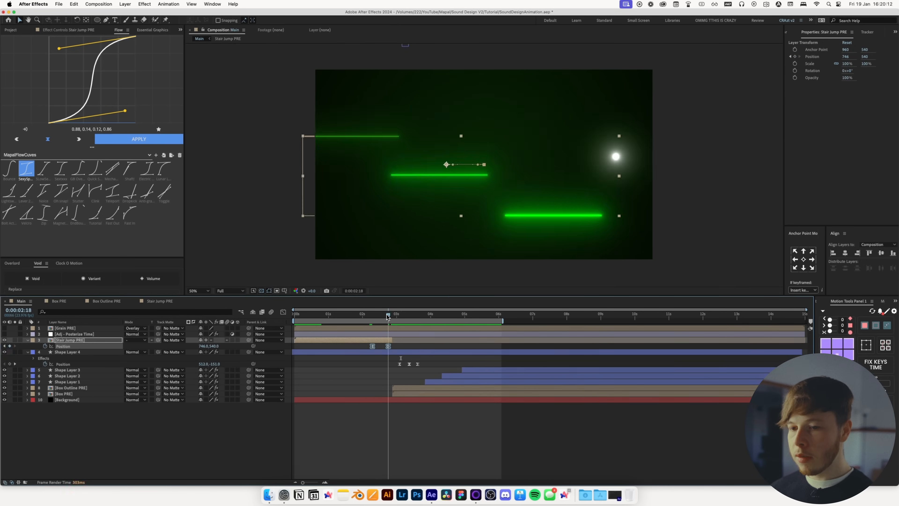
pyautogui.moveTo(201, 355); pyautogui.dragTo(155, 354)
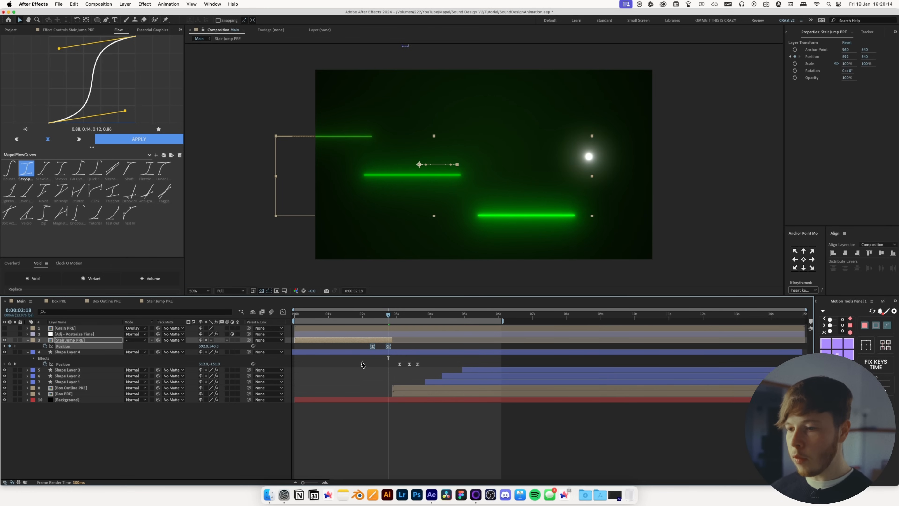
pyautogui.moveTo(387, 350); pyautogui.dragTo(399, 349)
# Keyframe position on Box Outline PRE and Box PRE together and move both to 1211, 540 at 3:02
pyautogui.click(394, 315)
pyautogui.moveTo(394, 315); pyautogui.dragTo(403, 317)
pyautogui.click(405, 388)
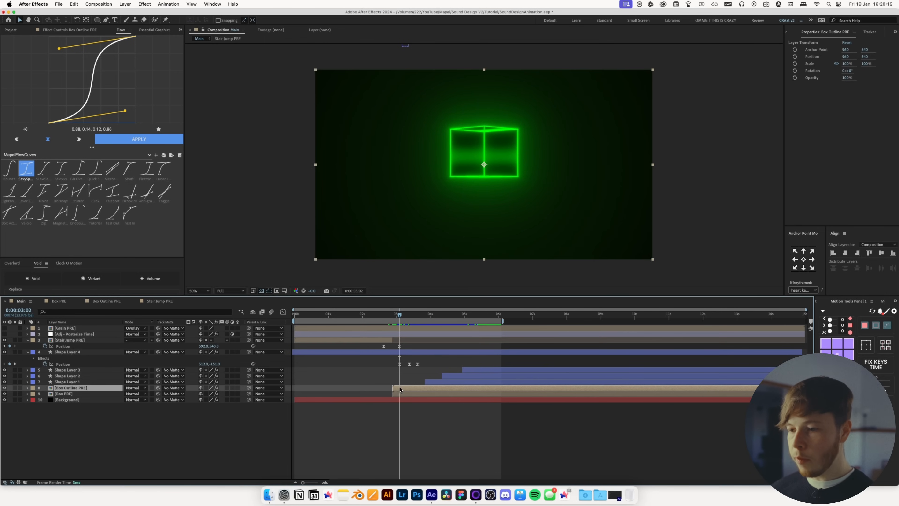
pyautogui.keyDown('shift'); pyautogui.click(399, 394); pyautogui.keyUp('shift')
pyautogui.press('p')
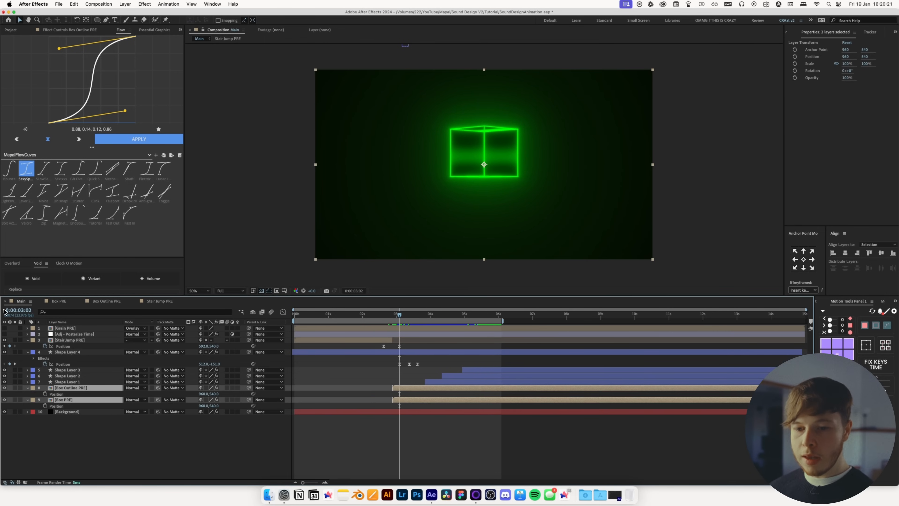
pyautogui.hotkey('alt', 'shift', 'p')
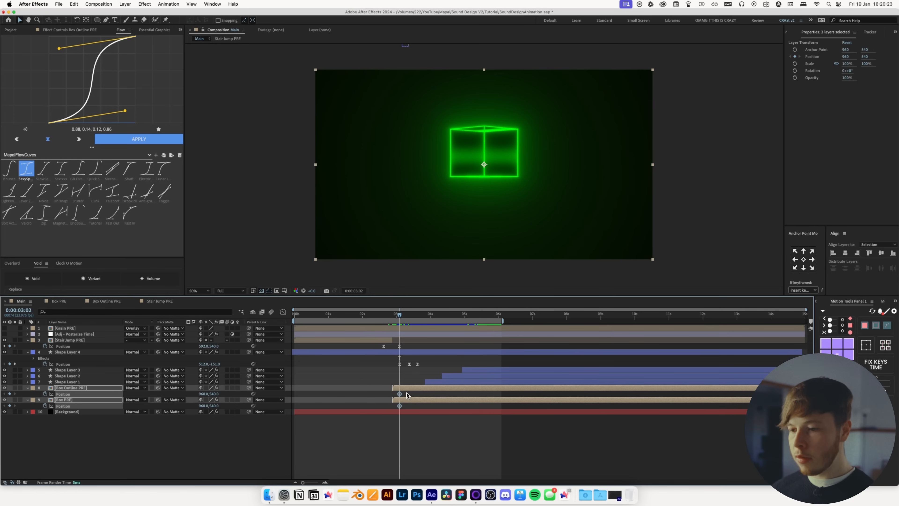
pyautogui.moveTo(204, 394); pyautogui.dragTo(290, 393)
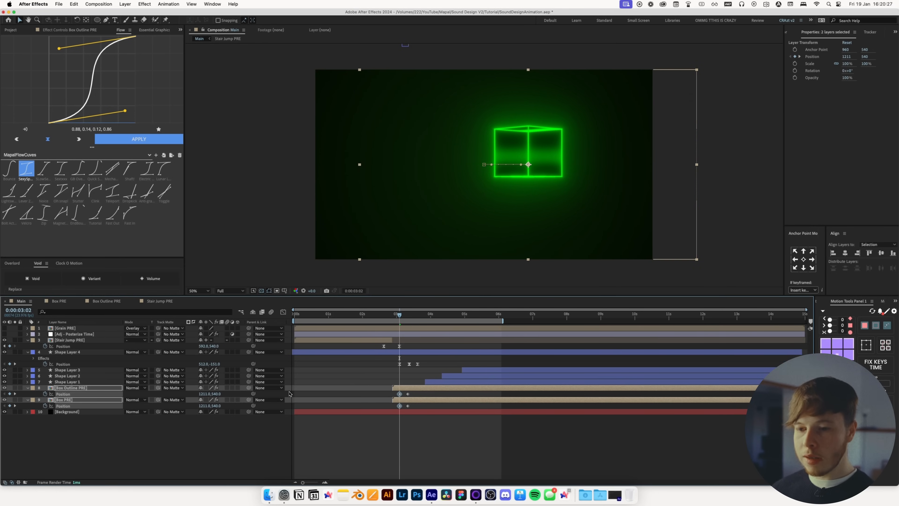
# Move the box layers' position keyframes earlier and apply the Flow ease curve to them
pyautogui.moveTo(401, 398); pyautogui.dragTo(380, 401)
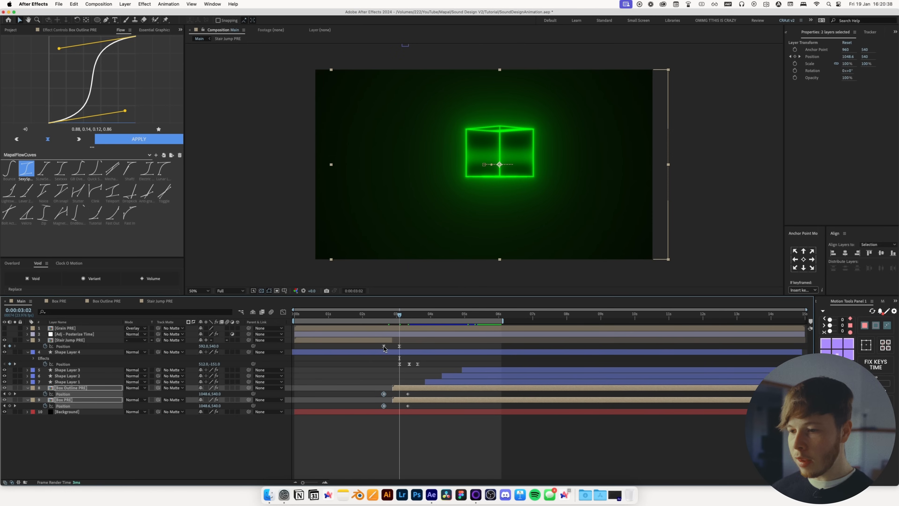
pyautogui.moveTo(414, 396); pyautogui.dragTo(410, 397)
pyautogui.press('super+z')
pyautogui.moveTo(410, 397); pyautogui.dragTo(379, 390)
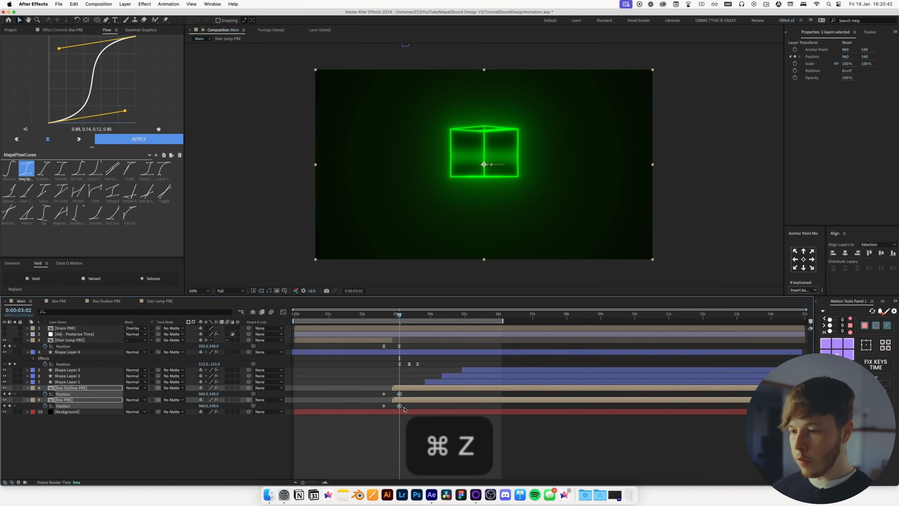
pyautogui.click(414, 424)
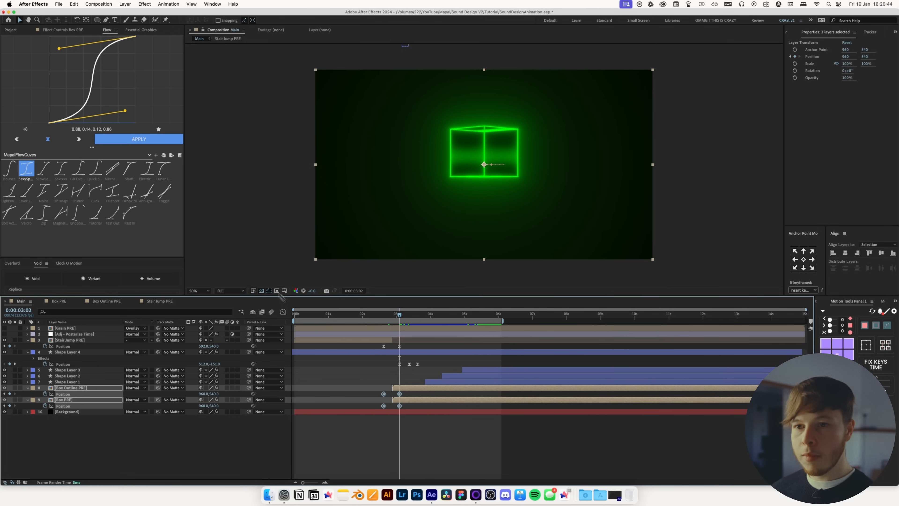
pyautogui.click(131, 137)
# Preview the combined stair jump and box animation around the transition
pyautogui.click(416, 374)
pyautogui.moveTo(379, 316); pyautogui.dragTo(399, 318)
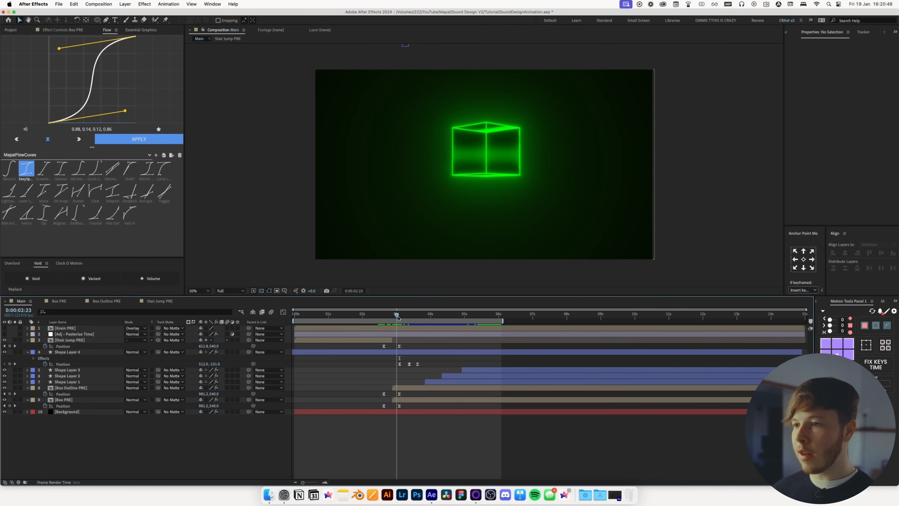
pyautogui.press('space')
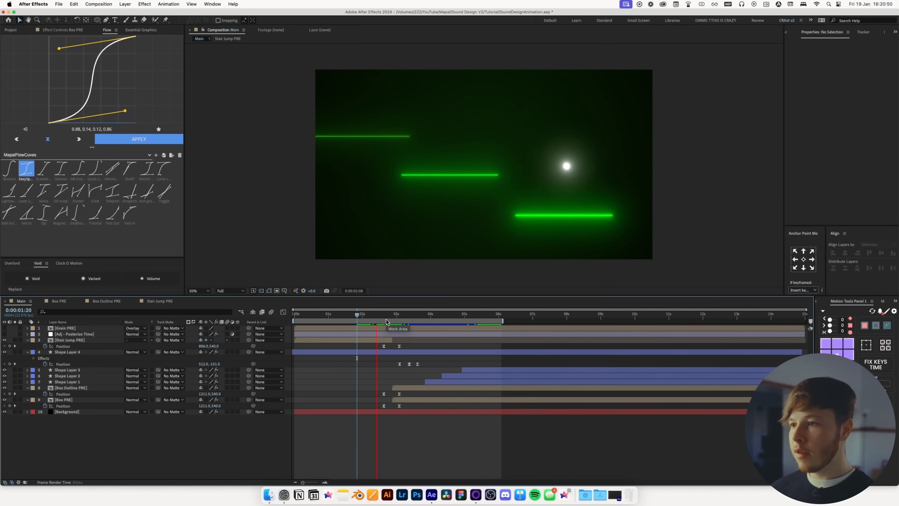
pyautogui.press('space')
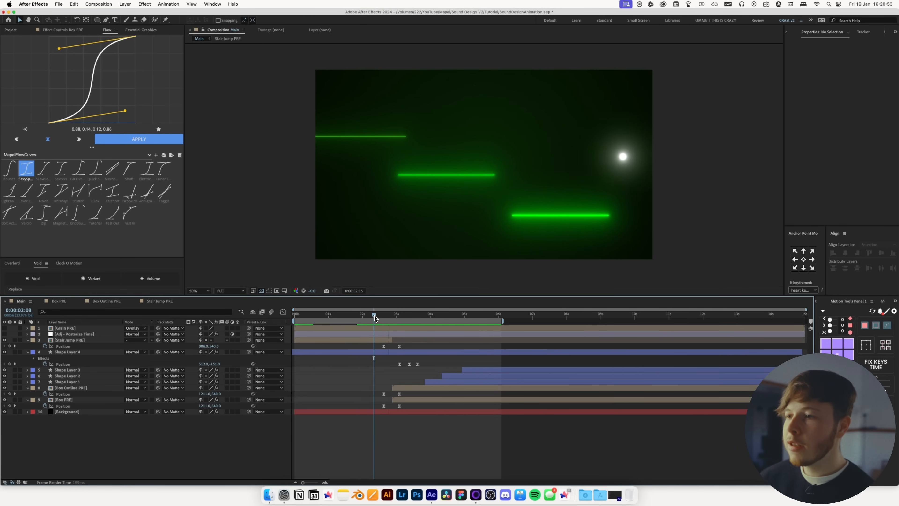
pyautogui.press('space')
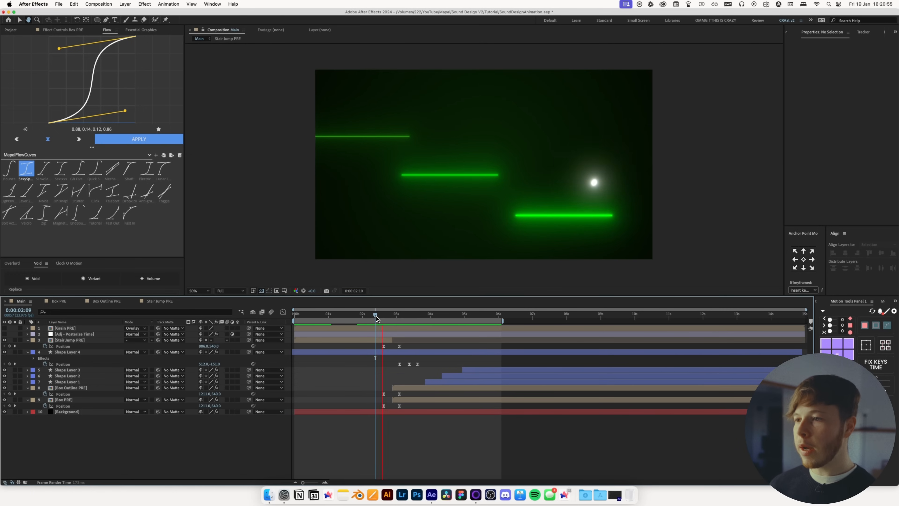
pyautogui.press('space')
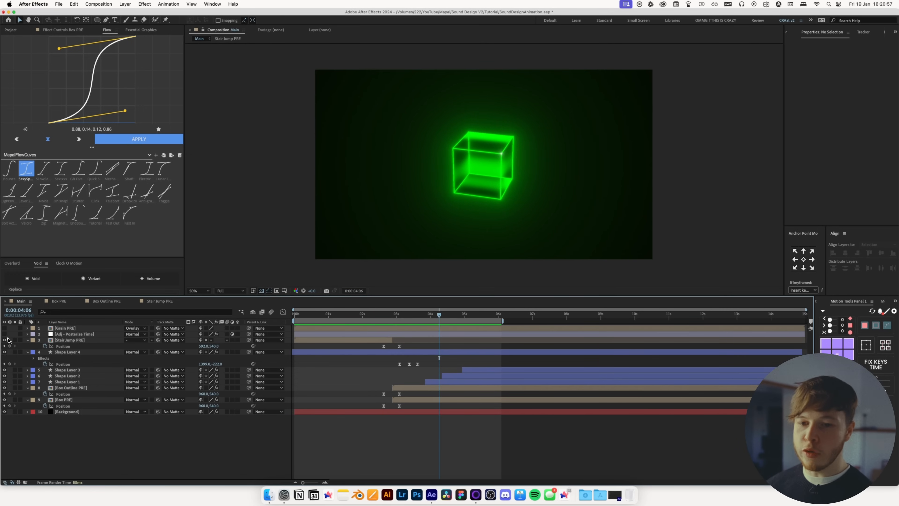
# Create a new solid layer named Particles
pyautogui.press('cmd+y')
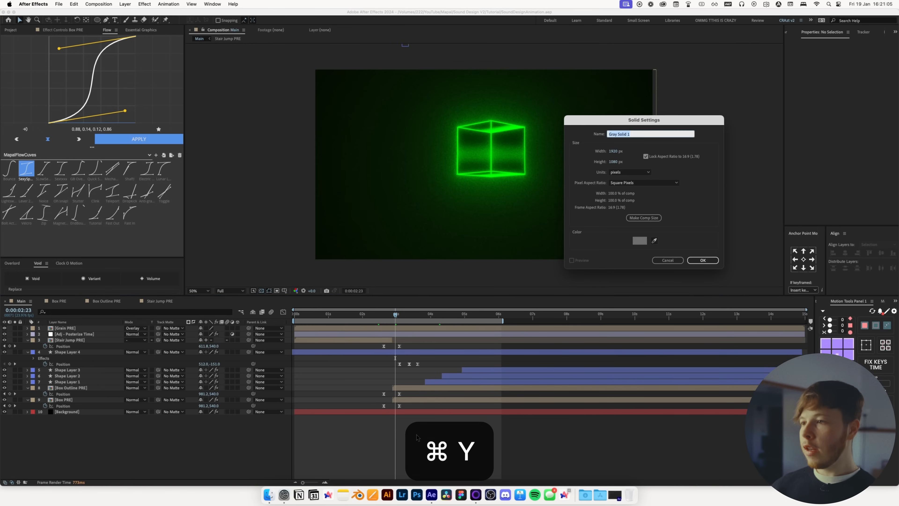
pyautogui.write('Pa')
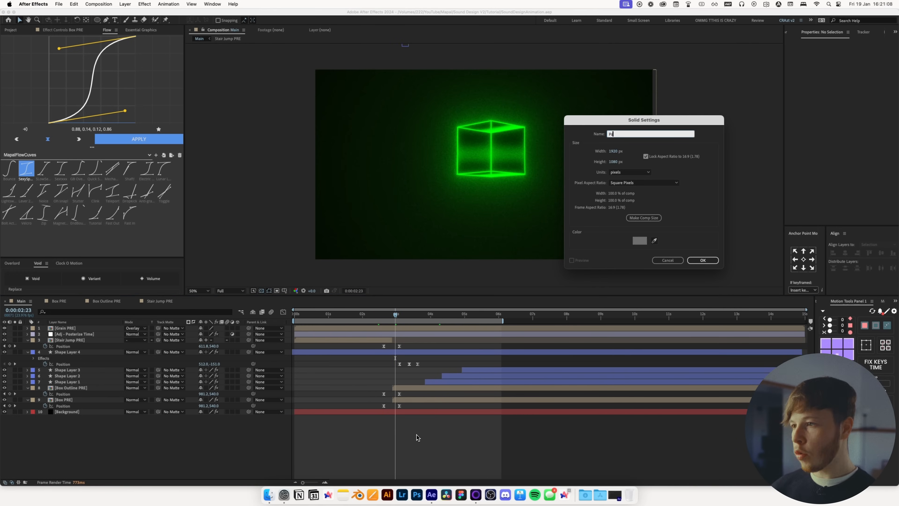
pyautogui.write('rticles')
pyautogui.press('Return')
# Apply the Fractal Noise effect to the Particles layer
pyautogui.hotkey('ctrl', 'space')
pyautogui.write('fractal')
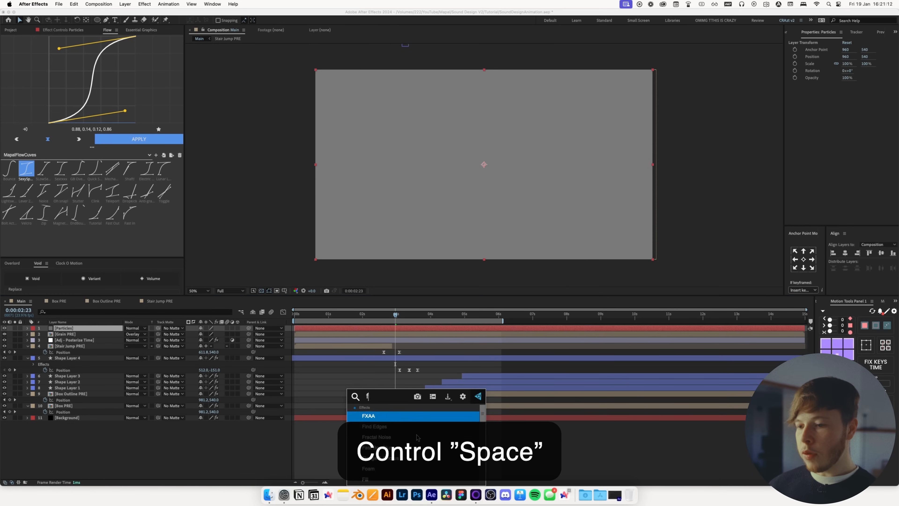
pyautogui.press('Return')
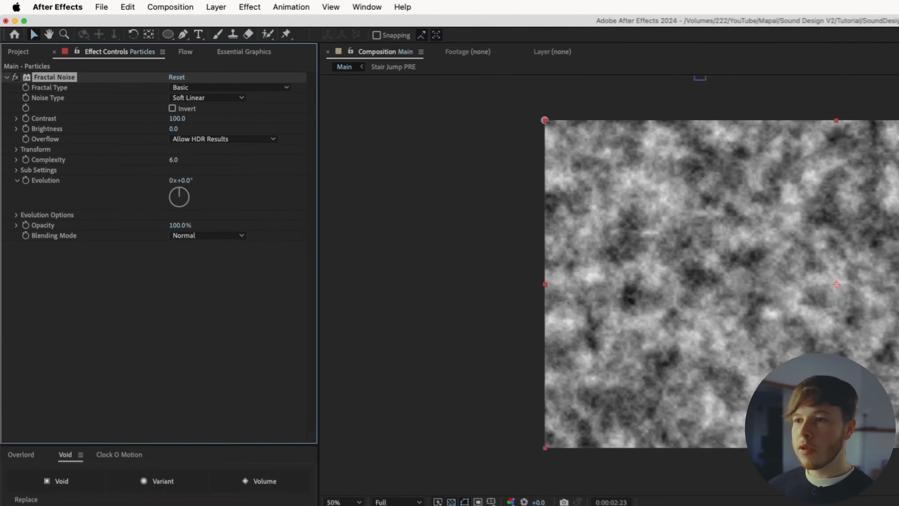
# Raise the Fractal Noise contrast to about 770, lower brightness to about -300, and set complexity to 7
pyautogui.moveTo(177, 119); pyautogui.dragTo(568, 118)
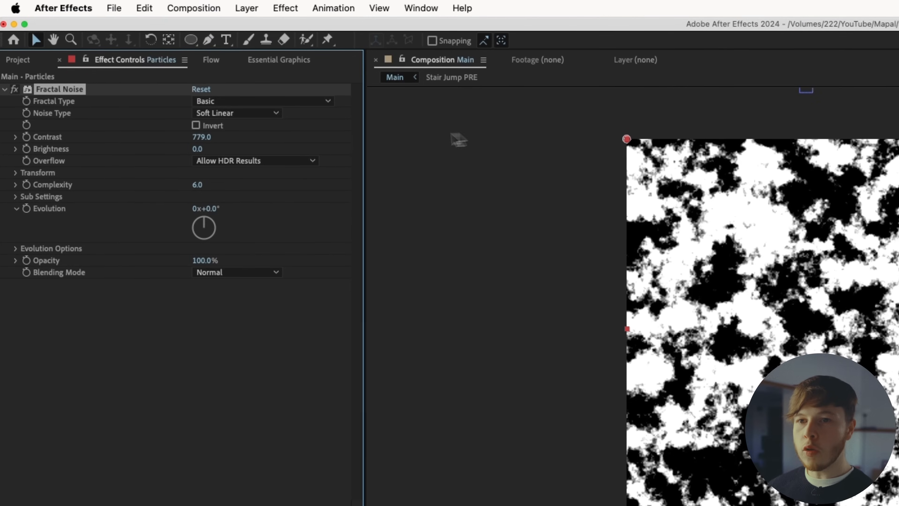
pyautogui.click(20, 149)
pyautogui.moveTo(182, 169); pyautogui.dragTo(1, 181)
pyautogui.moveTo(206, 149); pyautogui.dragTo(75, 155)
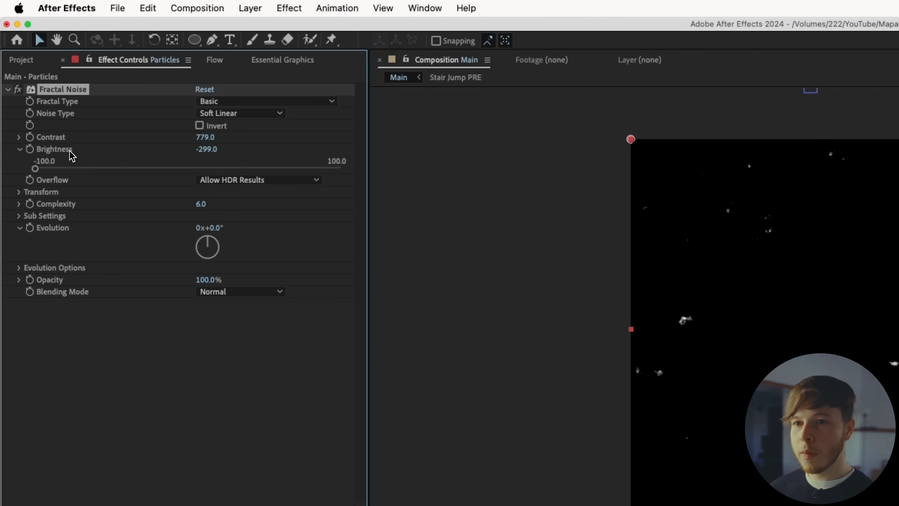
pyautogui.moveTo(201, 210); pyautogui.dragTo(314, 215)
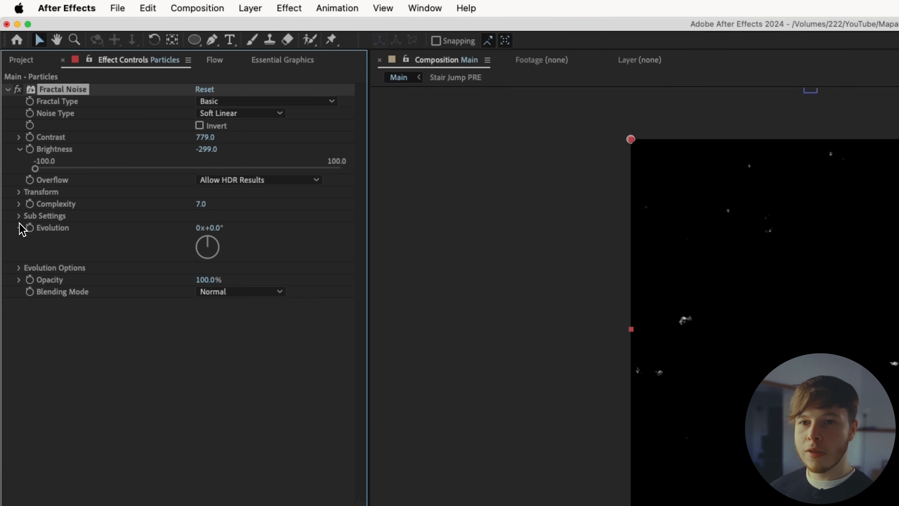
# Expand the noise Transform settings and set Scale to 44
pyautogui.click(19, 192)
pyautogui.moveTo(206, 229); pyautogui.dragTo(163, 240)
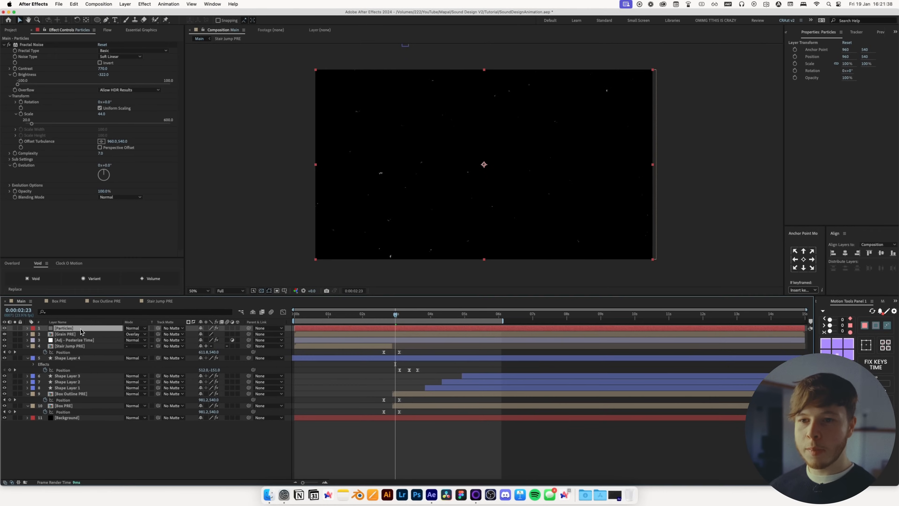
# Add the expression posterizeTime(3); random(5000) to the Random Seed property and preview the flickering particles
pyautogui.click(10, 185)
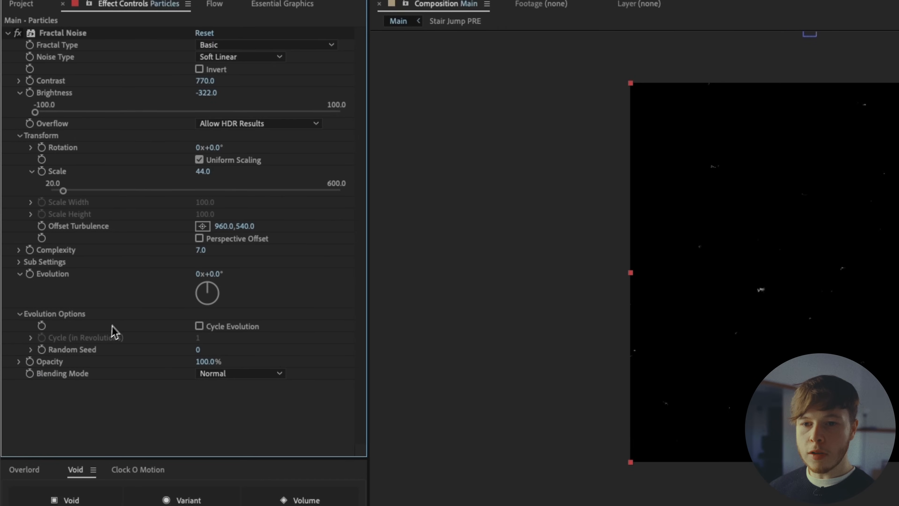
pyautogui.keyDown('alt'); pyautogui.click(42, 351); pyautogui.keyUp('alt')
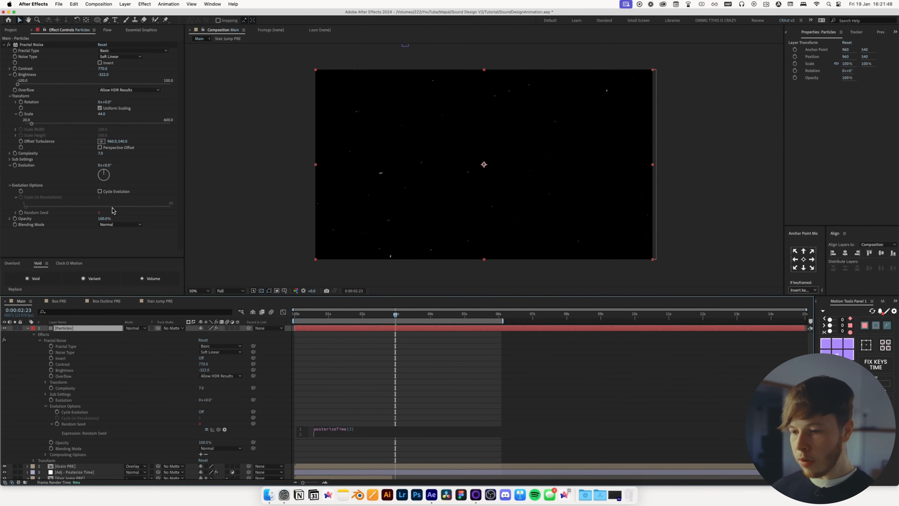
pyautogui.write('random()')
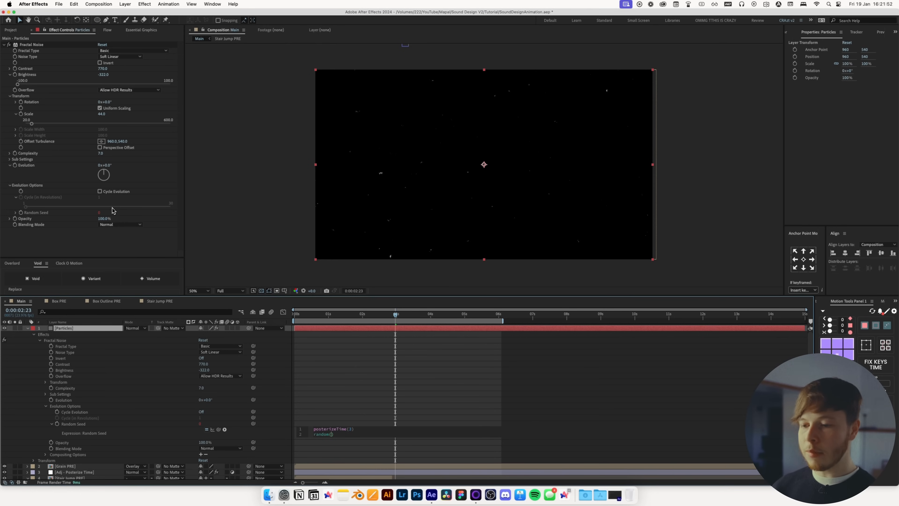
pyautogui.click(515, 347)
pyautogui.press('space')
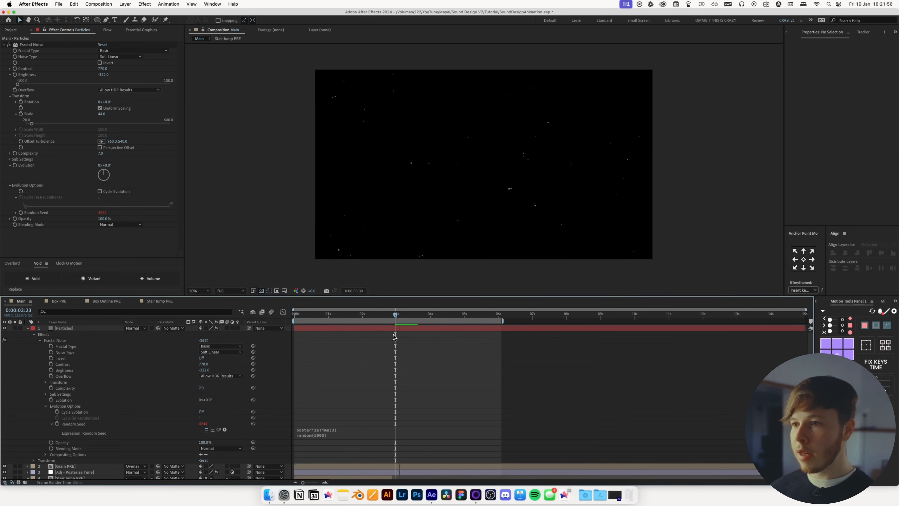
pyautogui.press('space')
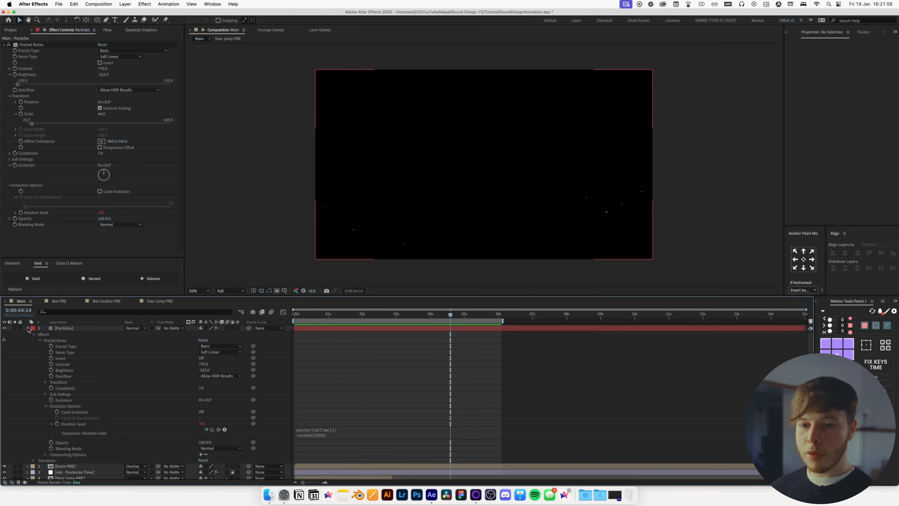
# Set the Particles layer's blending mode to Add
pyautogui.click(28, 328)
pyautogui.click(66, 330)
pyautogui.click(135, 328)
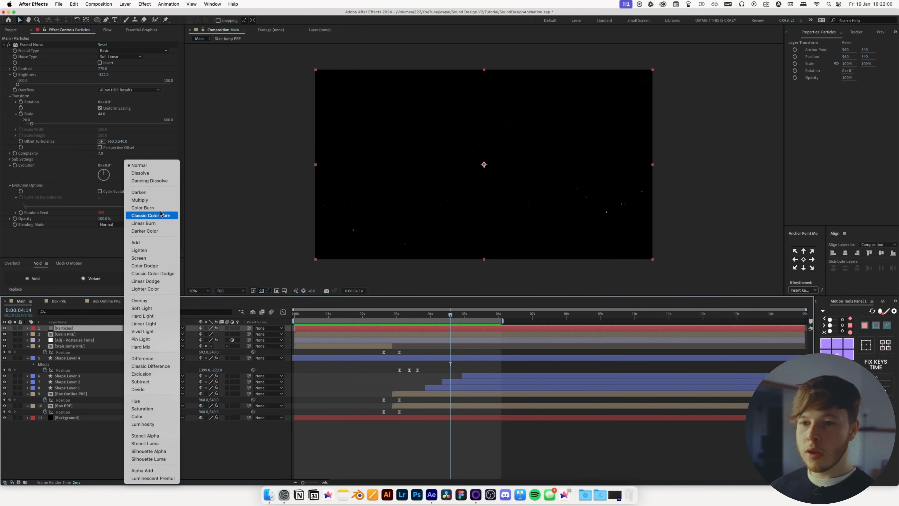
pyautogui.click(151, 246)
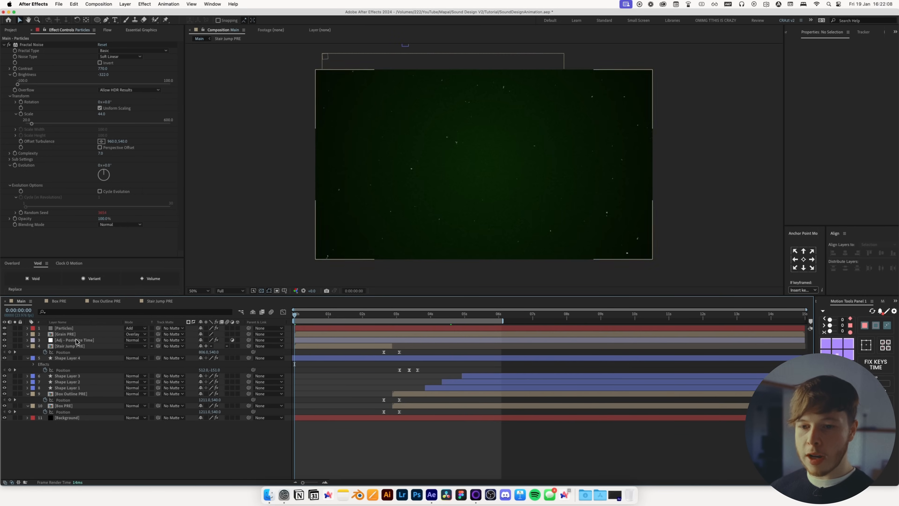
# Move the Posterize Time adjustment layer to the top and create a new adjustment layer beneath it
pyautogui.click(65, 334)
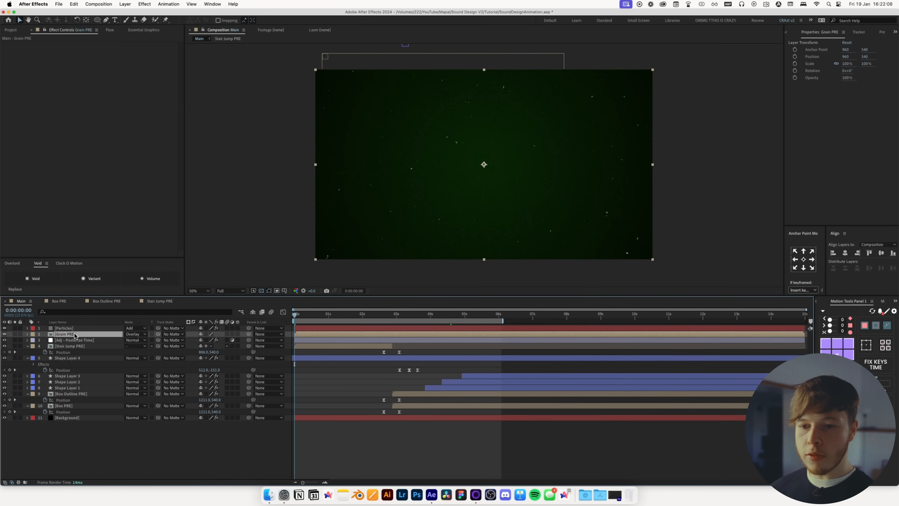
pyautogui.keyDown('shift'); pyautogui.click(66, 328); pyautogui.keyUp('shift')
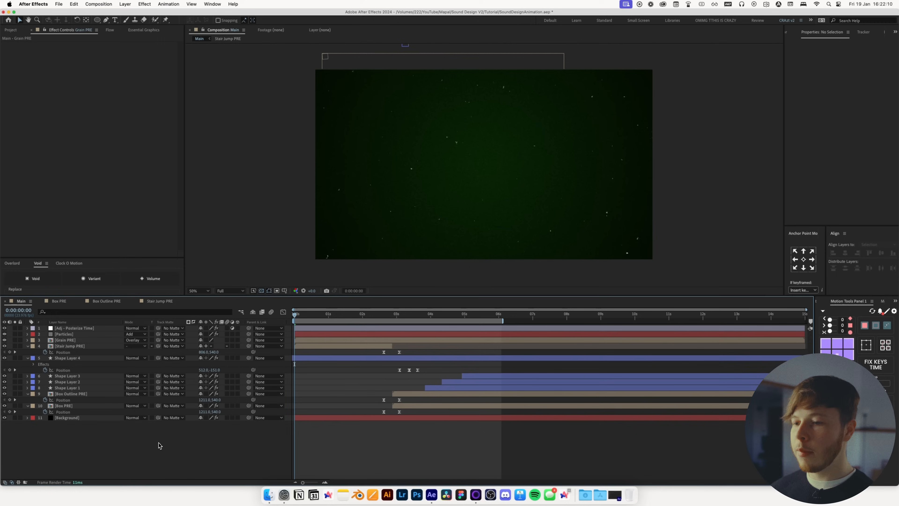
pyautogui.click(71, 336)
pyautogui.press('cmd+alt+y')
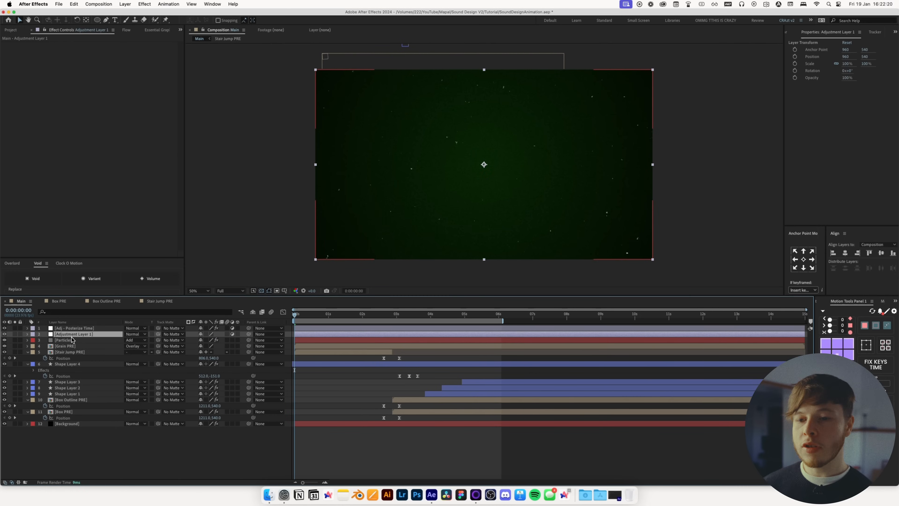
# Apply the Transform effect to the new adjustment layer
pyautogui.hotkey('ctrl', 'space')
pyautogui.write('trans')
pyautogui.press('Return')
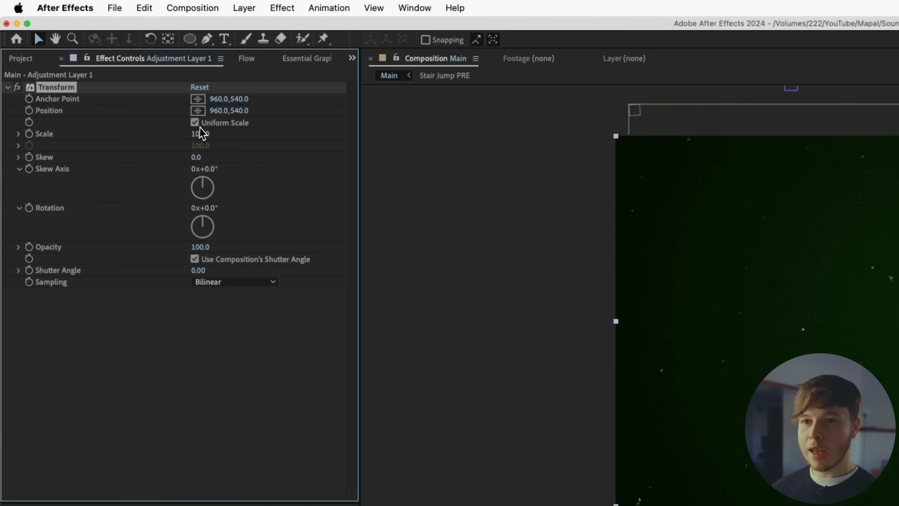
# Set the Transform effect's Scale on the new adjustment layer to 101
pyautogui.click(102, 69)
pyautogui.write('101')
pyautogui.press('Return')
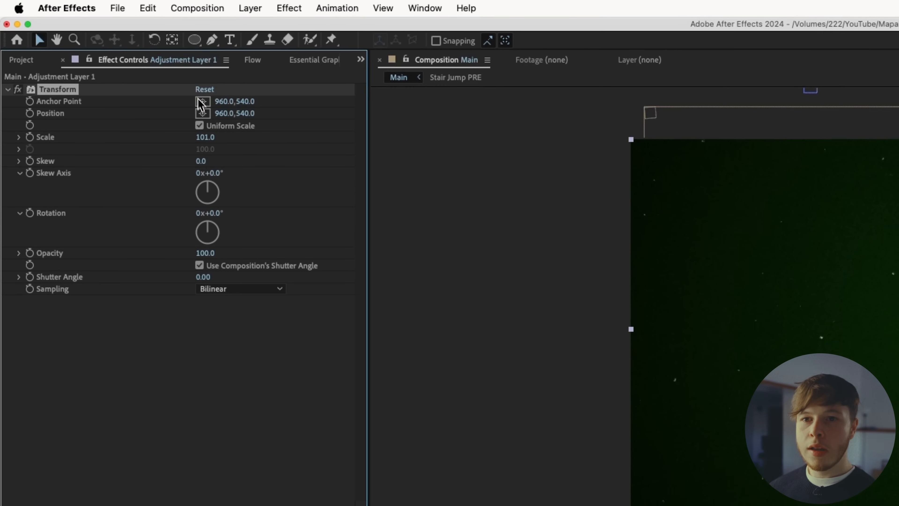
# Add the expression posterizeTime(12); wiggle() to the Transform effect's Position property
pyautogui.keyDown('alt'); pyautogui.click(30, 114); pyautogui.keyUp('alt')
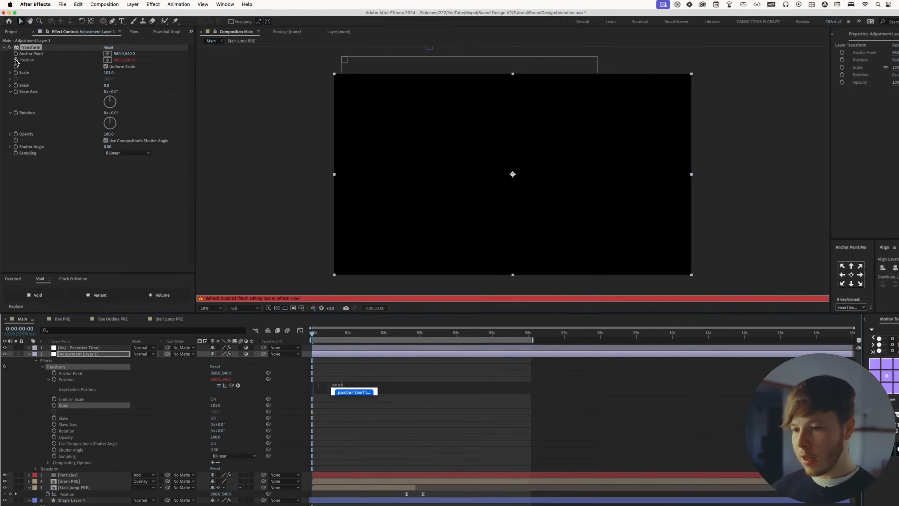
pyautogui.write('posterizeTime(12)')
pyautogui.press('Return')
pyautogui.write('wiggle(222,2')
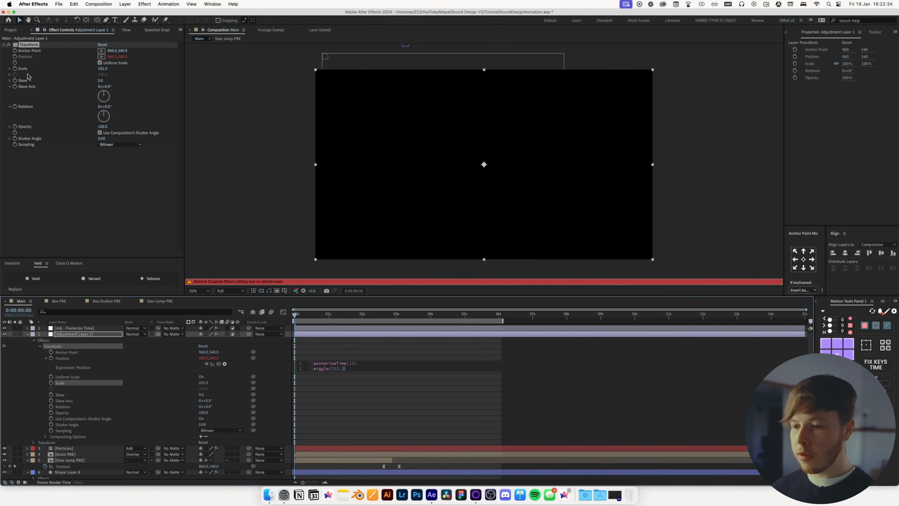
pyautogui.click(415, 457)
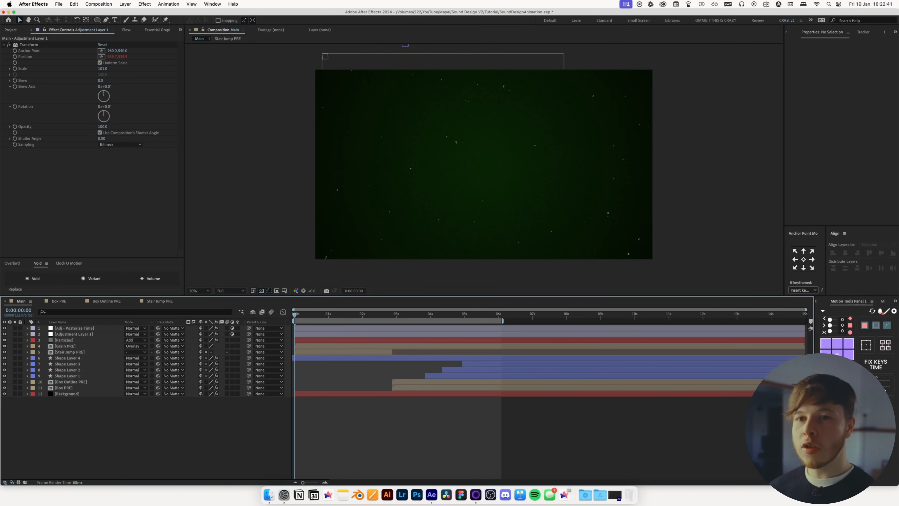
# Compare the Transform Scale at 100 and 101 while stepping through frames, leaving it at 101
pyautogui.click(103, 69)
pyautogui.press('Return')
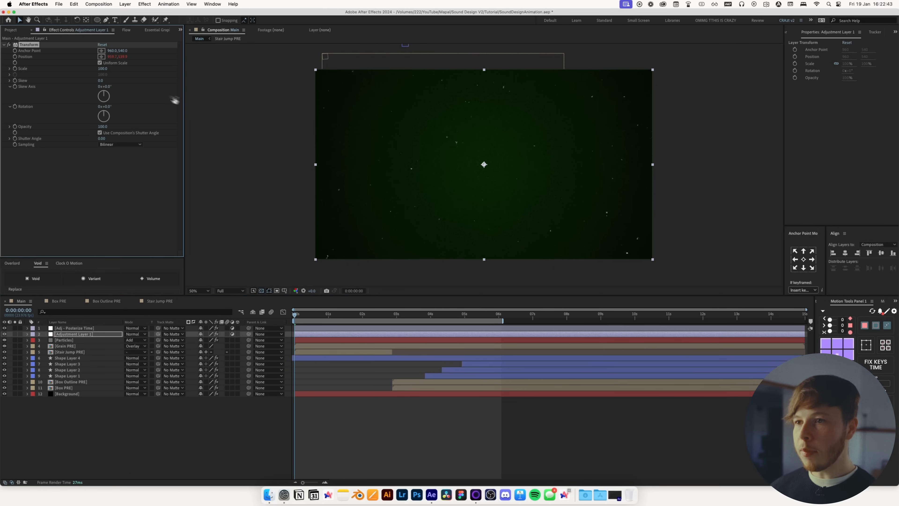
pyautogui.press('super+Right')
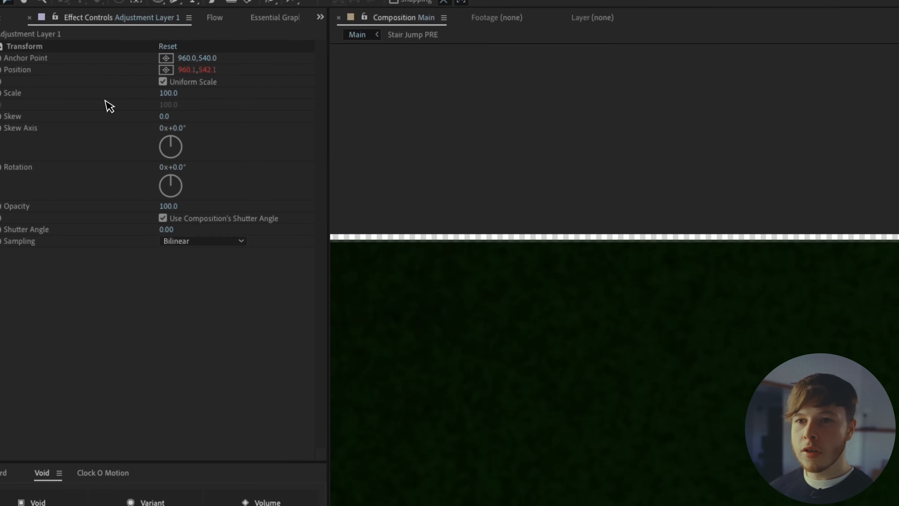
pyautogui.click(201, 138)
pyautogui.write('101')
pyautogui.press('Return')
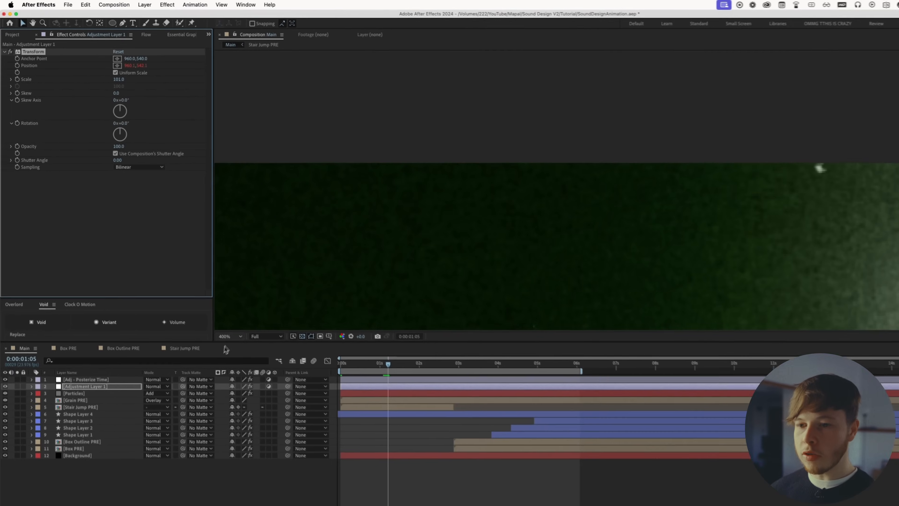
pyautogui.click(202, 295)
pyautogui.click(206, 305)
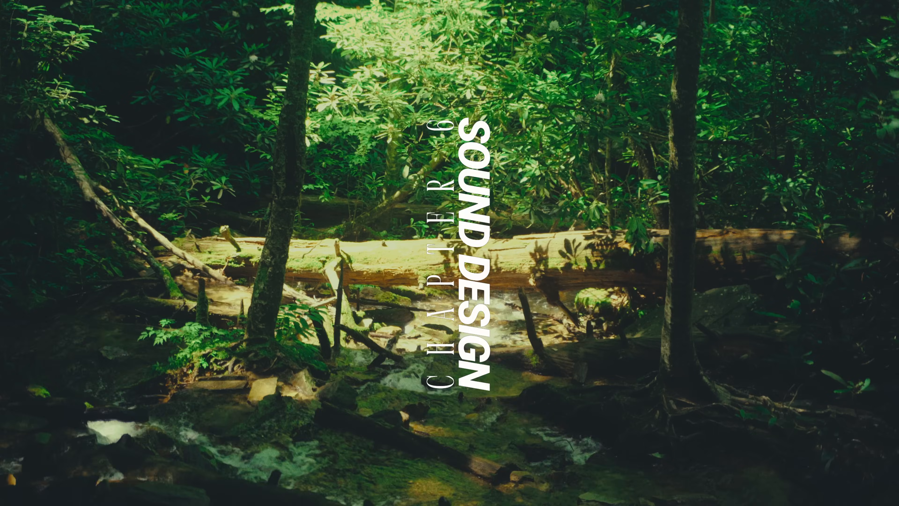
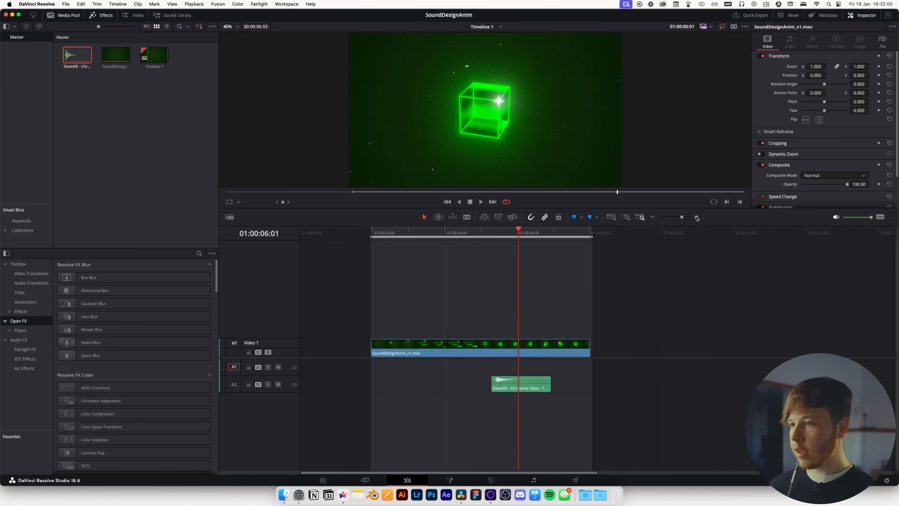
# Move the Twinkle Tap sound clip later on its audio track to sync with the cube's sparkle
pyautogui.scroll(3, 557, 235)
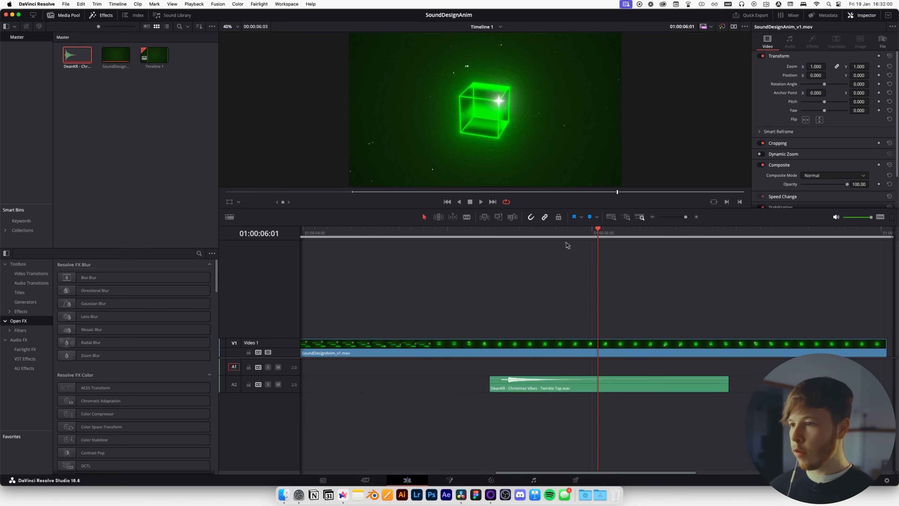
pyautogui.moveTo(513, 232); pyautogui.dragTo(563, 230)
pyautogui.moveTo(512, 389); pyautogui.dragTo(570, 388)
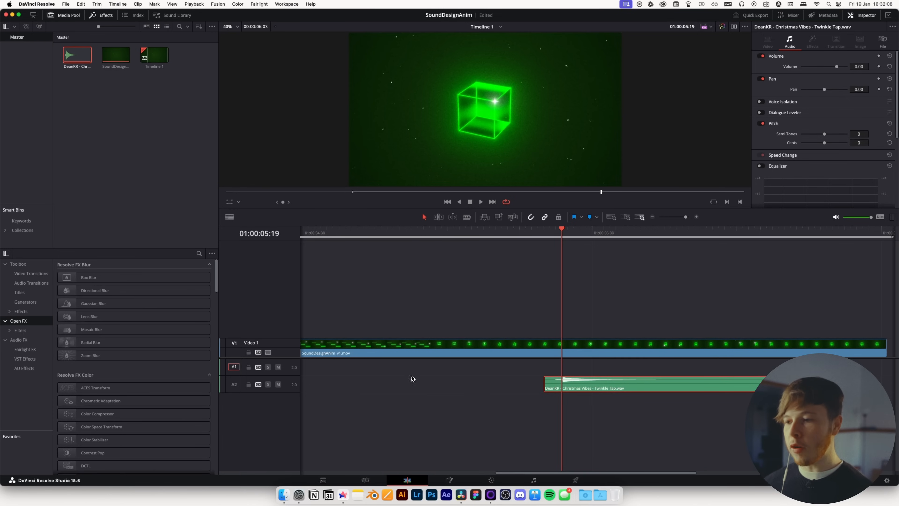
pyautogui.press('XF86AudioRaiseVolume')
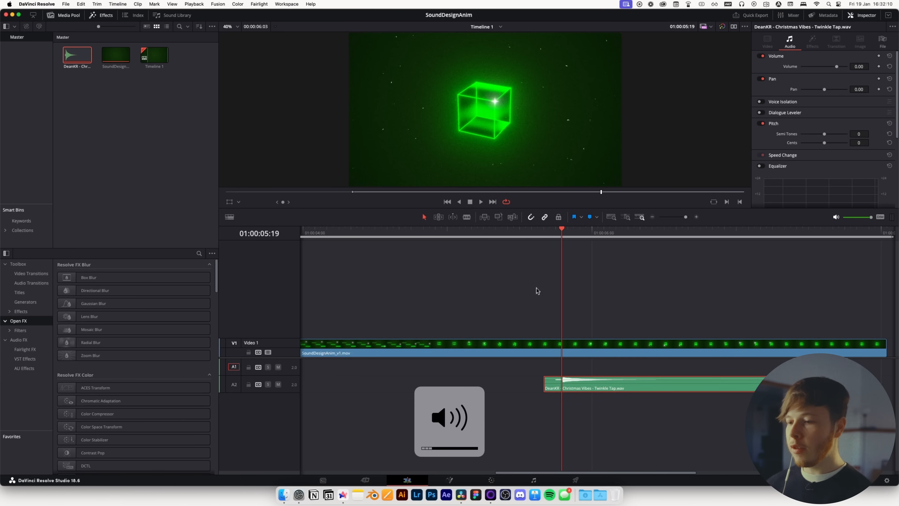
# Lower the Twinkle Tap clip's volume to -7.71 dB and set its pitch to 4 semitones, previewing playback
pyautogui.moveTo(556, 241); pyautogui.dragTo(471, 247)
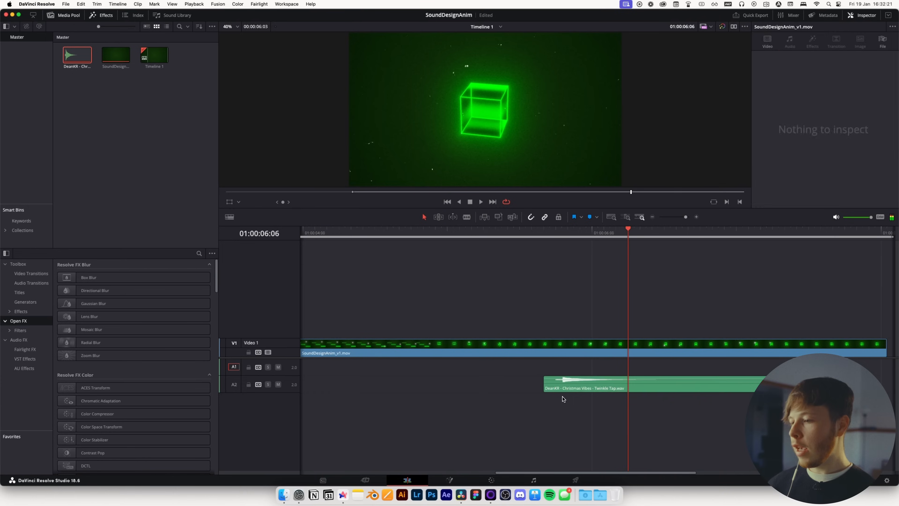
pyautogui.click(581, 385)
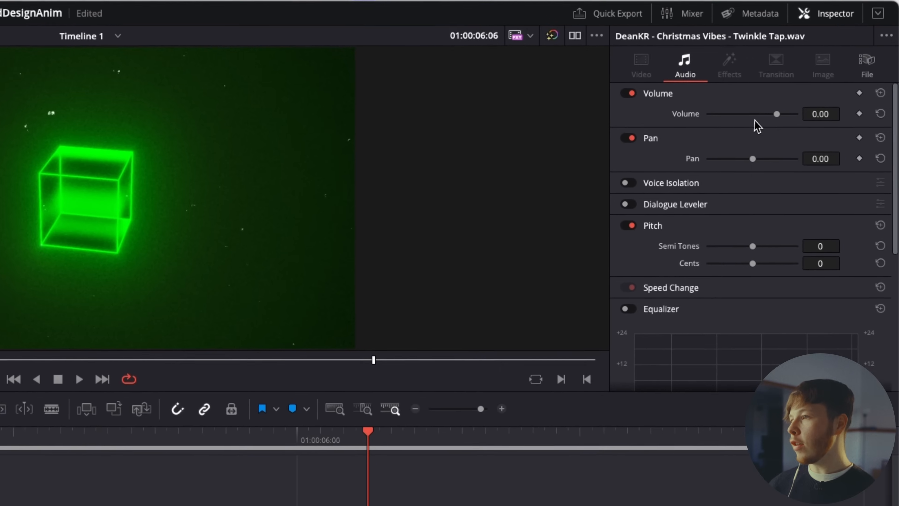
pyautogui.moveTo(777, 113); pyautogui.dragTo(772, 116)
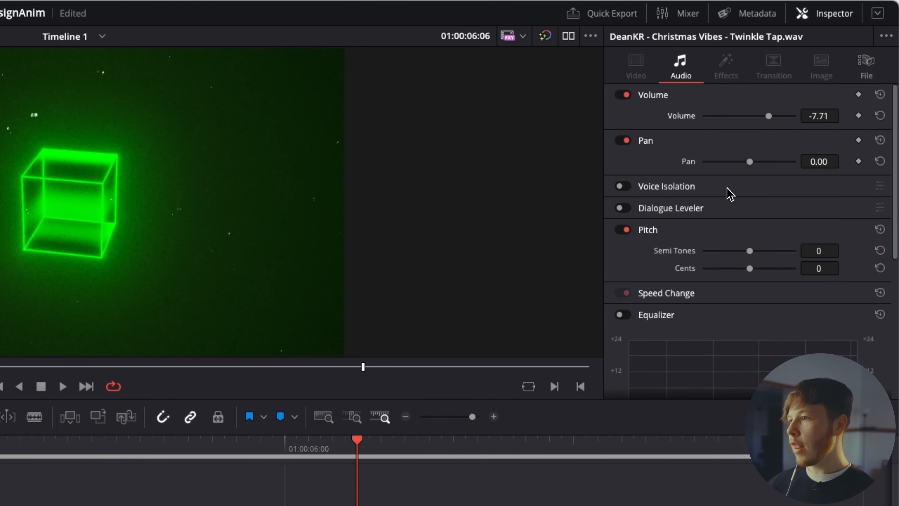
pyautogui.moveTo(745, 254); pyautogui.dragTo(742, 255)
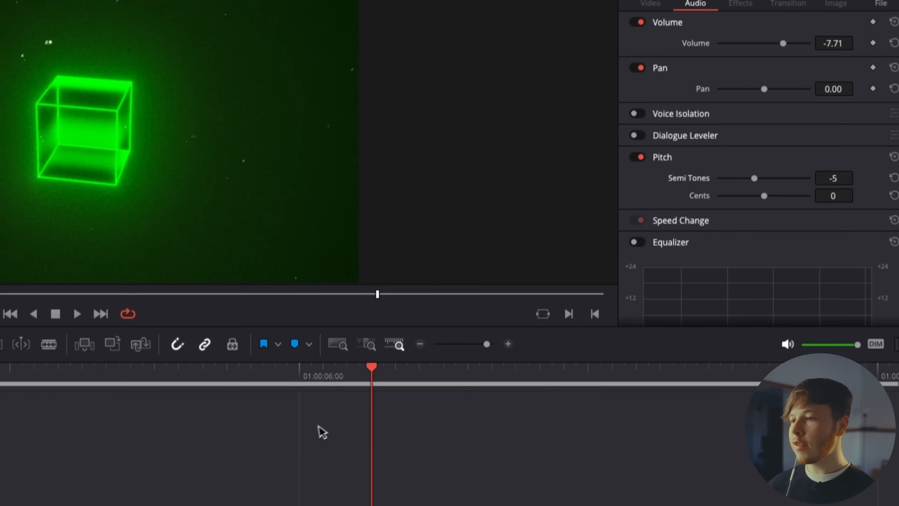
pyautogui.click(189, 444)
pyautogui.press('space')
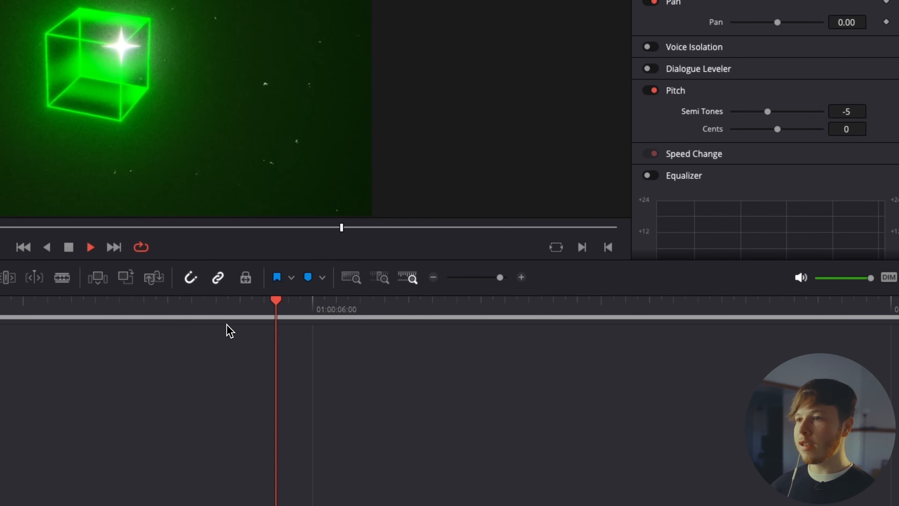
pyautogui.press('space')
pyautogui.moveTo(768, 111)
pyautogui.mouseDown()
pyautogui.moveTo(776, 113)
pyautogui.moveTo(757, 114)
pyautogui.mouseUp()
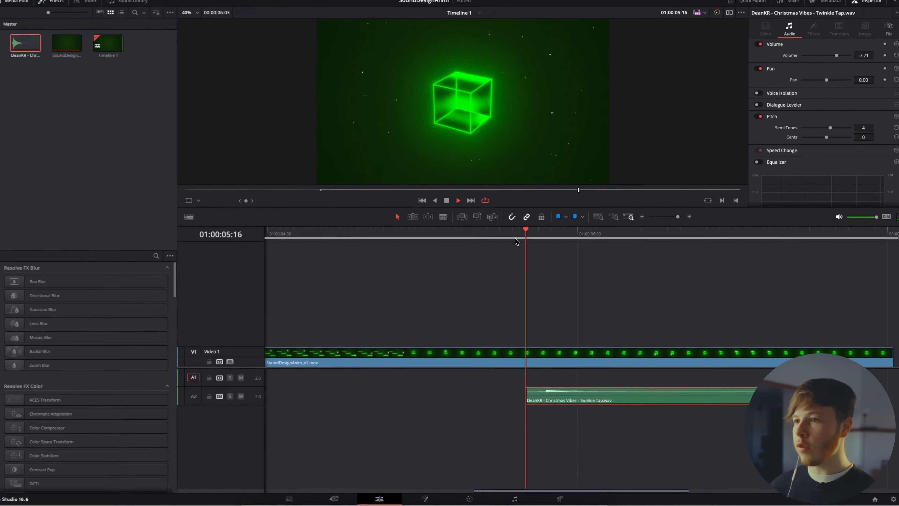
# Duplicate the Twinkle Tap clip onto the audio track above, offset about 15 frames later
pyautogui.click(535, 234)
pyautogui.click(537, 234)
pyautogui.press('space')
pyautogui.moveTo(601, 390); pyautogui.dragTo(664, 375)
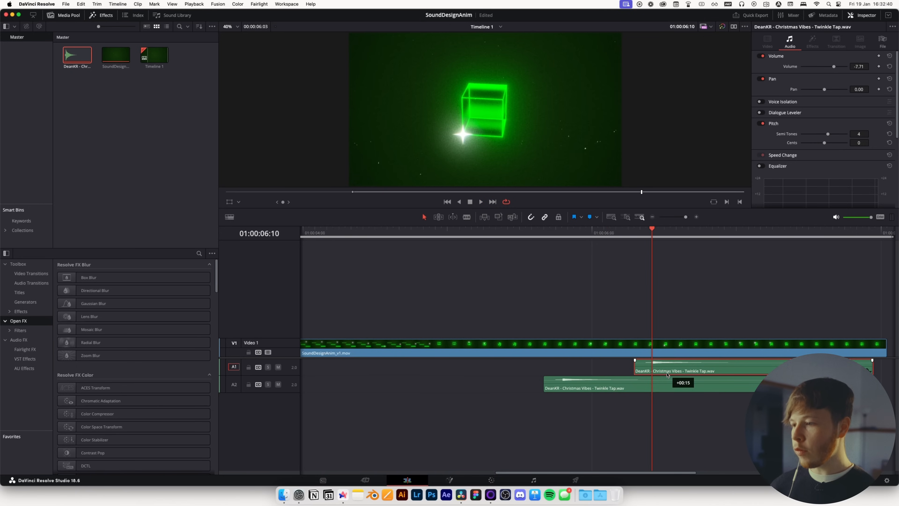
pyautogui.click(633, 234)
pyautogui.moveTo(634, 236); pyautogui.dragTo(718, 238)
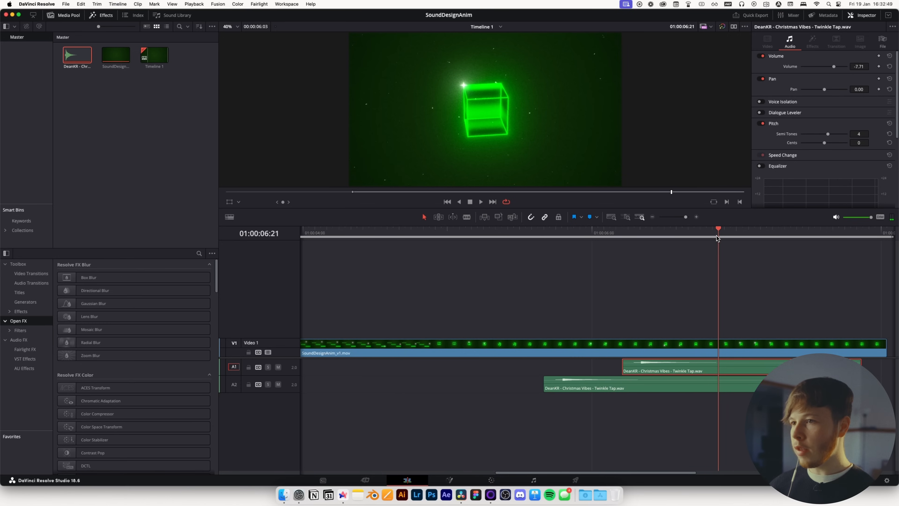
# Copy the Twinkle Tap clip again onto a third audio track further along and preview it
pyautogui.moveTo(660, 367); pyautogui.dragTo(739, 403)
pyautogui.click(507, 267)
pyautogui.press('space')
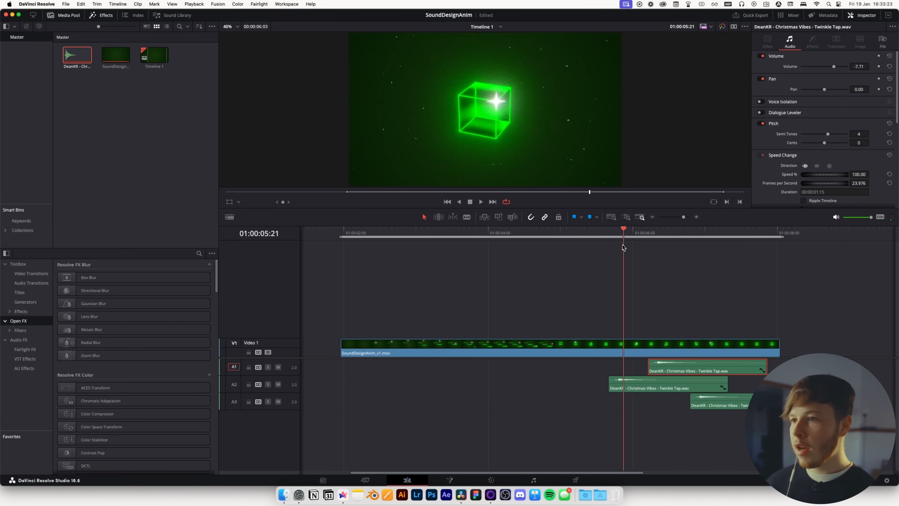
pyautogui.moveTo(626, 245); pyautogui.dragTo(410, 285)
# Switch to the sound library in the browser and search sound effects for ball hit
pyautogui.press('super+Tab')
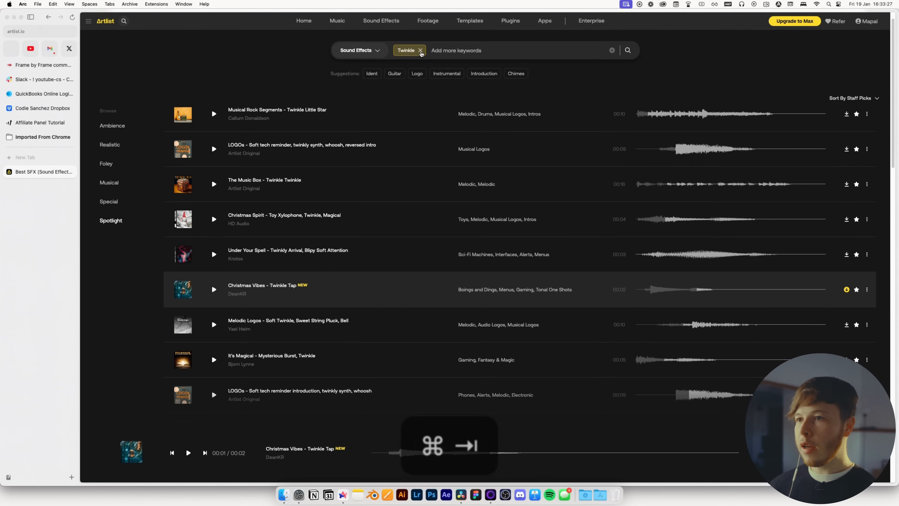
pyautogui.click(420, 51)
pyautogui.write('ball hit')
pyautogui.press('Return')
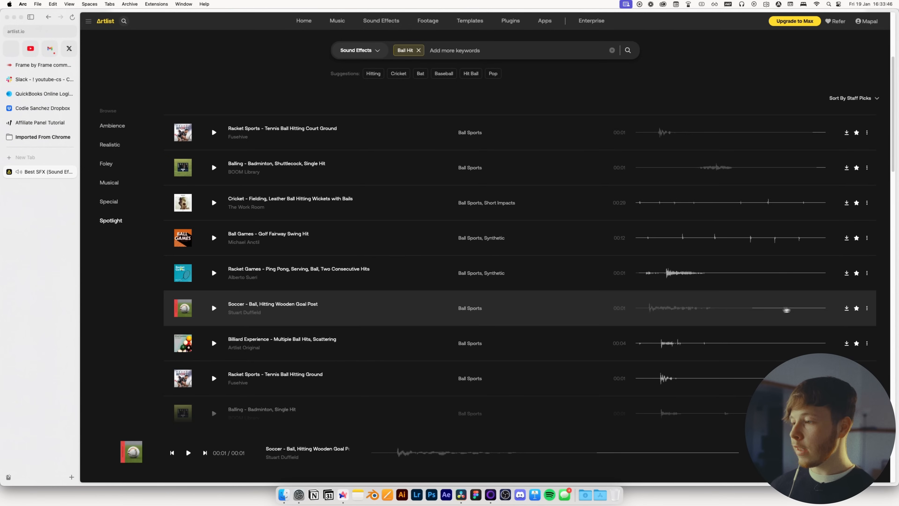
# Download 'Soccer - Ball Hitting Wooden Goal Post' and place it on the first audio track
pyautogui.click(846, 308)
pyautogui.click(859, 307)
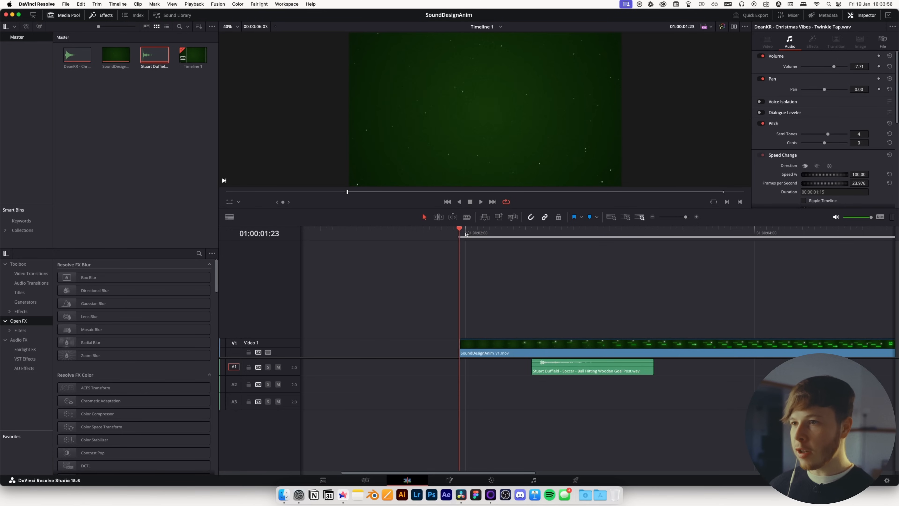
pyautogui.press('space')
pyautogui.click(551, 368)
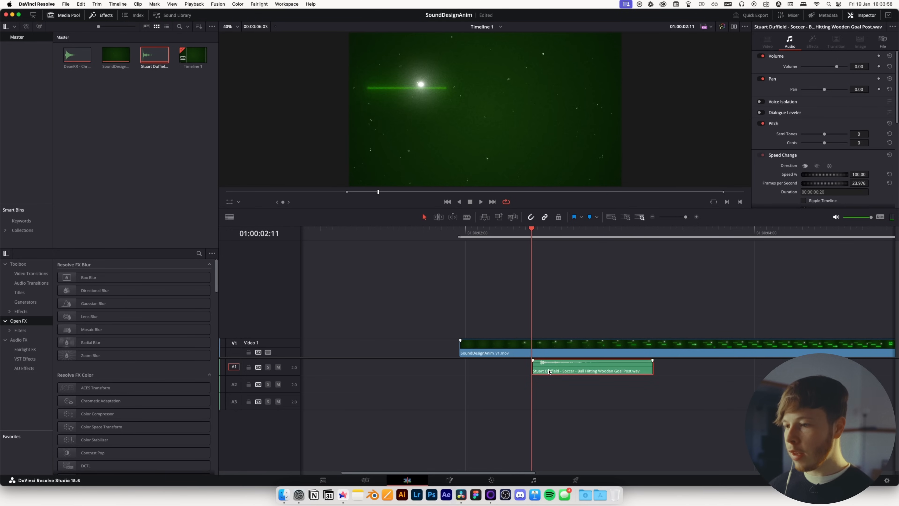
# Nudge the ball-hit clip to line up with the ball's landing, previewing playback
pyautogui.moveTo(556, 371); pyautogui.dragTo(550, 373)
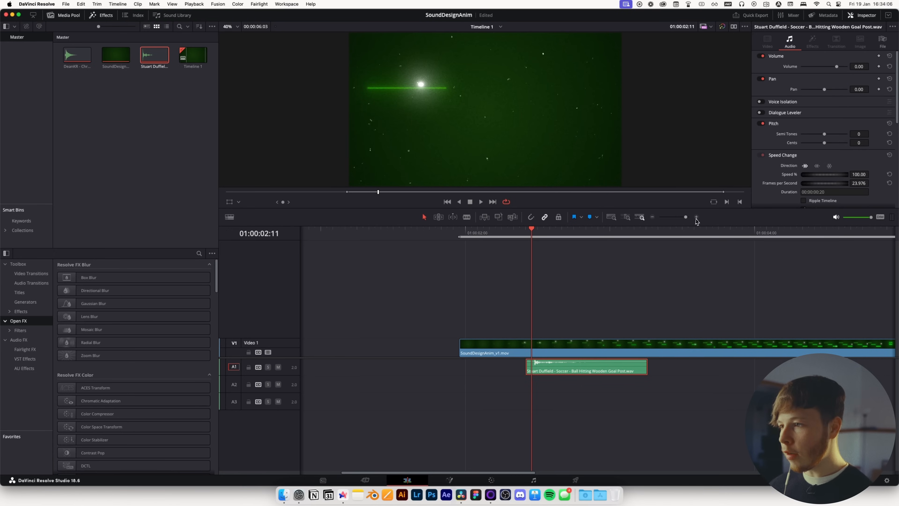
pyautogui.click(696, 217)
pyautogui.moveTo(609, 368); pyautogui.dragTo(598, 370)
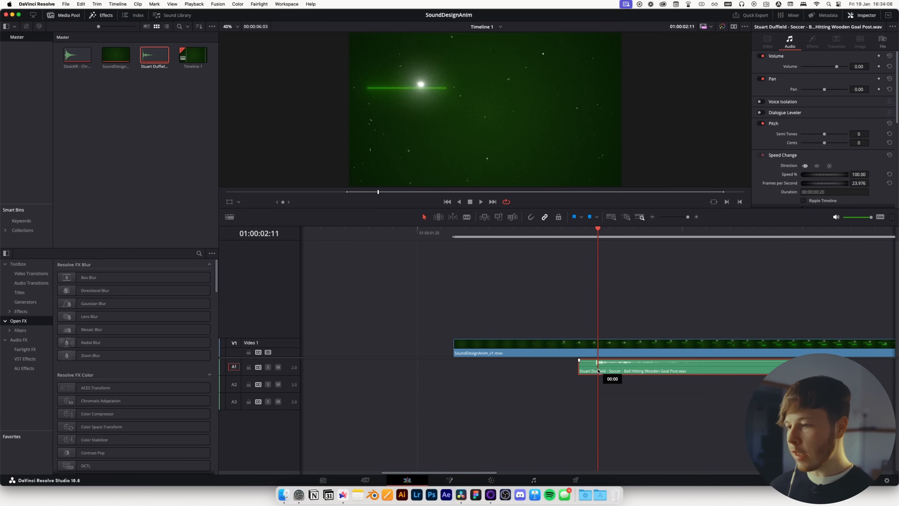
pyautogui.moveTo(597, 242); pyautogui.dragTo(563, 242)
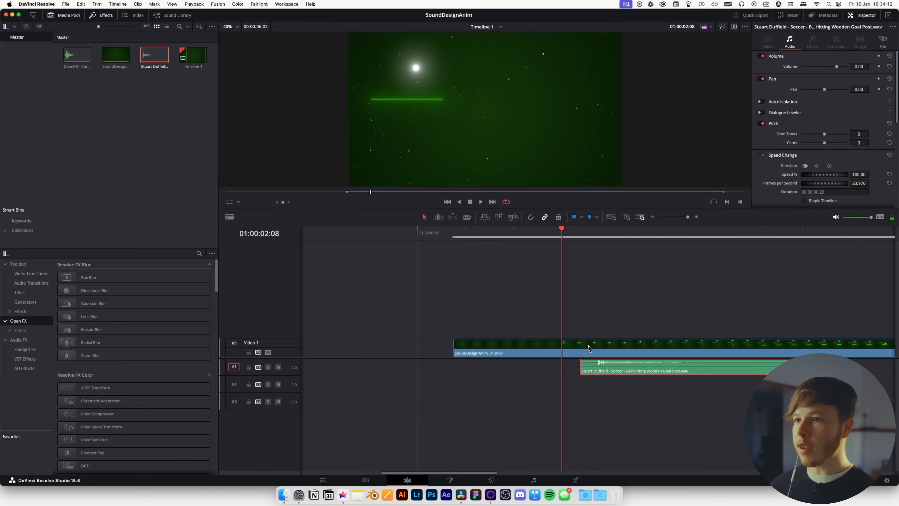
pyautogui.press('space')
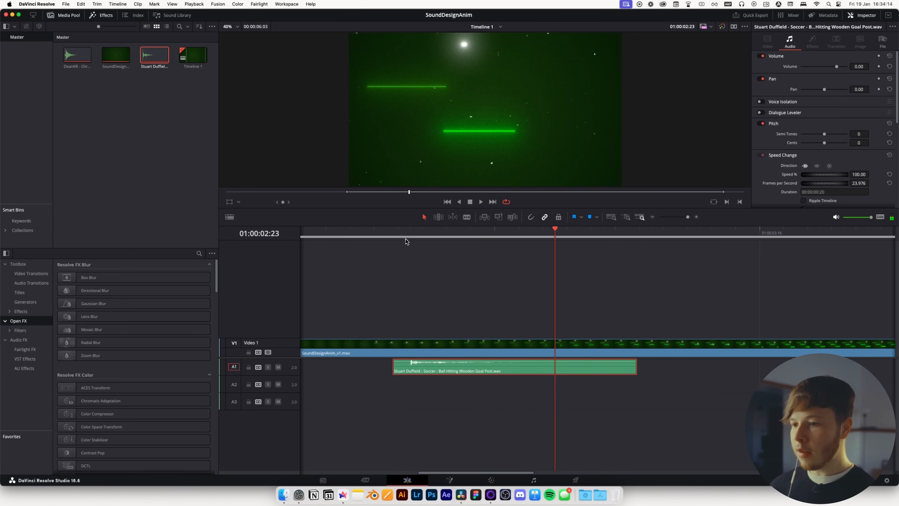
# Set the ball-hit clip's volume to -14.66 dB and its pitch to -6 semitones
pyautogui.click(410, 237)
pyautogui.moveTo(835, 68); pyautogui.dragTo(831, 69)
pyautogui.press('space')
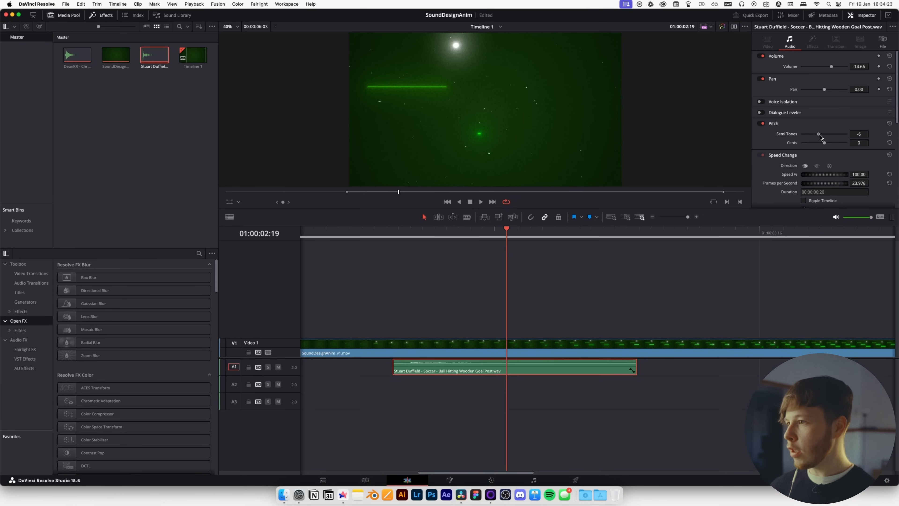
# Duplicate the ball-hit clip onto another audio track for the next bounce
pyautogui.moveTo(387, 237); pyautogui.dragTo(687, 236)
pyautogui.moveTo(460, 367); pyautogui.dragTo(716, 374)
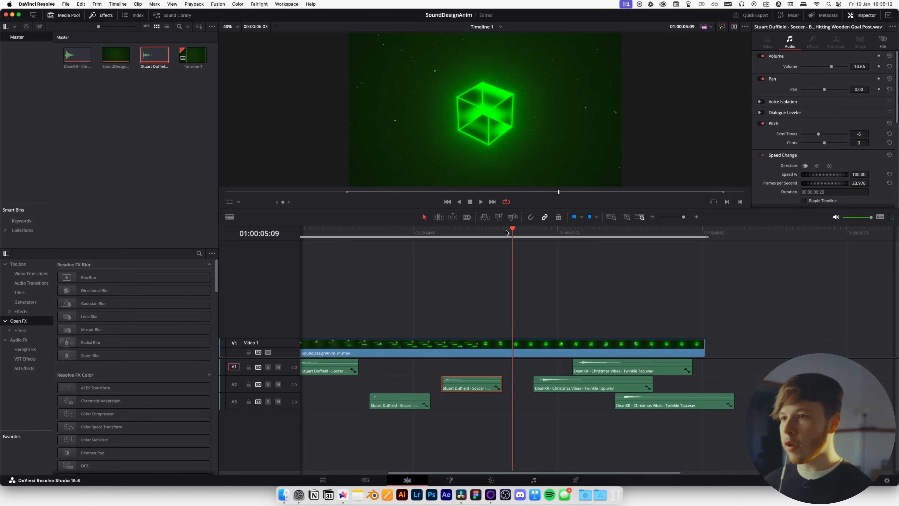
pyautogui.moveTo(507, 232)
pyautogui.mouseDown()
pyautogui.moveTo(471, 234)
pyautogui.moveTo(501, 237)
pyautogui.mouseUp()
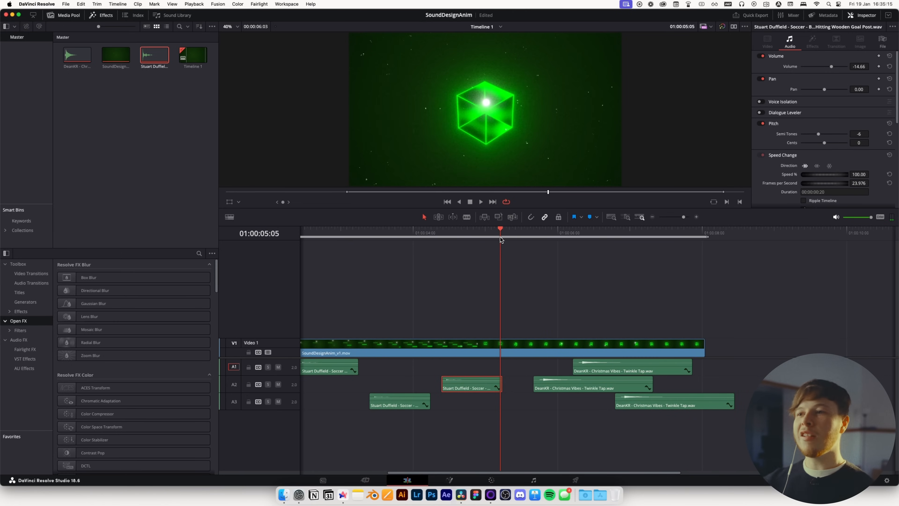
# Switch to the sound library and search sound effects for deep impact
pyautogui.press('super+Tab')
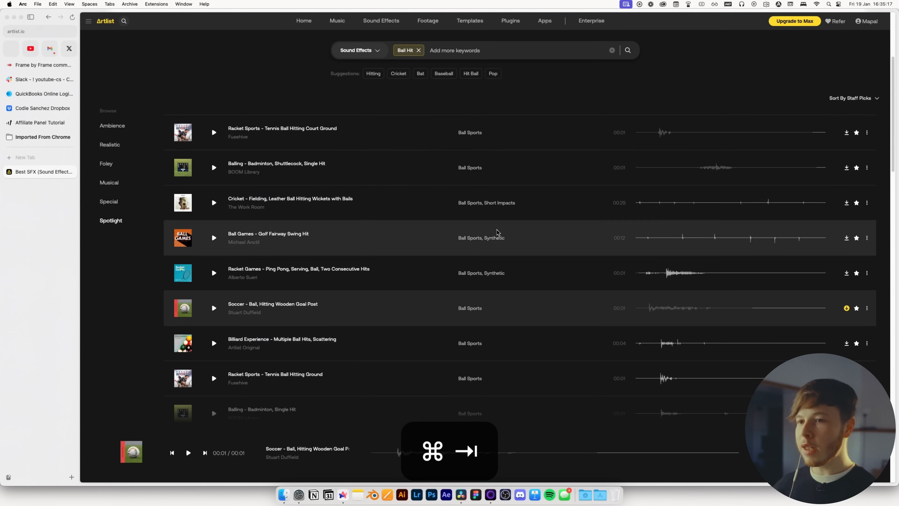
pyautogui.click(412, 53)
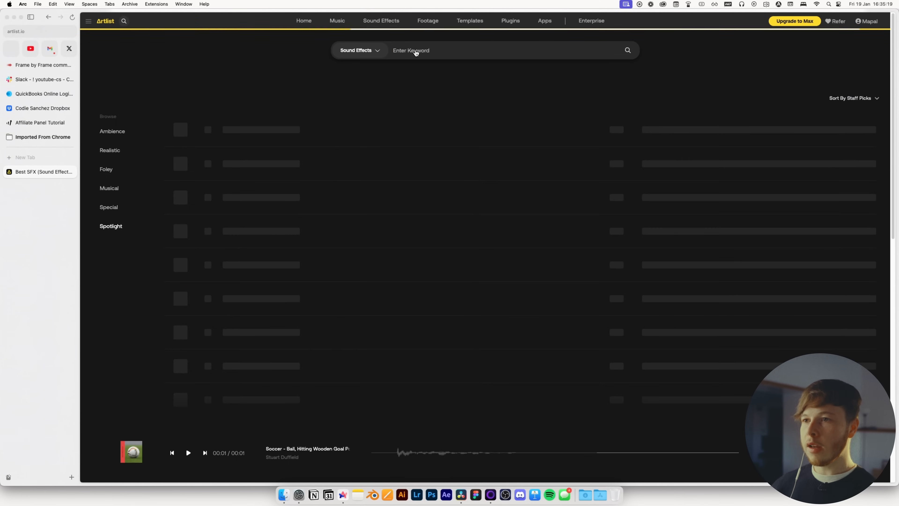
pyautogui.write('deep impact')
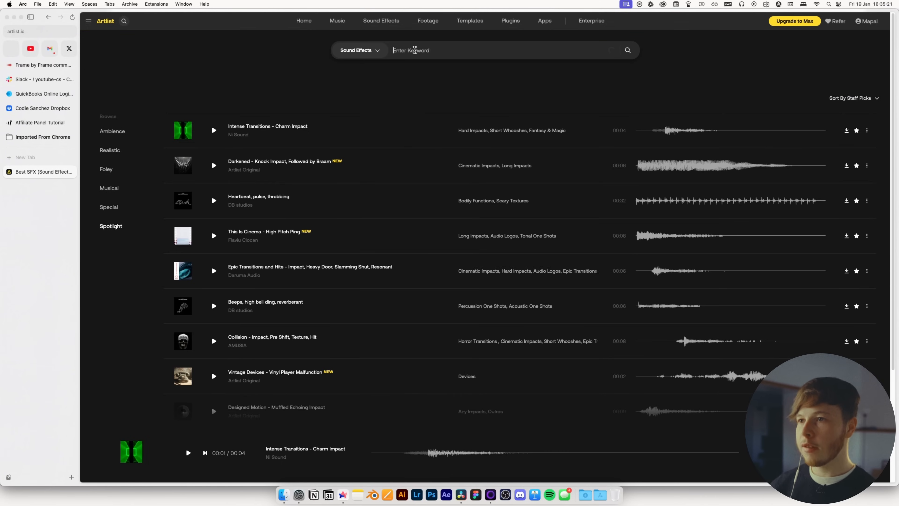
pyautogui.press('space')
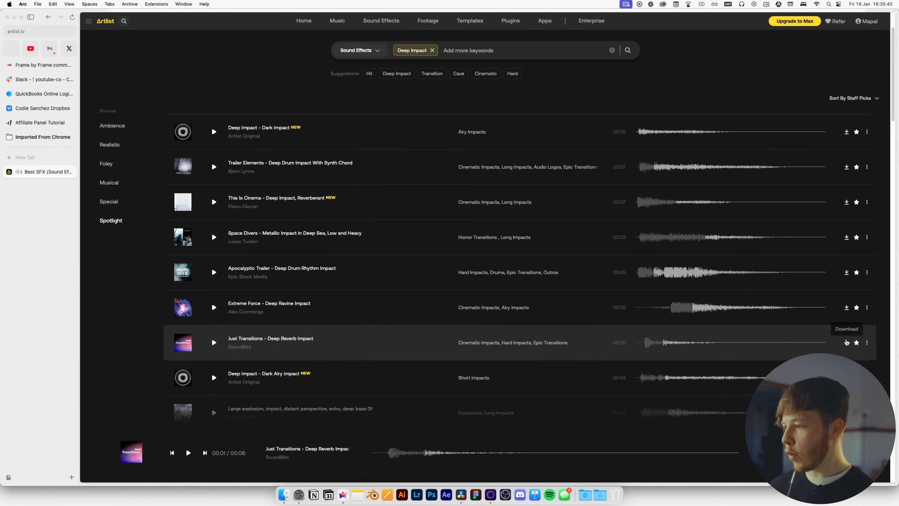
# Download 'Just Transitions - Deep Reverb Impact', place it on the fourth audio track and set its volume to -10.69 dB
pyautogui.click(847, 343)
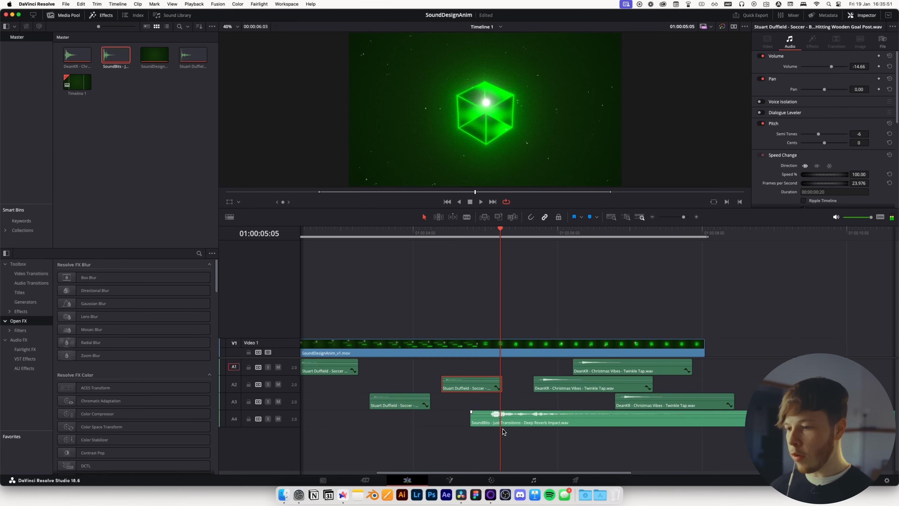
pyautogui.moveTo(504, 429); pyautogui.dragTo(513, 424)
pyautogui.moveTo(836, 66); pyautogui.dragTo(833, 66)
pyautogui.click(504, 240)
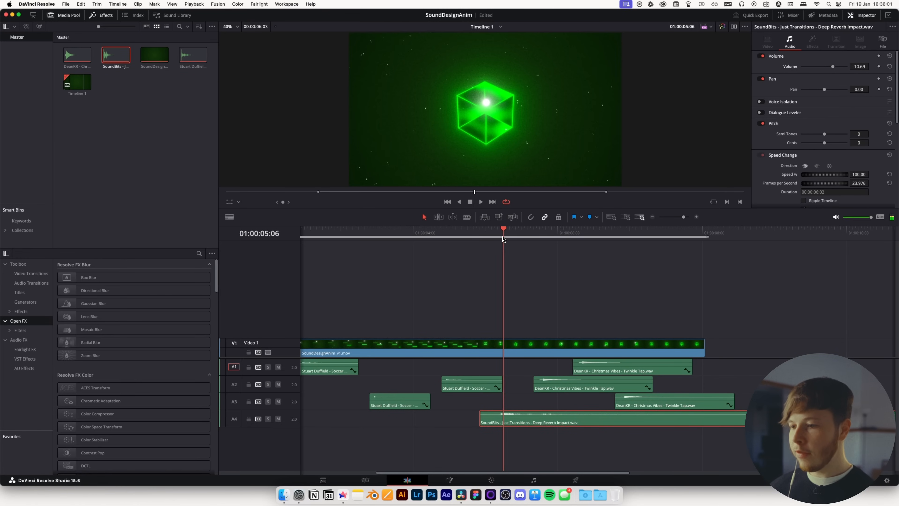
# Undo the last edit and shift the ball-hit clip on the first audio track slightly later
pyautogui.press('super+z')
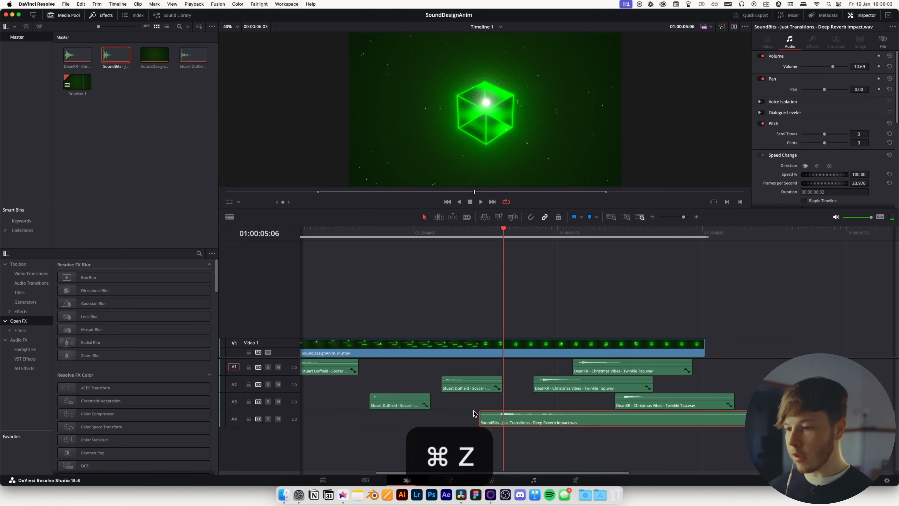
pyautogui.click(466, 370)
pyautogui.moveTo(466, 371); pyautogui.dragTo(490, 371)
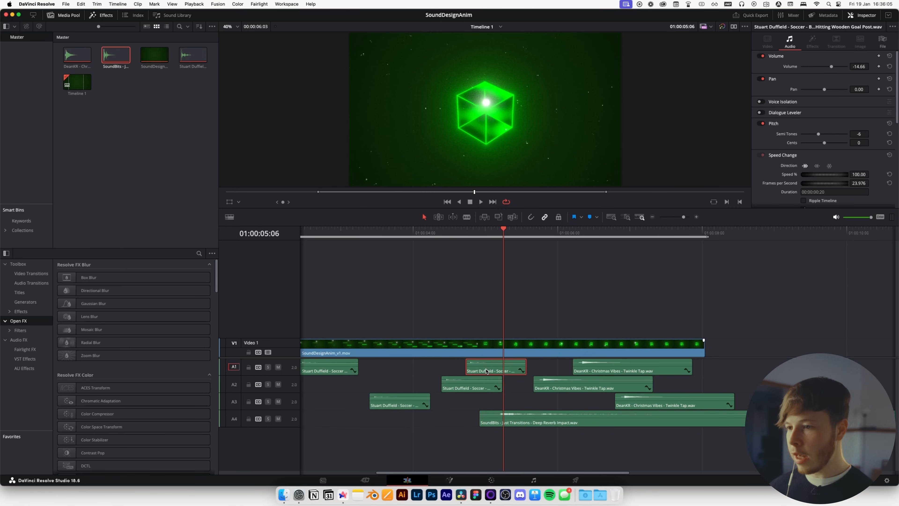
pyautogui.moveTo(504, 236)
pyautogui.mouseDown()
pyautogui.moveTo(484, 236)
pyautogui.moveTo(495, 237)
pyautogui.mouseUp()
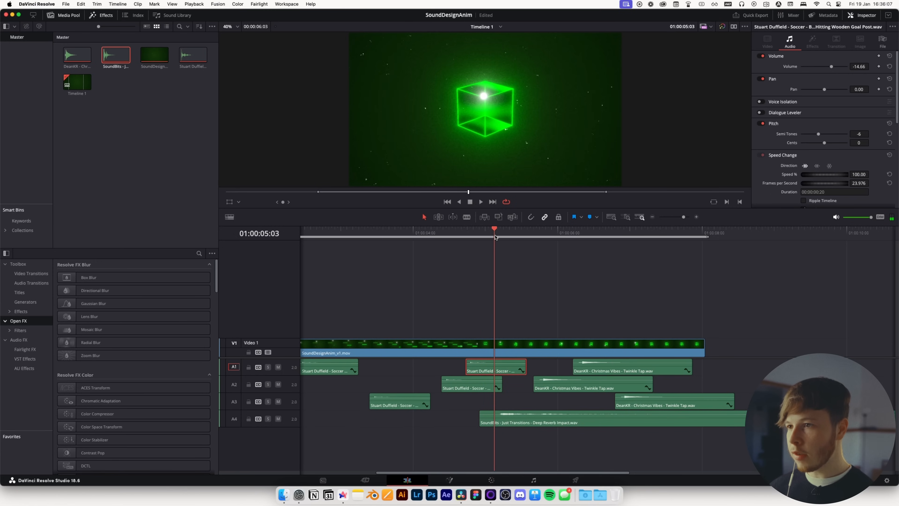
pyautogui.moveTo(483, 370); pyautogui.dragTo(496, 370)
# Search sound effects for swoosh and download 'Swoosh - Branch Whoosh'
pyautogui.press('super+Tab')
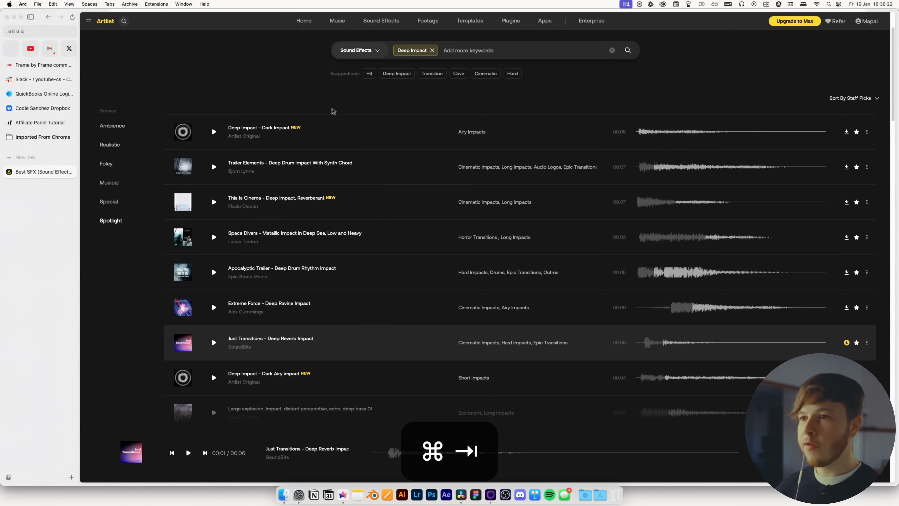
pyautogui.click(429, 53)
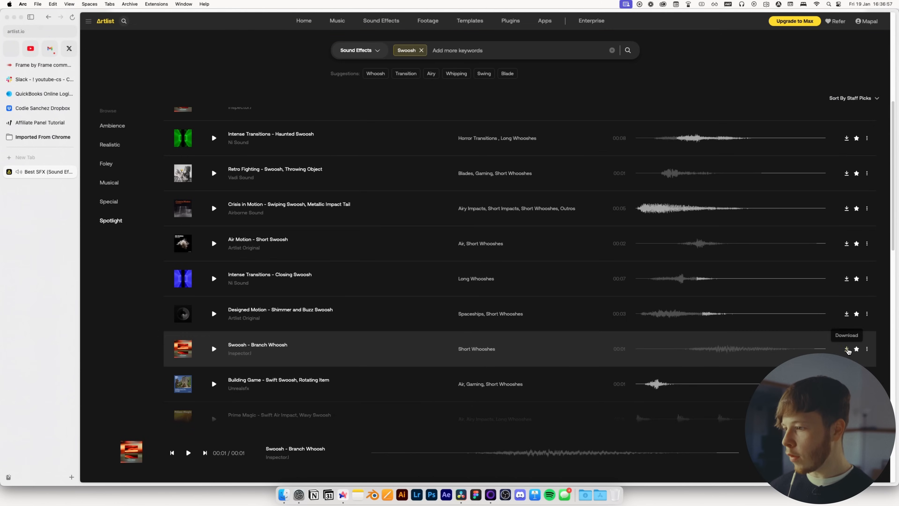
pyautogui.click(846, 348)
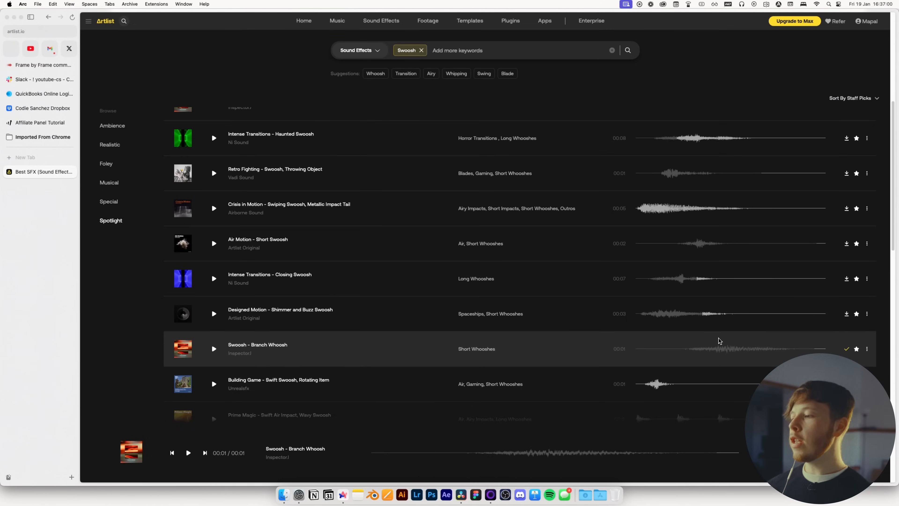
# Place the Swoosh - Branch Whoosh clip on a fifth audio track just before the cube's entrance
pyautogui.press('super+Tab')
pyautogui.click(585, 495)
pyautogui.moveTo(370, 113); pyautogui.dragTo(471, 437)
pyautogui.click(504, 443)
pyautogui.scroll(4, 471, 439)
pyautogui.click(469, 438)
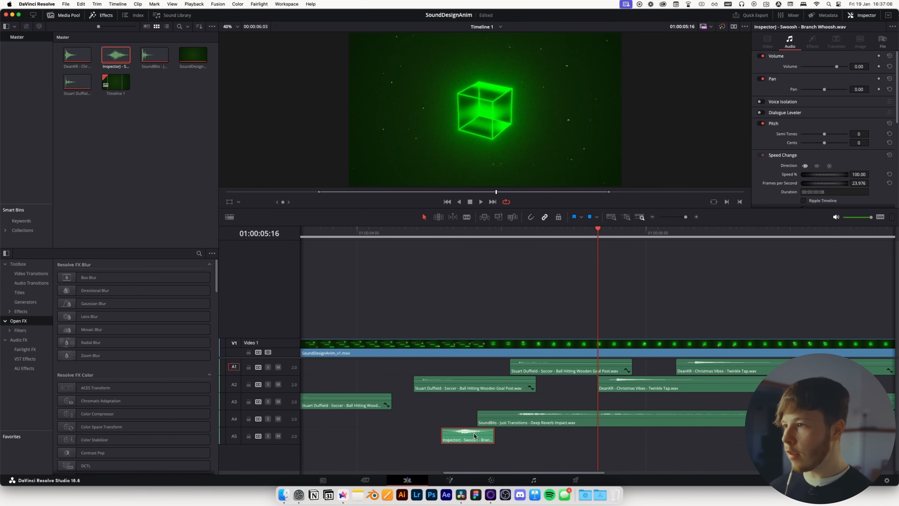
# Slow down the Swoosh - Branch Whoosh clip and stretch it to a longer duration on the fifth audio track
pyautogui.moveTo(823, 175); pyautogui.dragTo(825, 176)
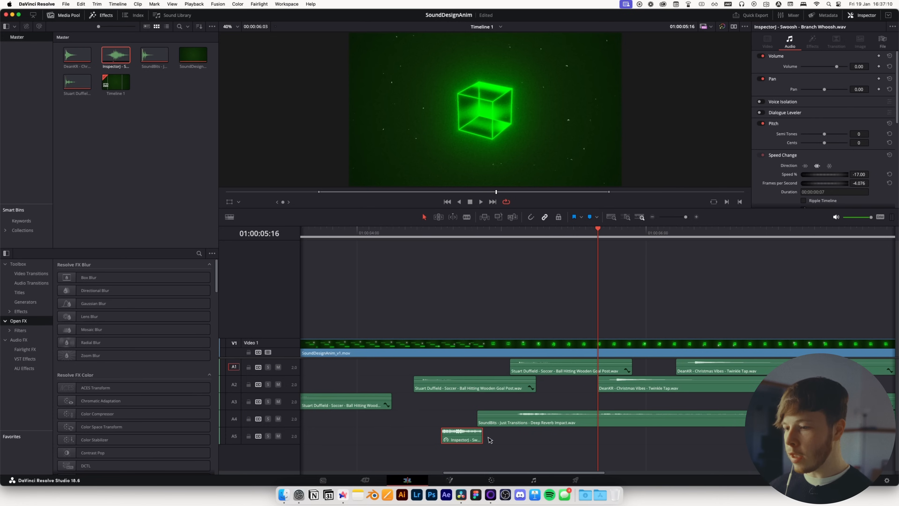
pyautogui.moveTo(482, 436); pyautogui.dragTo(719, 427)
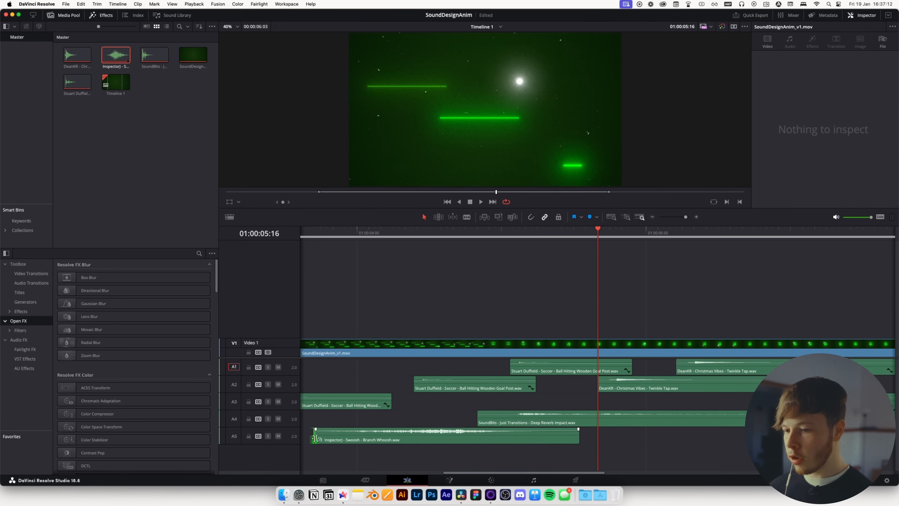
# Move the slowed swoosh clip later to line up with the cube's entrance and preview it
pyautogui.moveTo(596, 233); pyautogui.dragTo(495, 258)
pyautogui.moveTo(340, 432); pyautogui.dragTo(505, 437)
pyautogui.moveTo(500, 236); pyautogui.dragTo(434, 239)
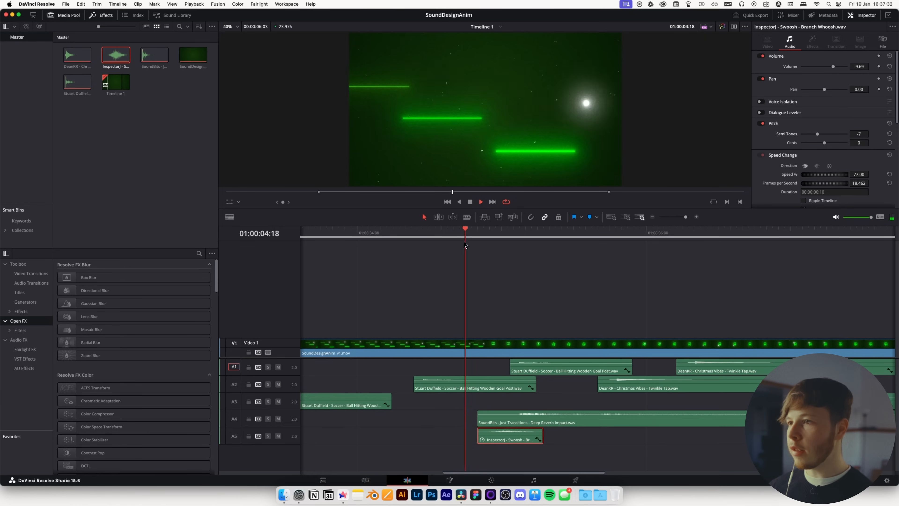
pyautogui.press('space')
pyautogui.click(446, 233)
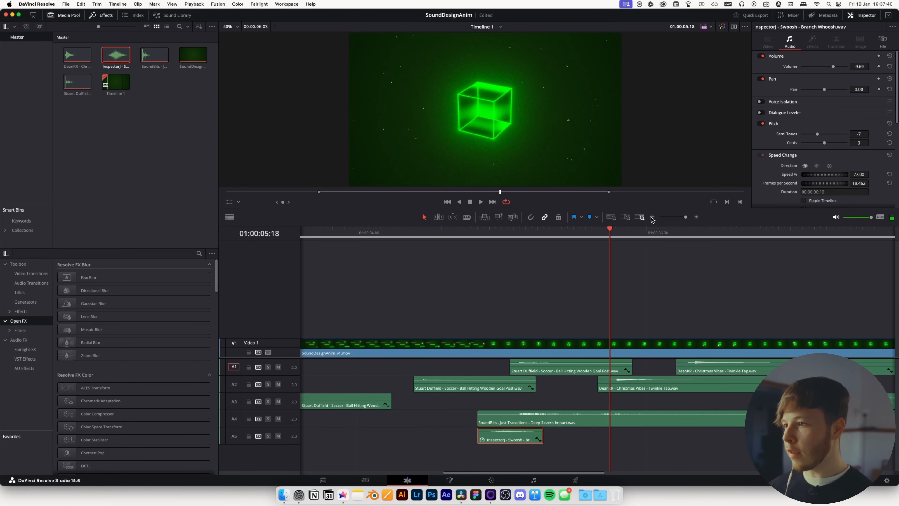
# Zoom out to the whole timeline and play it back from the start to review the sound timing
pyautogui.click(653, 217)
pyautogui.click(399, 233)
pyautogui.press('space')
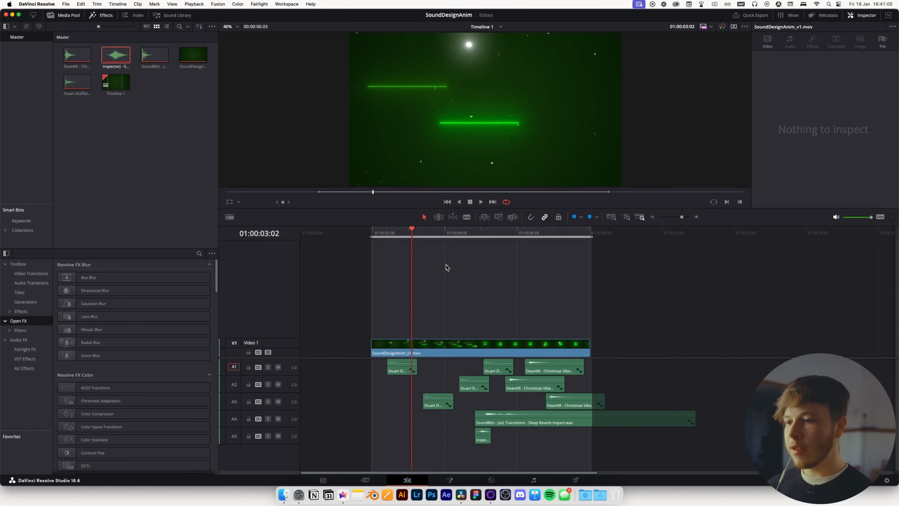
pyautogui.moveTo(405, 233); pyautogui.dragTo(465, 265)
# Switch to the Artlist sound effects page and search for light saber
pyautogui.press('super+Tab')
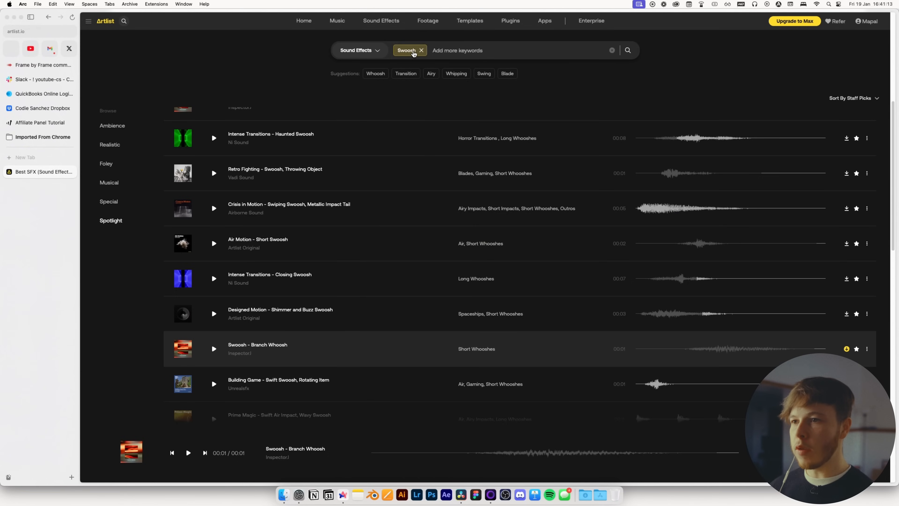
pyautogui.click(419, 51)
pyautogui.write('li')
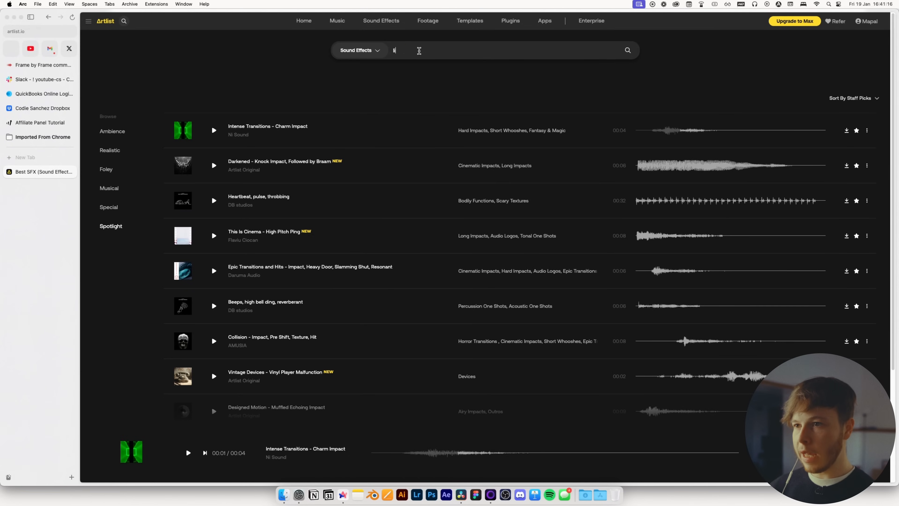
pyautogui.write('ght saber')
pyautogui.press('Return')
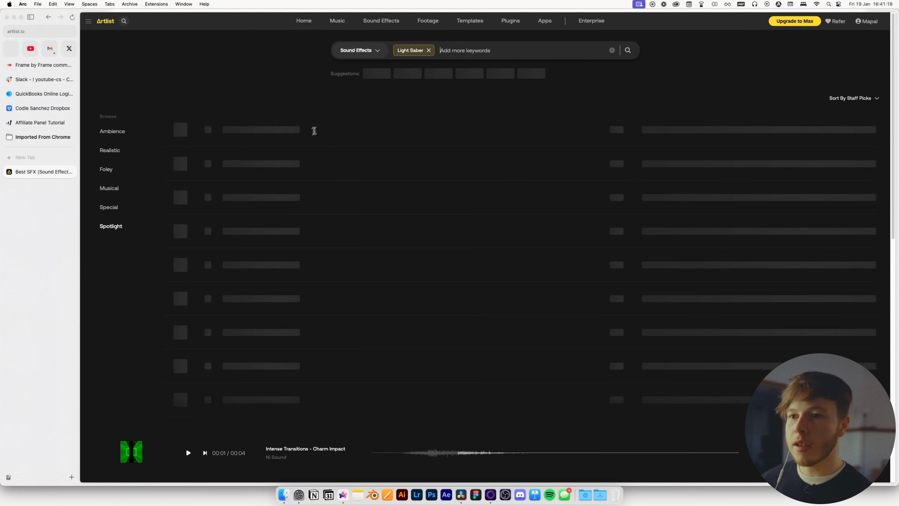
# Bring the downloaded 'Classic Sci Fi Weapons - Laser Sword Maneuver, Deflect Hit' from Downloads onto a sixth audio track
pyautogui.press('super+Tab')
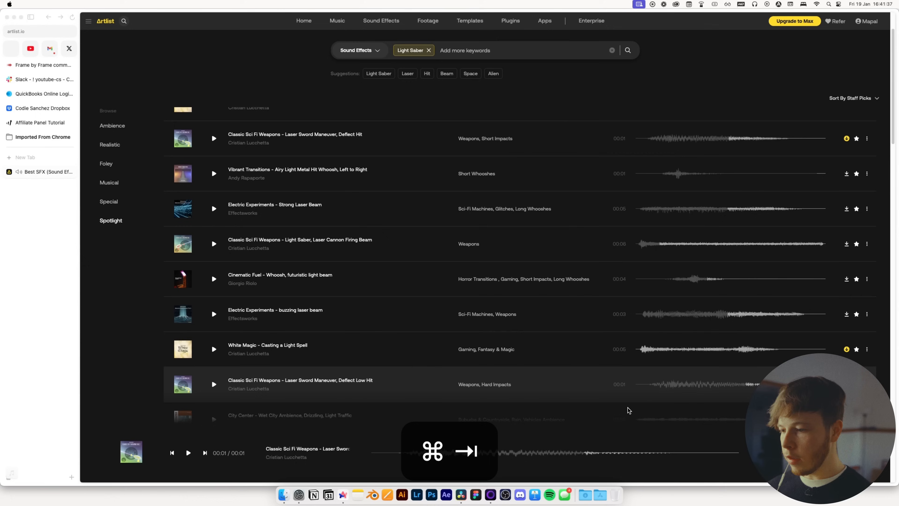
pyautogui.press('super+Tab')
pyautogui.press('super+Tab')
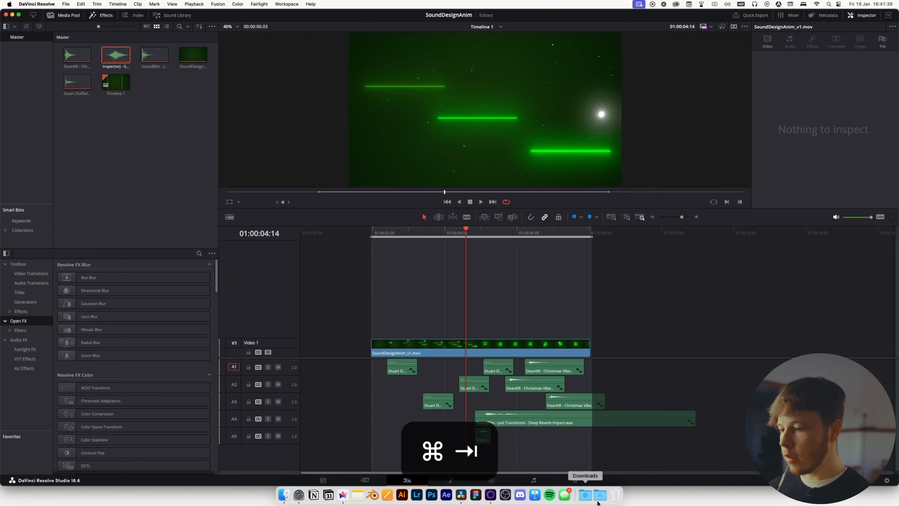
pyautogui.click(584, 495)
pyautogui.moveTo(358, 108); pyautogui.dragTo(496, 465)
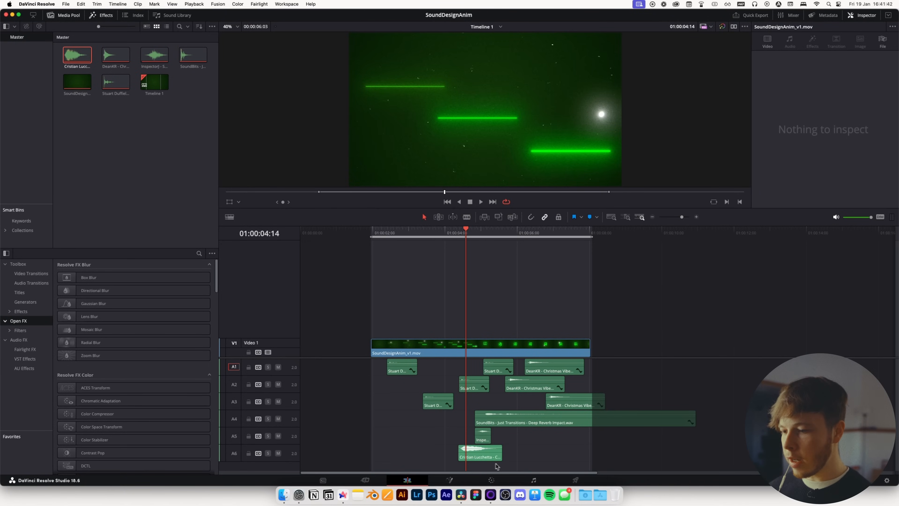
# Zoom into the timeline and move the laser sword clip near the start, under the ball's first appearance
pyautogui.click(696, 216)
pyautogui.click(696, 216)
pyautogui.hscroll(-5, 478, 242)
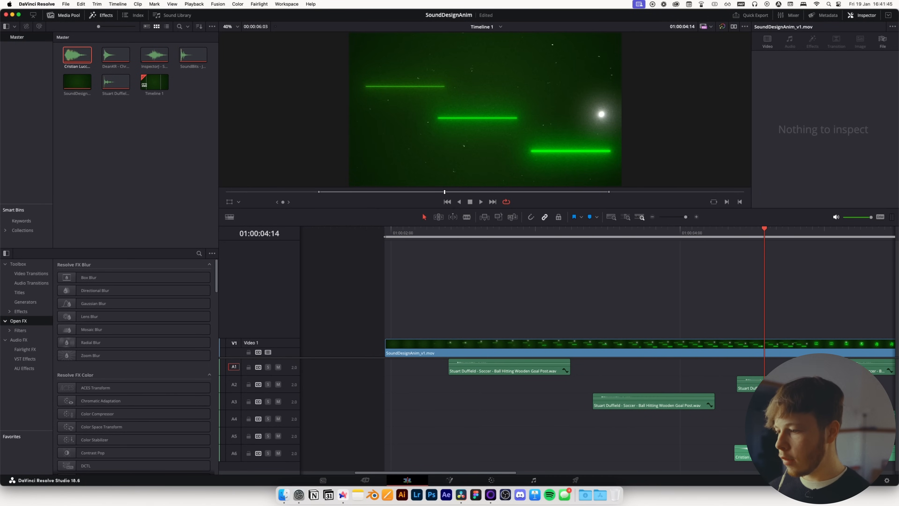
pyautogui.moveTo(761, 452); pyautogui.dragTo(472, 451)
pyautogui.moveTo(406, 230); pyautogui.dragTo(417, 233)
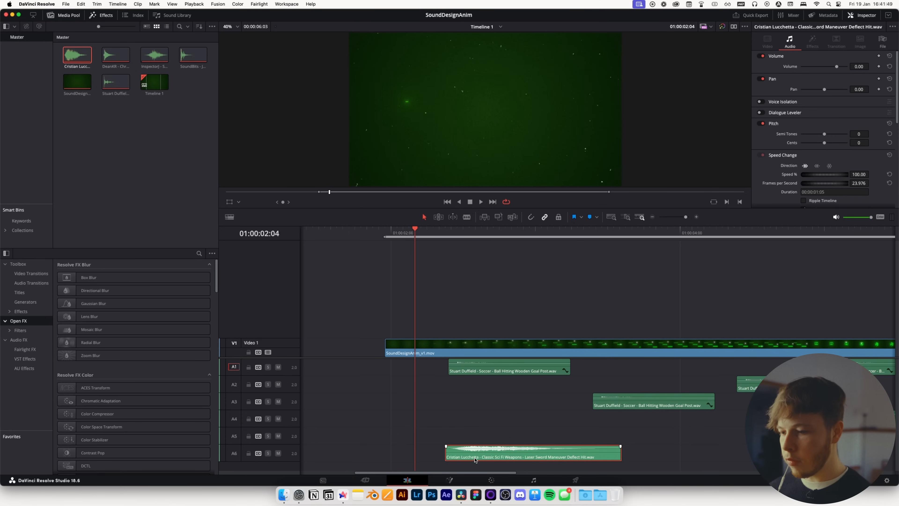
pyautogui.moveTo(474, 459); pyautogui.dragTo(438, 457)
# Set the laser sword clip's volume to -10.69 dB and pitch to -8 semitones, previewing the result
pyautogui.moveTo(831, 67); pyautogui.dragTo(831, 68)
pyautogui.press('space')
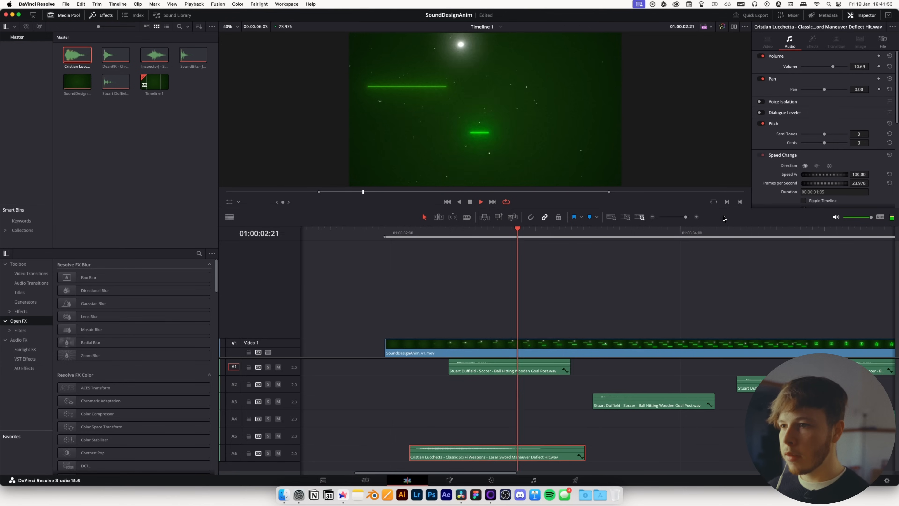
pyautogui.press('space')
pyautogui.moveTo(506, 234)
pyautogui.mouseDown()
pyautogui.moveTo(489, 234)
pyautogui.moveTo(510, 238)
pyautogui.mouseUp()
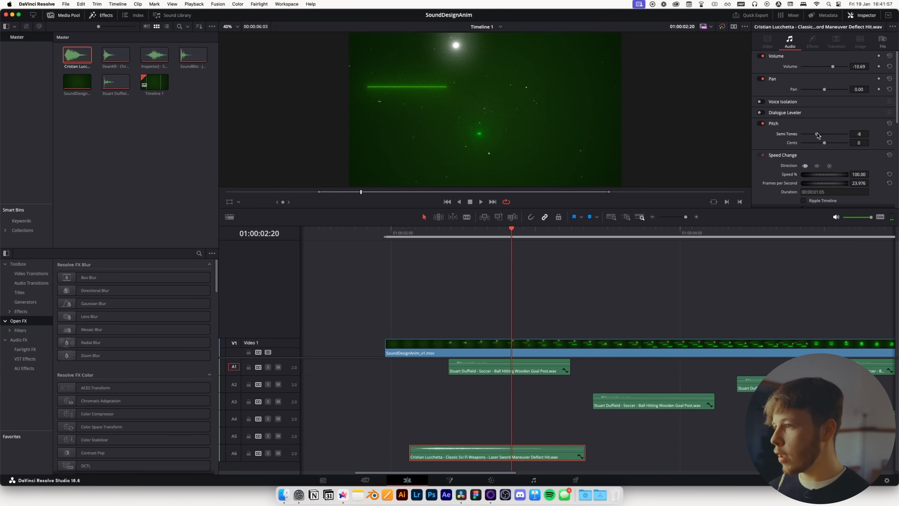
pyautogui.click(412, 233)
pyautogui.press('space')
pyautogui.press('space')
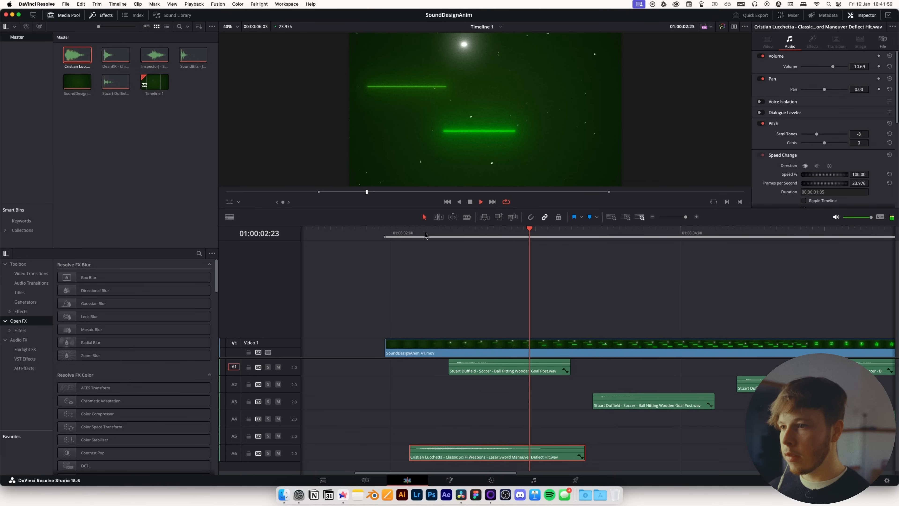
# Duplicate the laser sword clip onto the fifth audio track and shift the copy later to the next line
pyautogui.moveTo(475, 459); pyautogui.dragTo(478, 442)
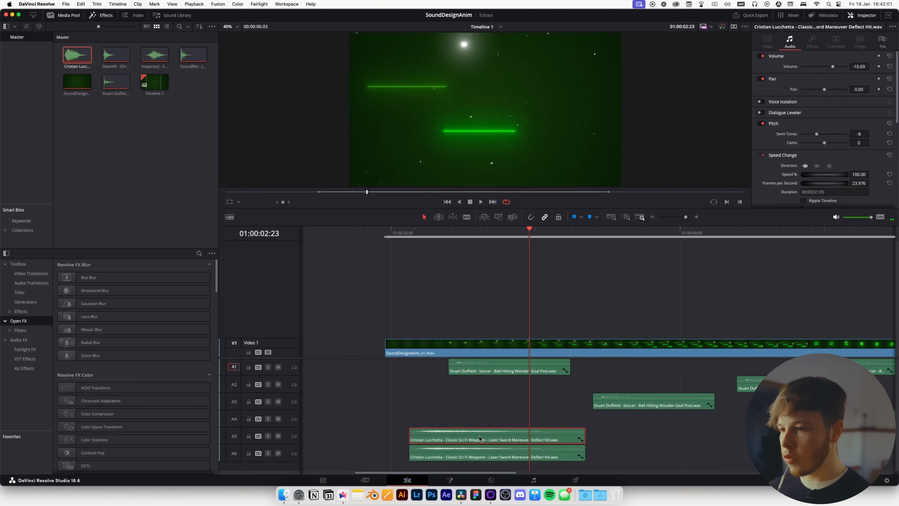
pyautogui.moveTo(526, 232); pyautogui.dragTo(503, 245)
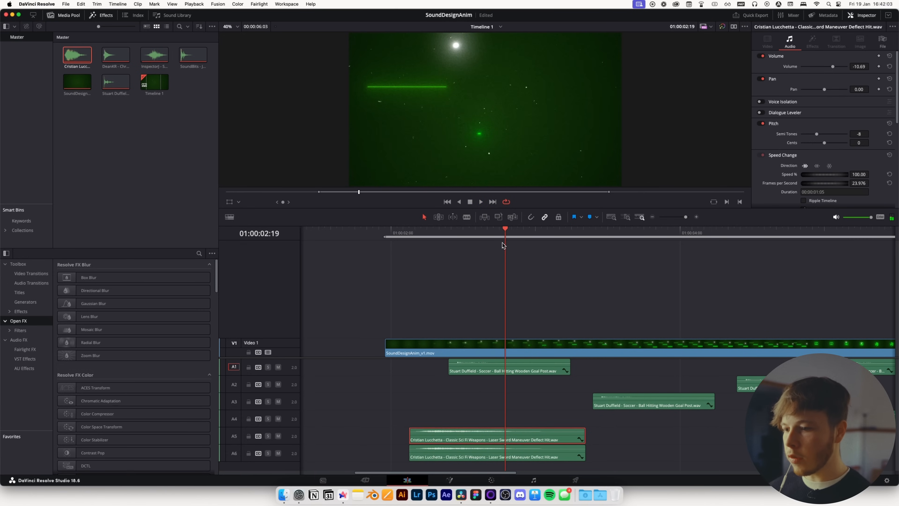
pyautogui.moveTo(451, 435); pyautogui.dragTo(535, 436)
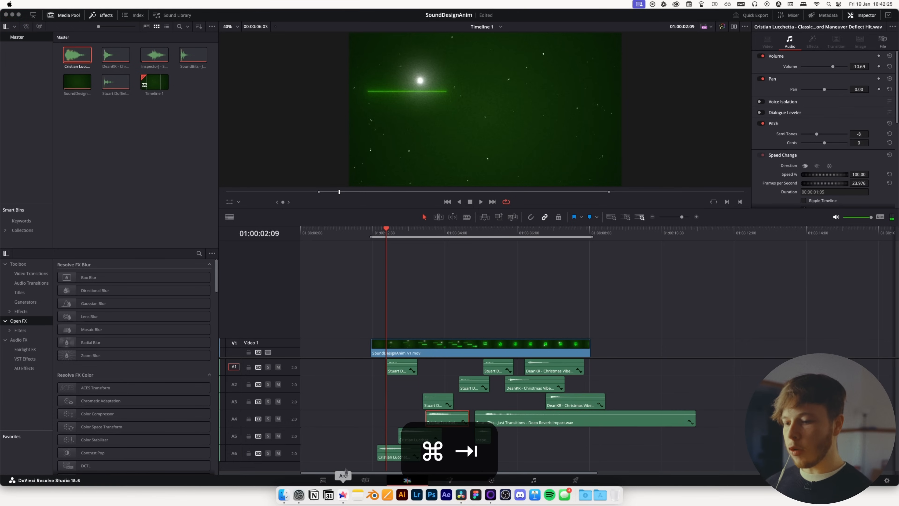
# Switch to Artlist and search sound effects for space atmosphere
pyautogui.press('super+Tab')
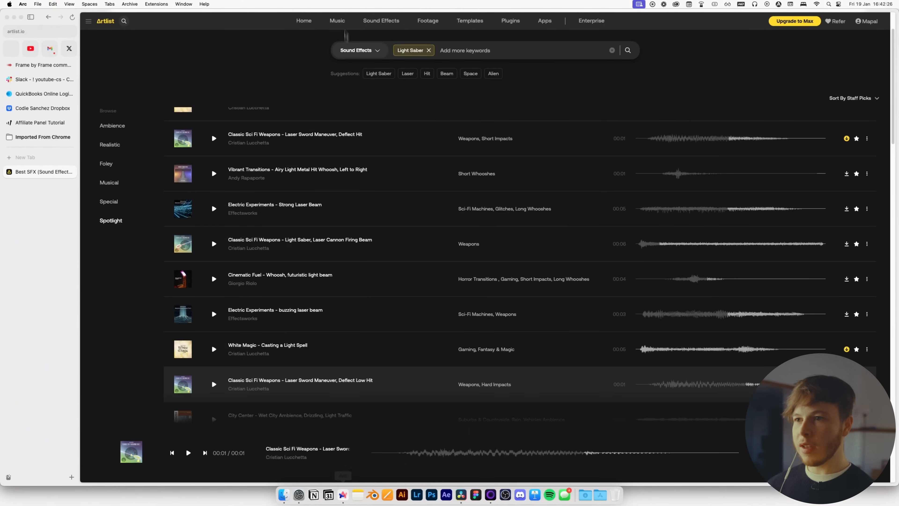
pyautogui.click(428, 50)
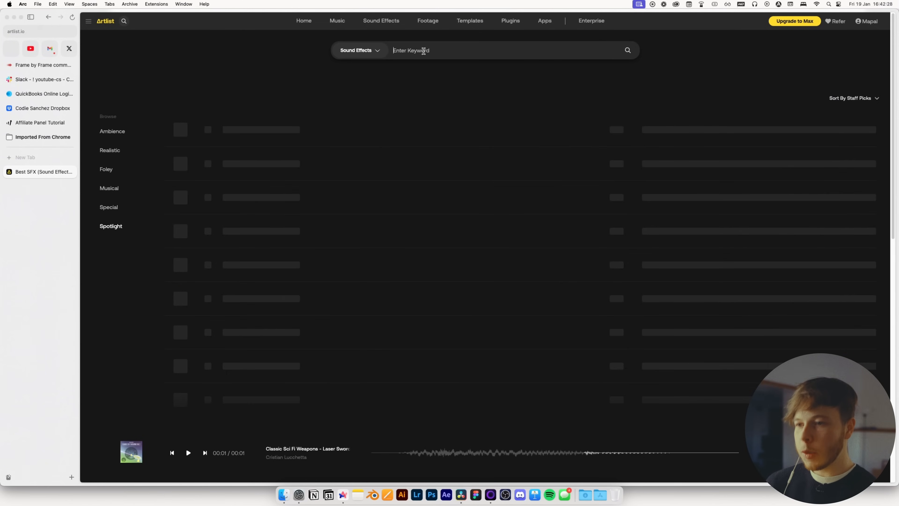
pyautogui.write('space atmosp')
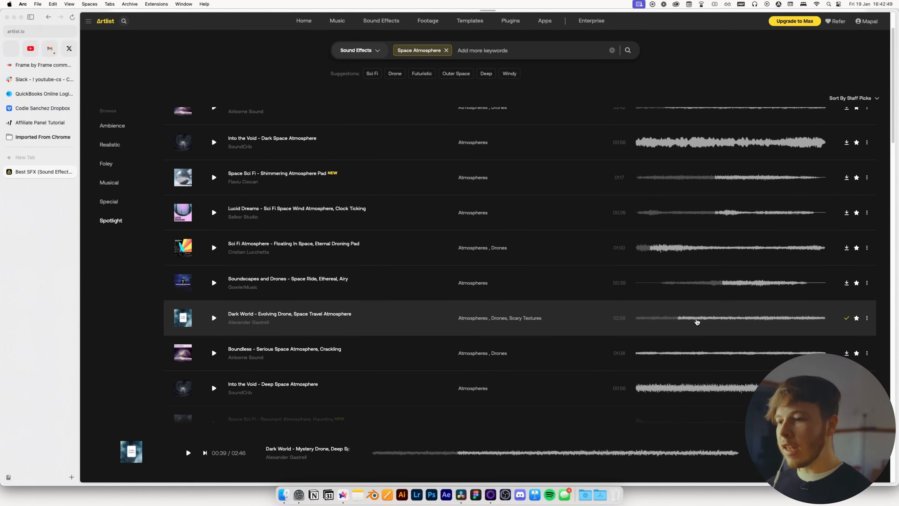
# Place the downloaded 'Dark World - Evolving Drone, Space Travel Atmosphere' on a seventh audio track at the video's start
pyautogui.press('super+Tab')
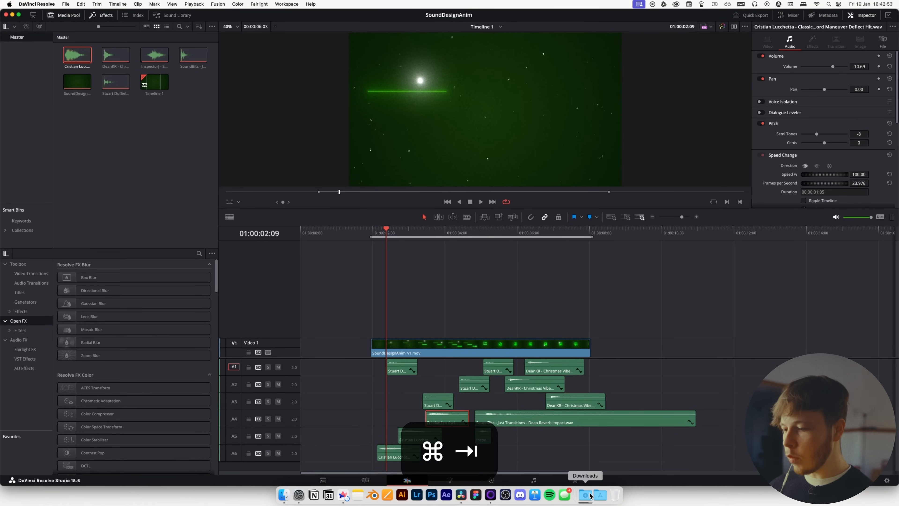
pyautogui.click(590, 495)
pyautogui.moveTo(362, 117); pyautogui.dragTo(428, 467)
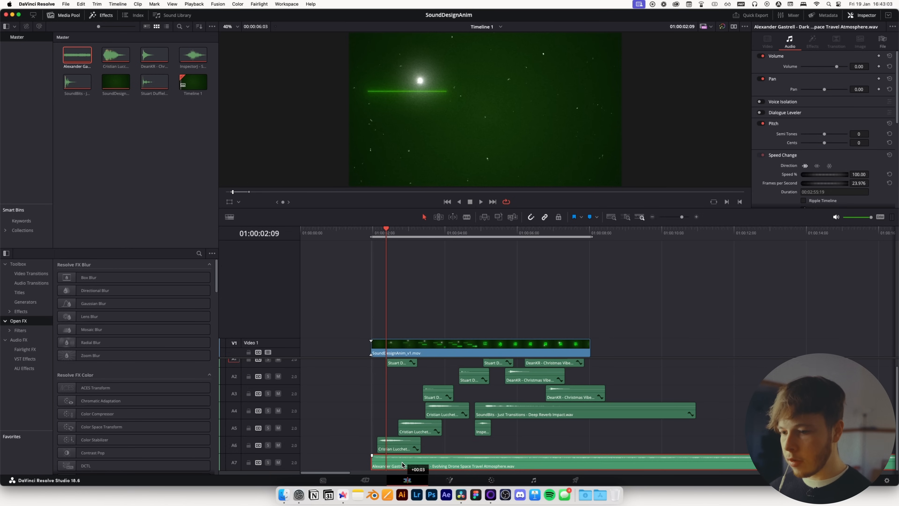
# Play back the timeline with the atmosphere track to review the mix
pyautogui.moveTo(374, 232); pyautogui.dragTo(401, 231)
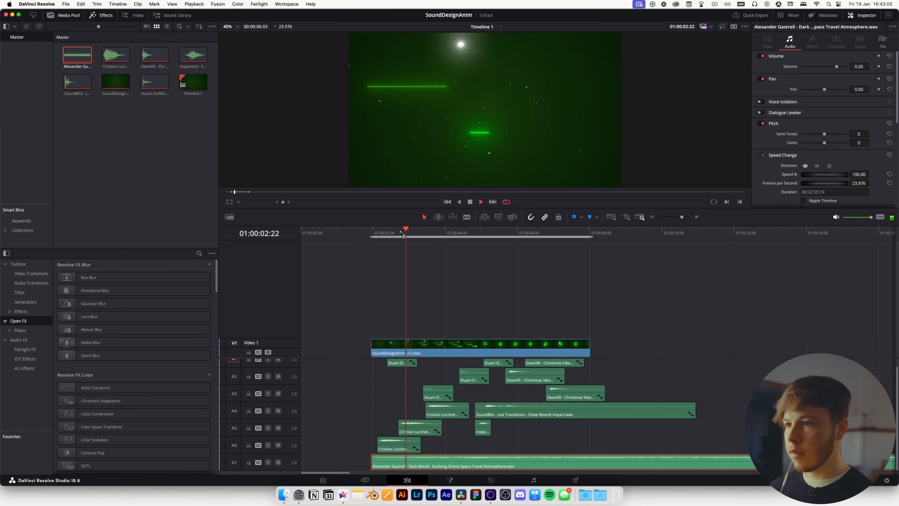
pyautogui.press('space')
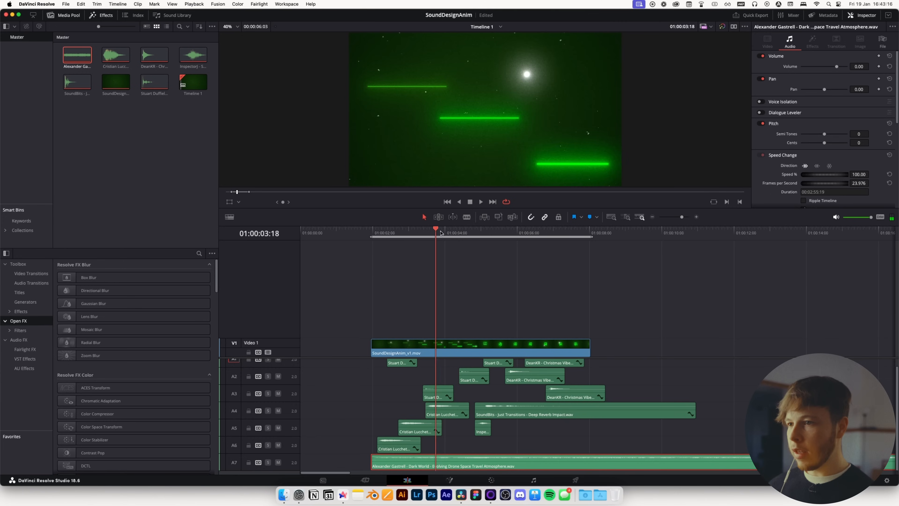
pyautogui.click(422, 233)
pyautogui.click(442, 234)
pyautogui.moveTo(451, 233); pyautogui.dragTo(432, 232)
# Search Artlist sound effects for airy woosh and download 'Swift - Low Airy Whoosh'
pyautogui.press('super+Tab')
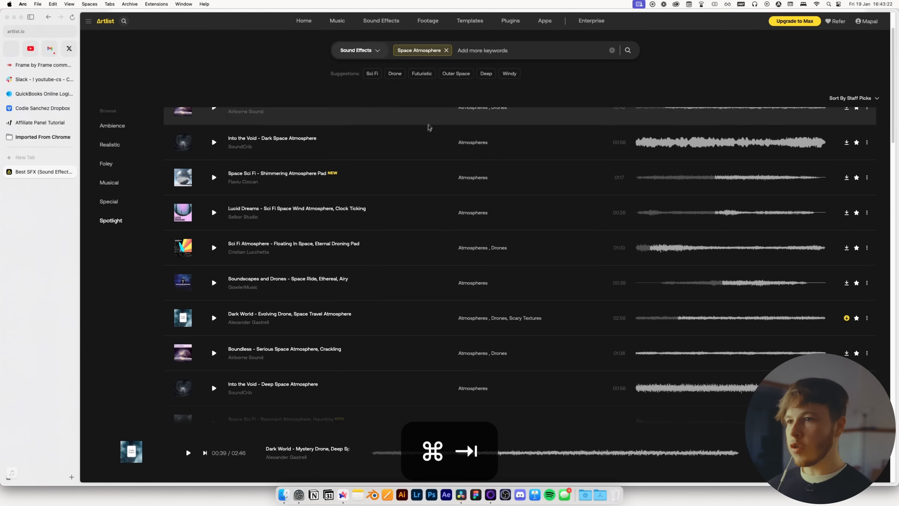
pyautogui.click(447, 50)
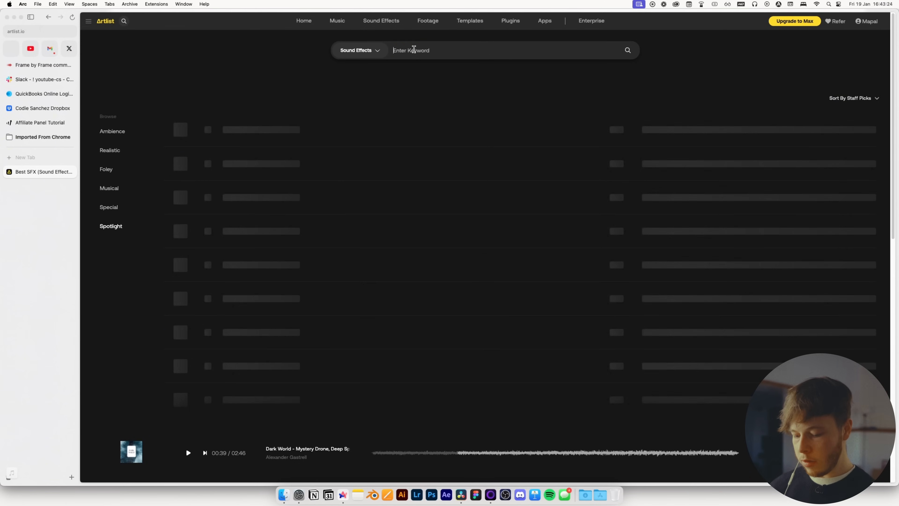
pyautogui.write('a')
pyautogui.write('iry woosh')
pyautogui.press('Return')
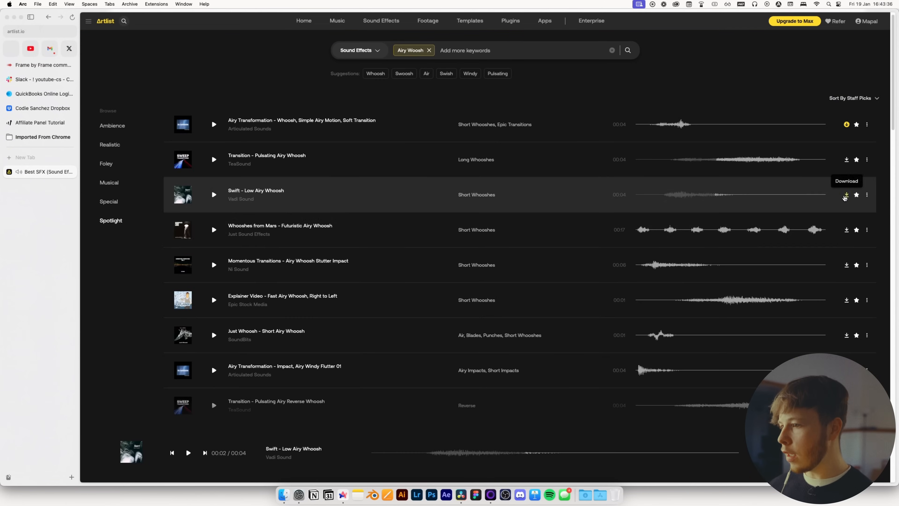
pyautogui.click(846, 195)
pyautogui.click(861, 194)
# Place the Swift - Low Airy Whoosh clip on an eighth audio track, moved earlier to match the lines' motion, and preview
pyautogui.press('super+Tab')
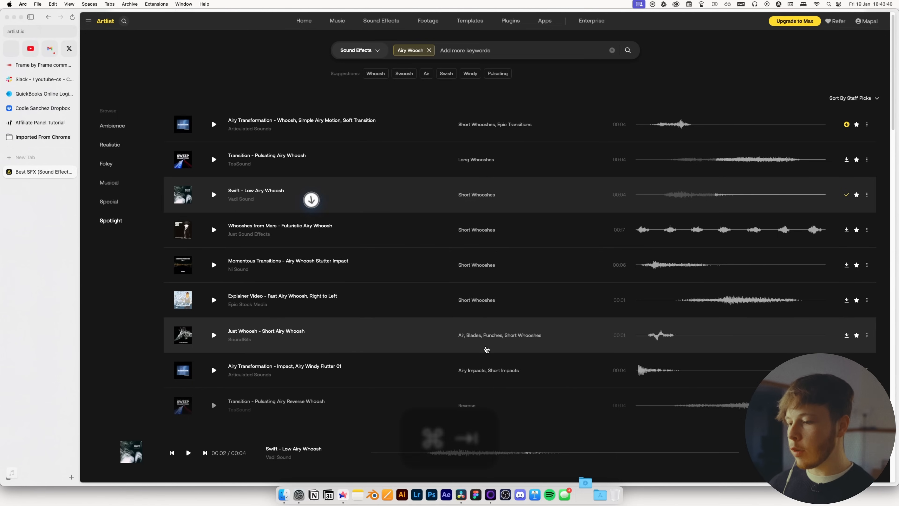
pyautogui.click(585, 495)
pyautogui.moveTo(367, 113); pyautogui.dragTo(716, 472)
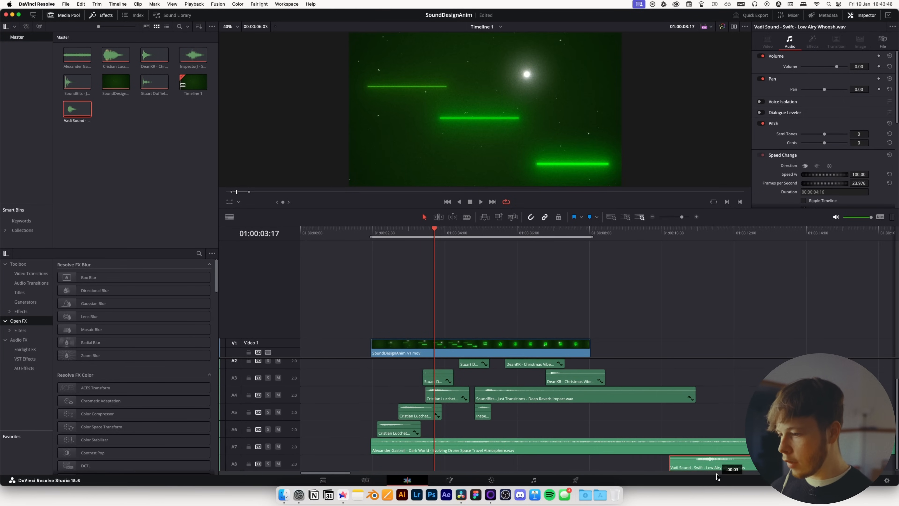
pyautogui.moveTo(429, 235); pyautogui.dragTo(462, 236)
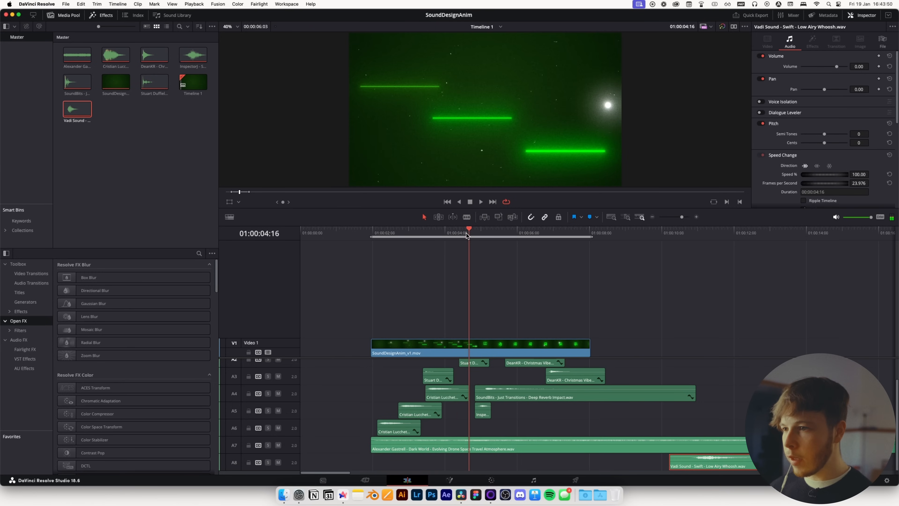
pyautogui.moveTo(715, 465); pyautogui.dragTo(489, 468)
pyautogui.press('space')
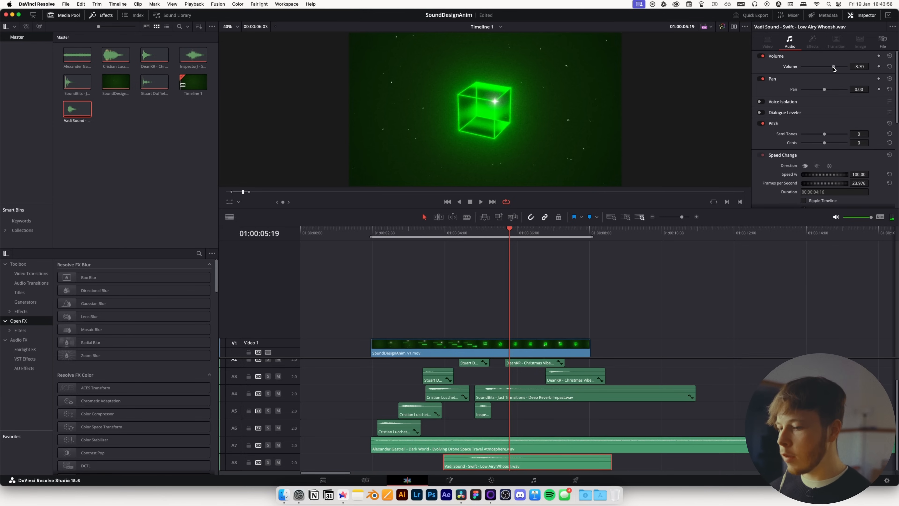
# Set the Swift - Low Airy Whoosh clip's volume to -10.69 dB and adjust its pitch
pyautogui.moveTo(834, 68); pyautogui.dragTo(835, 71)
pyautogui.moveTo(823, 137); pyautogui.dragTo(820, 137)
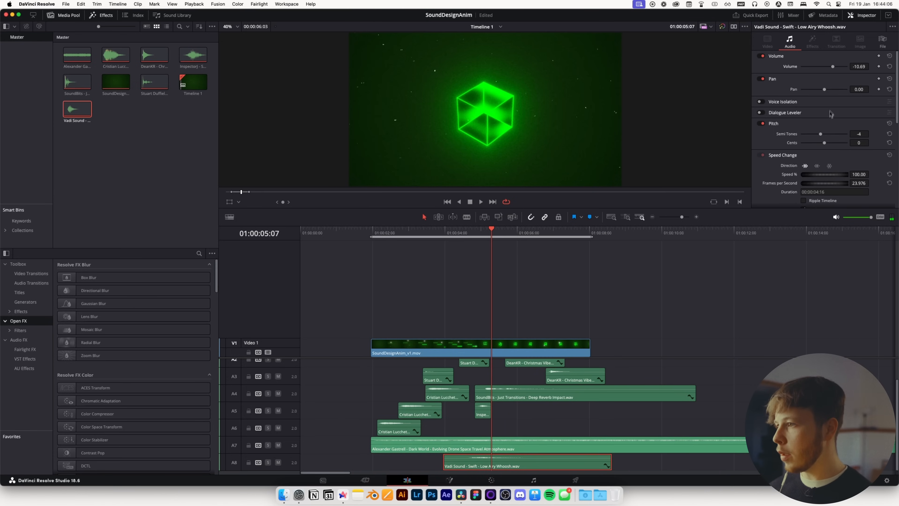
pyautogui.click(484, 413)
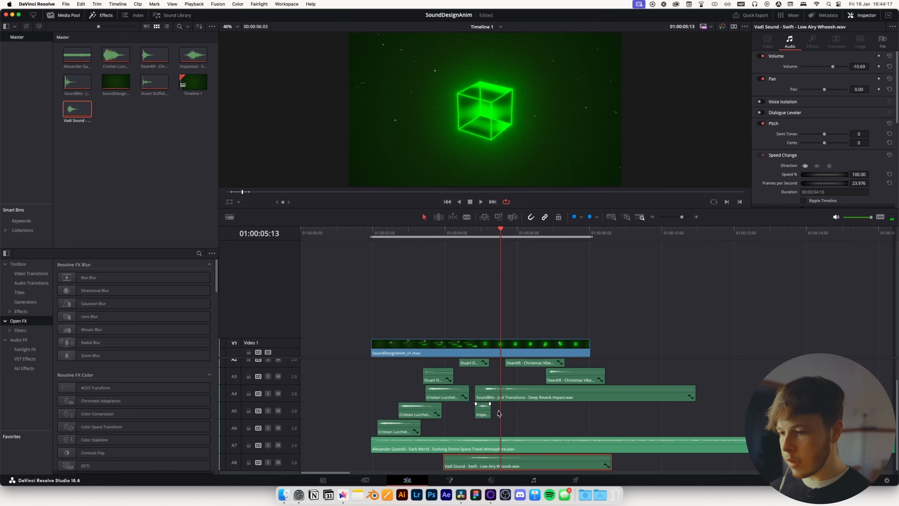